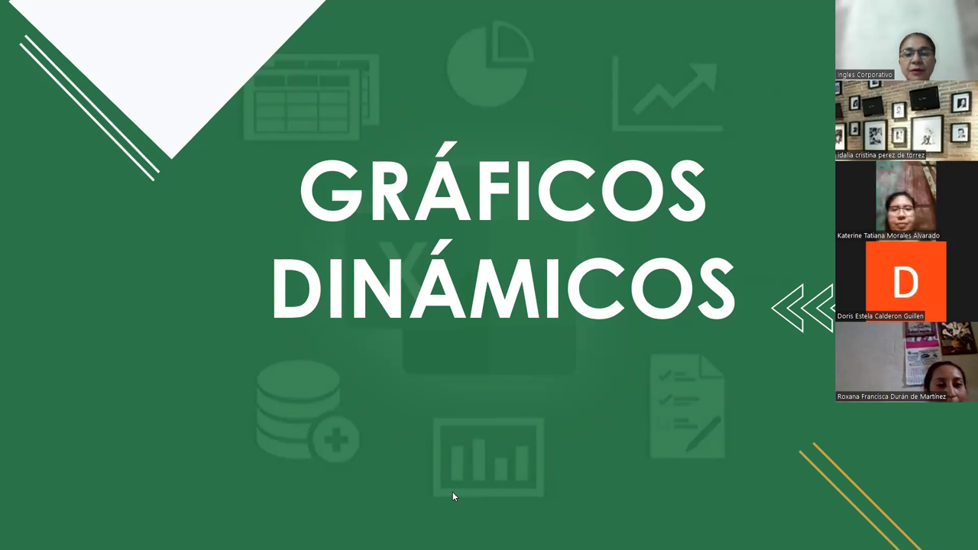
Step: Advance the slideshow to the slide on how pivot charts complement pivot tables
left_click_drag(847, 404, 848, 82)
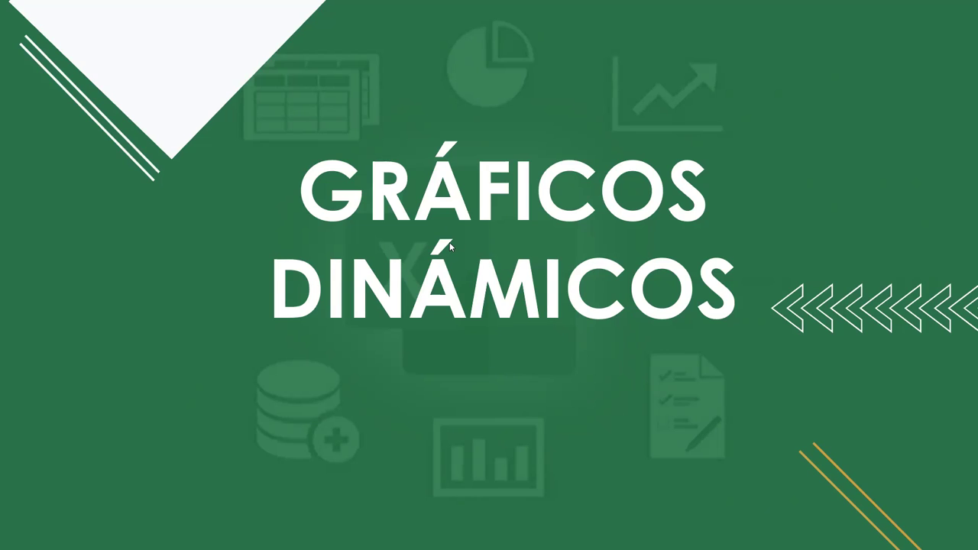
left_click(500, 249)
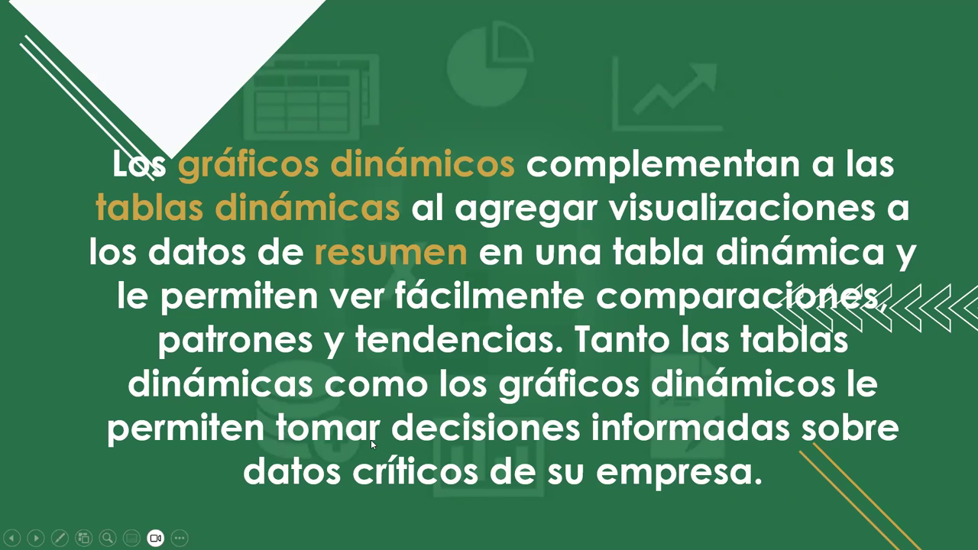
Step: Advance to the slide describing interactive, filterable pivot charts linked to their pivot table
left_click(581, 113)
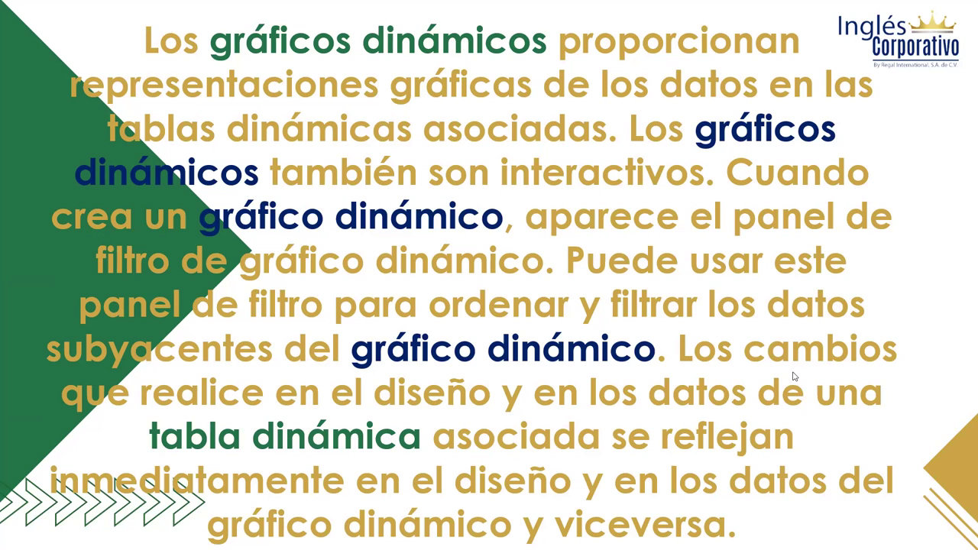
Step: Advance to the slide listing series, categories, markers, axes and chart options
left_click(538, 317)
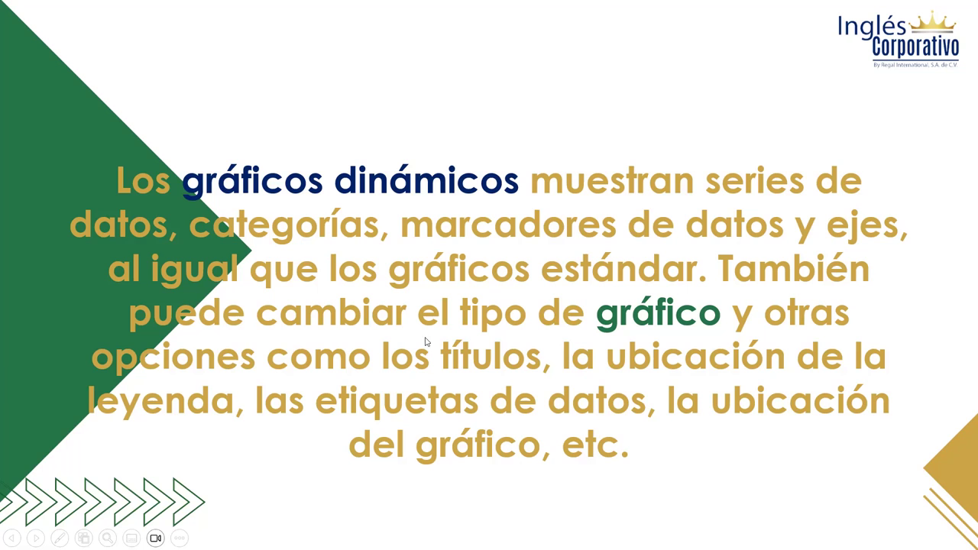
Step: Advance to the Household Expenses by Month example pivot chart slide
left_click(558, 168)
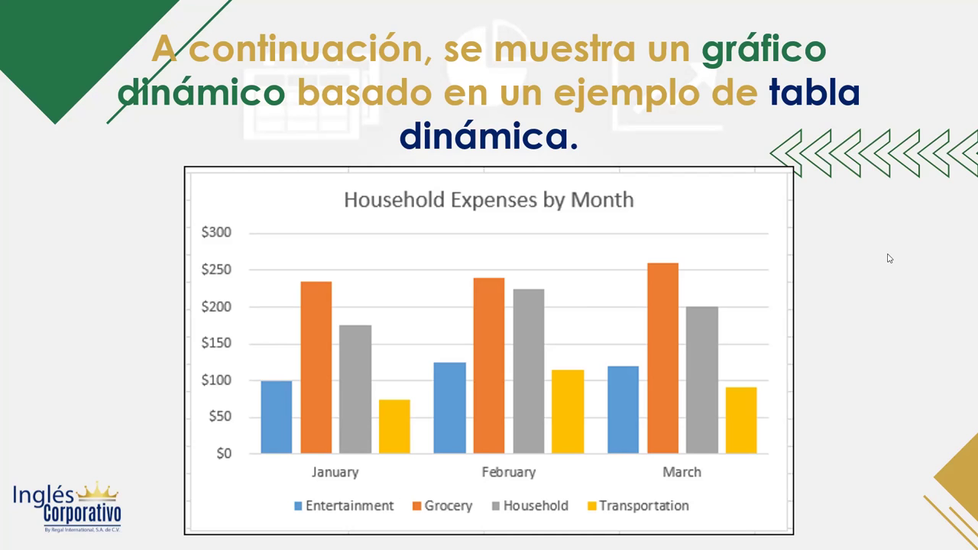
Step: Advance past the example chart toward the Ejemplos slide
left_click(434, 250)
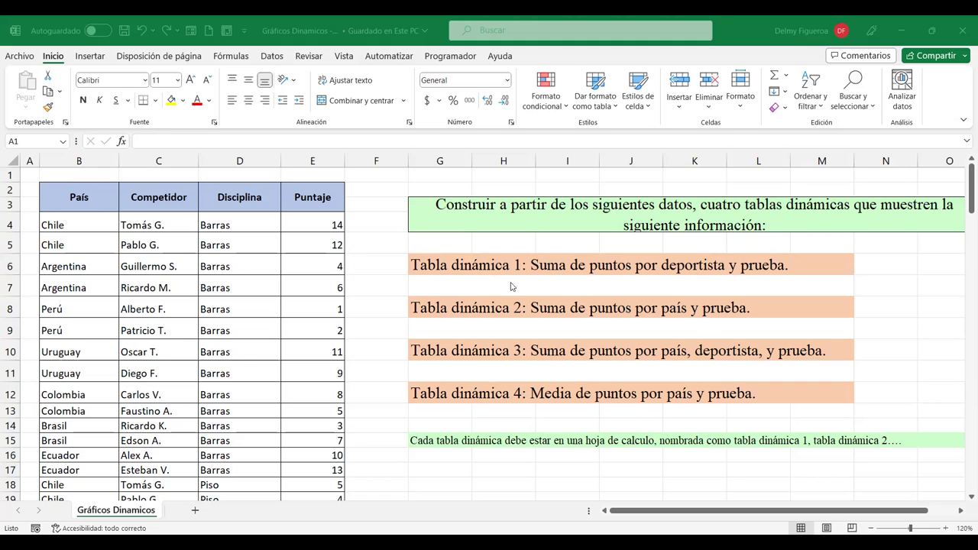
Step: Switch to the Excel workbook, select cell E6 in the score table, and show the Insertar ribbon
key("alt+Tab")
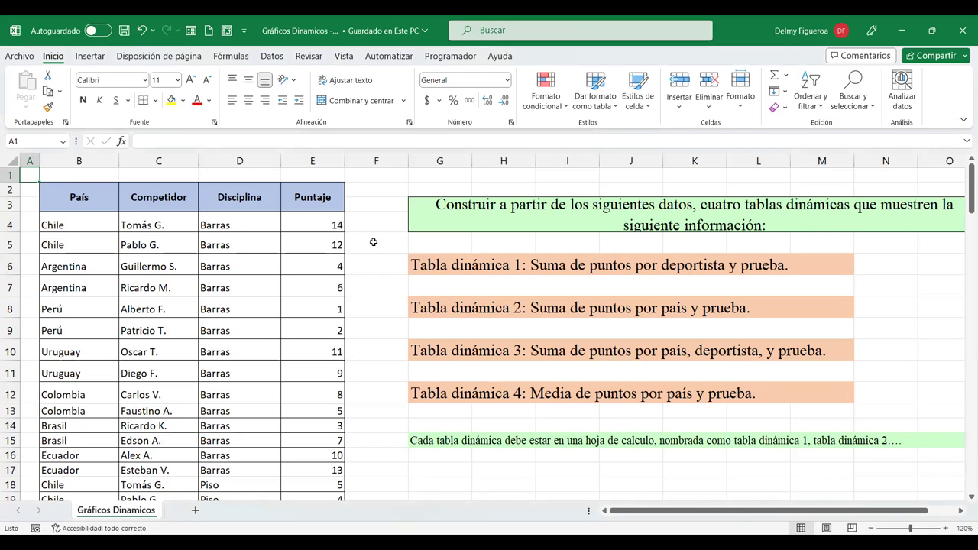
left_click(309, 260)
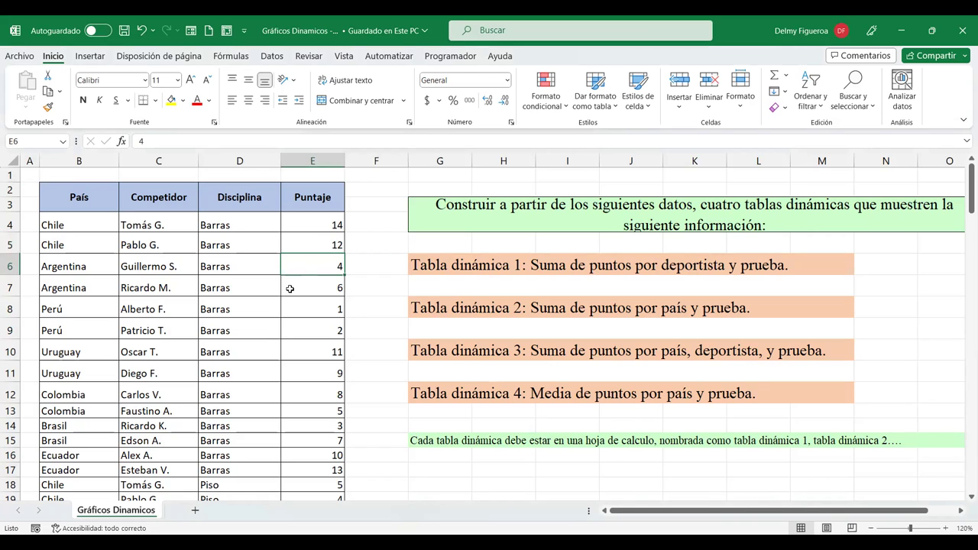
left_click(89, 57)
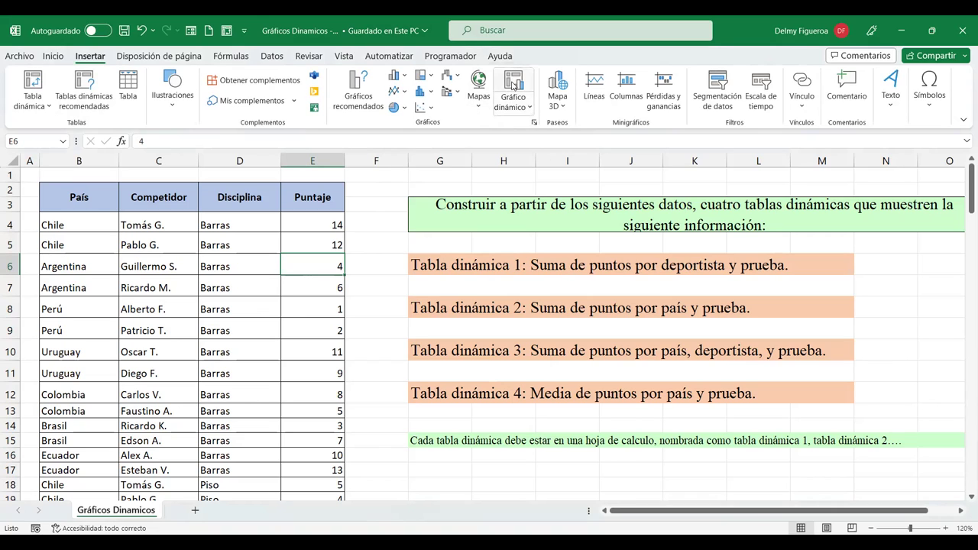
Step: Insert a Gráfico dinámico from range B2:E143 on a new worksheet, Hoja3
left_click(528, 112)
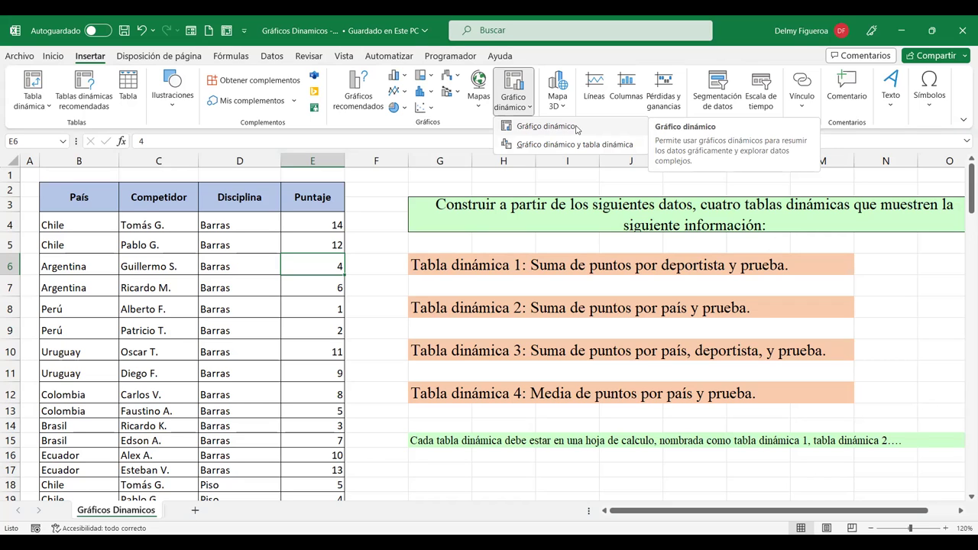
left_click(577, 130)
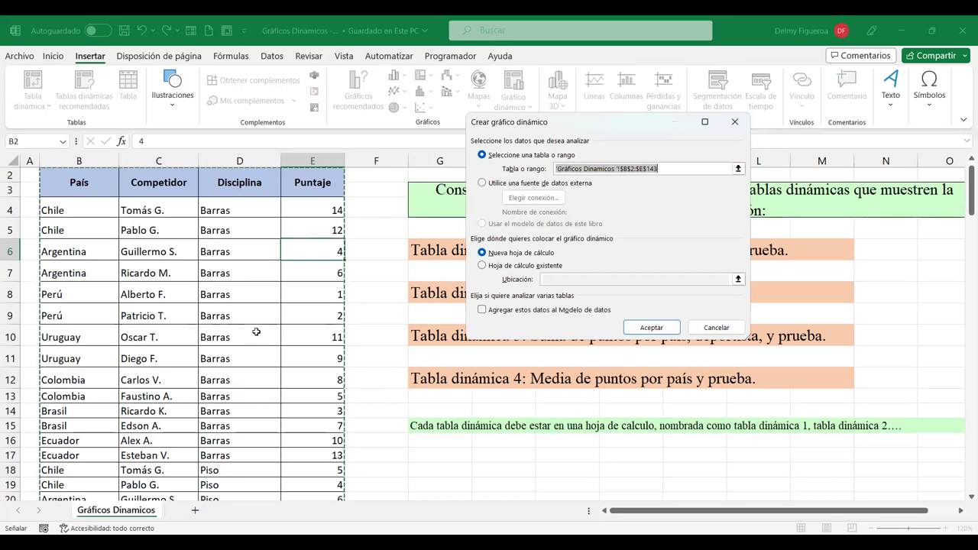
scroll(263, 333, "down", 2)
scroll(263, 333, "down", 5)
scroll(263, 332, "down", 5)
scroll(262, 333, "down", 2)
scroll(264, 331, "down", 7)
scroll(264, 331, "down", 7)
scroll(263, 332, "down", 7)
scroll(264, 331, "down", 5)
scroll(264, 331, "down", 3)
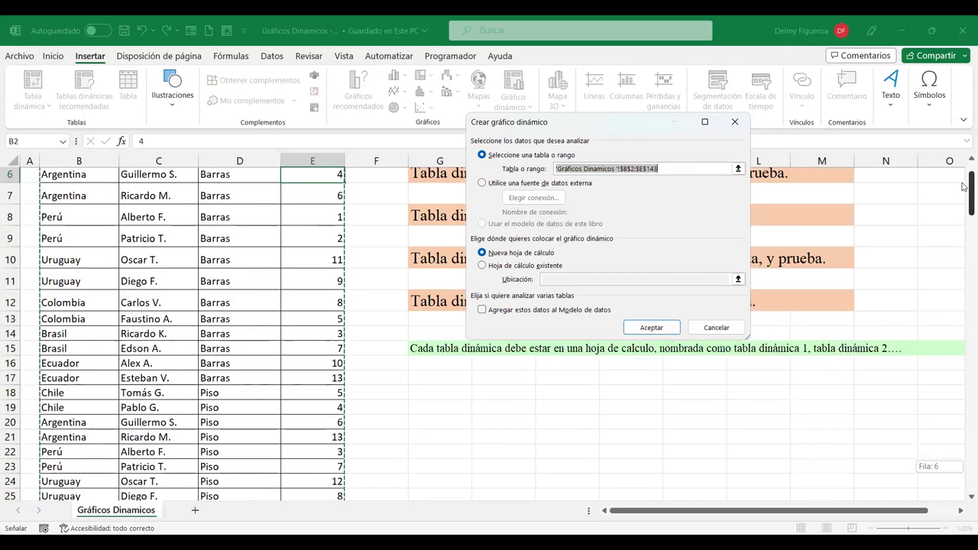
left_click_drag(964, 471, 970, 180)
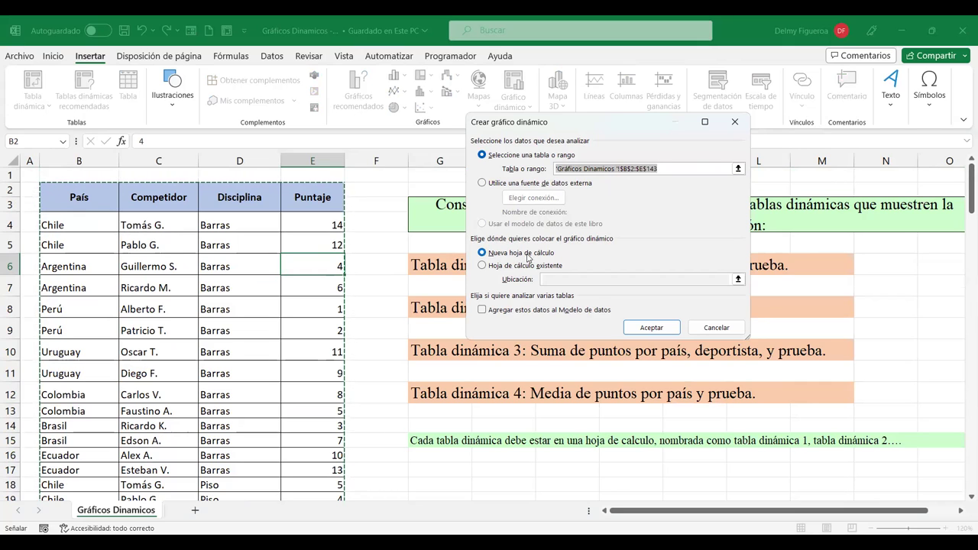
left_click(654, 331)
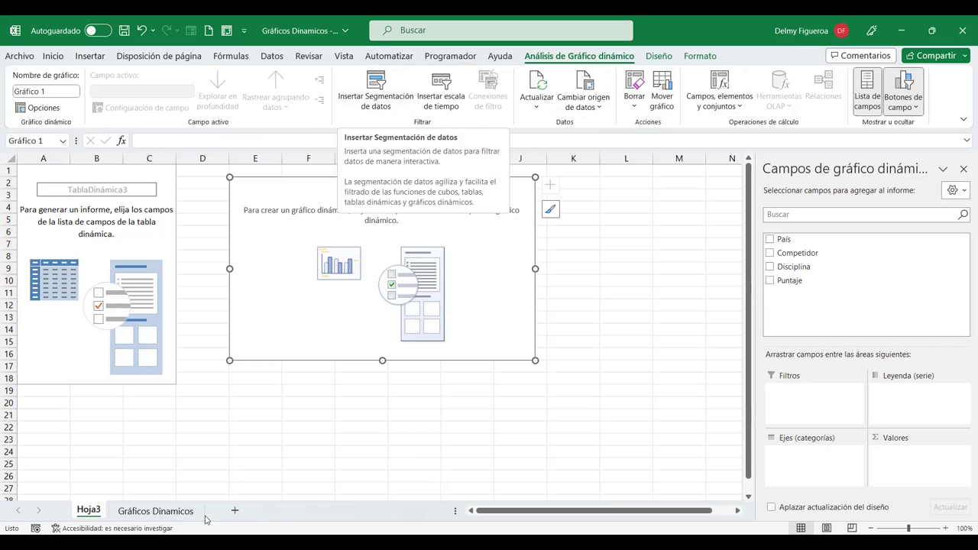
Step: On Hoja3, add Puntaje and Competidor to the pivot chart, trying and removing Disciplina
left_click(150, 517)
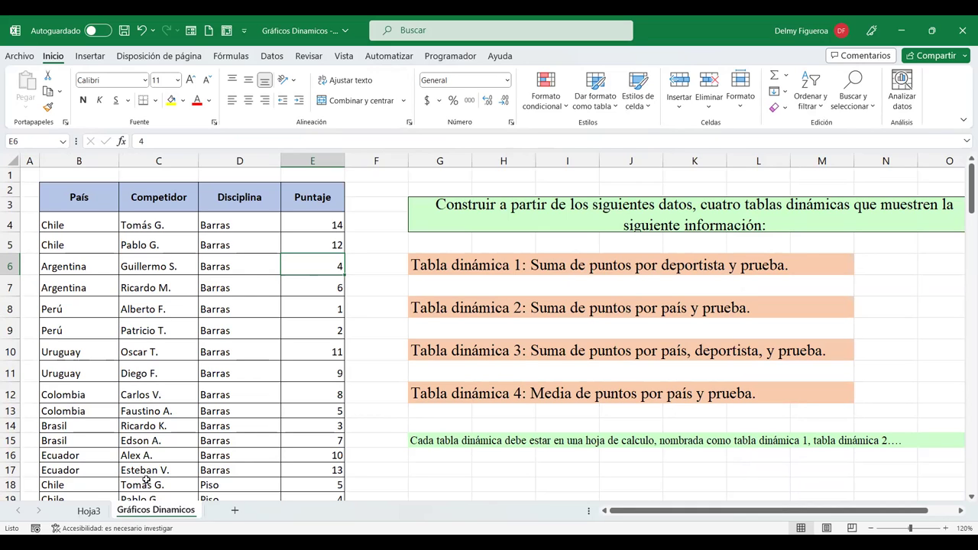
left_click(89, 510)
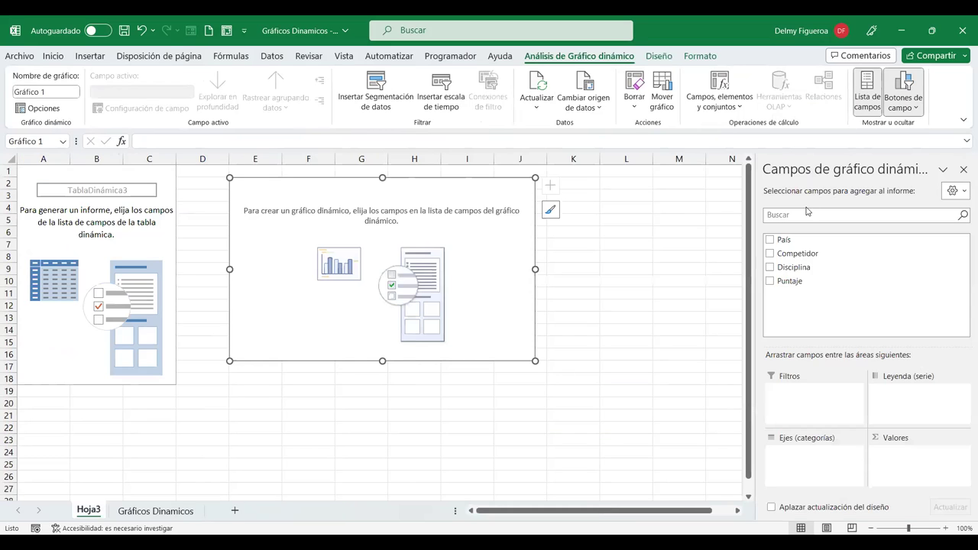
left_click(769, 282)
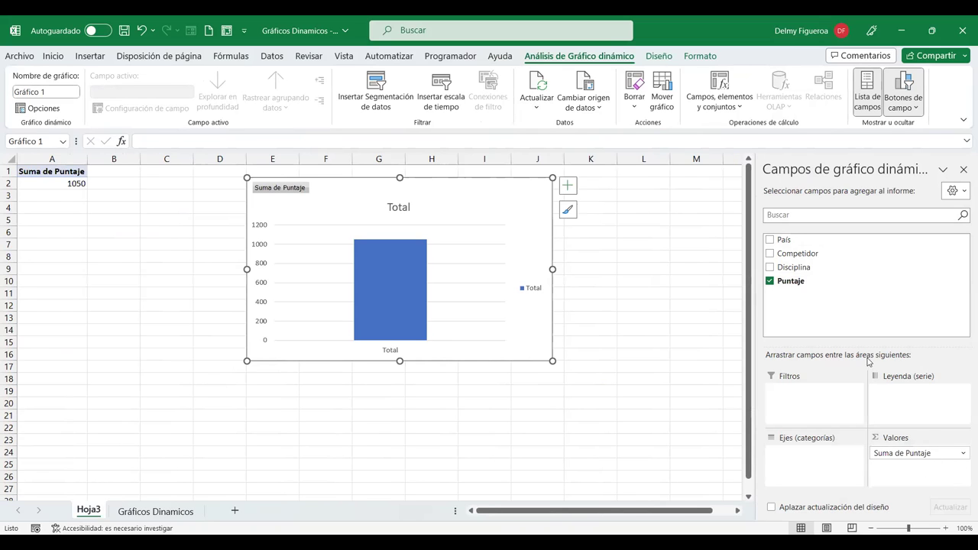
mouse_move(798, 253)
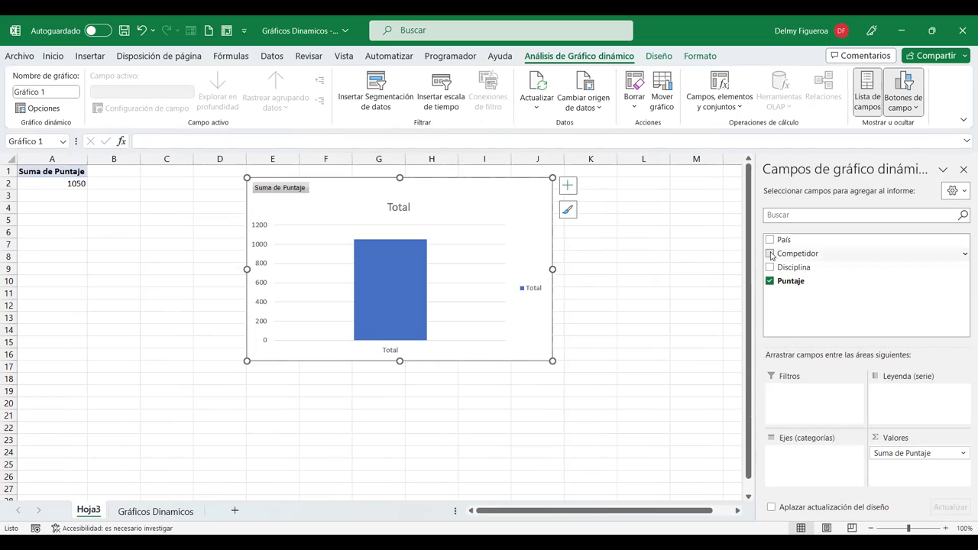
left_click(770, 254)
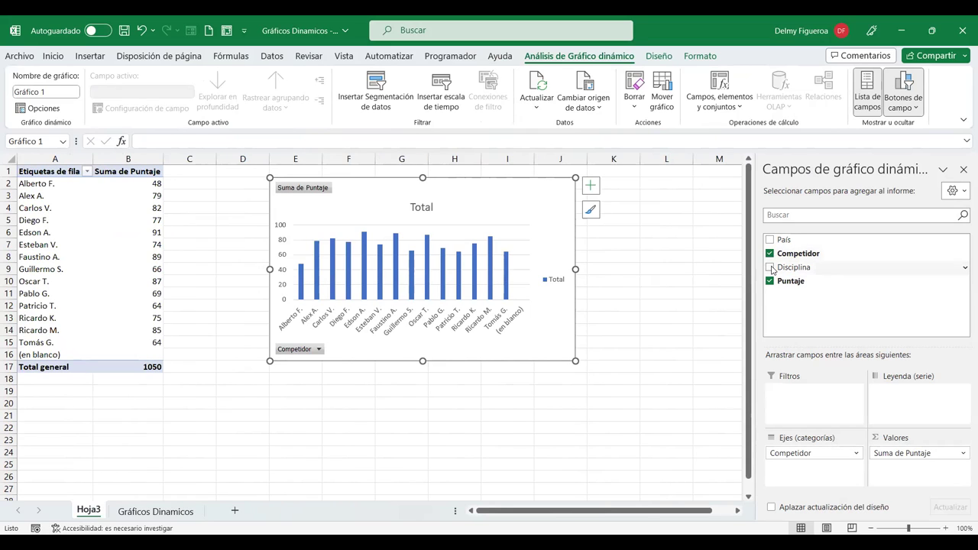
left_click(770, 267)
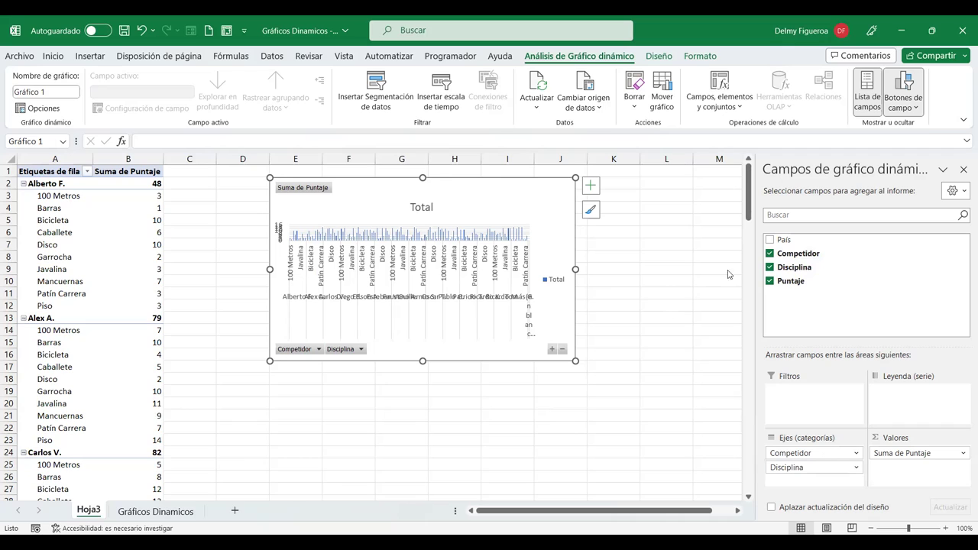
left_click(769, 267)
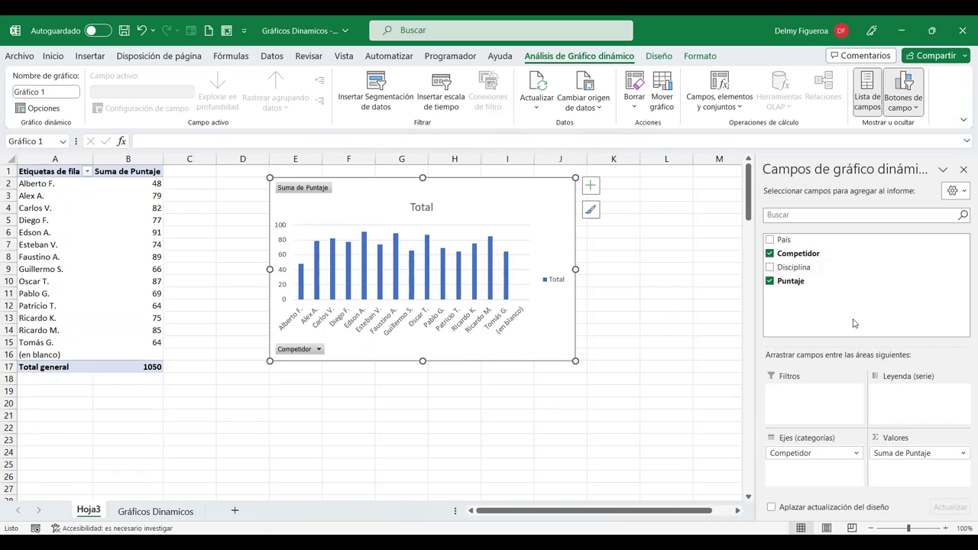
Step: Move Disciplina from Leyenda (serie) into Filtros, then enlarge the pivot chart
left_click_drag(799, 269, 920, 404)
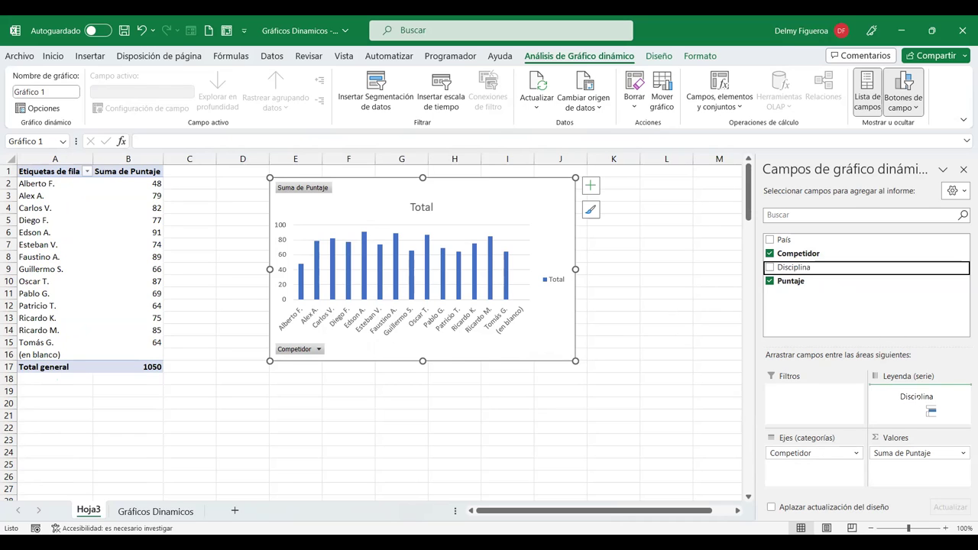
left_click_drag(921, 404, 929, 405)
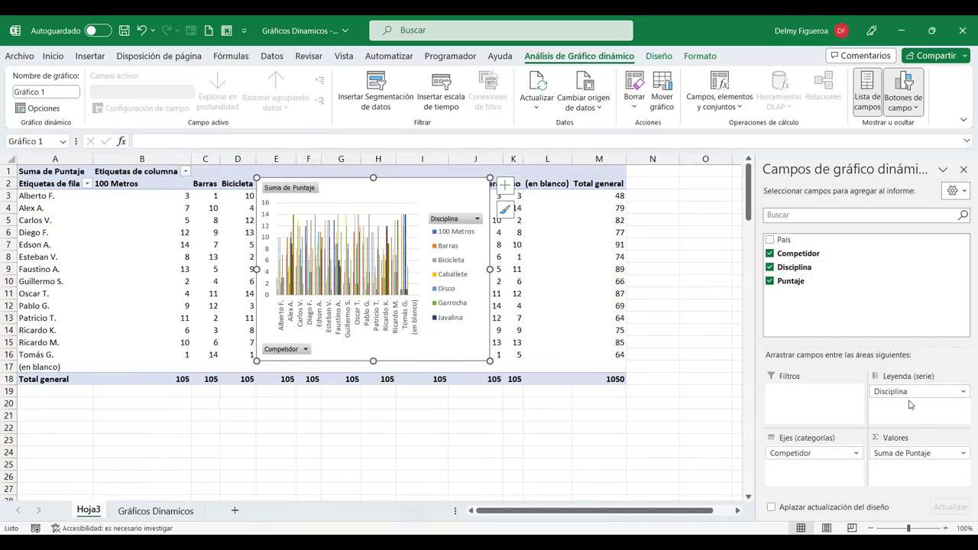
left_click_drag(900, 394, 810, 391)
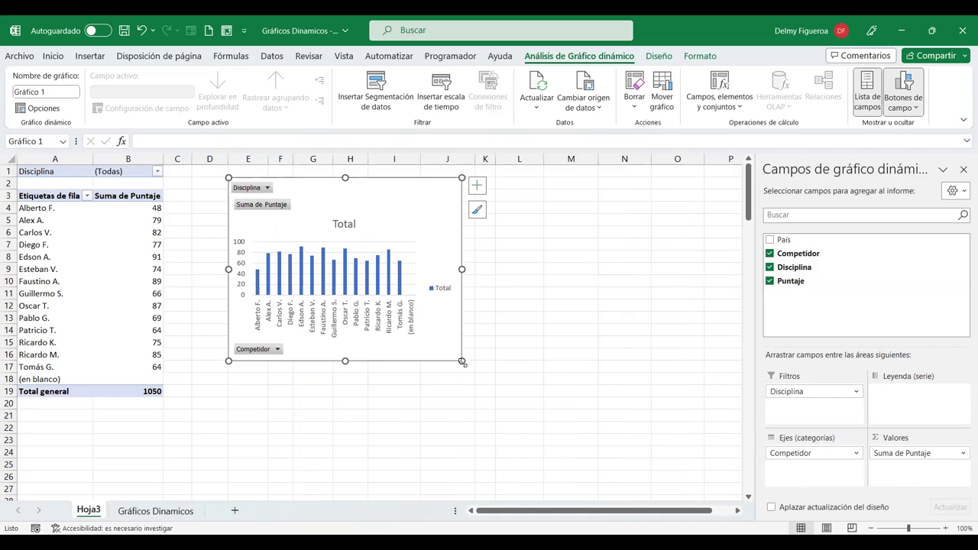
left_click_drag(461, 363, 674, 466)
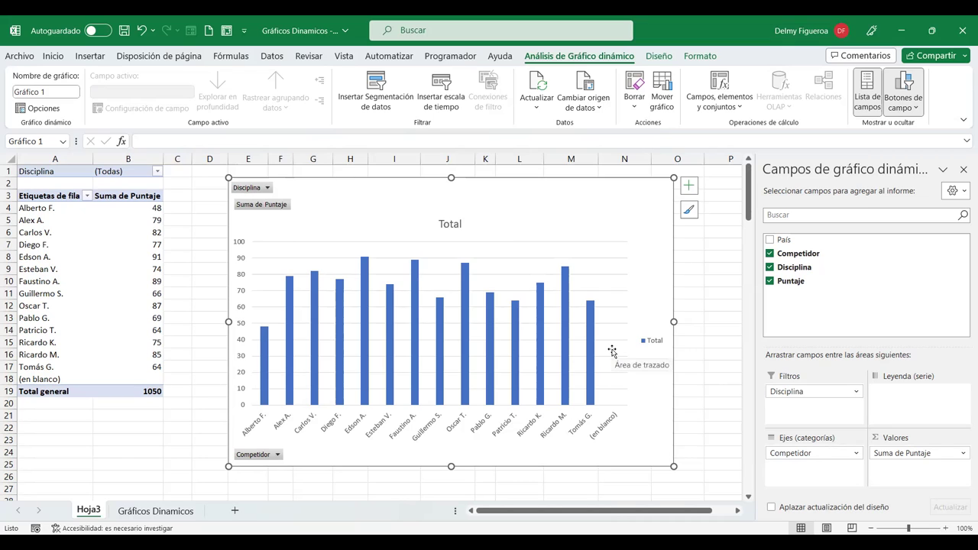
Step: Delete the Total legend from the pivot chart so the columns span its width
left_click(655, 344)
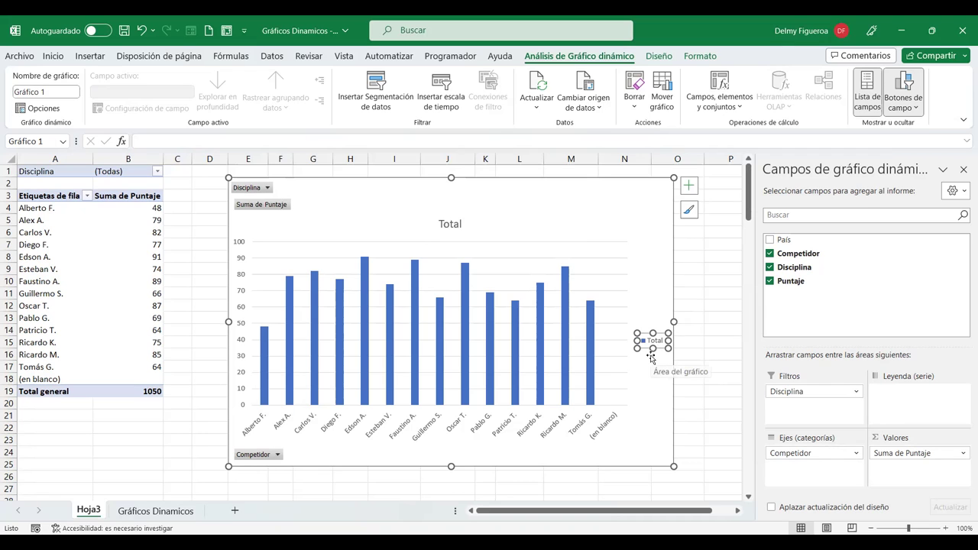
key("Delete")
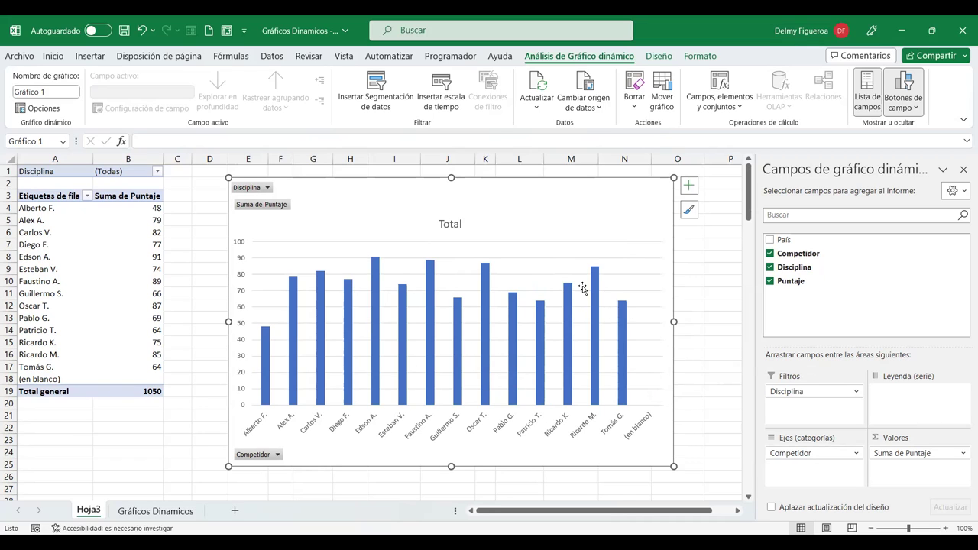
left_click(450, 227)
Step: Retitle the pivot chart 'Puntaje por deportista' and pick 100 Metros in the discipline filter
double_click(461, 224)
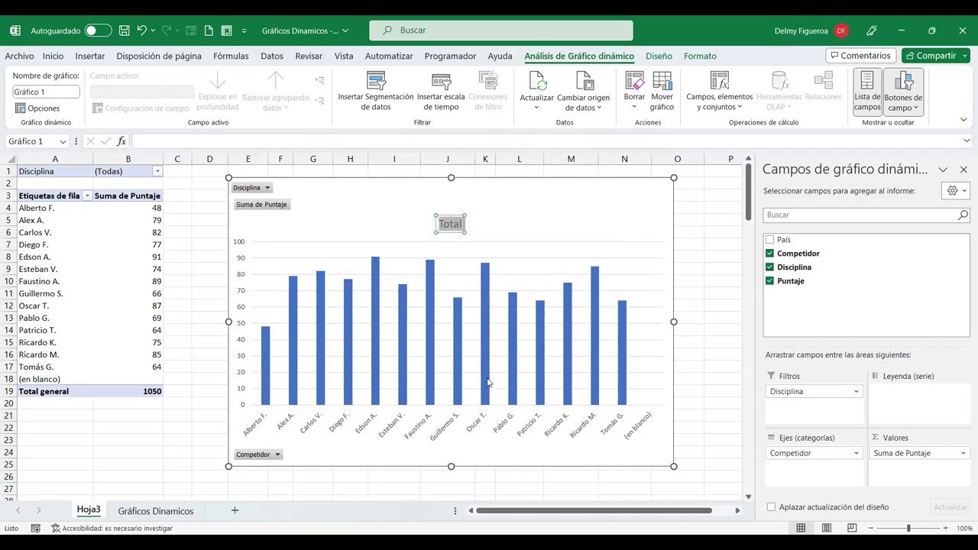
mouse_move(595, 344)
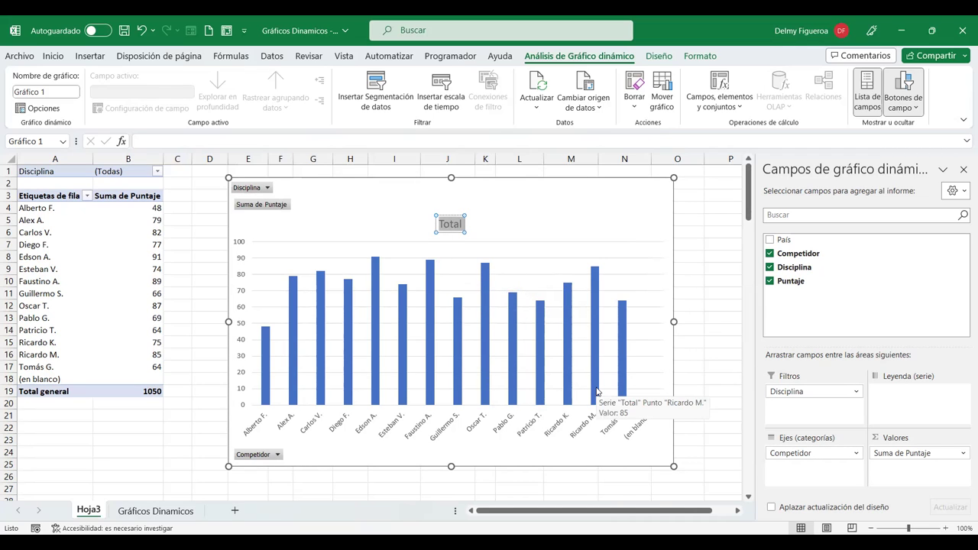
type("Puntaje por")
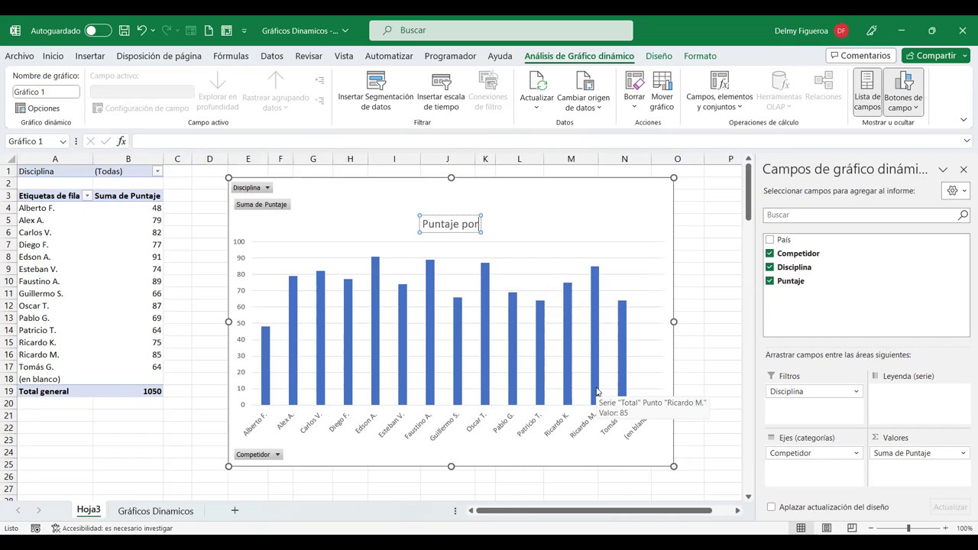
type(" deportista")
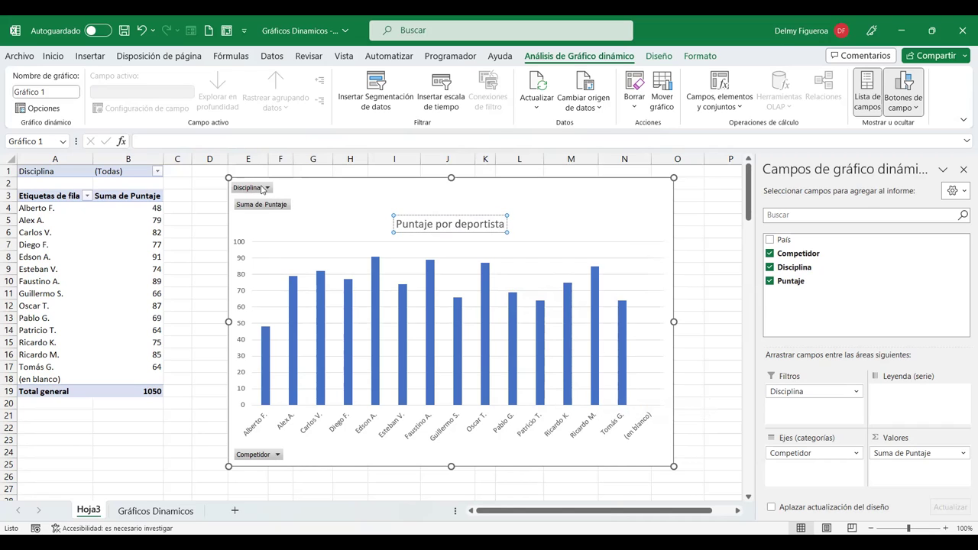
left_click(263, 189)
left_click(146, 224)
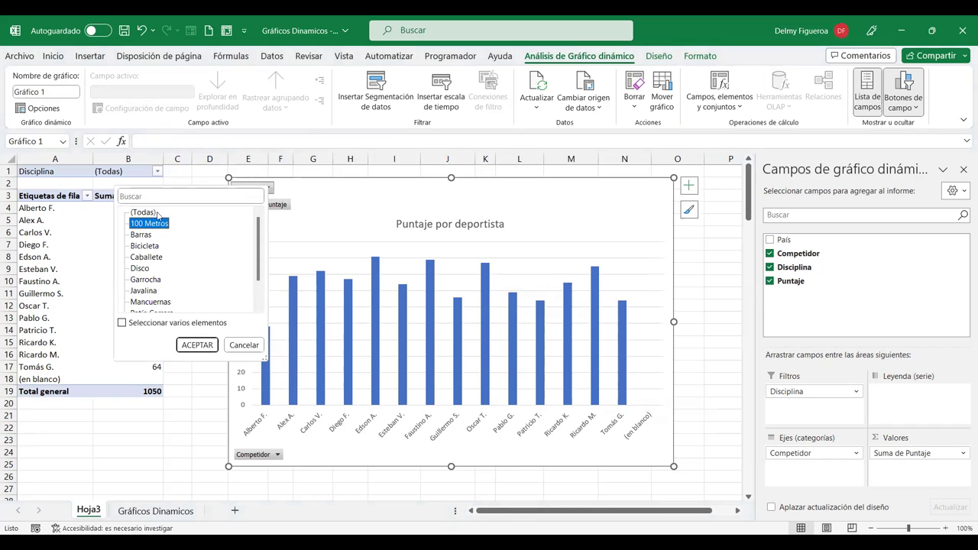
left_click(197, 345)
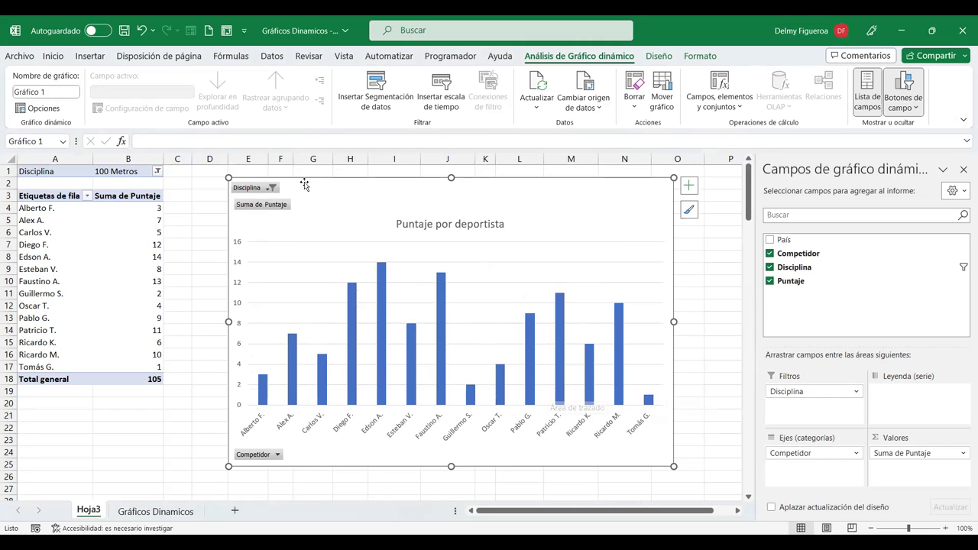
left_click(278, 456)
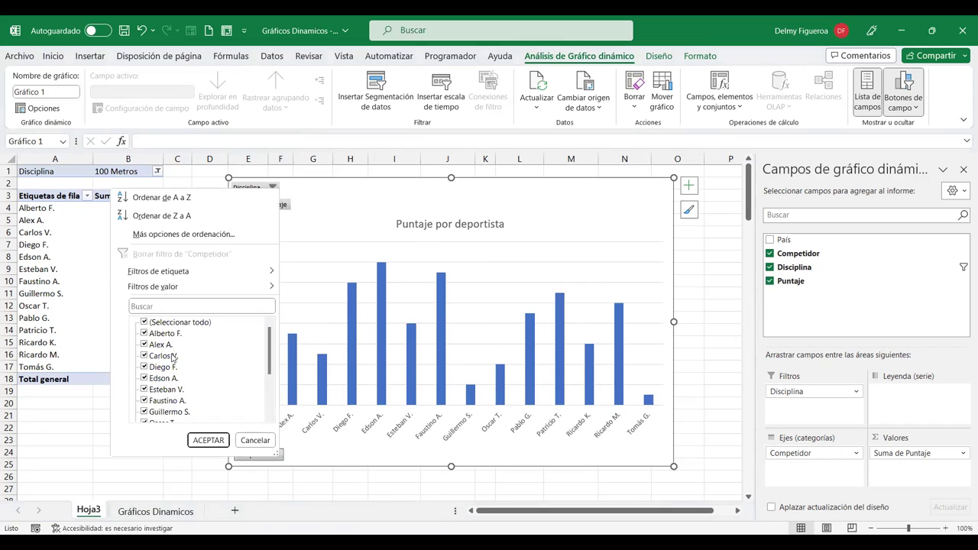
left_click(144, 323)
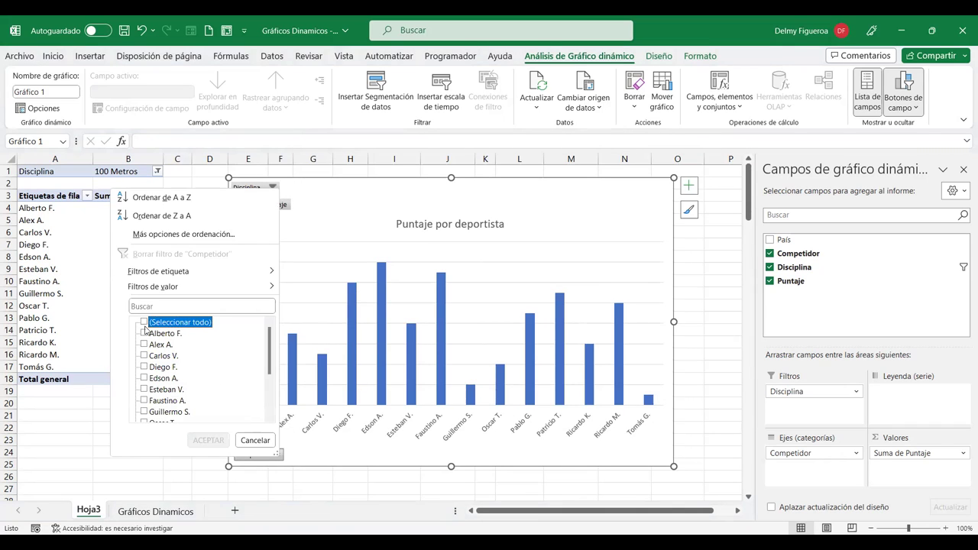
left_click(144, 334)
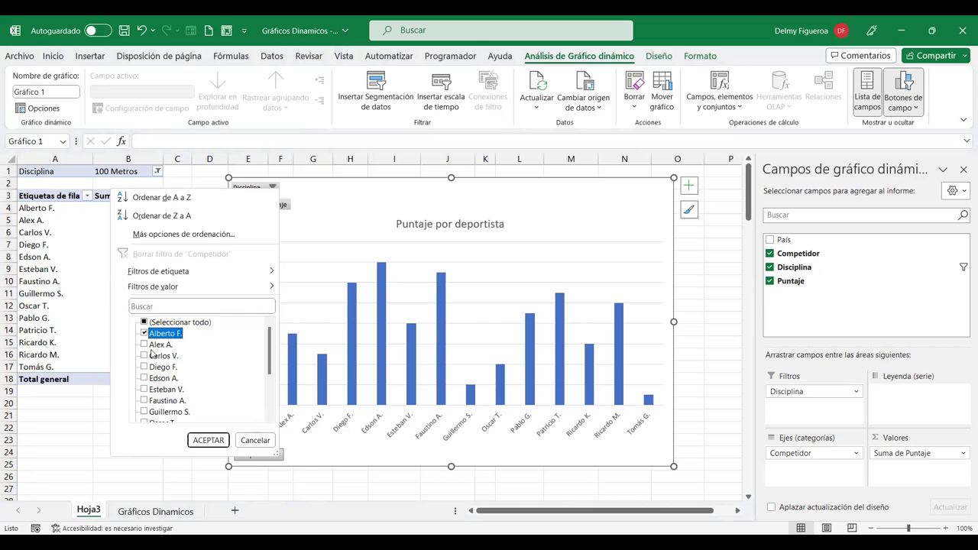
left_click(208, 441)
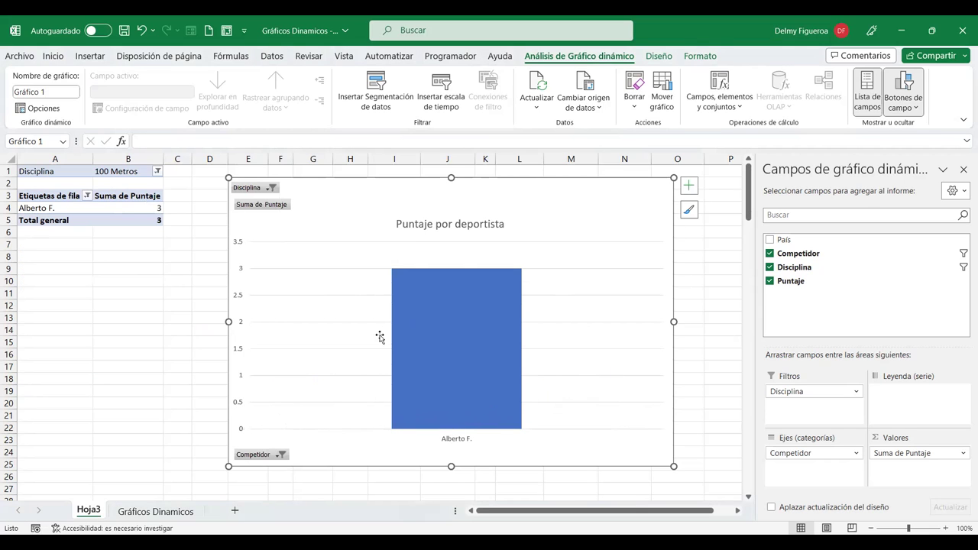
left_click(281, 456)
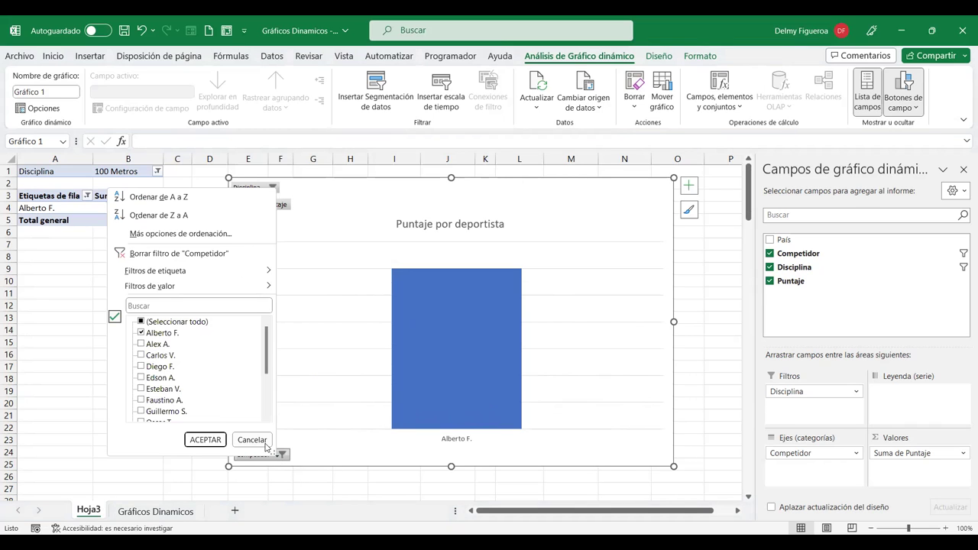
left_click(266, 443)
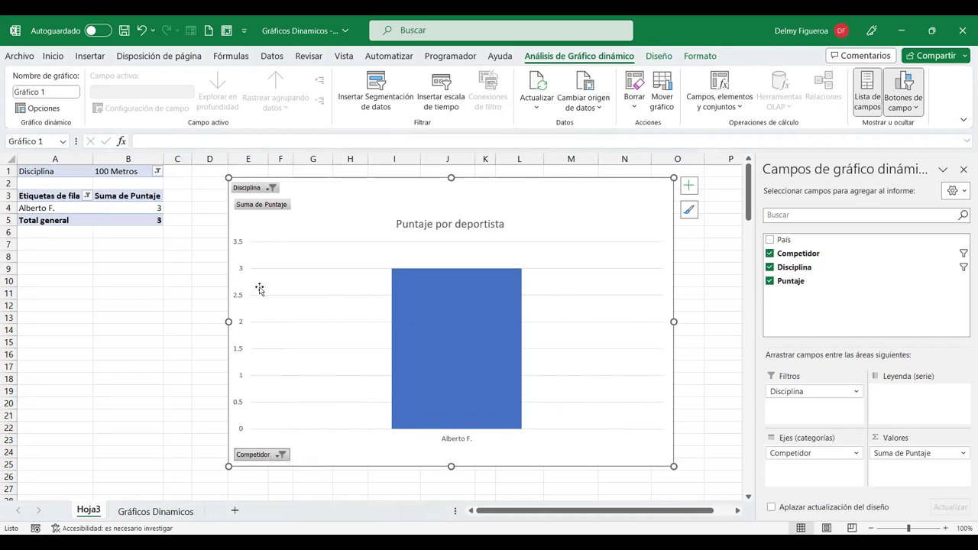
Step: Extend the Disciplina filter to 100 Metros, Barras and Bicicleta using multiple selection
left_click(269, 189)
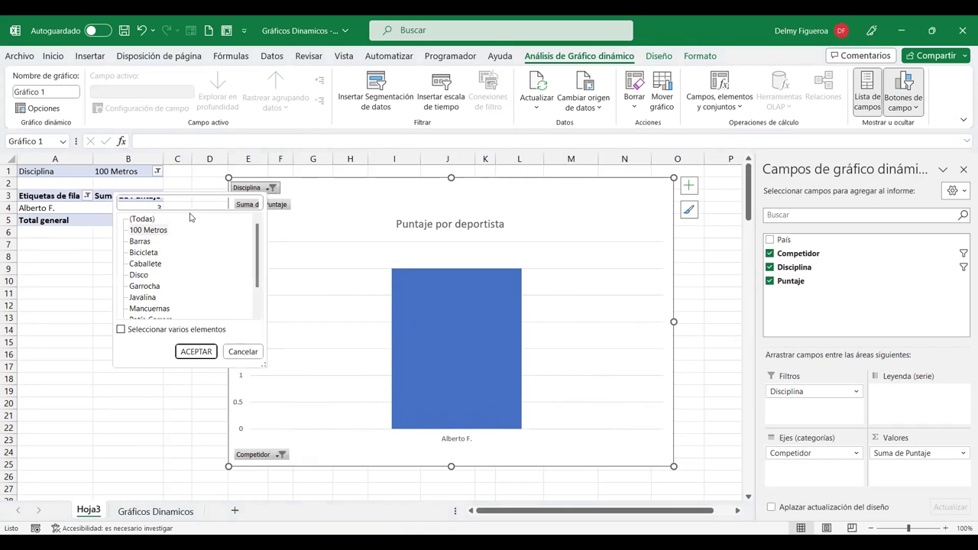
left_click(122, 329)
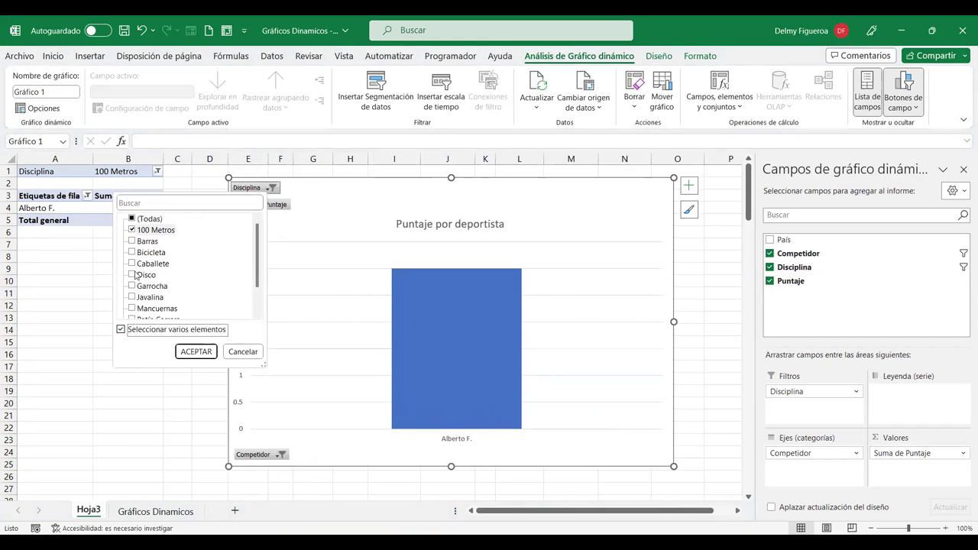
left_click(133, 241)
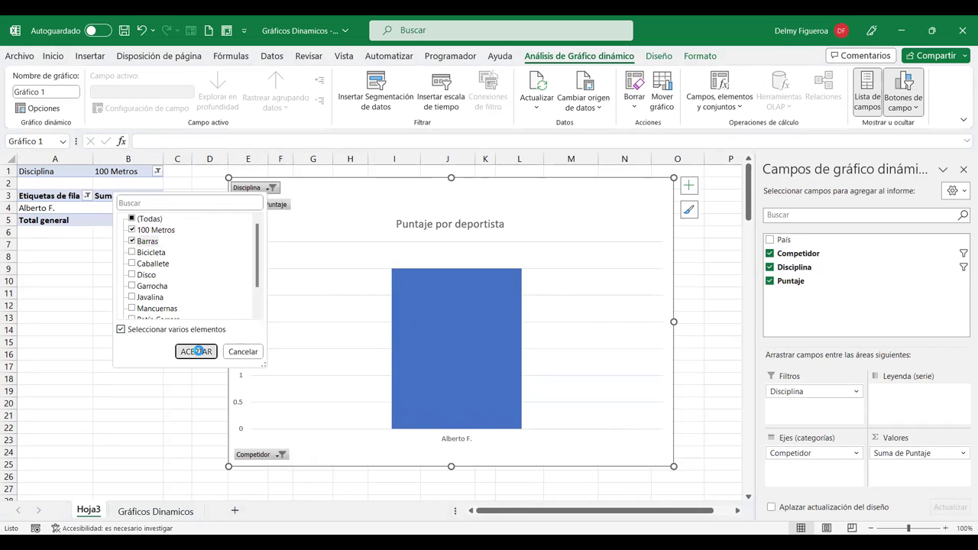
left_click(197, 351)
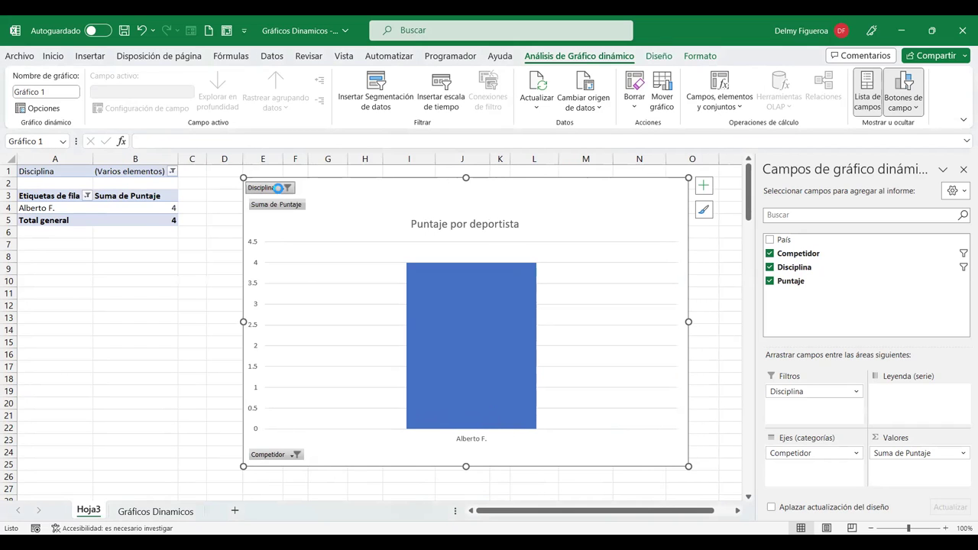
left_click(286, 187)
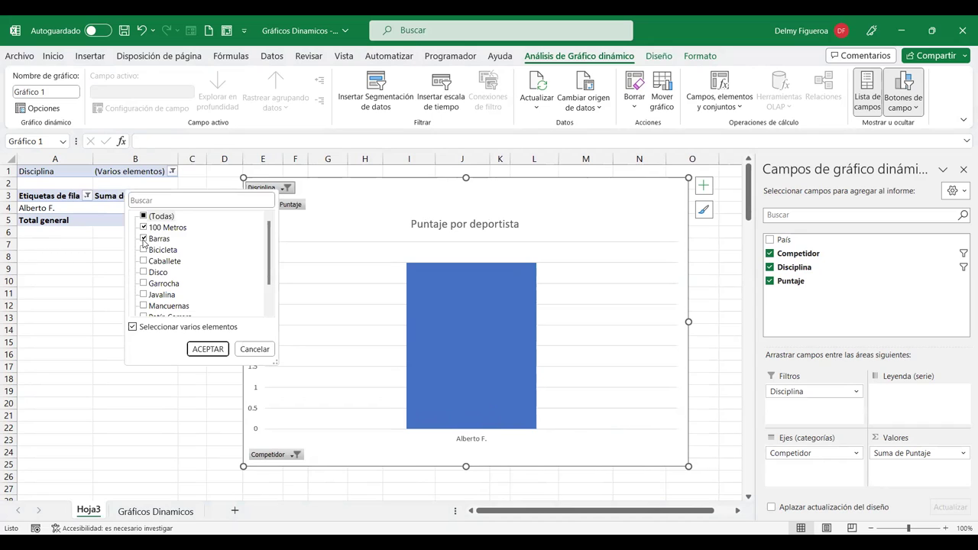
left_click(143, 249)
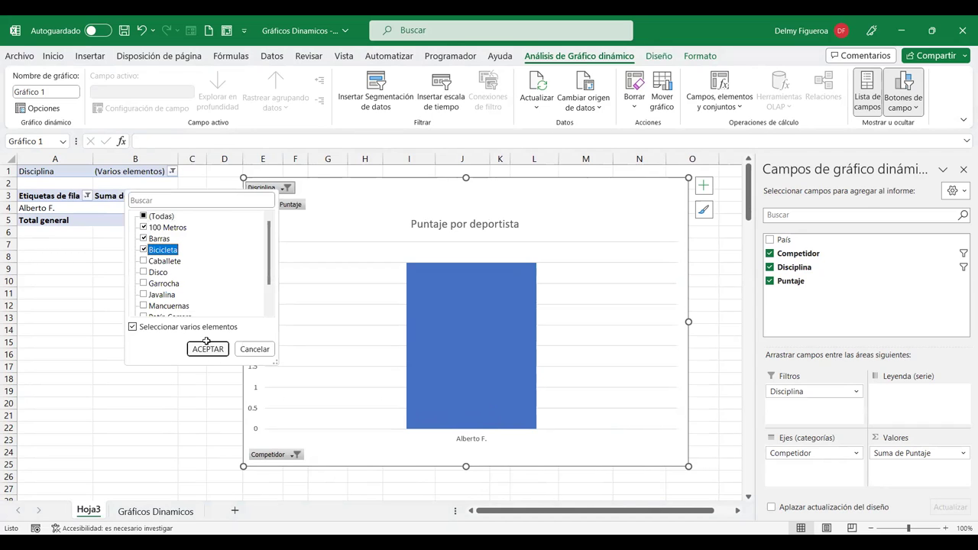
left_click(207, 348)
Step: Show every competitor again in the pivot table and chart
left_click(296, 454)
left_click(157, 321)
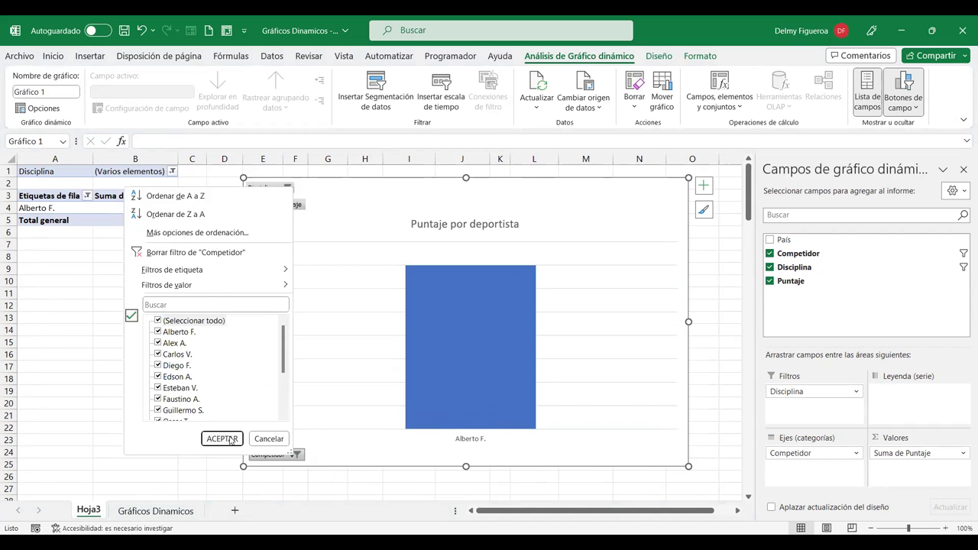
left_click(230, 439)
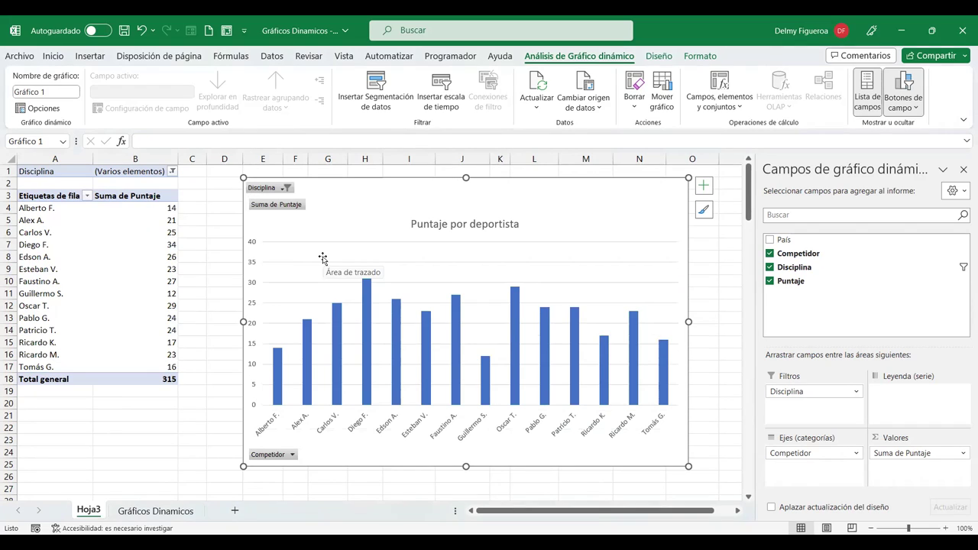
left_click(285, 188)
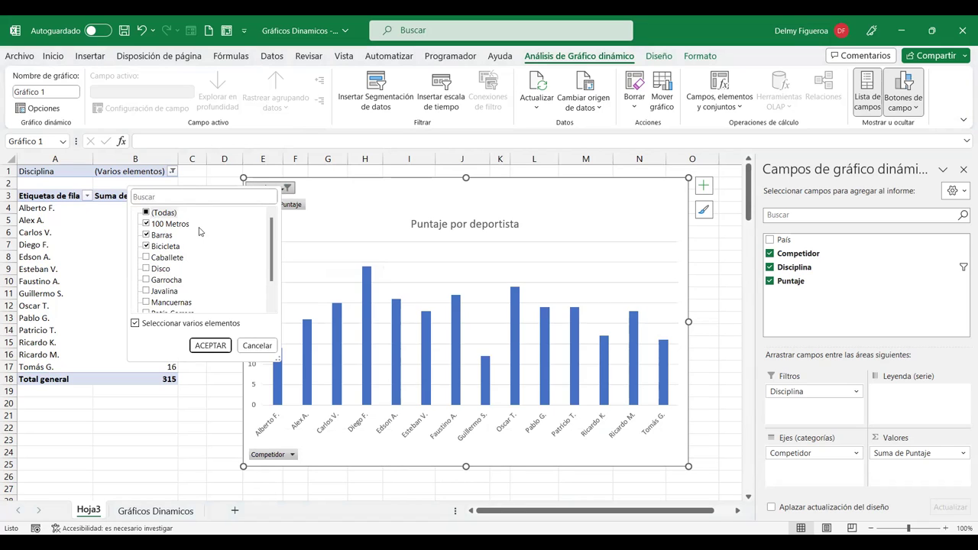
left_click(256, 345)
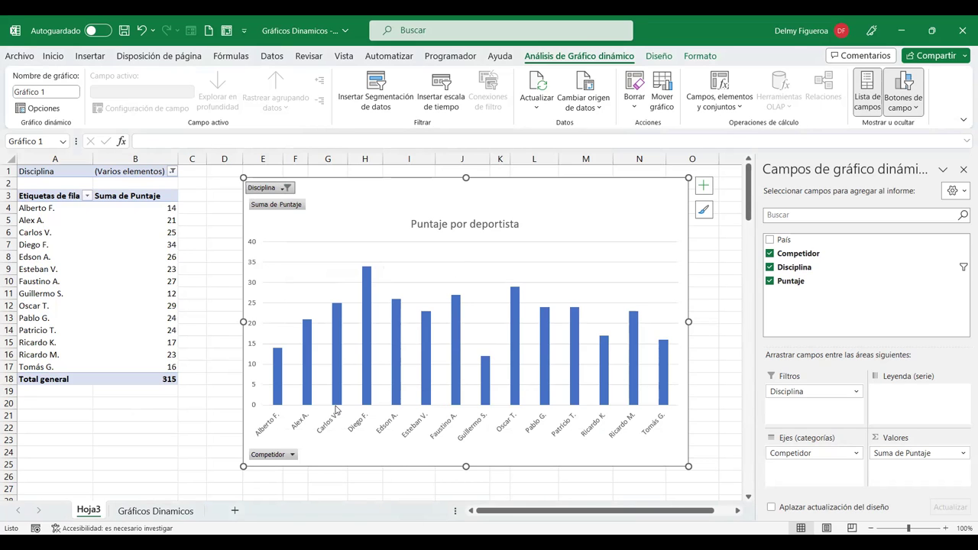
left_click(152, 511)
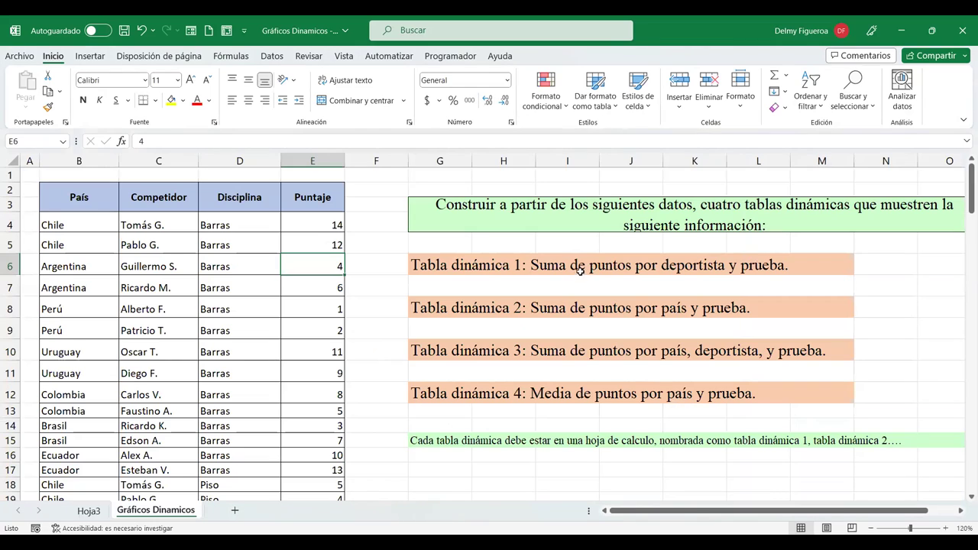
left_click(89, 510)
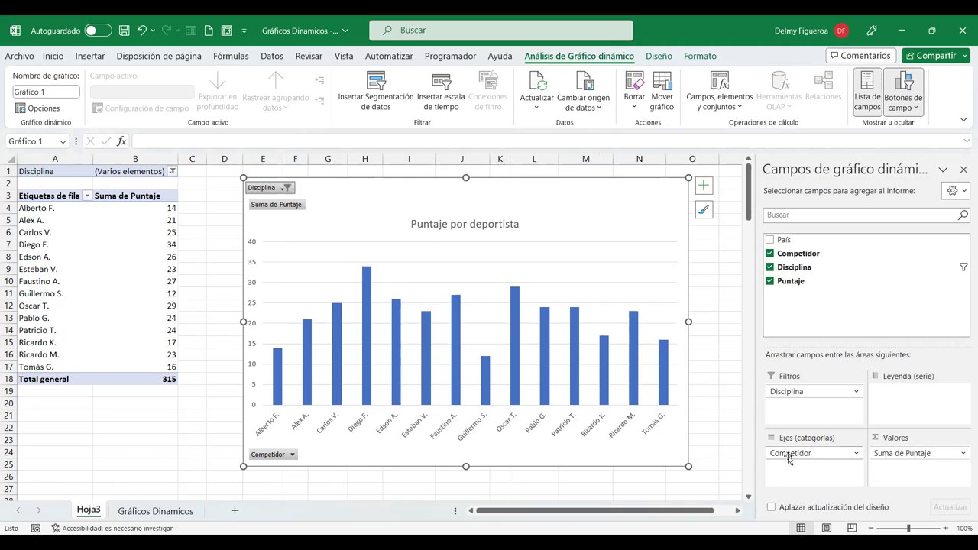
Step: Move Disciplina onto Ejes and Competidor into Filtros, giving 105 per discipline
left_click_drag(789, 457, 916, 419)
mouse_move(814, 391)
left_mouse_down()
mouse_move(833, 469)
mouse_move(810, 393)
left_mouse_up()
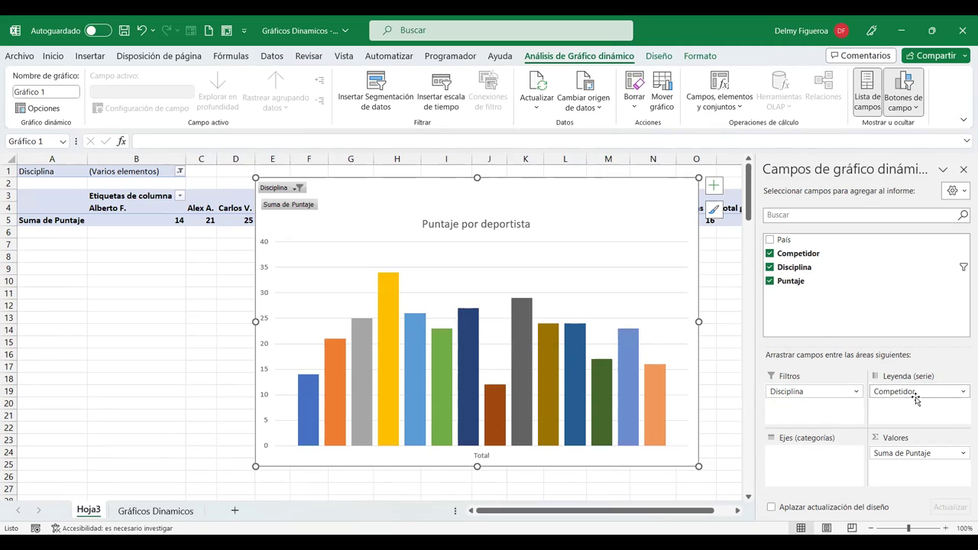
left_click_drag(812, 391, 817, 480)
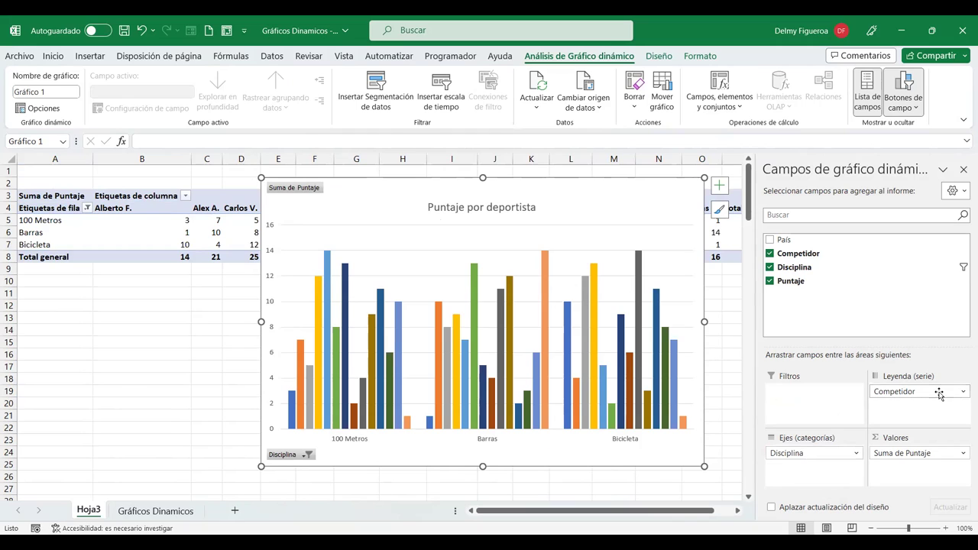
left_click_drag(935, 396, 820, 398)
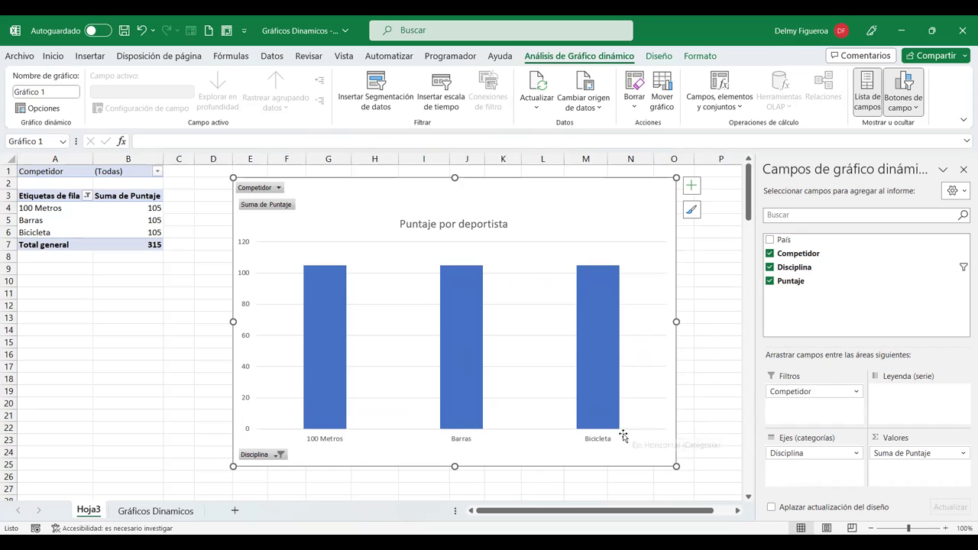
Step: Check (Seleccionar todo) in the Disciplina filter so all ten disciplines show, totaling 1050
left_click(279, 188)
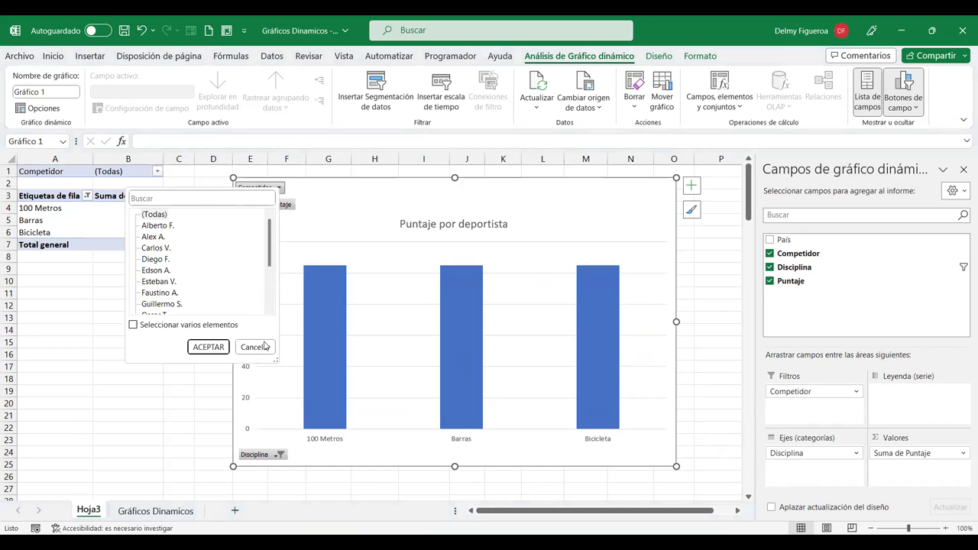
left_click(266, 348)
left_click(278, 455)
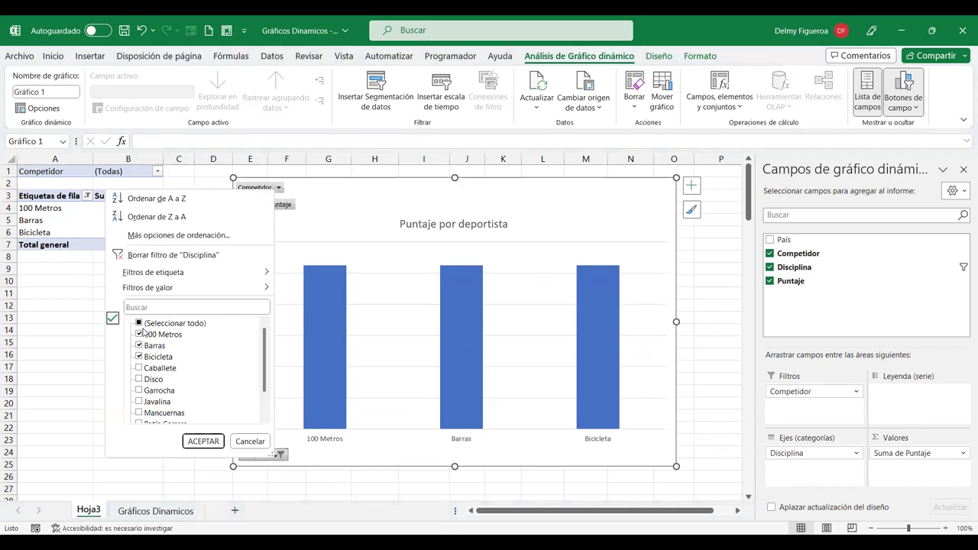
left_click(138, 324)
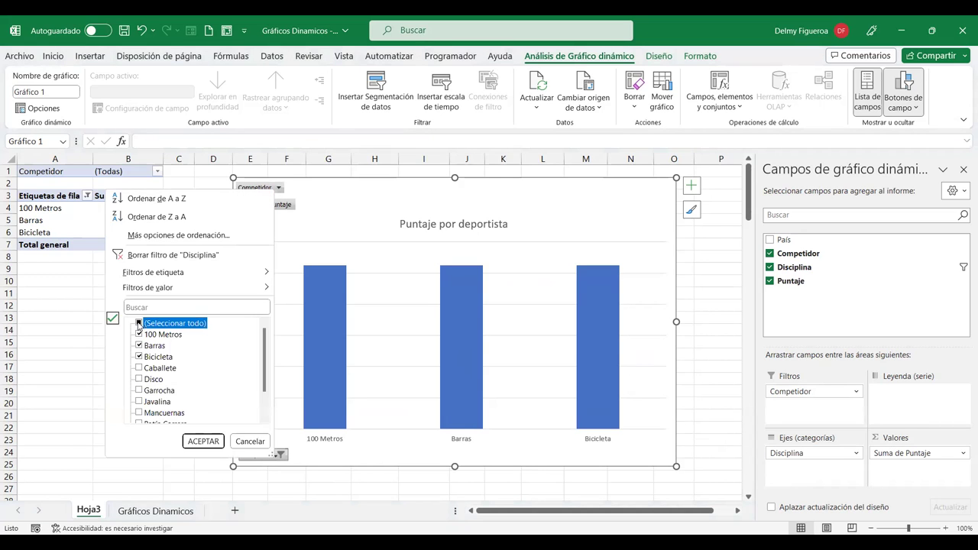
left_click(203, 442)
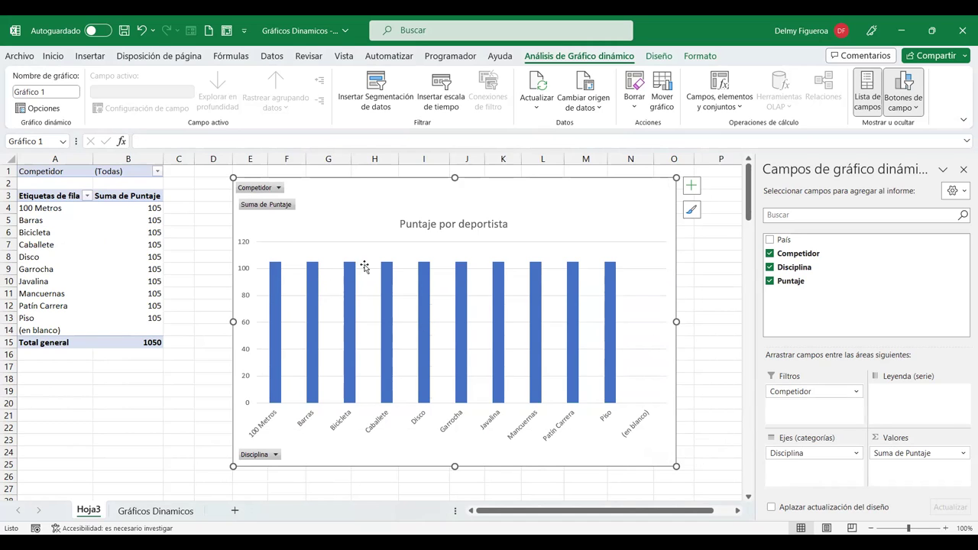
left_click(172, 512)
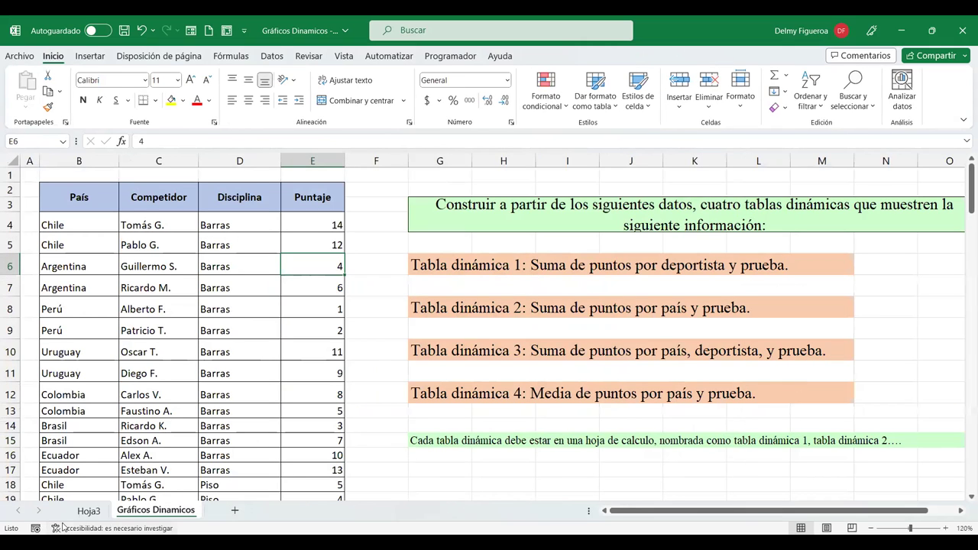
left_click(88, 512)
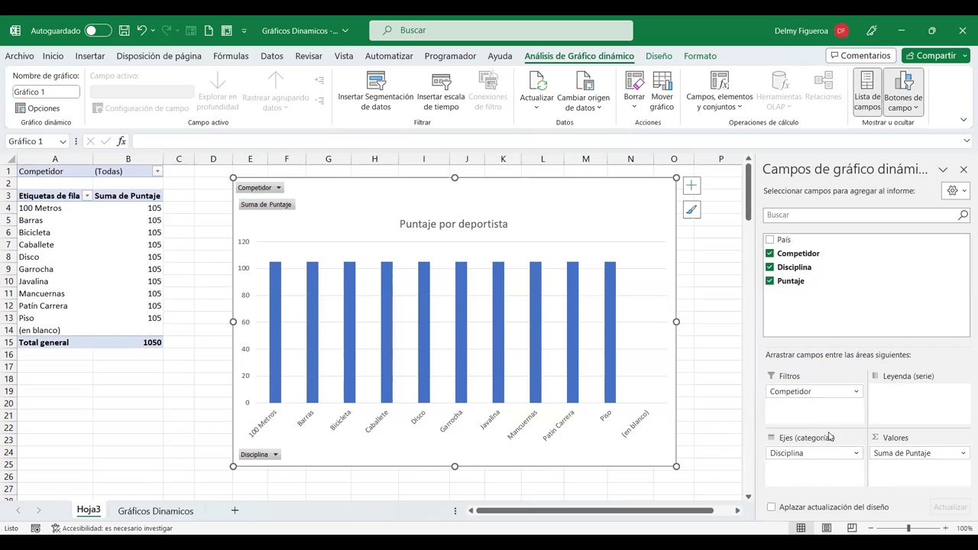
Step: Put Competidor on Ejes and Disciplina in Filtros, then go to the Gráficos Dinamicos sheet
left_click_drag(814, 392, 841, 486)
left_click_drag(814, 453, 822, 413)
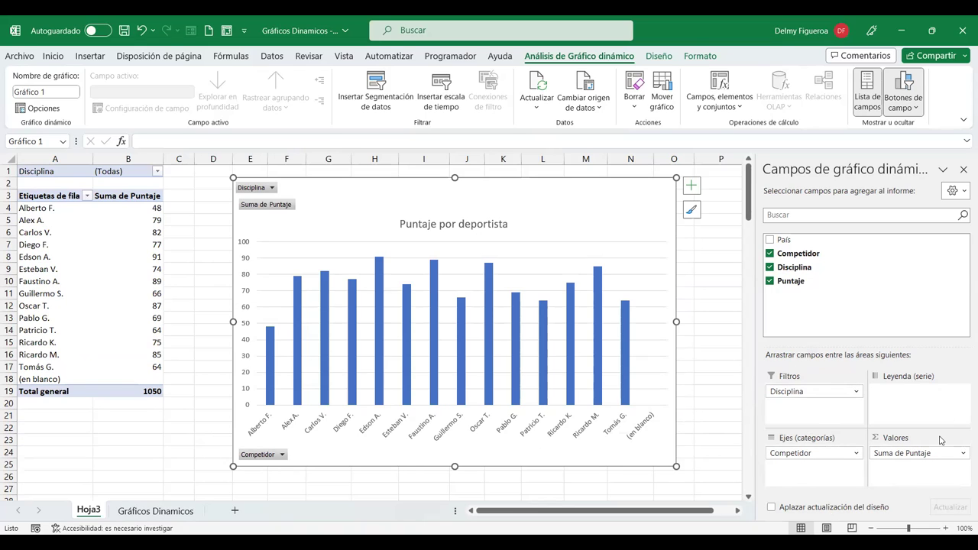
left_click(155, 511)
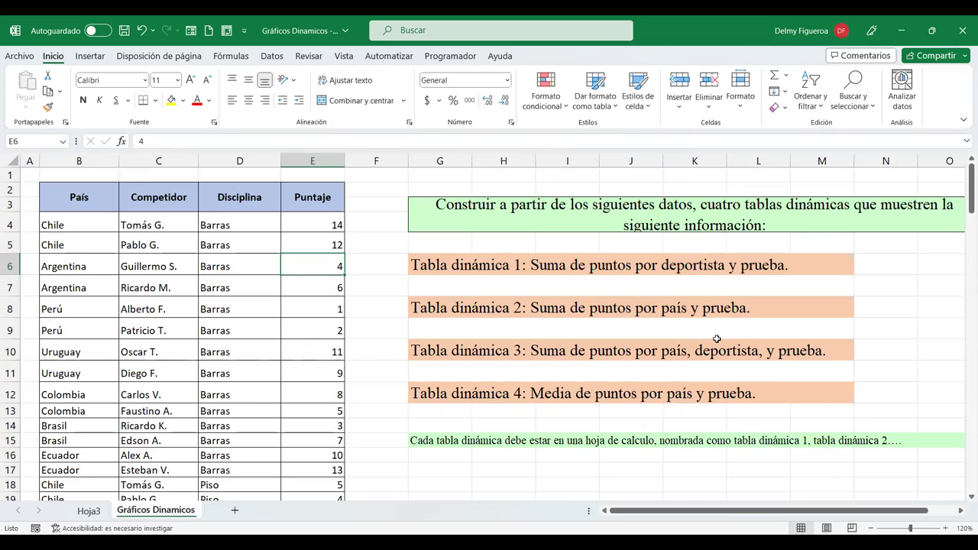
left_click(88, 512)
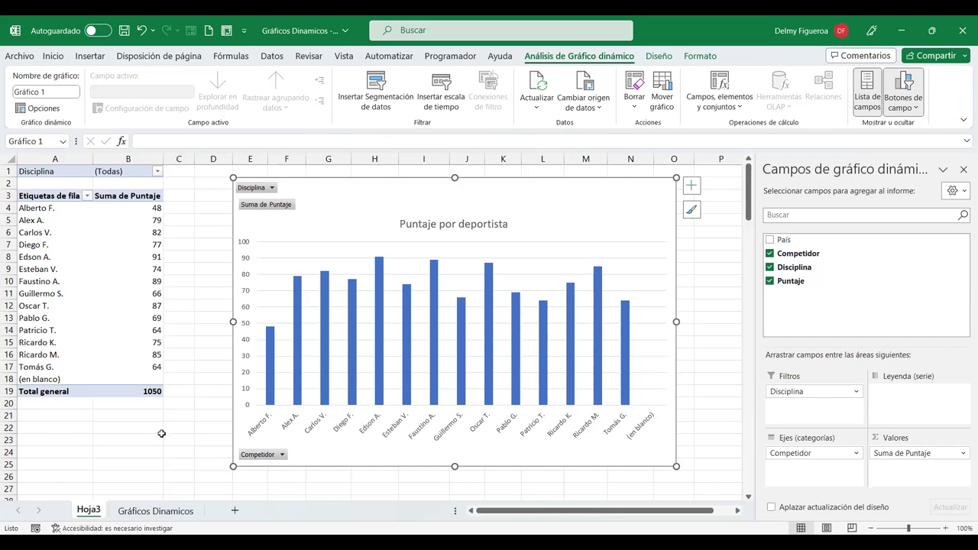
left_click(156, 511)
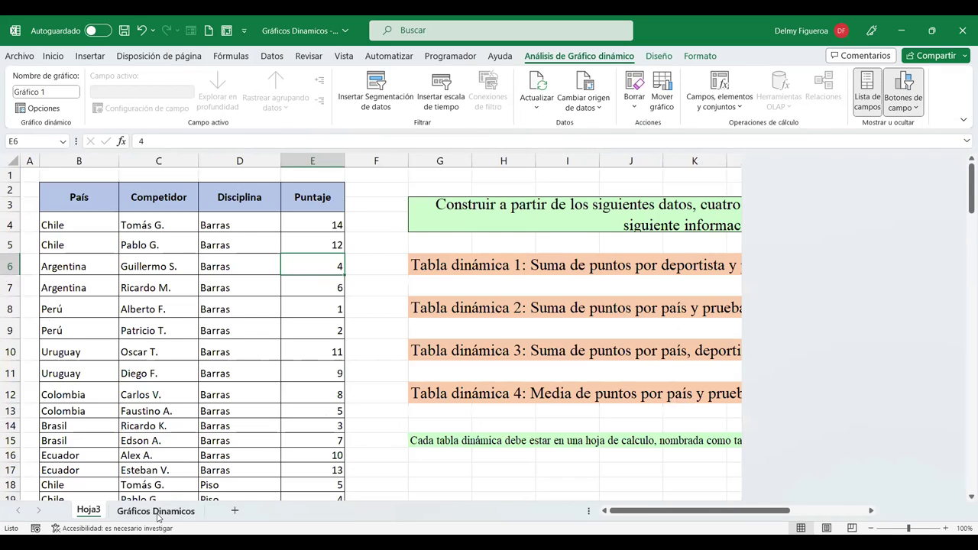
Step: Insert a pivot chart from range B2:E143 on a new worksheet and view Hoja4
left_click(89, 56)
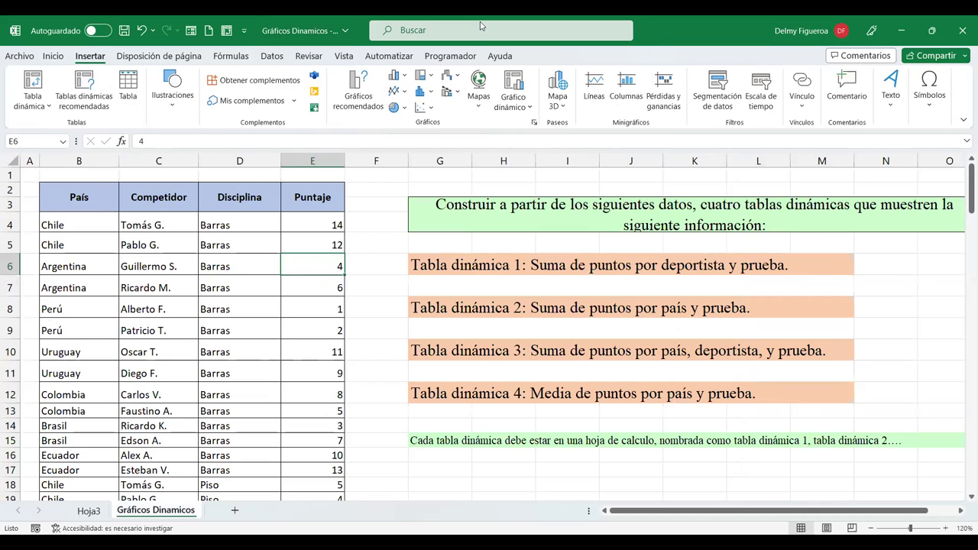
left_click(511, 89)
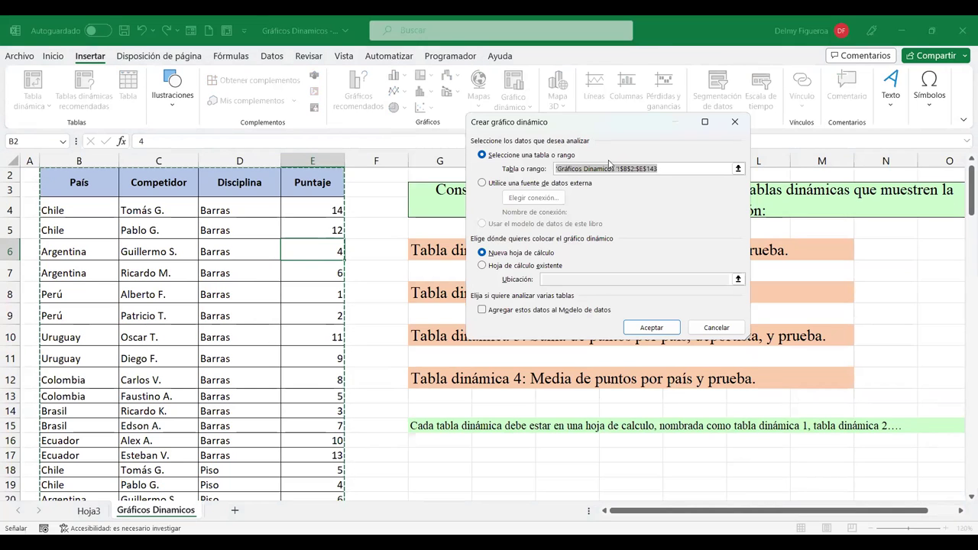
left_click(660, 329)
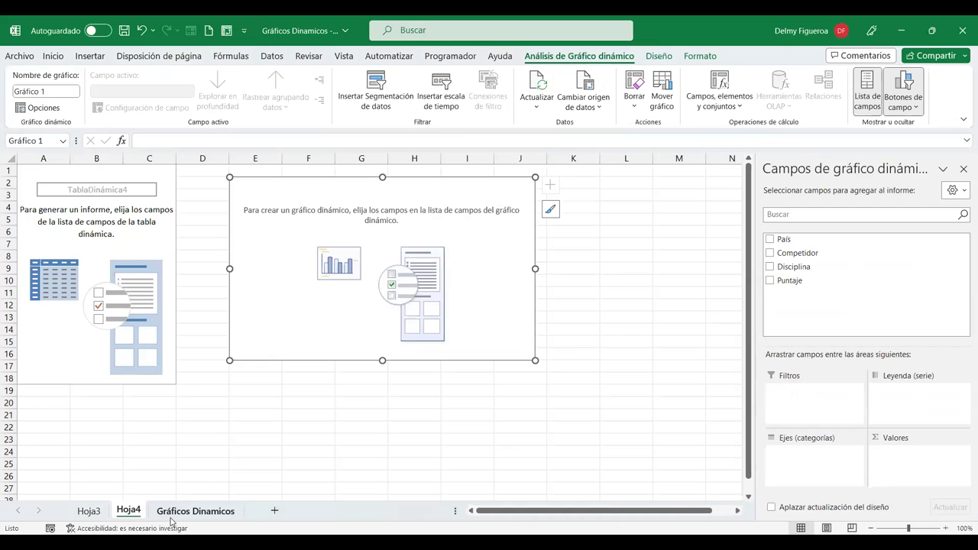
left_click(195, 510)
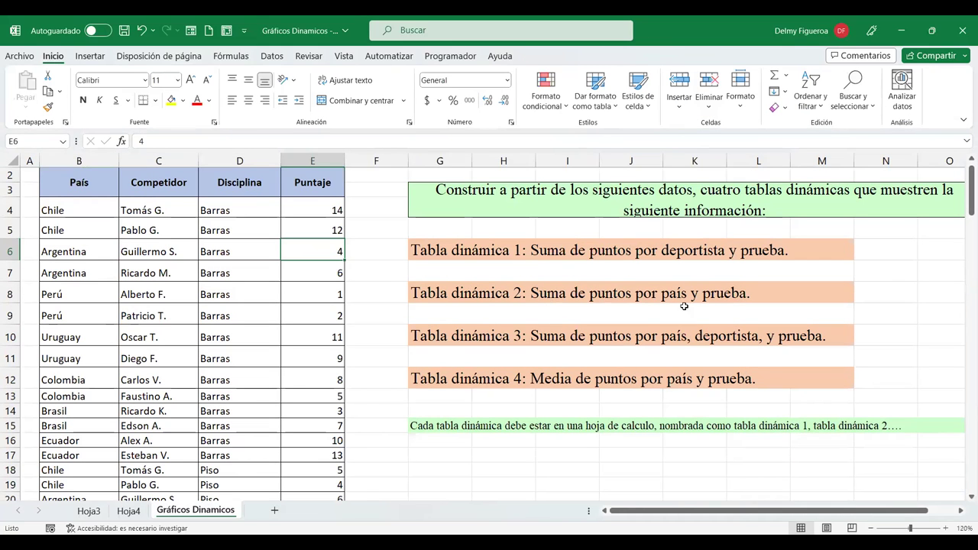
left_click(129, 510)
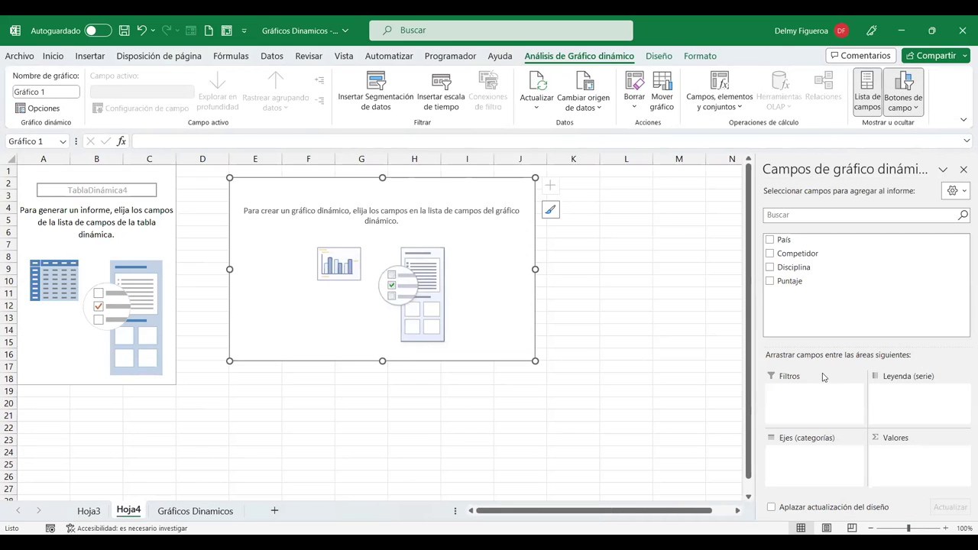
Step: Add Puntaje, País and Disciplina, enlarge the chart, and move Disciplina into Filtros
left_click(770, 281)
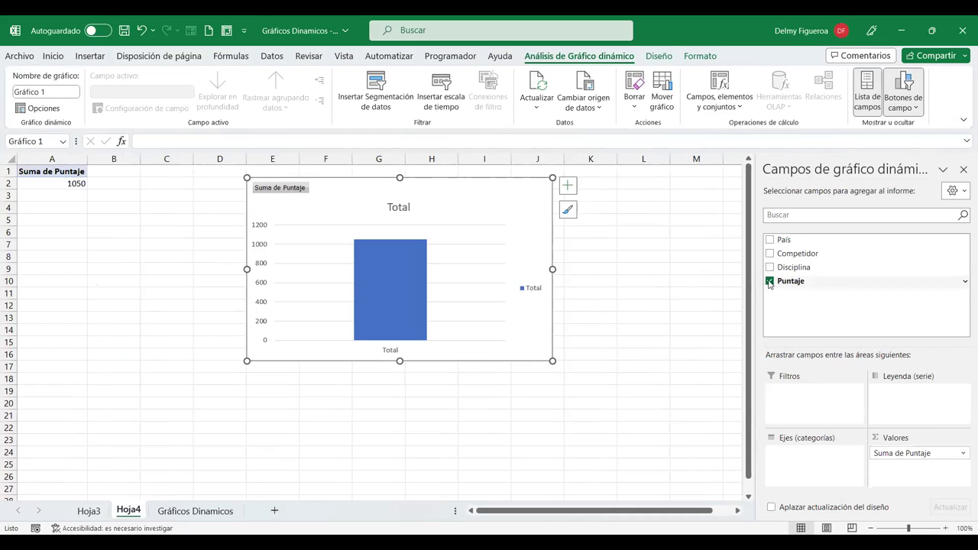
left_click(770, 240)
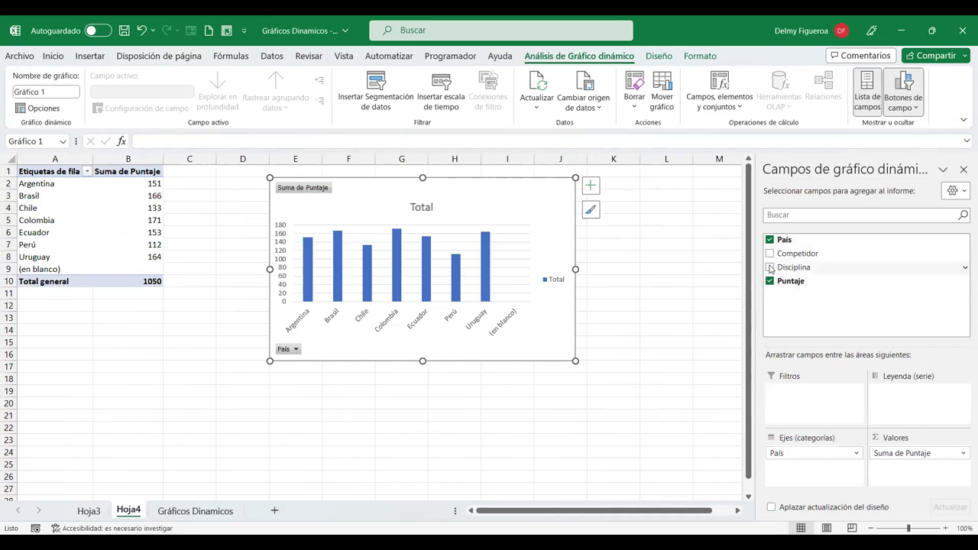
left_click(770, 267)
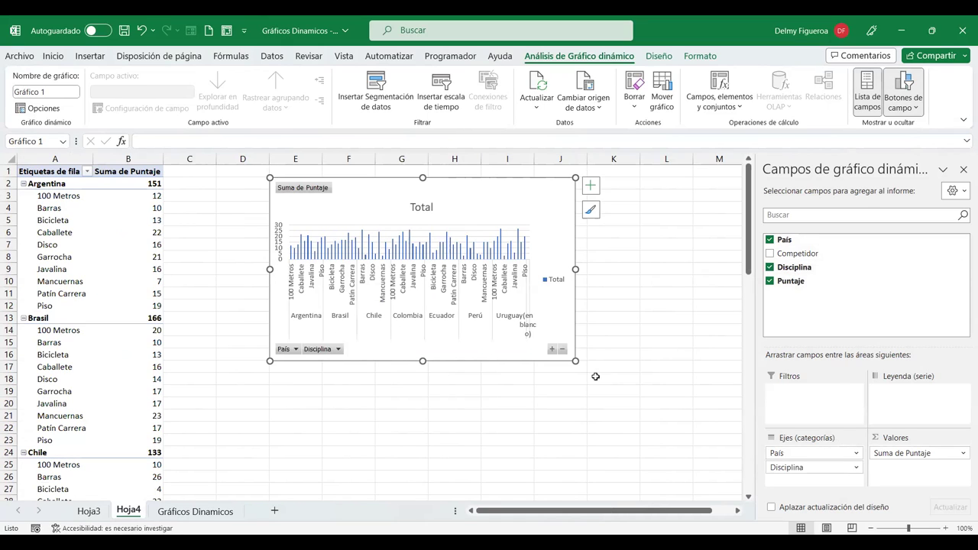
left_click_drag(575, 360, 714, 432)
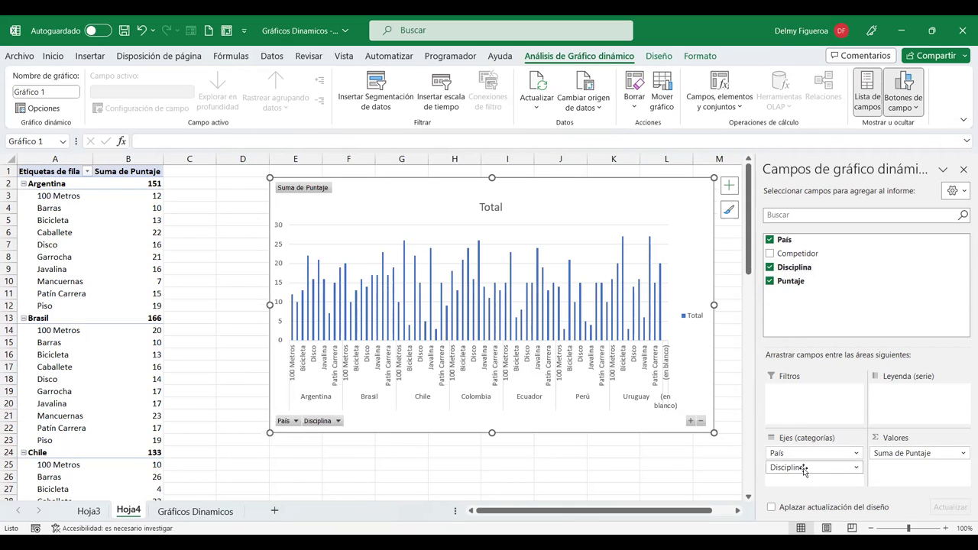
left_click_drag(804, 470, 806, 393)
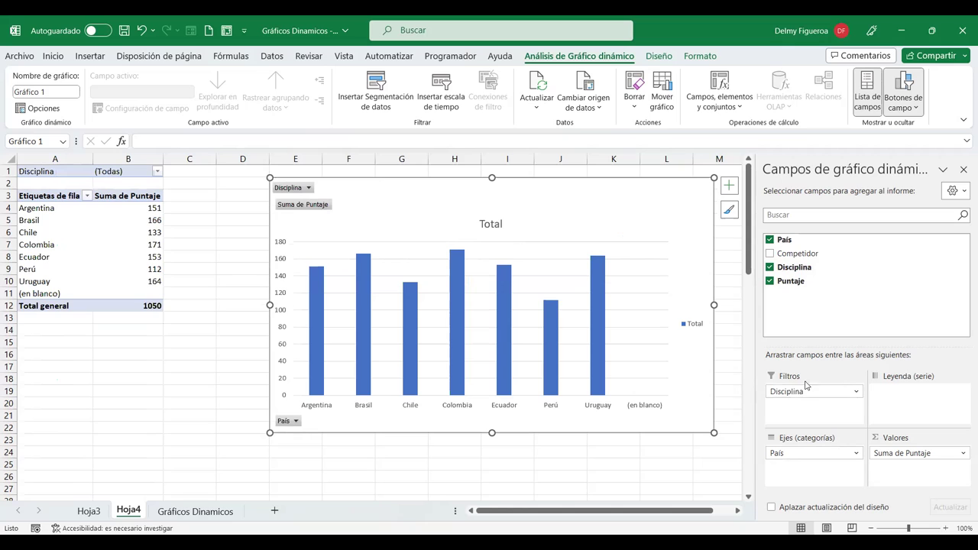
Step: Set the Disciplina report filter to Piso only, totaling 105 across countries
left_click(309, 188)
left_click(165, 324)
scroll(232, 271, "down", 1)
scroll(208, 286, "up", 1)
left_click(178, 215)
scroll(203, 275, "down", 1)
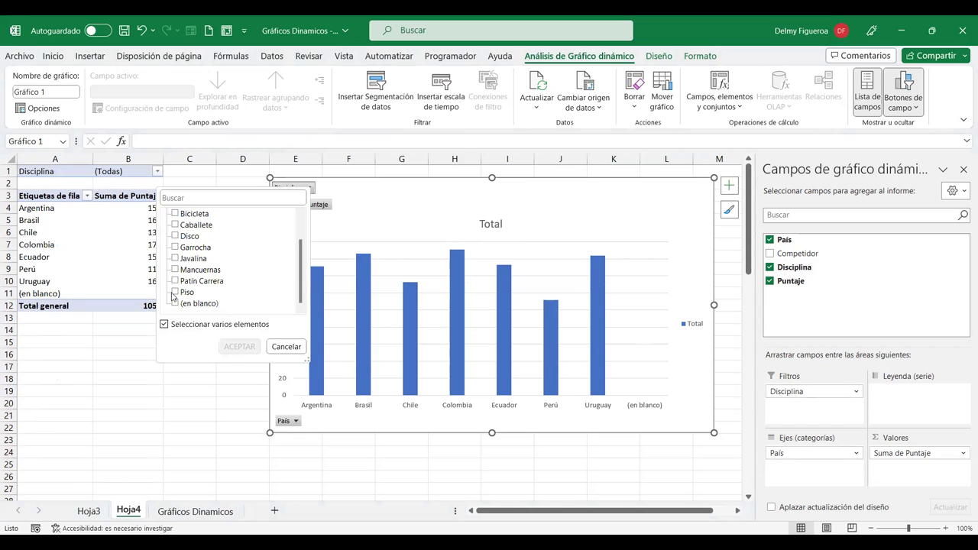
left_click(176, 293)
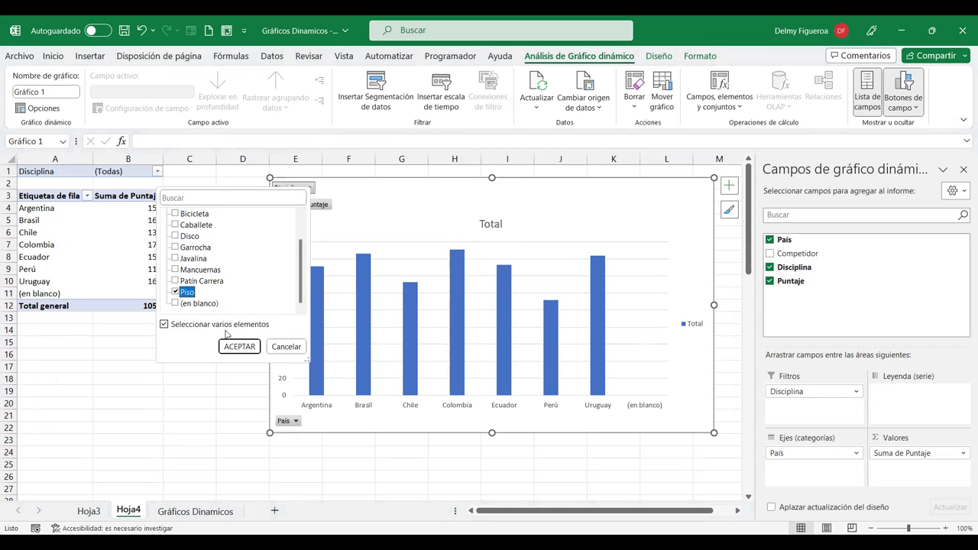
left_click(239, 347)
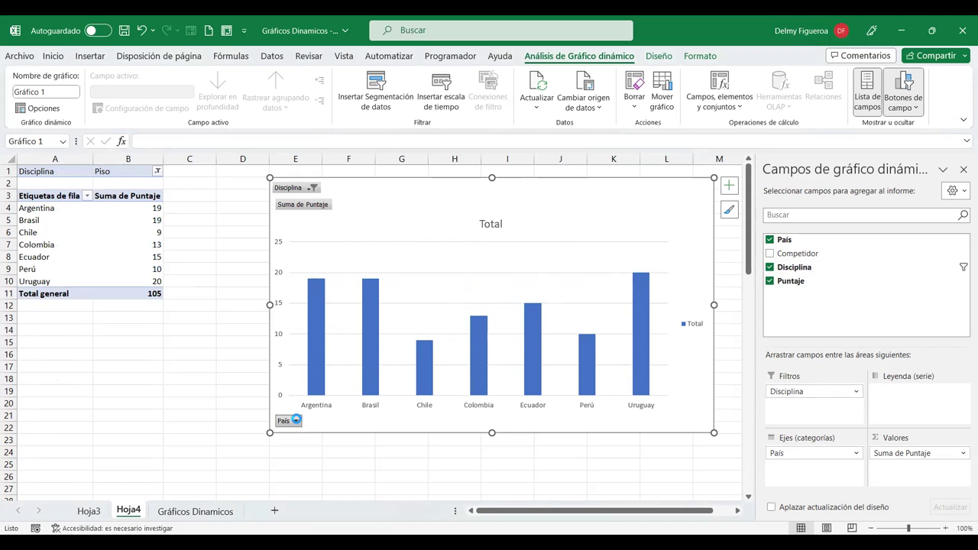
Step: Filter País to Argentina, Brasil and Chile, scoring 19, 19 and 9
left_click(296, 420)
left_click(161, 284)
left_click(161, 295)
left_click(238, 402)
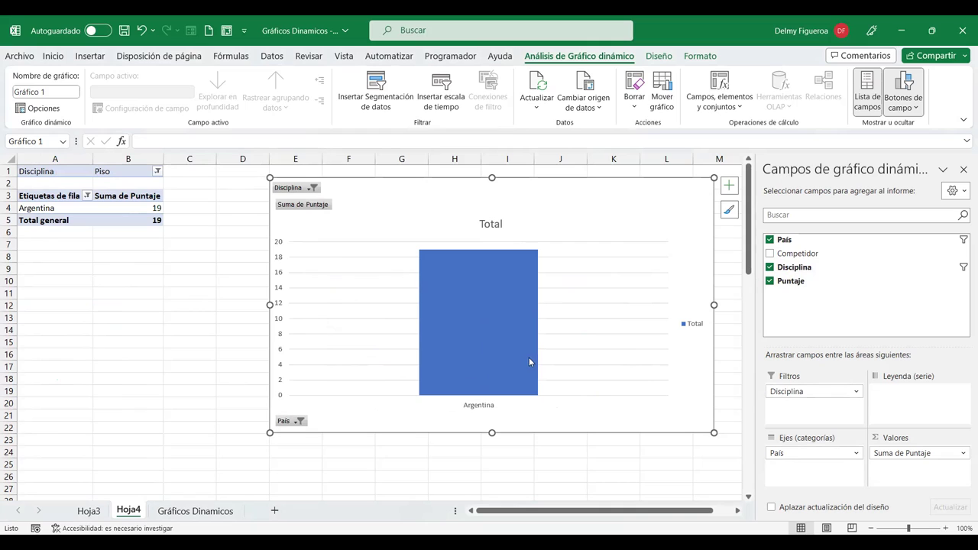
left_click(295, 422)
left_click(158, 308)
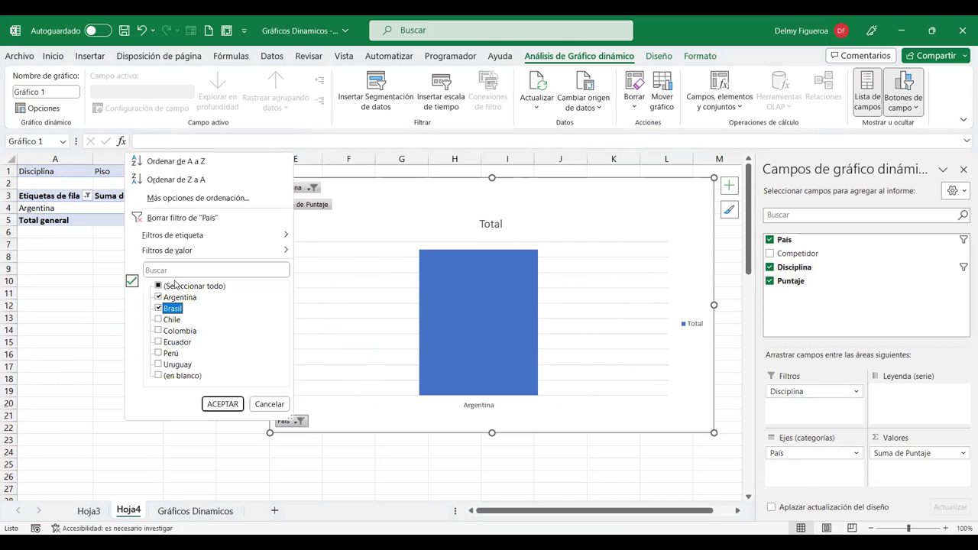
left_click(229, 404)
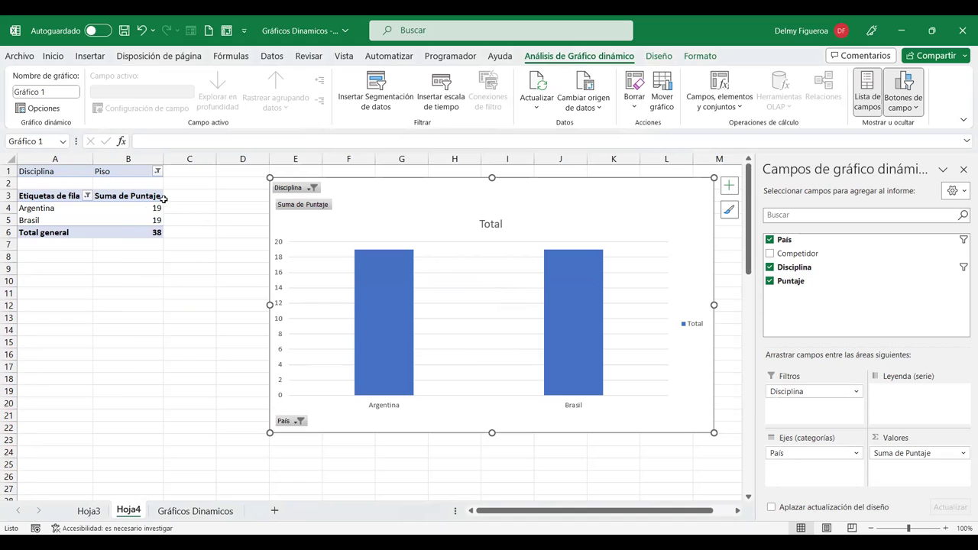
left_click(299, 421)
left_click(161, 319)
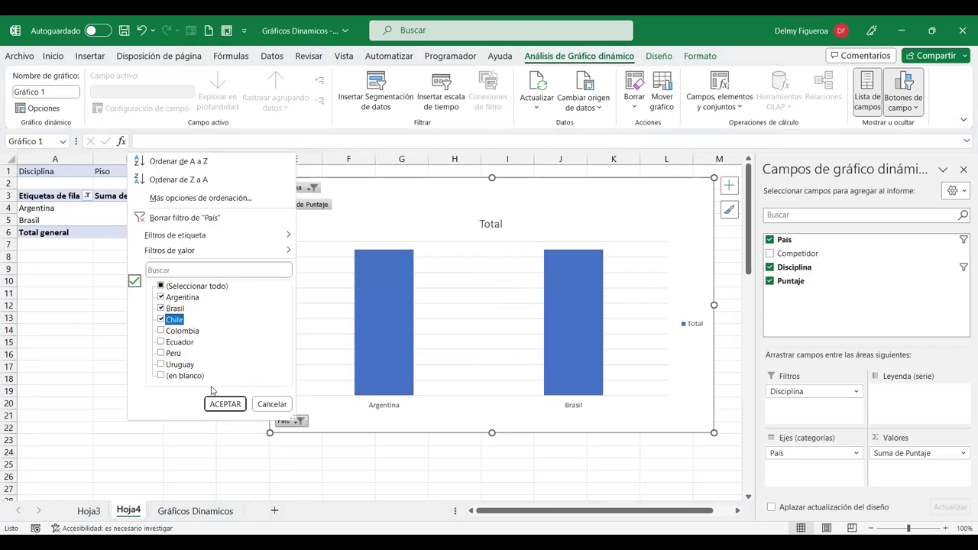
left_click(224, 403)
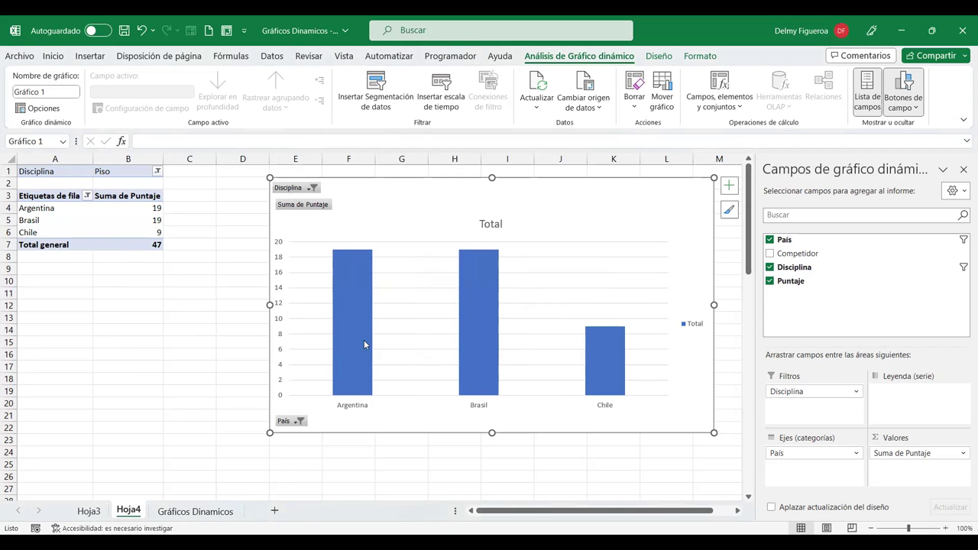
scroll(180, 275, "down", 5)
Step: Add Patín Carrera to the Disciplina filter for a 94 total, then view Gráficos Dinamicos
left_click(173, 281)
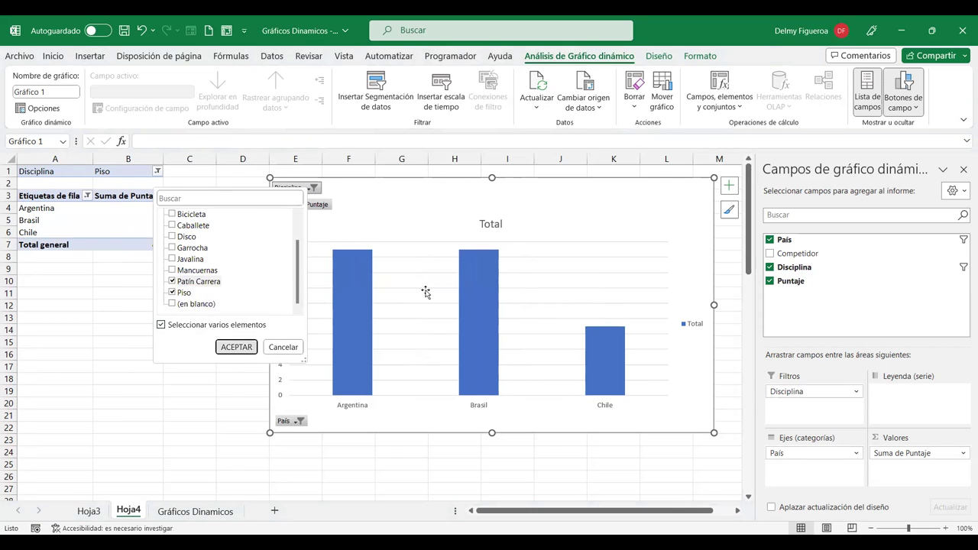
key("Return")
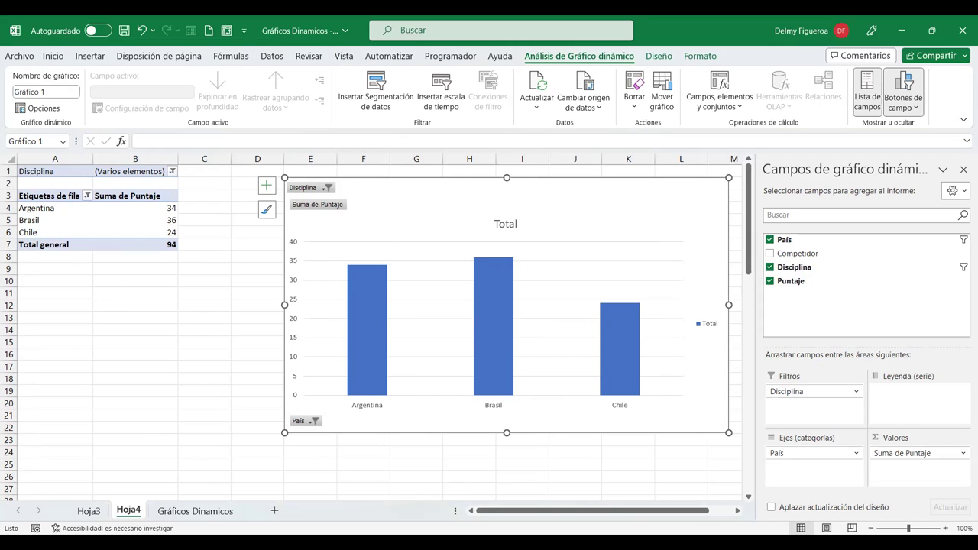
left_click(195, 511)
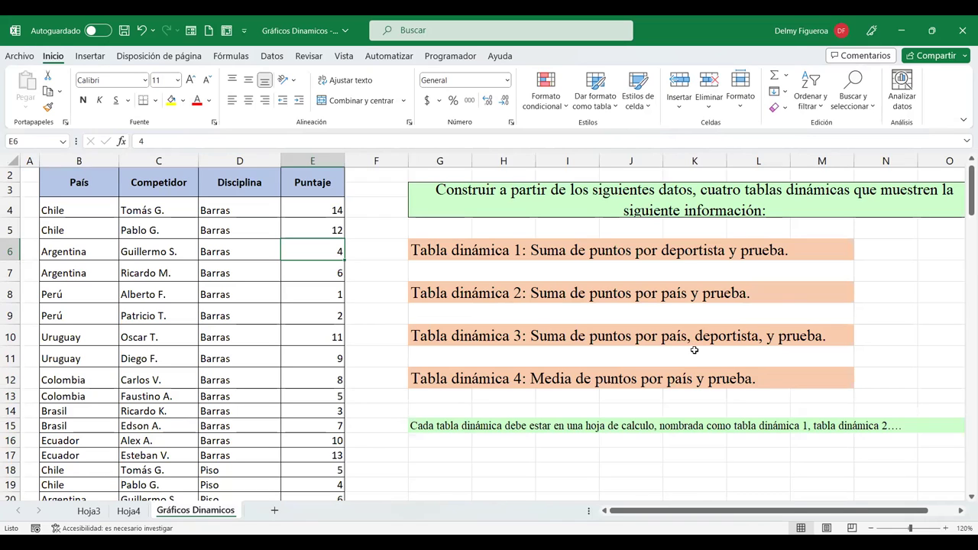
Step: Insert a new pivot chart and place it on a new worksheet
left_click(90, 56)
left_click(521, 88)
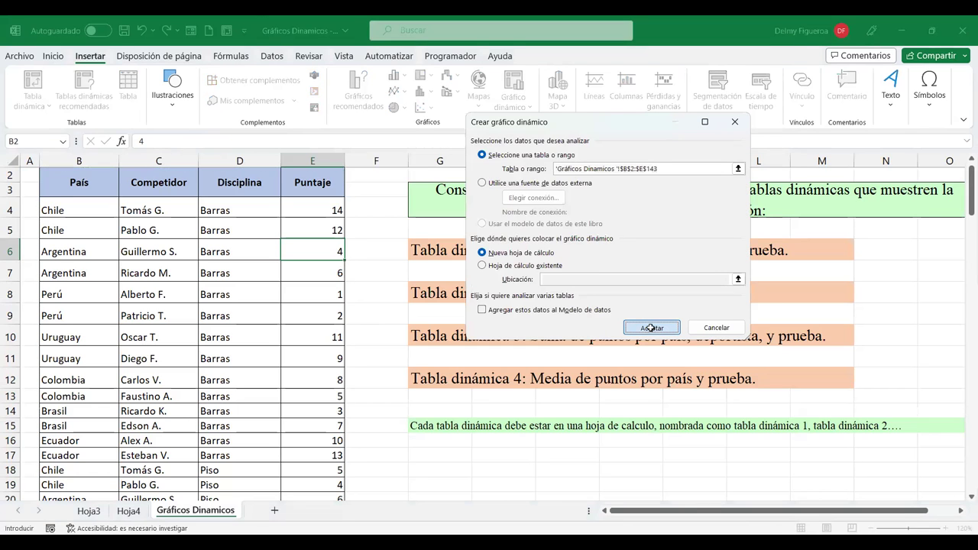
key("Return")
Step: On Hoja5, add Puntaje, País, Competidor and Disciplina to the pivot chart fields
left_click(218, 510)
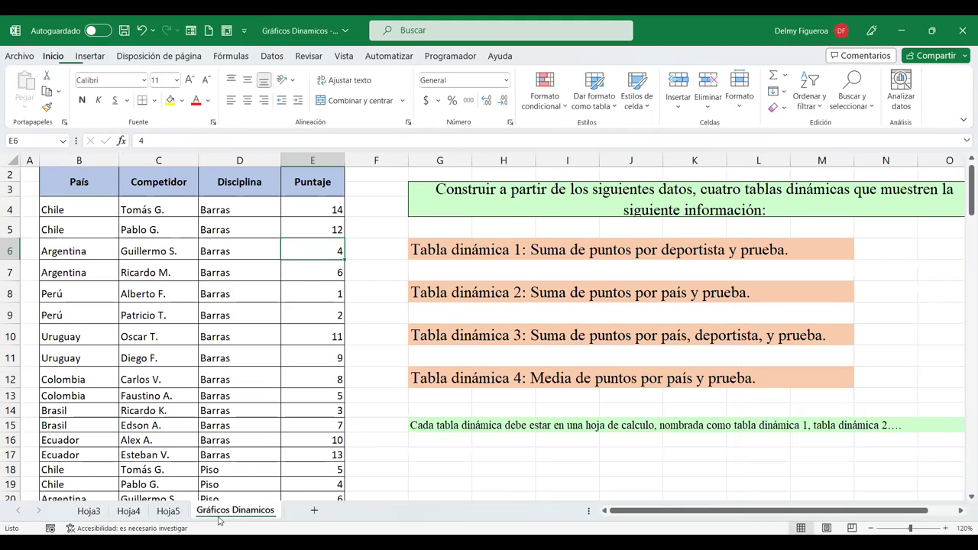
left_click(163, 511)
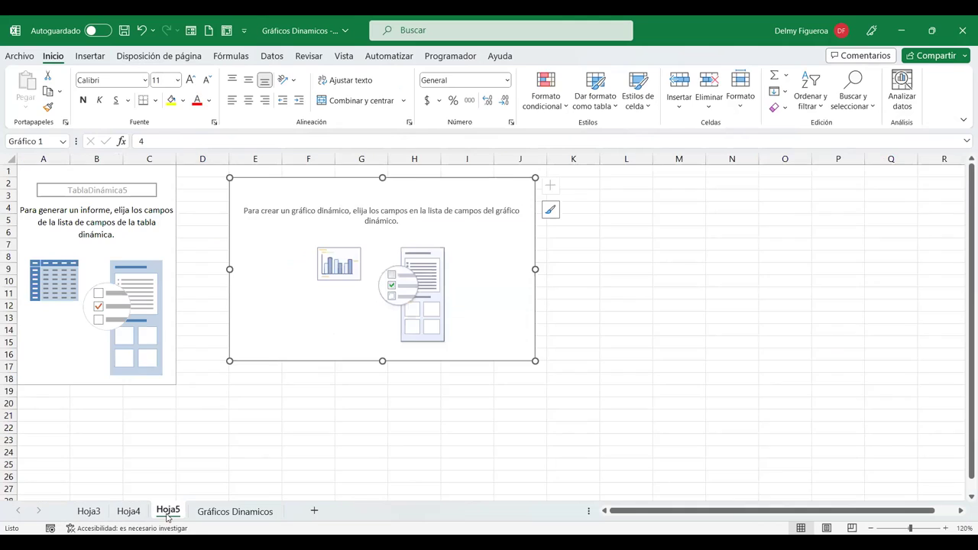
left_click(769, 280)
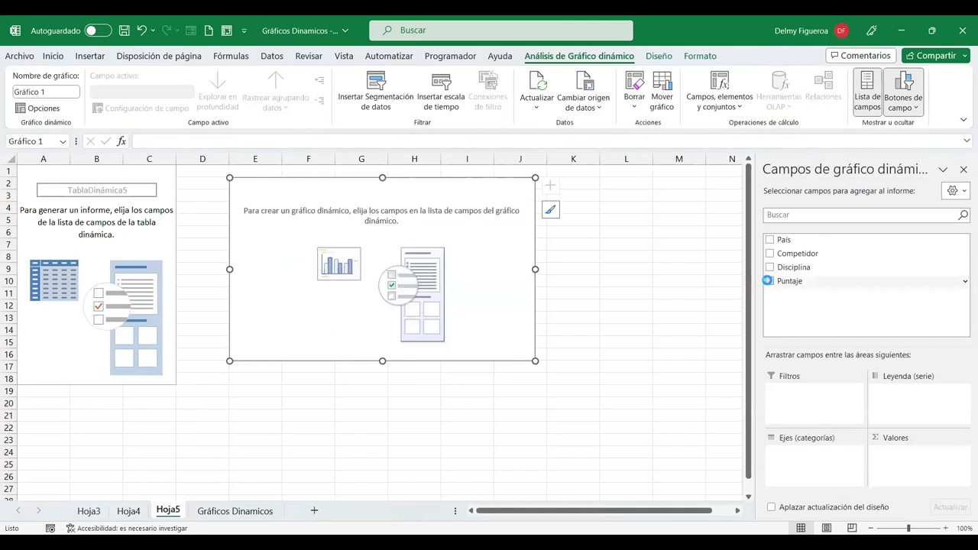
left_click(770, 242)
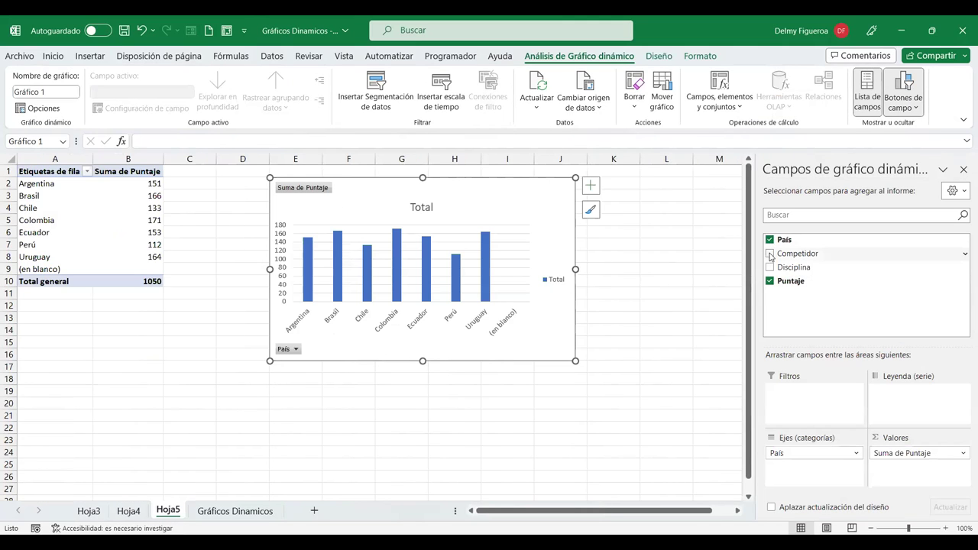
left_click(771, 256)
left_click(793, 268)
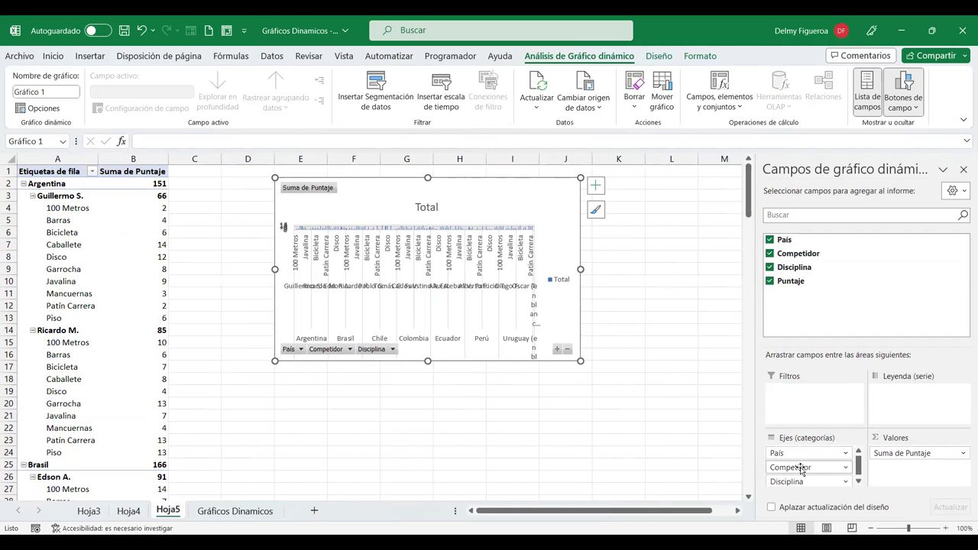
Step: Move País into the report filter and arrange Competidor and Disciplina on the chart
mouse_move(795, 457)
left_mouse_down()
mouse_move(889, 433)
mouse_move(902, 402)
left_mouse_up()
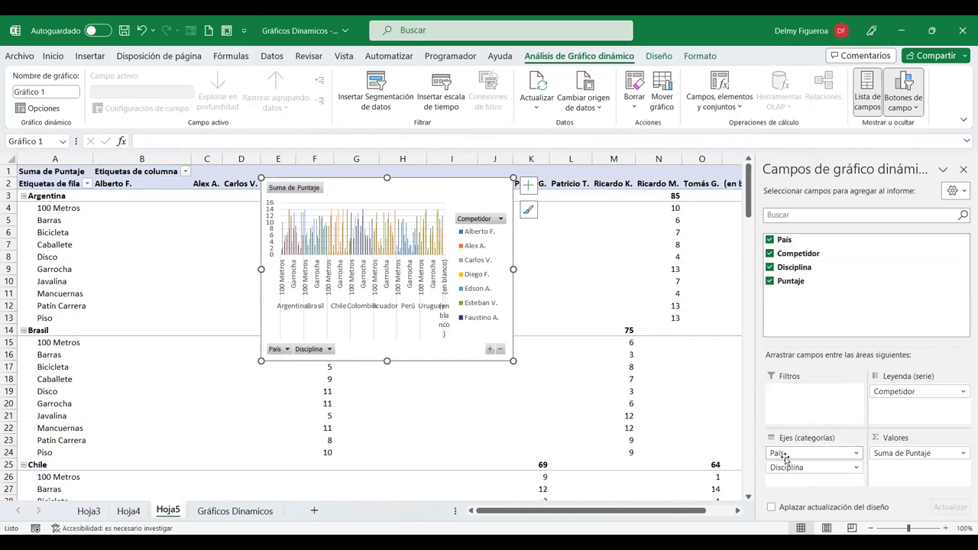
left_click_drag(785, 457, 795, 391)
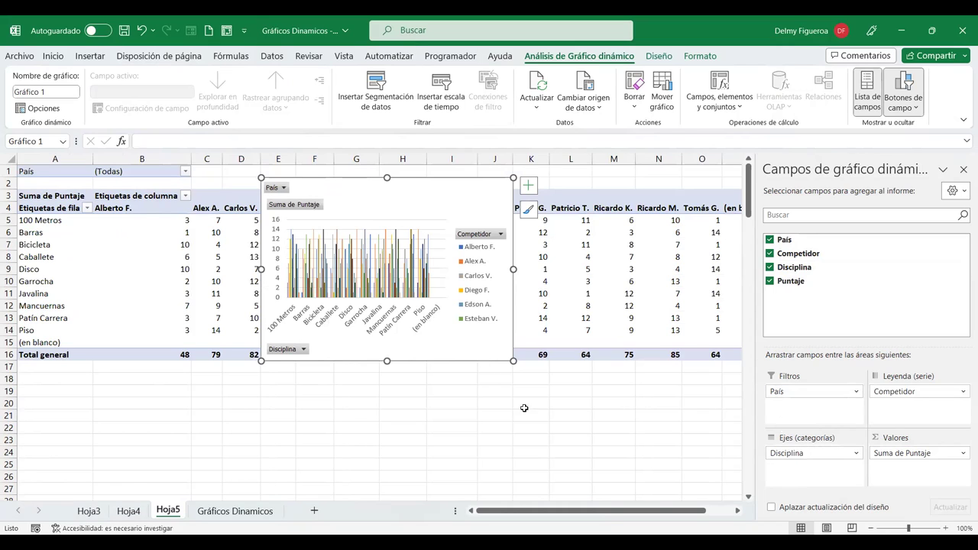
left_click_drag(794, 455, 903, 399)
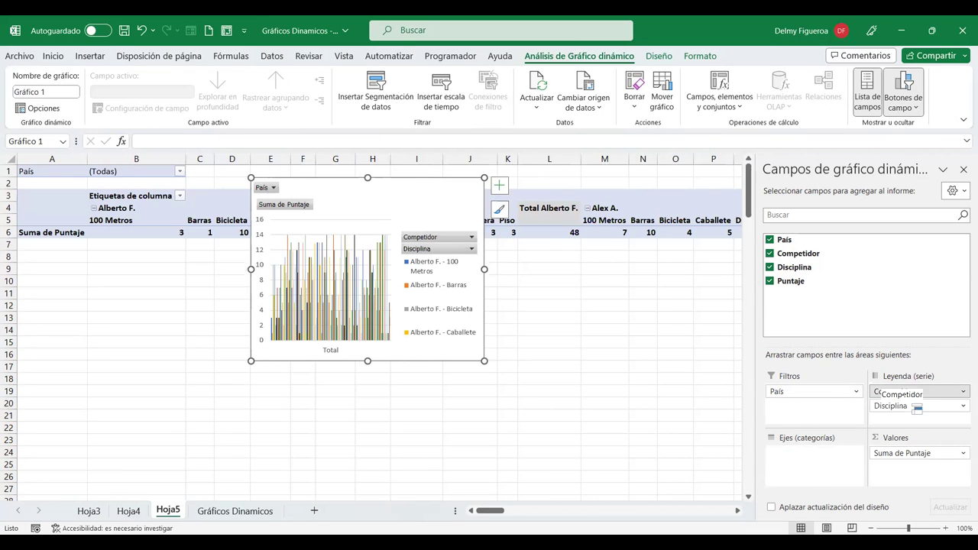
left_click_drag(894, 393, 813, 458)
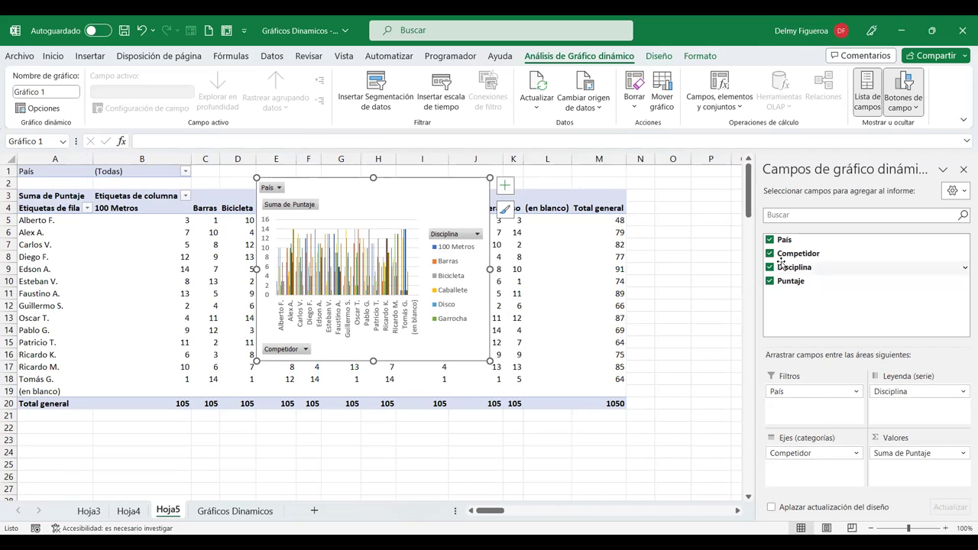
Step: Remove Disciplina so Puntaje totals per Competidor, then enlarge the chart across the sheet
left_click(223, 512)
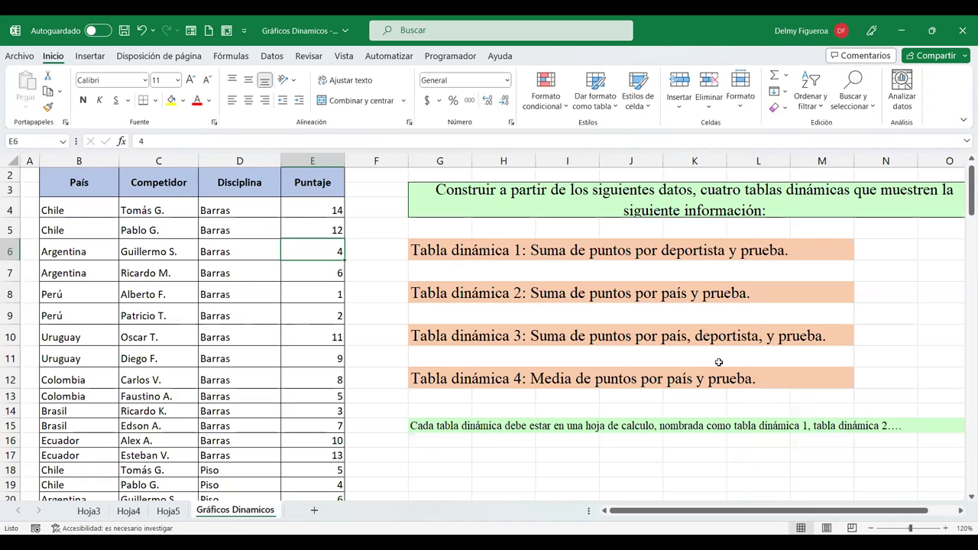
left_click(168, 511)
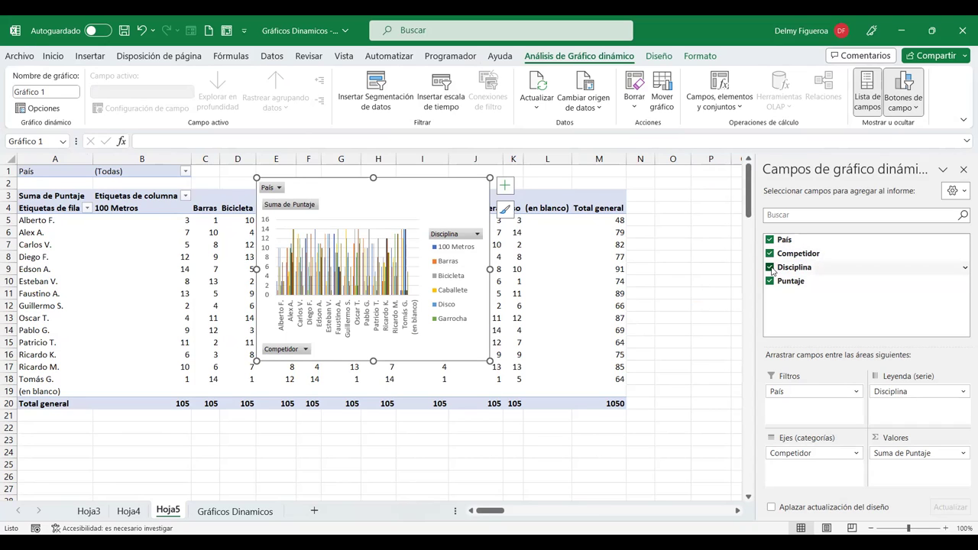
left_click(769, 268)
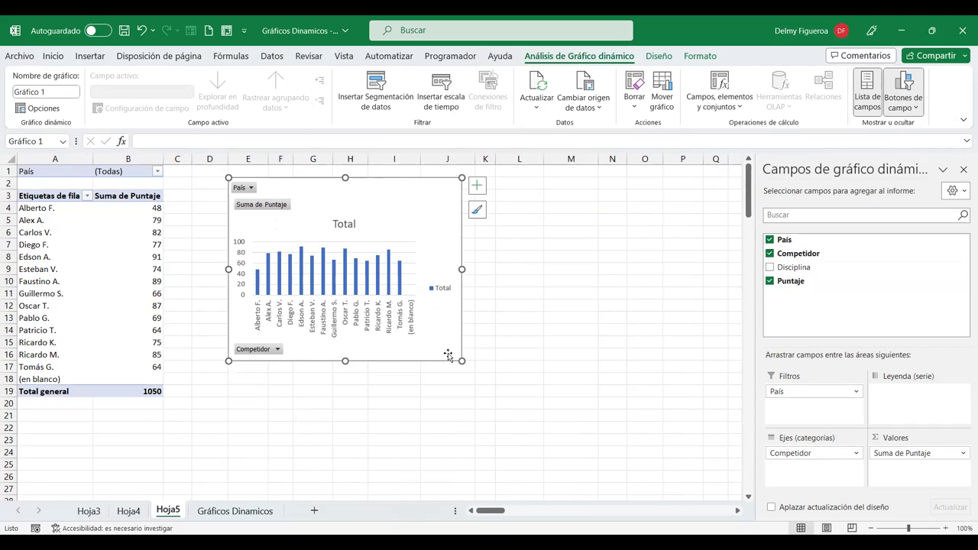
mouse_move(461, 359)
left_mouse_down()
mouse_move(720, 503)
mouse_move(717, 491)
left_mouse_up()
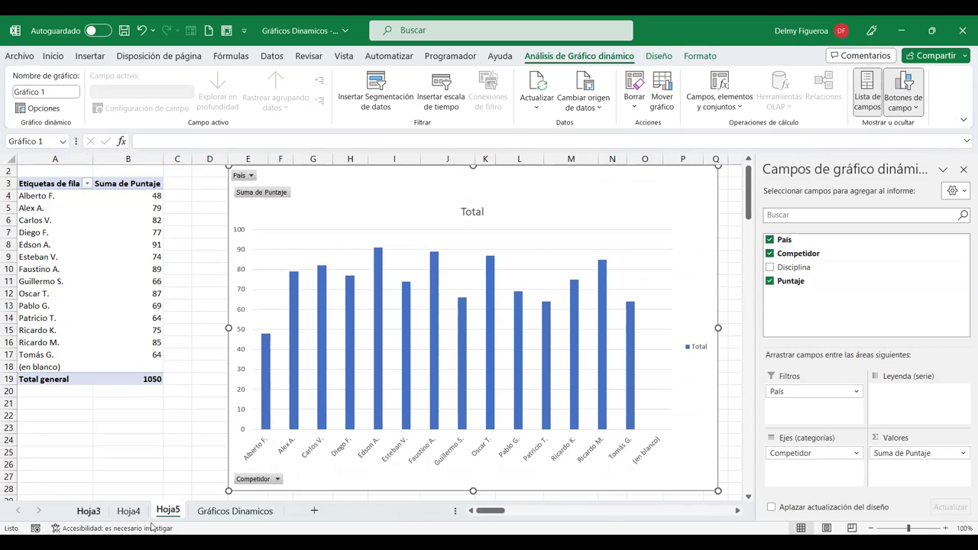
left_click(234, 510)
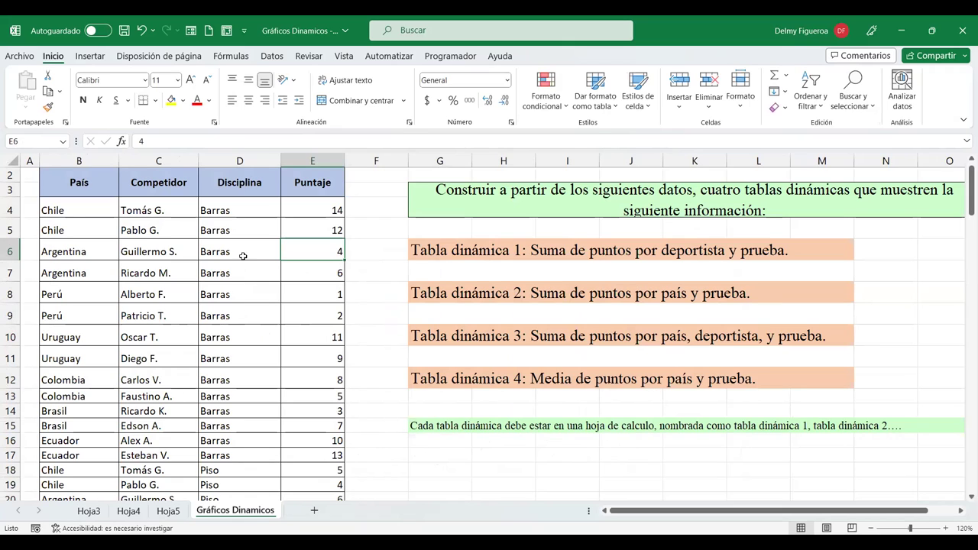
Step: Insert another pivot chart on new sheet Hoja6 summing Puntaje, totalling 1050 across countries
left_click(89, 56)
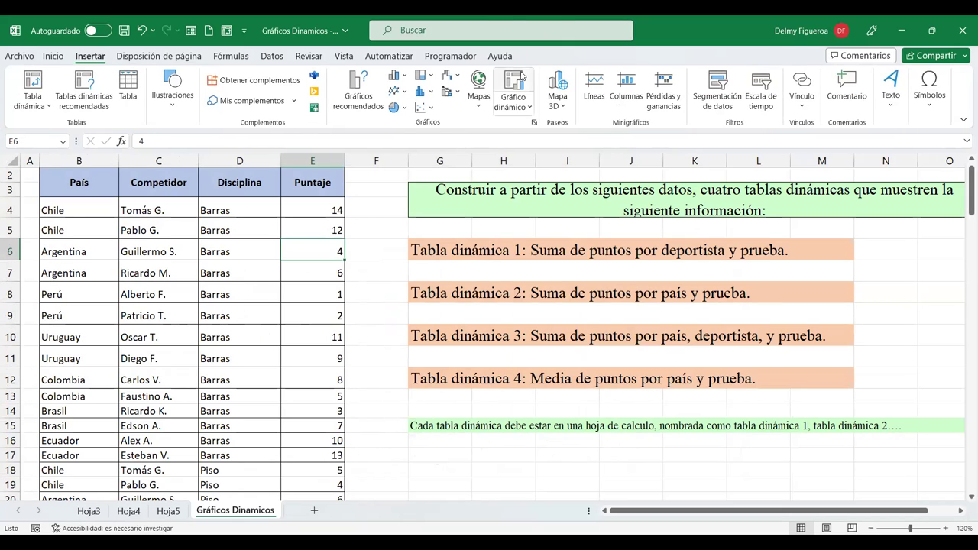
left_click(521, 81)
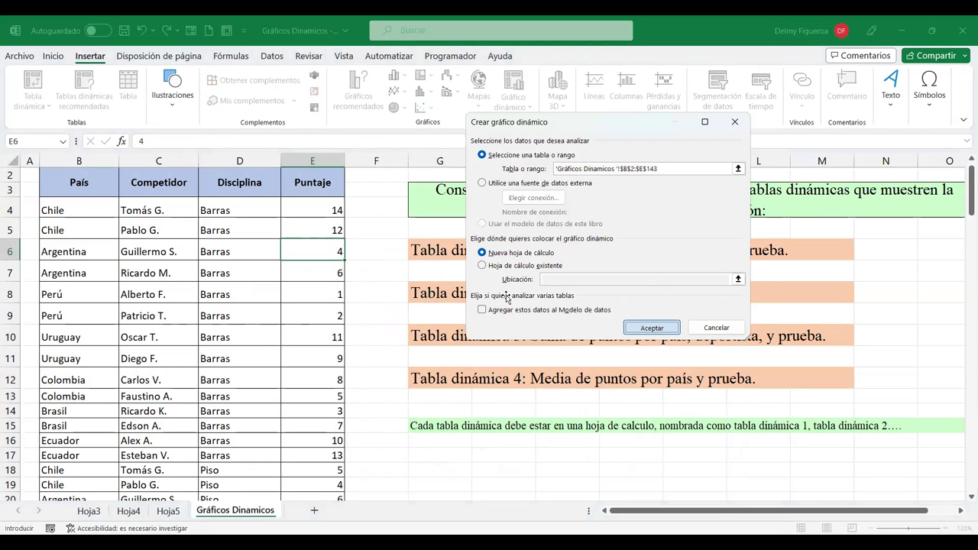
key("Return")
left_click(769, 281)
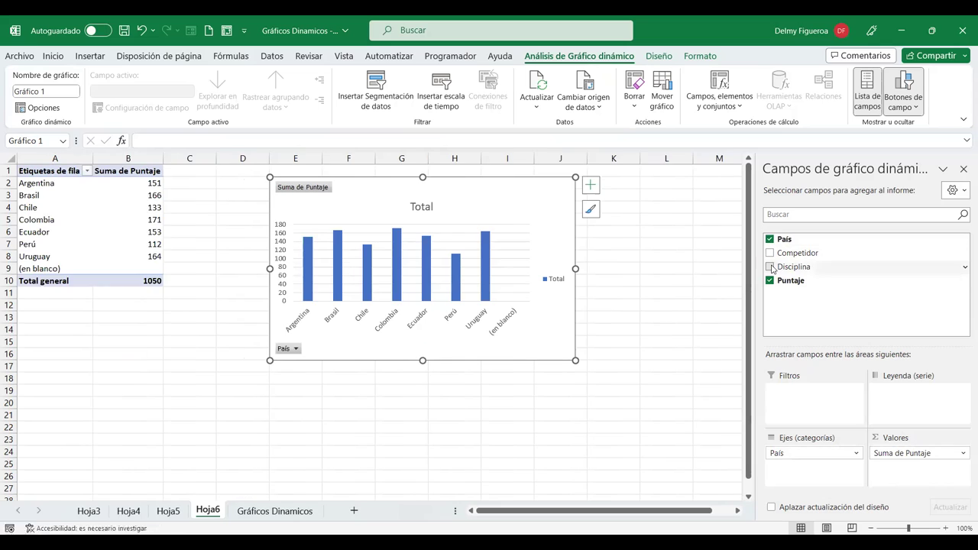
Step: Add Disciplina as the category and move País to the report filter, showing 105 per discipline
left_click(770, 267)
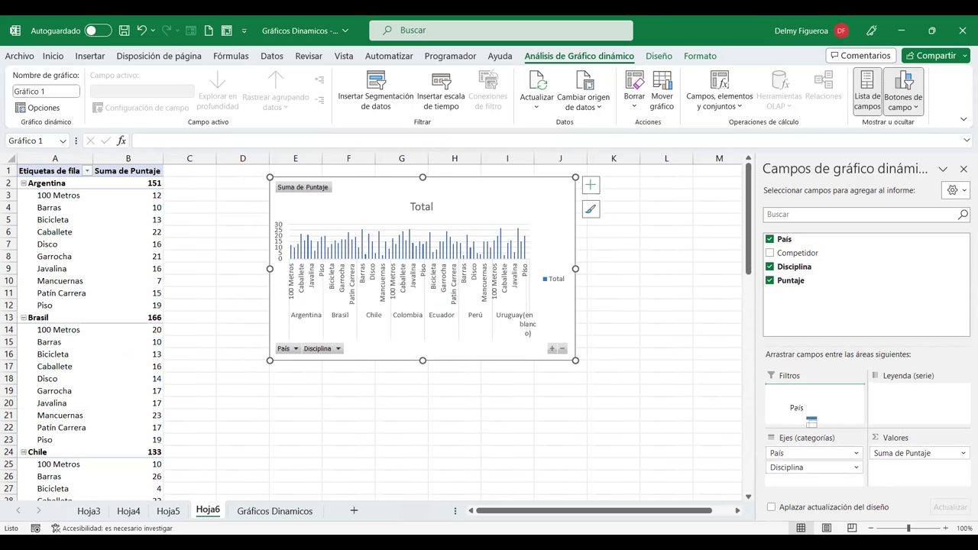
left_click_drag(794, 457, 802, 405)
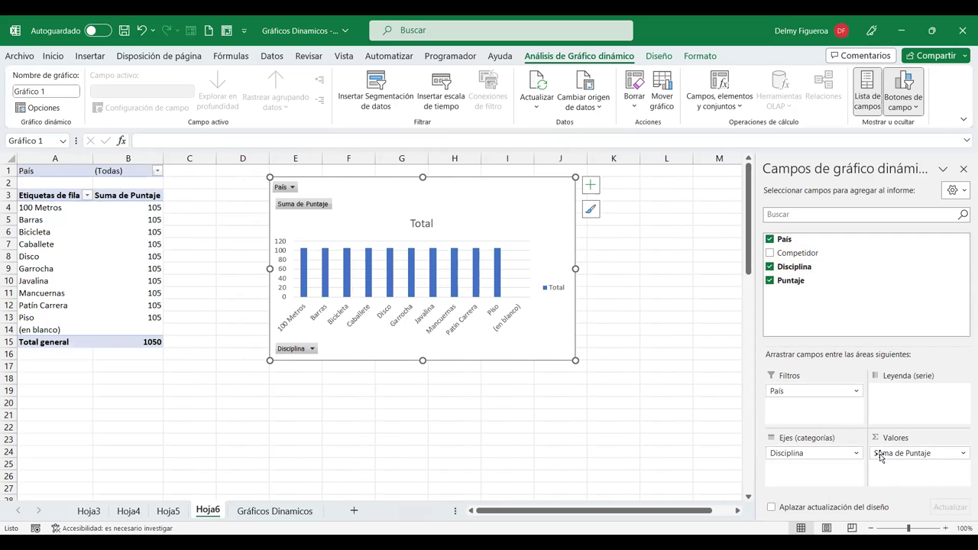
right_click(481, 260)
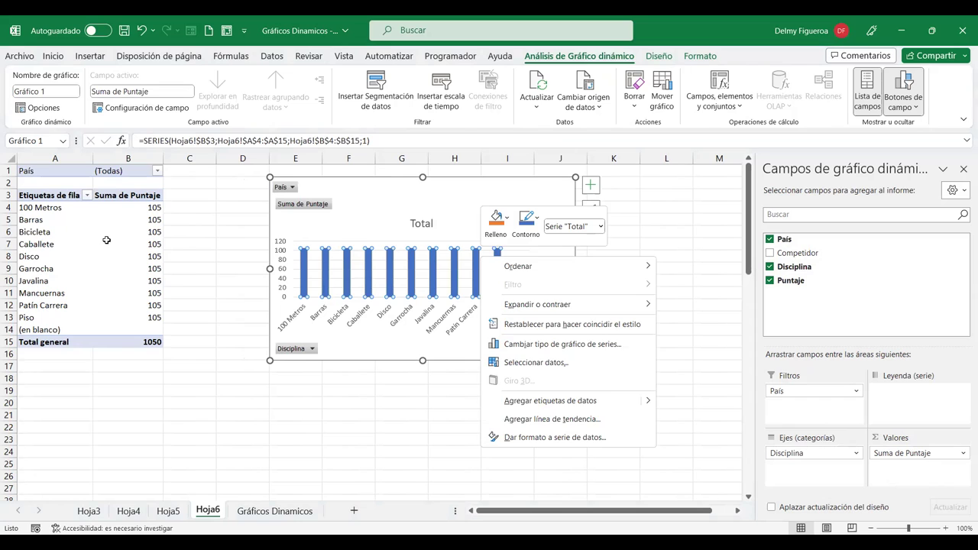
right_click(107, 243)
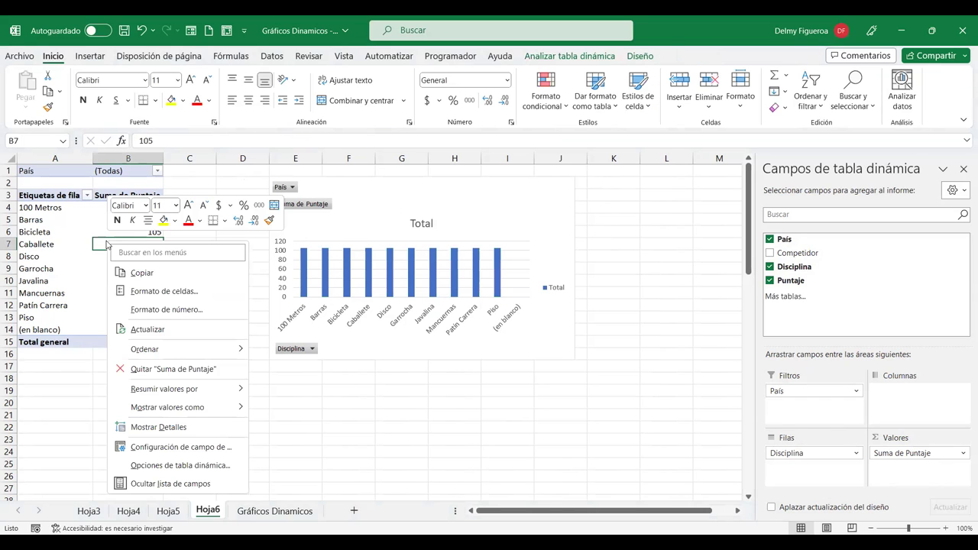
Step: Summarize Puntaje by Promedio instead of Suma, giving 7.5 for every Disciplina
left_click(196, 393)
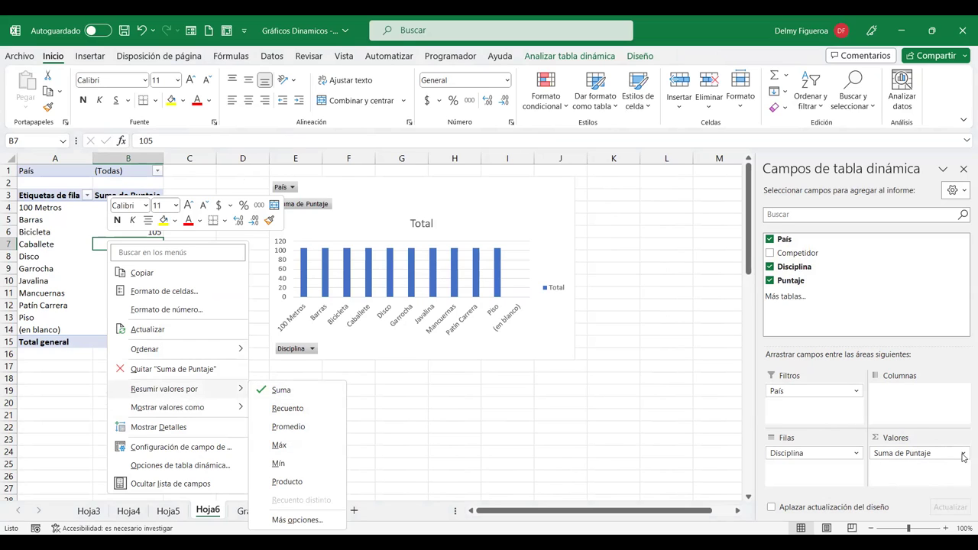
left_click(963, 454)
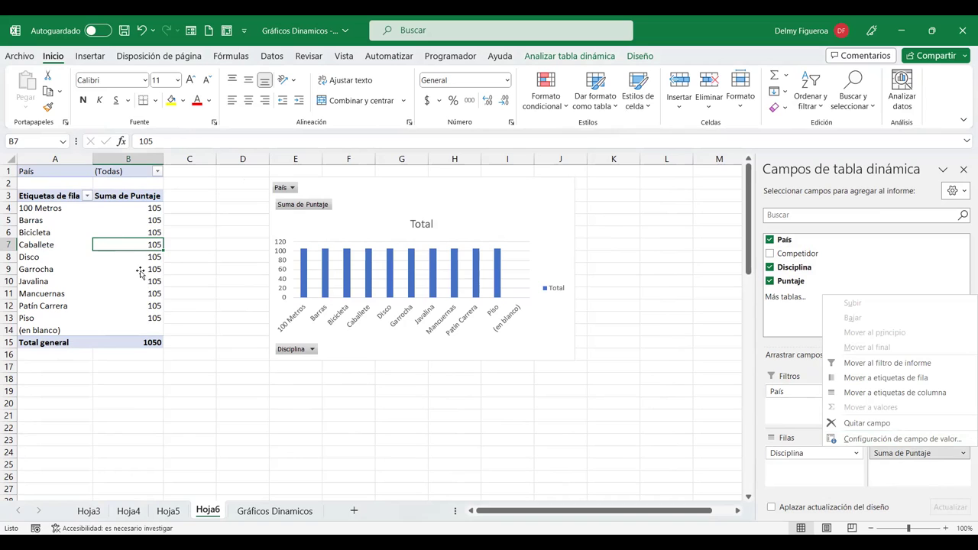
left_click(118, 232)
right_click(119, 233)
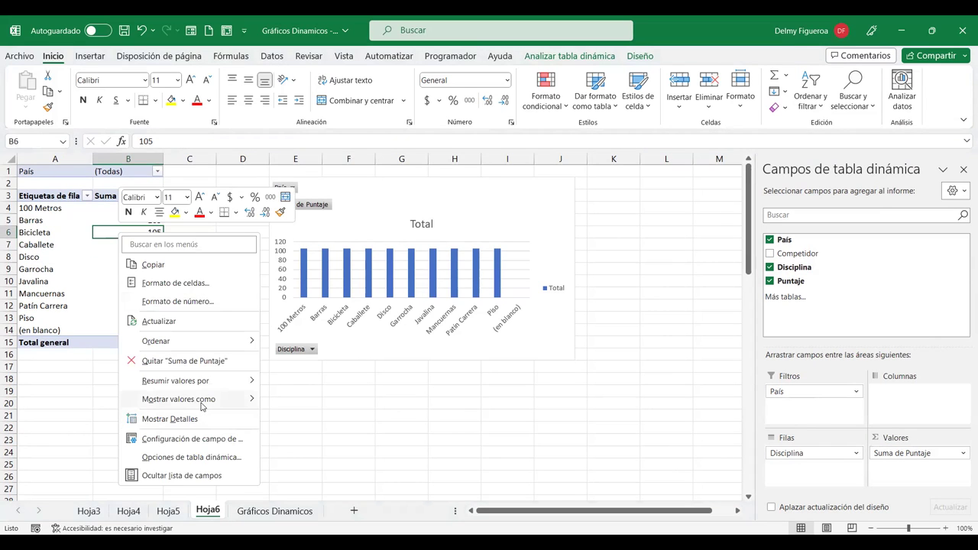
mouse_move(175, 380)
left_click(304, 418)
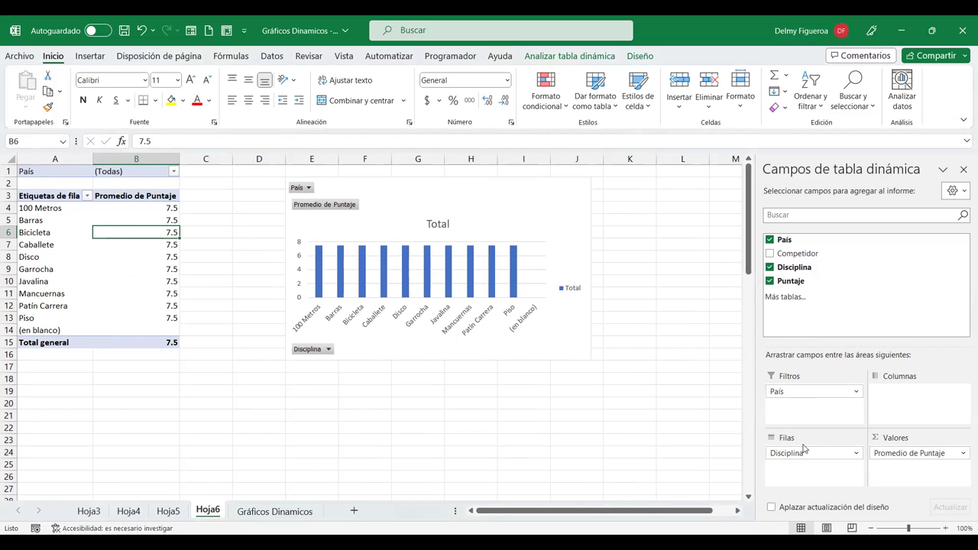
Step: Swap fields so Disciplina is the filter and País the rows, and enlarge the chart
mouse_move(804, 456)
left_mouse_down()
mouse_move(807, 401)
mouse_move(824, 480)
mouse_move(812, 467)
left_mouse_up()
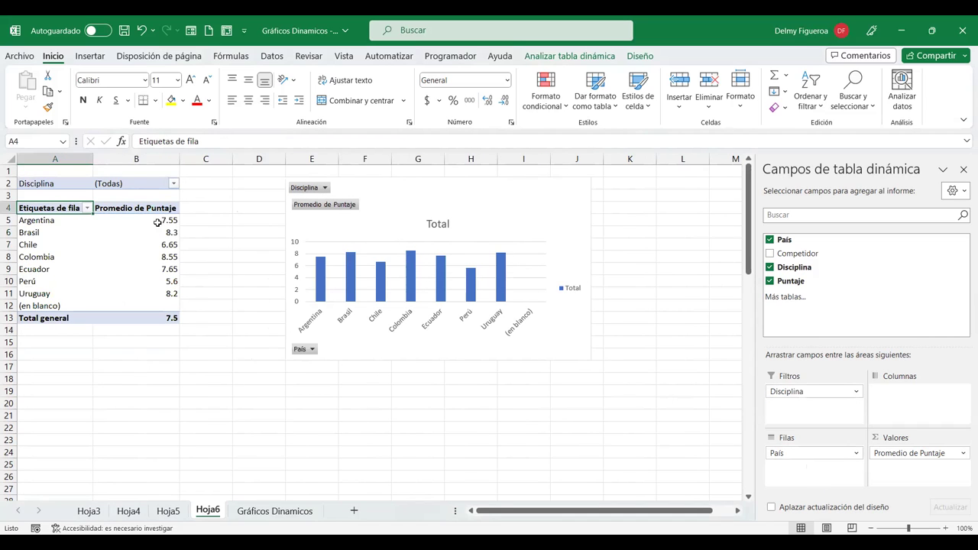
left_click(554, 335)
left_click_drag(590, 360, 696, 448)
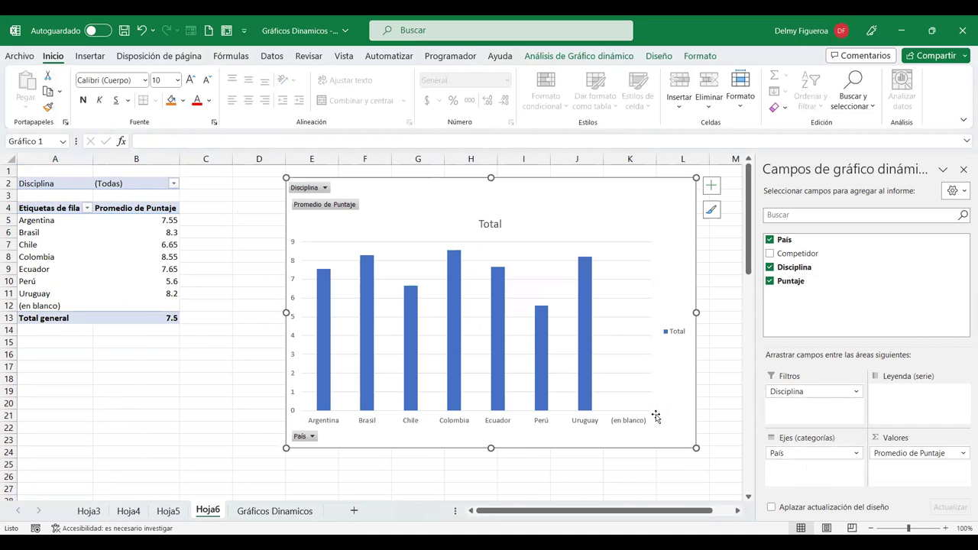
left_click_drag(285, 448, 262, 457)
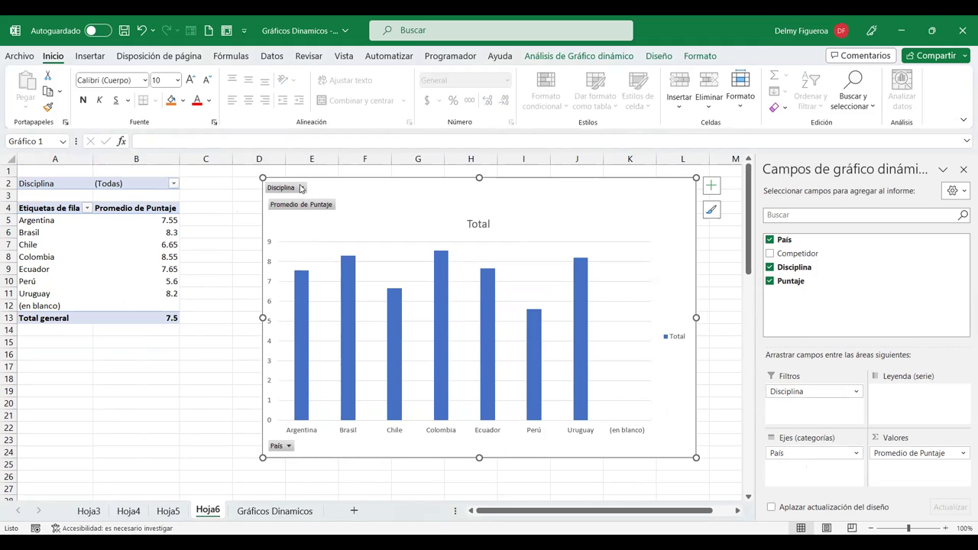
Step: Filter Disciplina to Caballete and Disco, then delete the chart legend
left_click(173, 185)
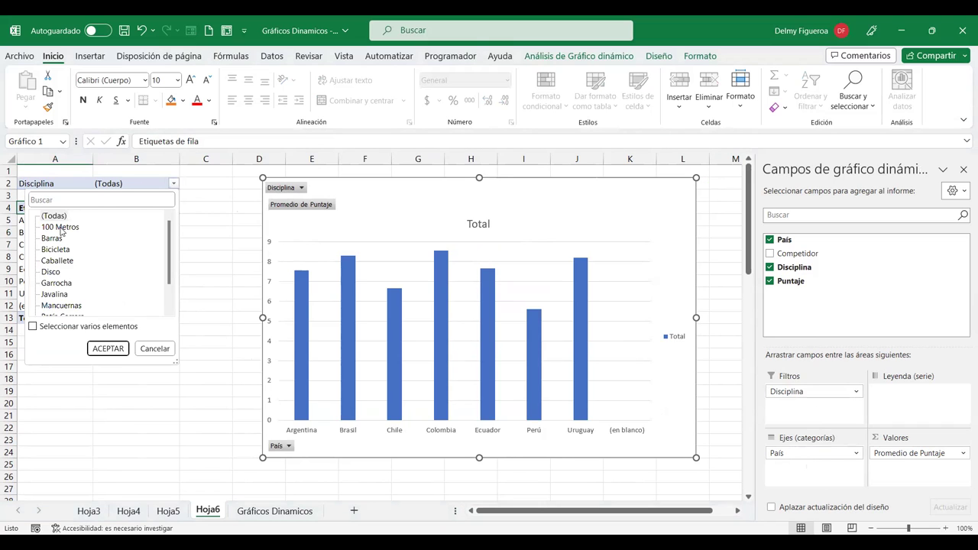
left_click(33, 326)
left_click(44, 216)
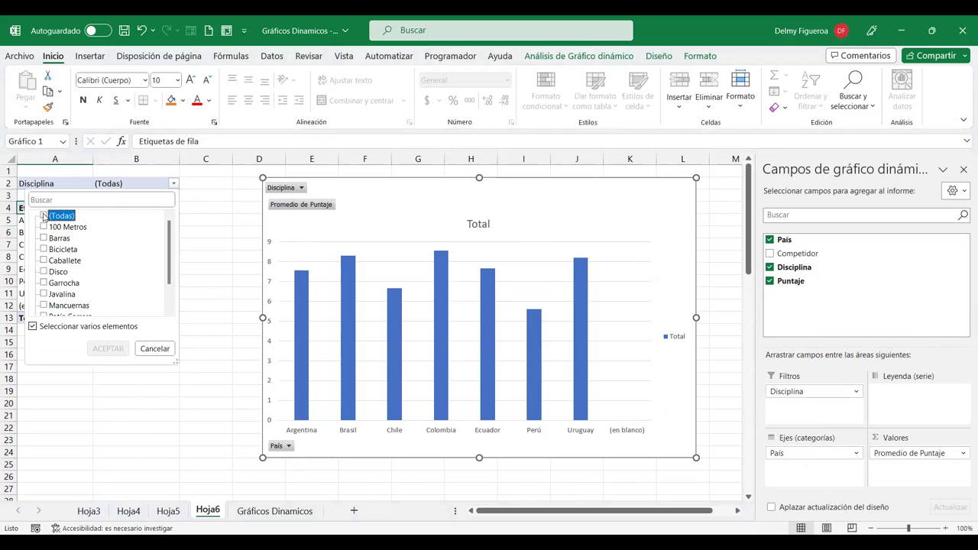
left_click(45, 271)
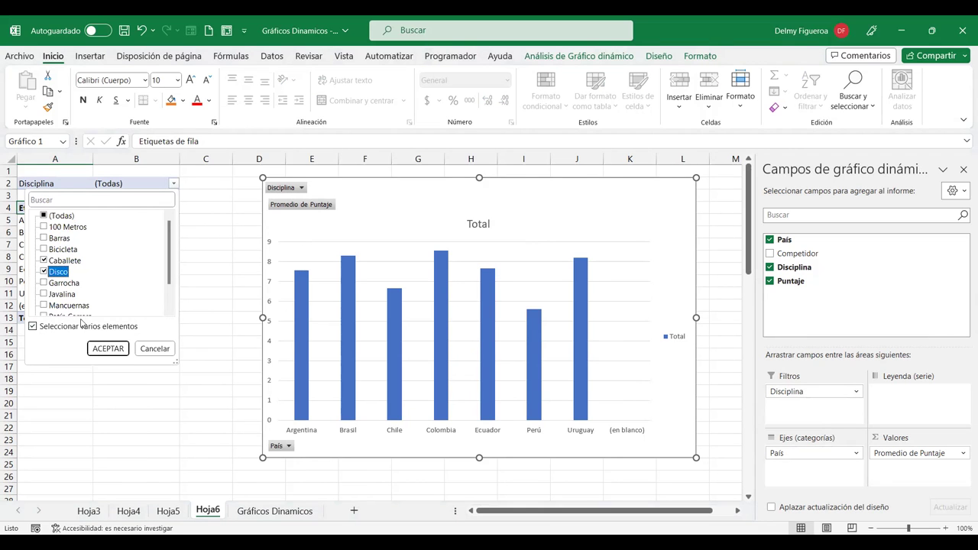
left_click(108, 349)
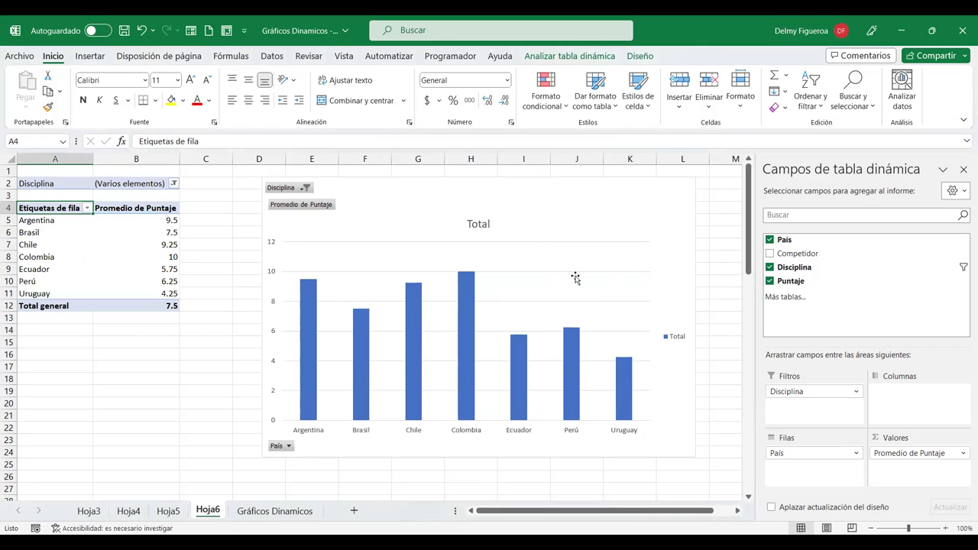
left_click(676, 341)
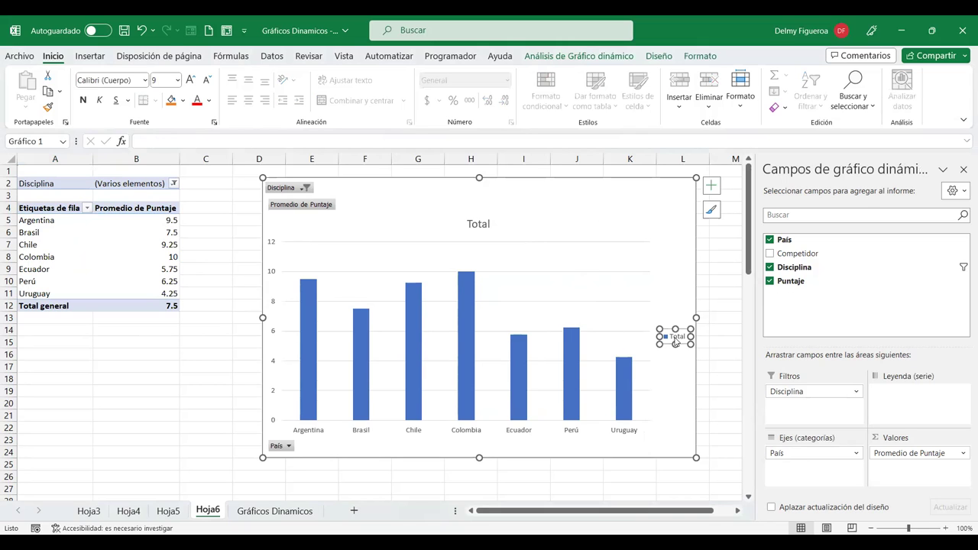
key("Delete")
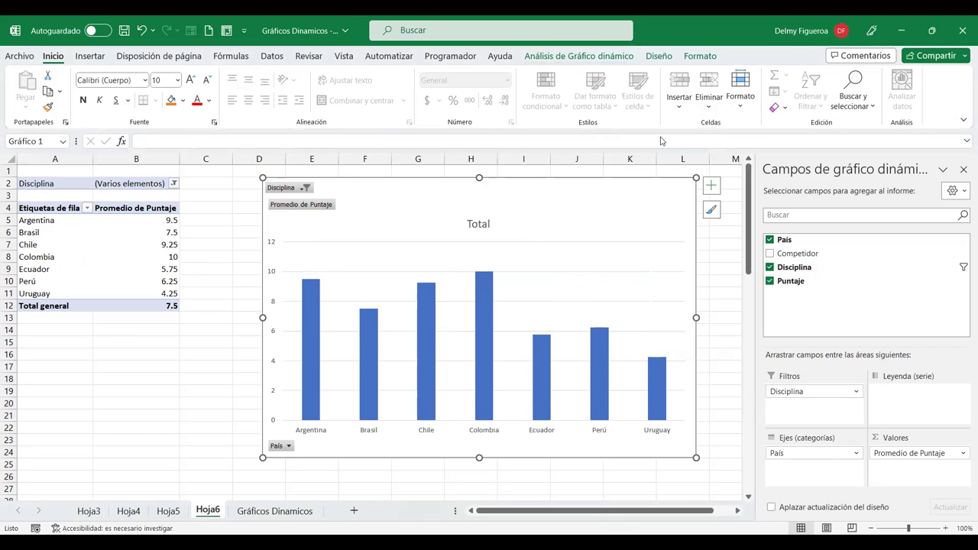
Step: Browse the totals, display, printing and data tabs of the pivot table options, then cancel
left_click(564, 58)
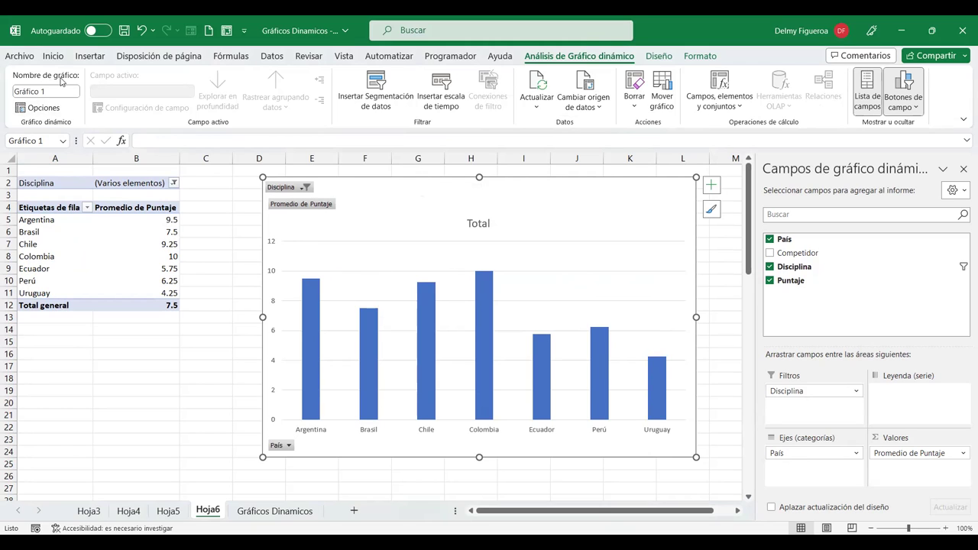
left_click(43, 108)
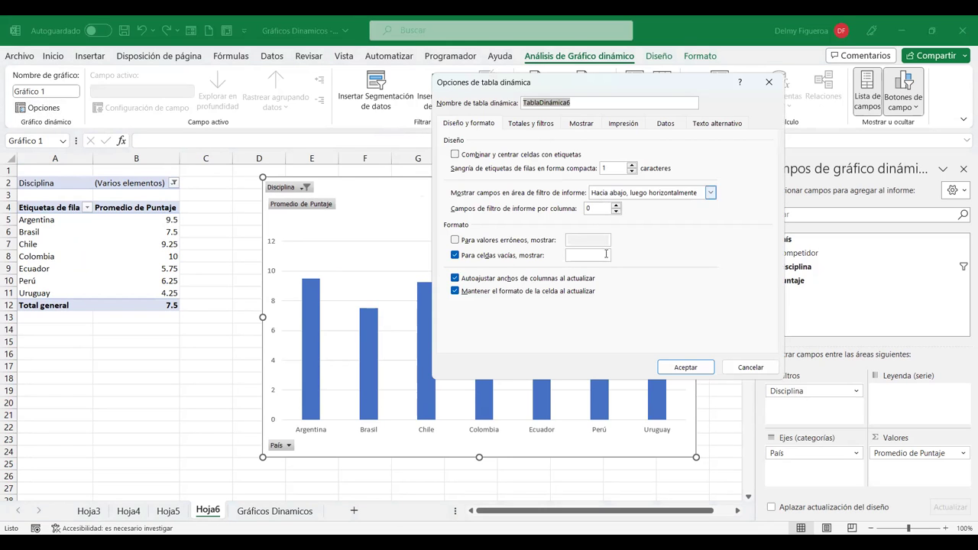
left_click(539, 125)
left_click(581, 125)
left_click(634, 123)
left_click(672, 123)
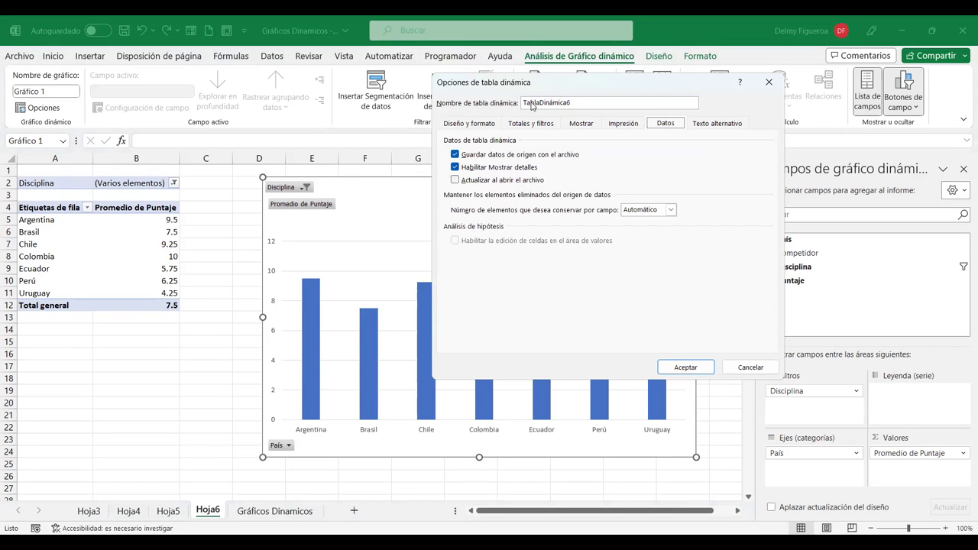
left_click(747, 369)
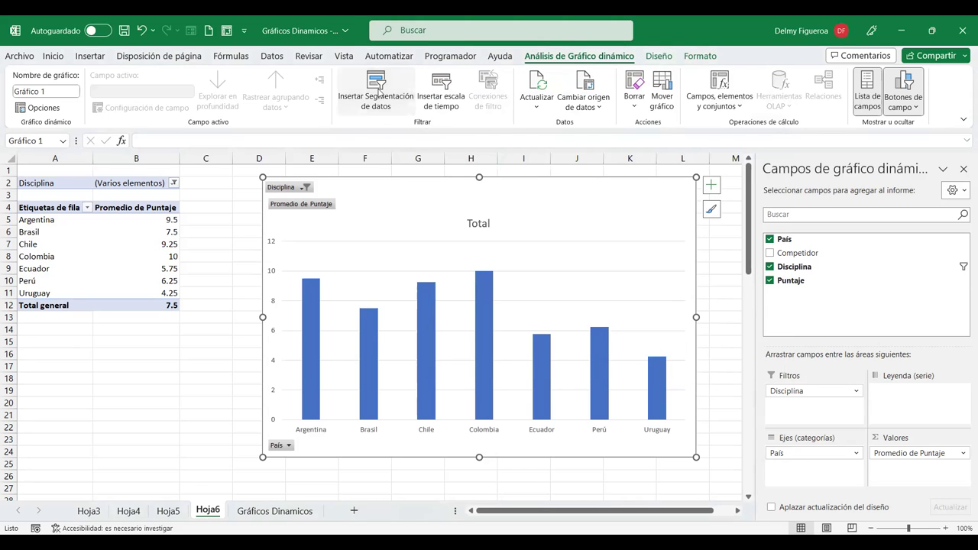
Step: Add a País slicer below the pivot table and filter it to Argentina
left_click(378, 90)
left_click(598, 144)
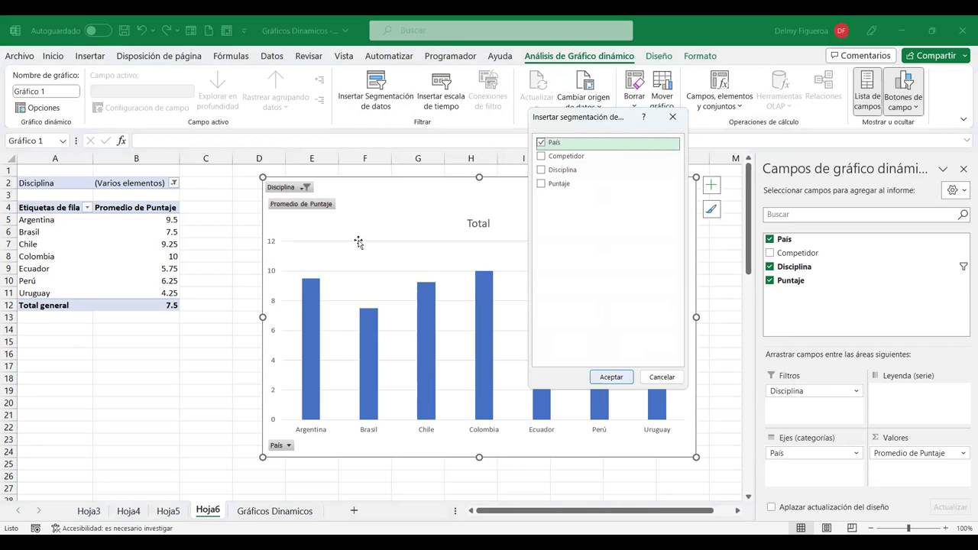
left_click_drag(367, 261, 66, 326)
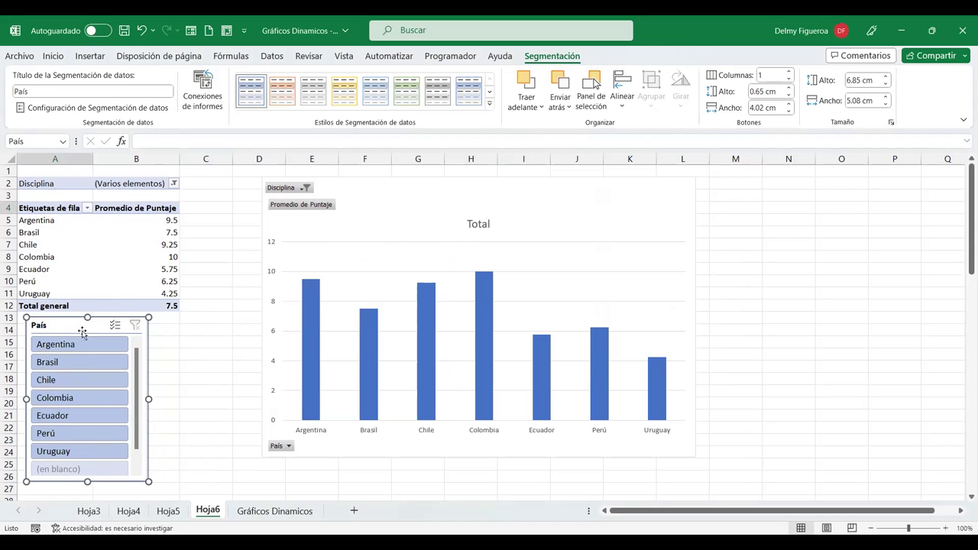
left_click(76, 347)
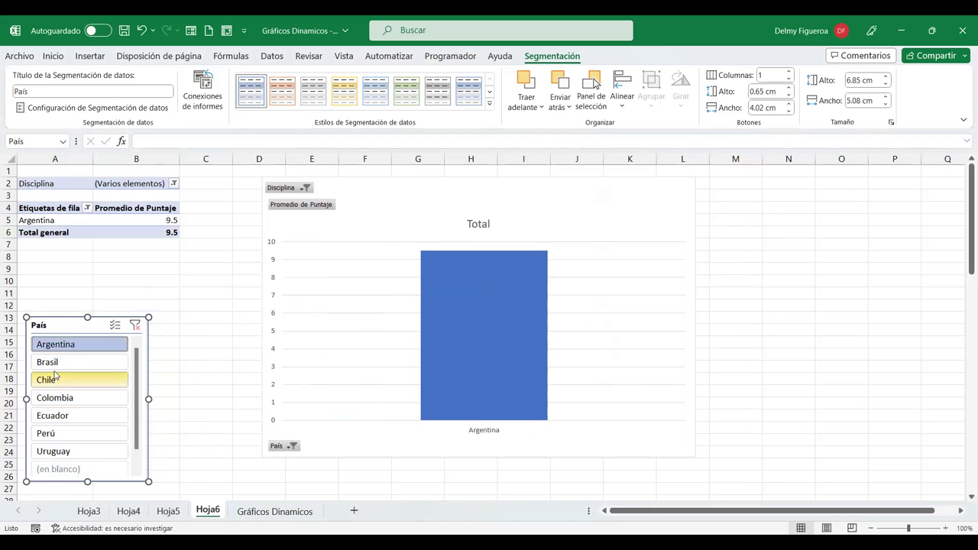
Step: Enable multi-select in the slicer and add Brasil, averaging 7.5 beside Argentina's 9.5
left_click(113, 327)
left_click(76, 362)
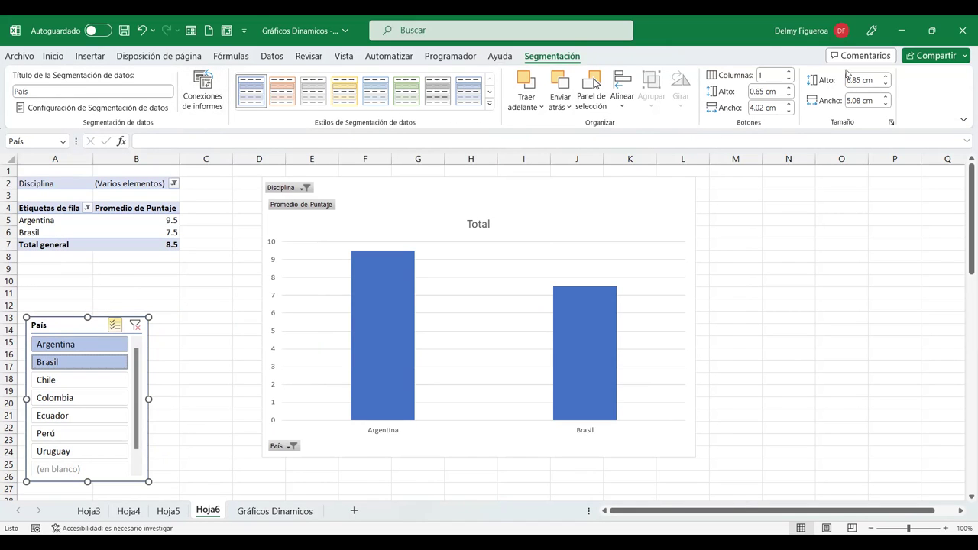
left_click(381, 187)
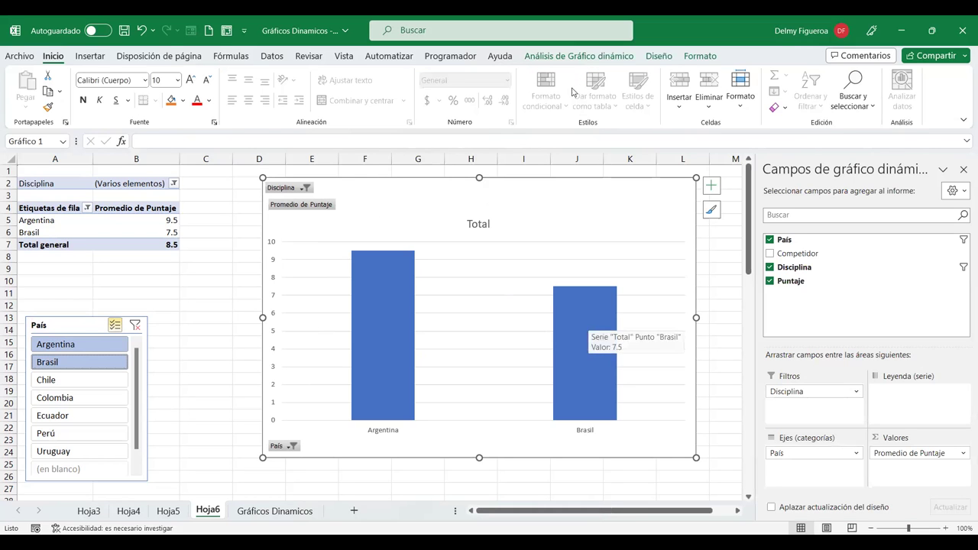
left_click(571, 59)
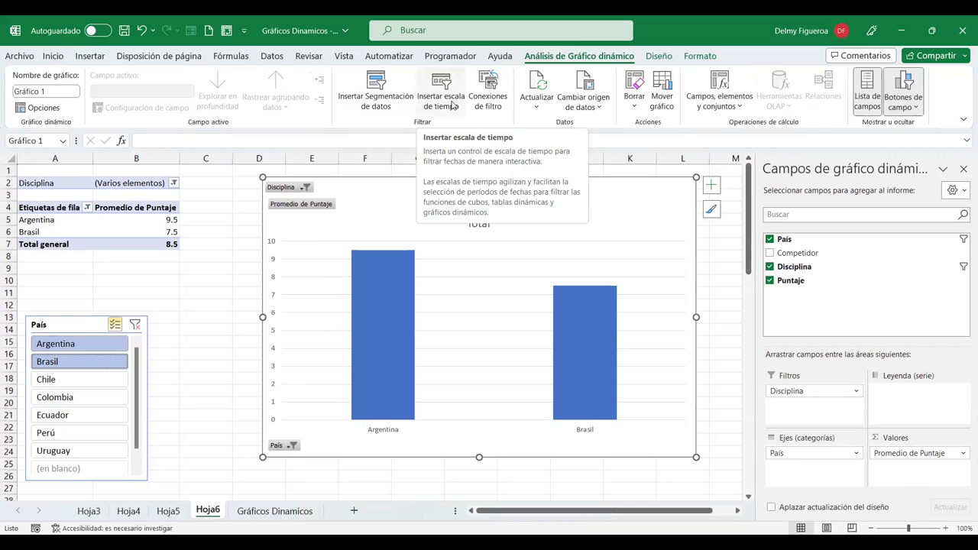
Step: Review Conexiones de filtro, Actualizar, Cambiar origen de datos and Borrar without changing anything
left_click(488, 90)
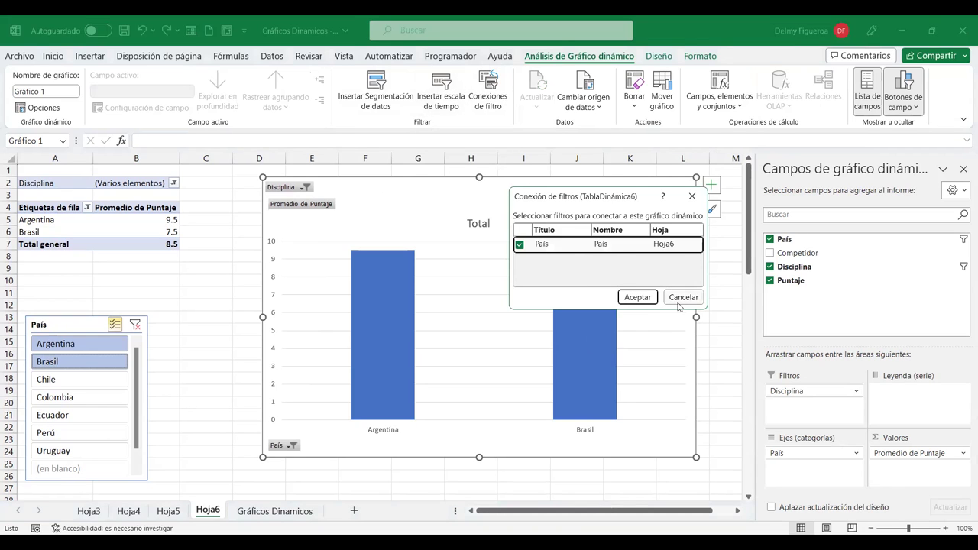
key("Escape")
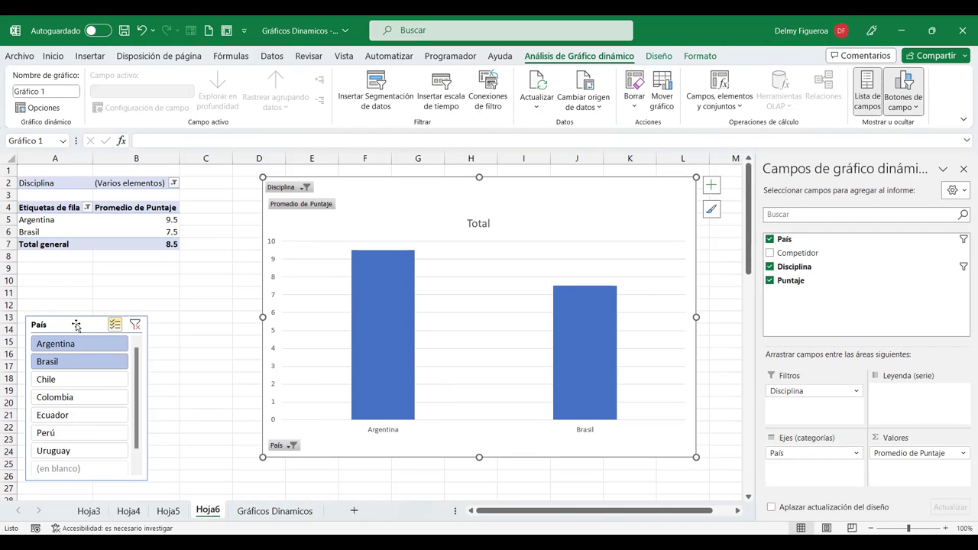
left_click(540, 106)
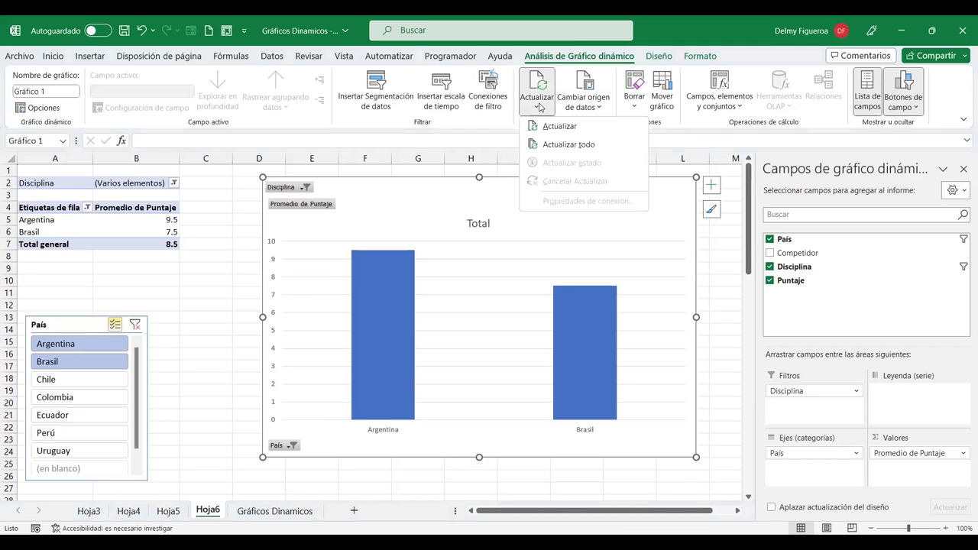
left_click(551, 55)
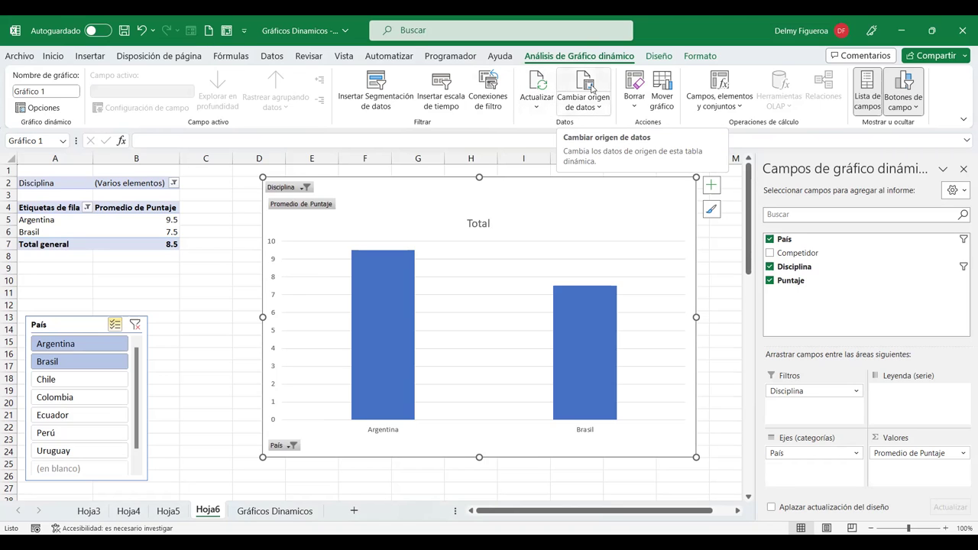
left_click(592, 89)
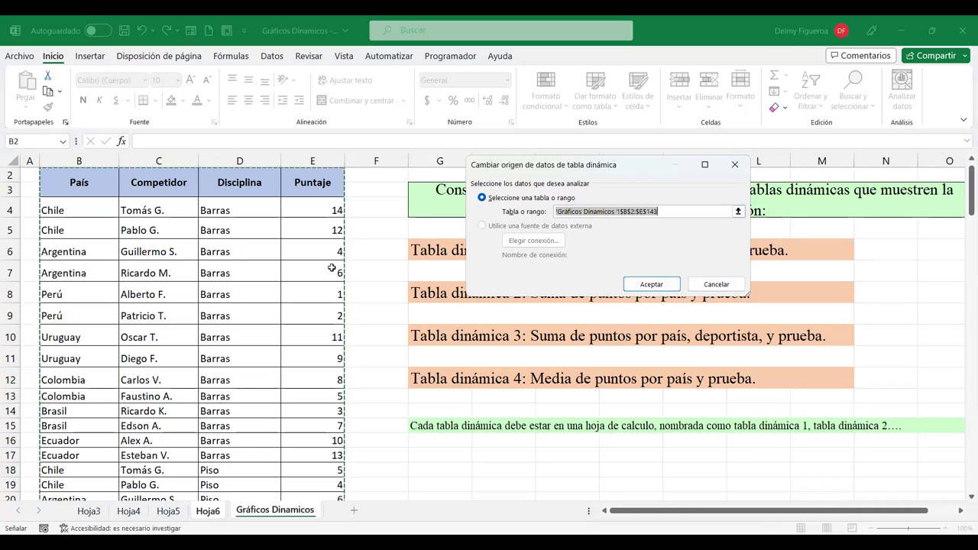
left_click(723, 285)
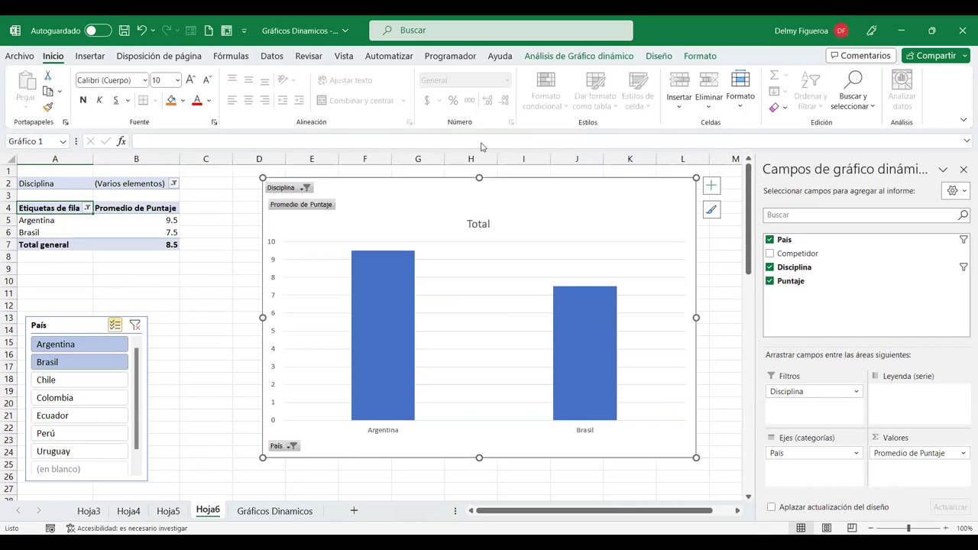
left_click(593, 55)
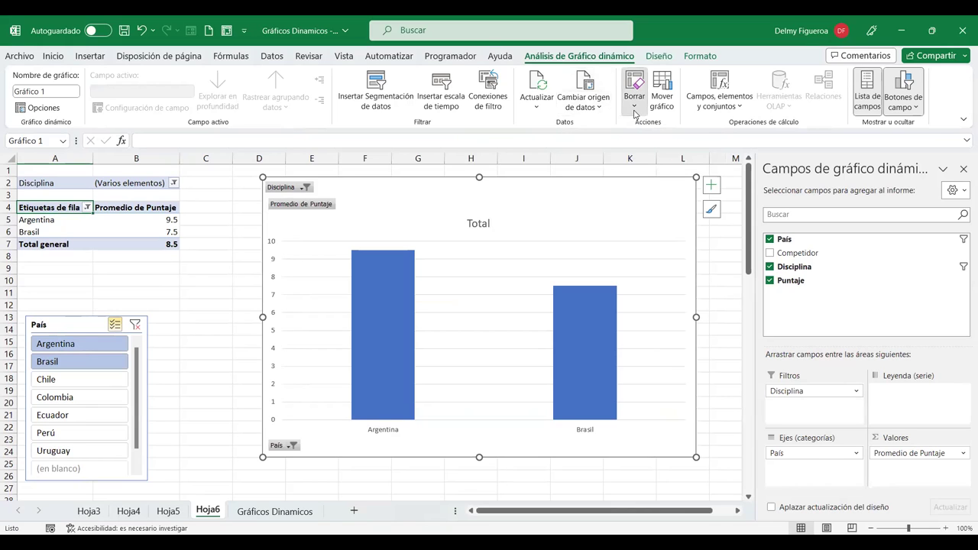
left_click(634, 112)
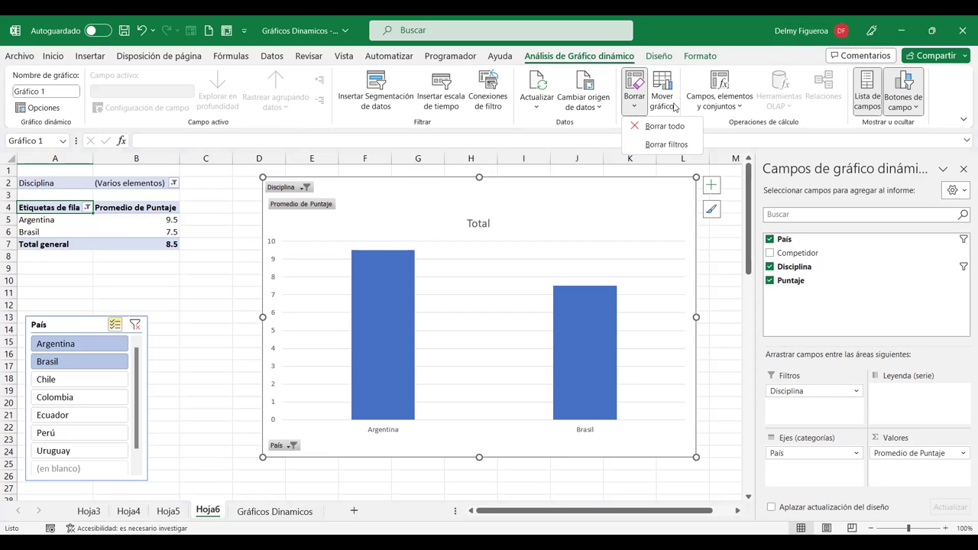
Step: Select the Argentina and Brasil row labels and bring up the Campos, elementos y conjuntos menu
left_click(742, 110)
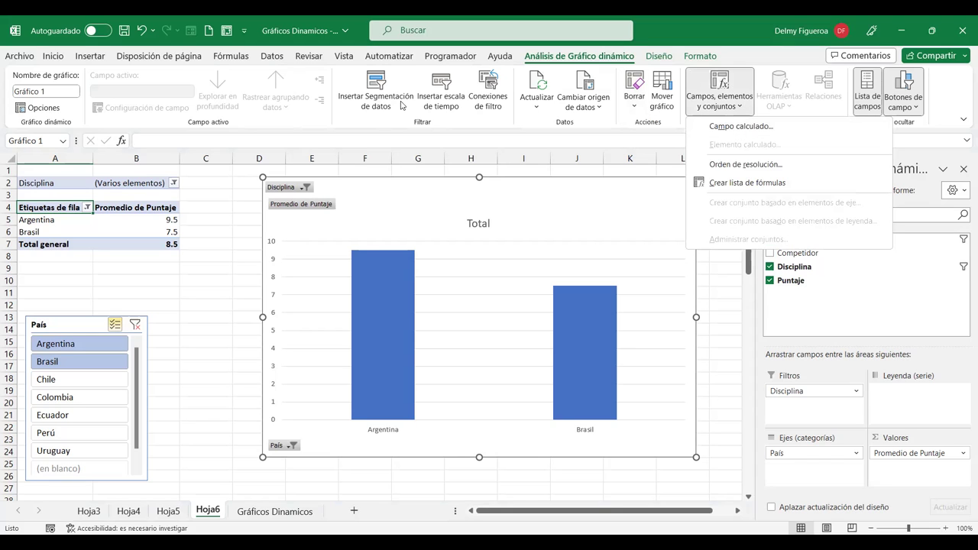
left_click(46, 219)
left_click(606, 60)
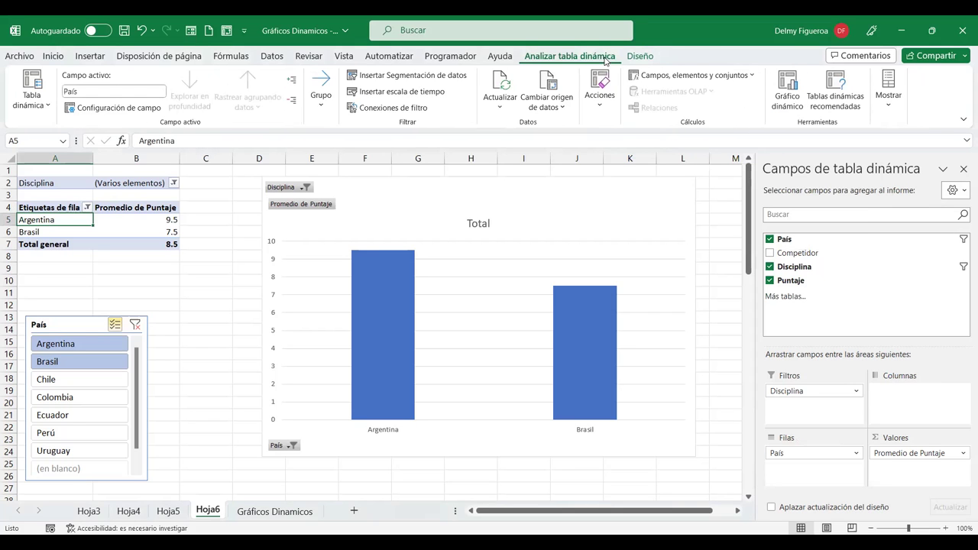
left_click(419, 237)
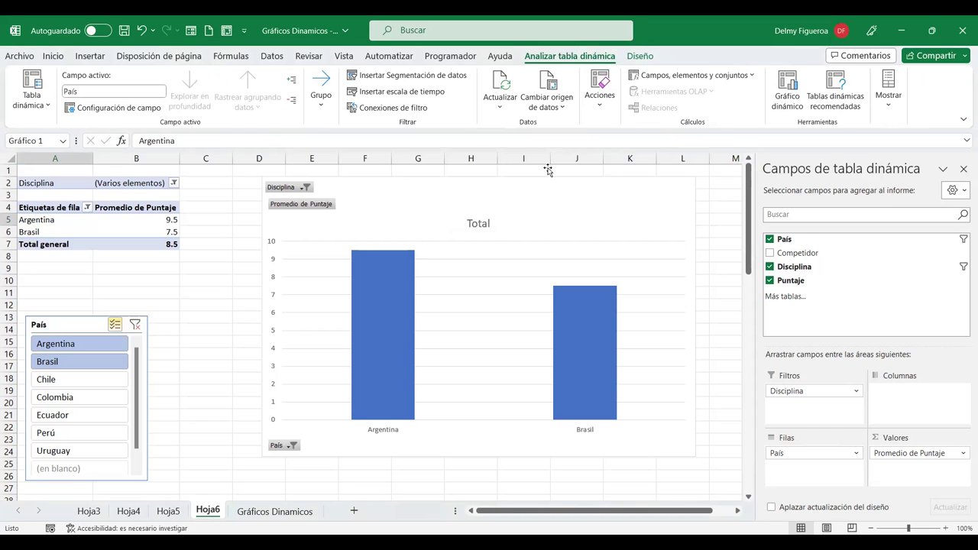
left_click(36, 232)
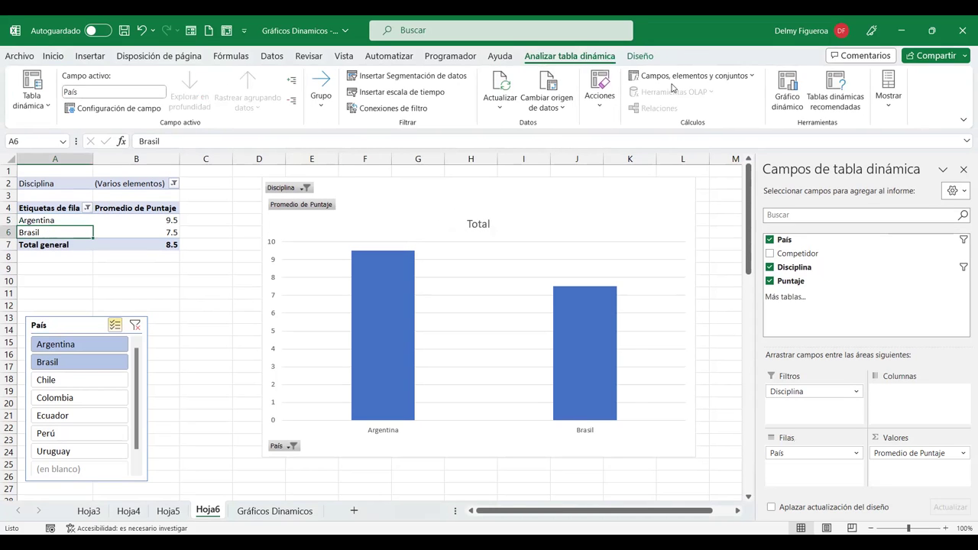
left_click(755, 79)
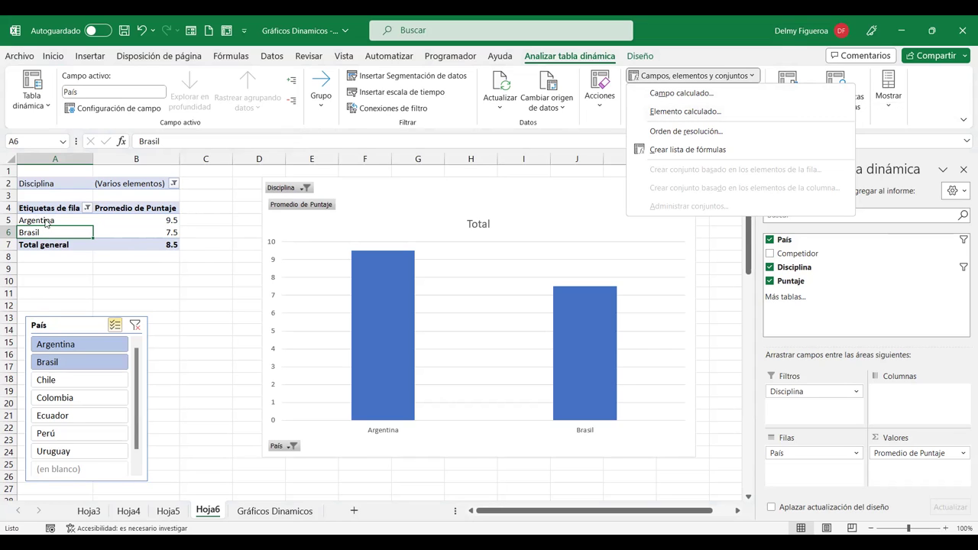
left_click(147, 222)
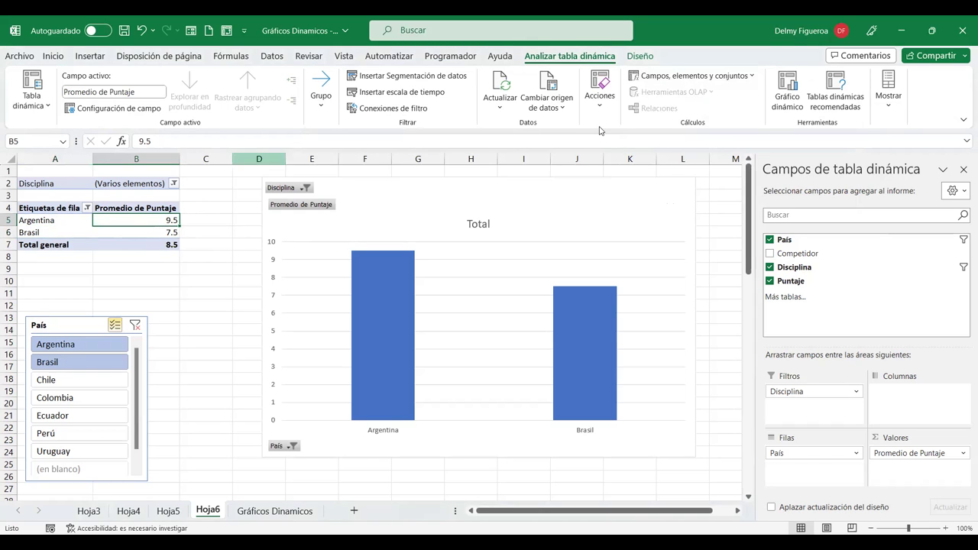
left_click(754, 77)
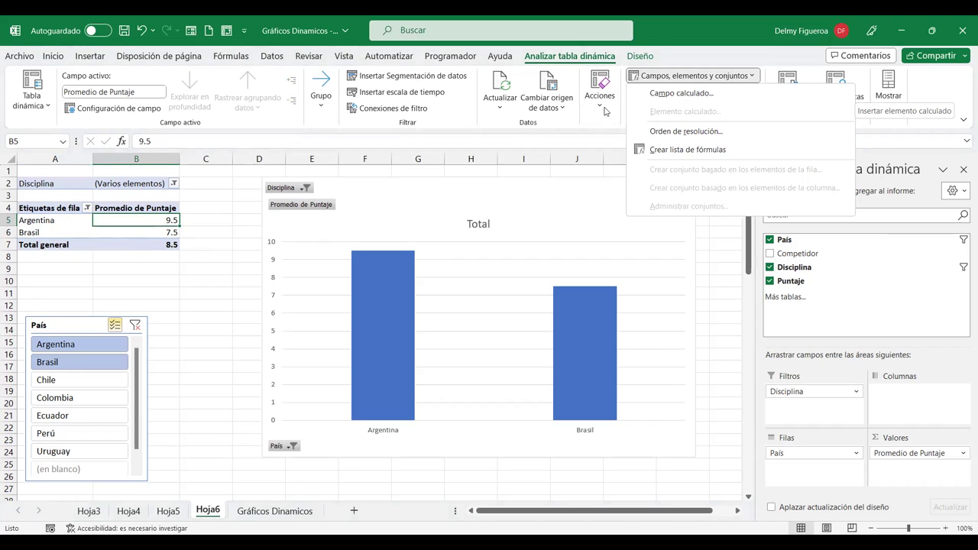
left_click(26, 220)
left_click(55, 234)
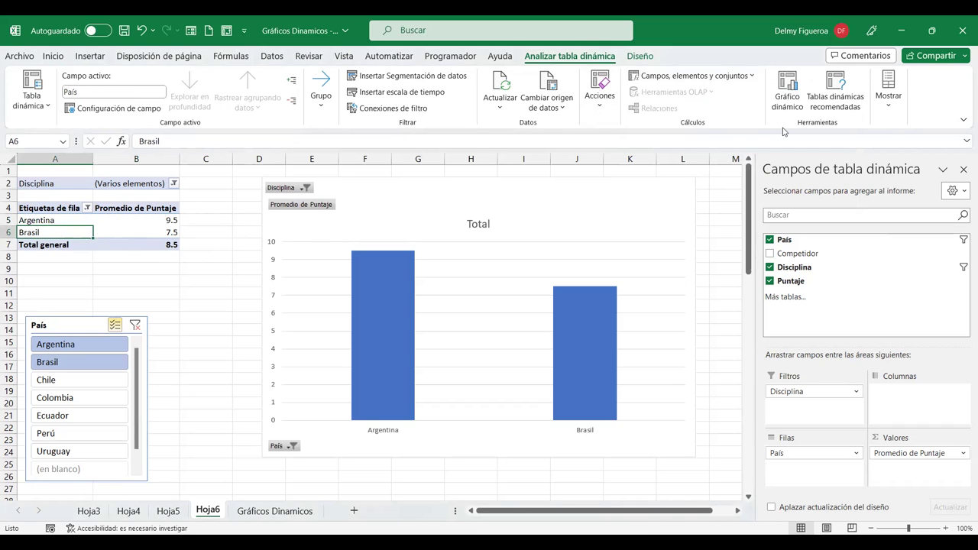
left_click(753, 79)
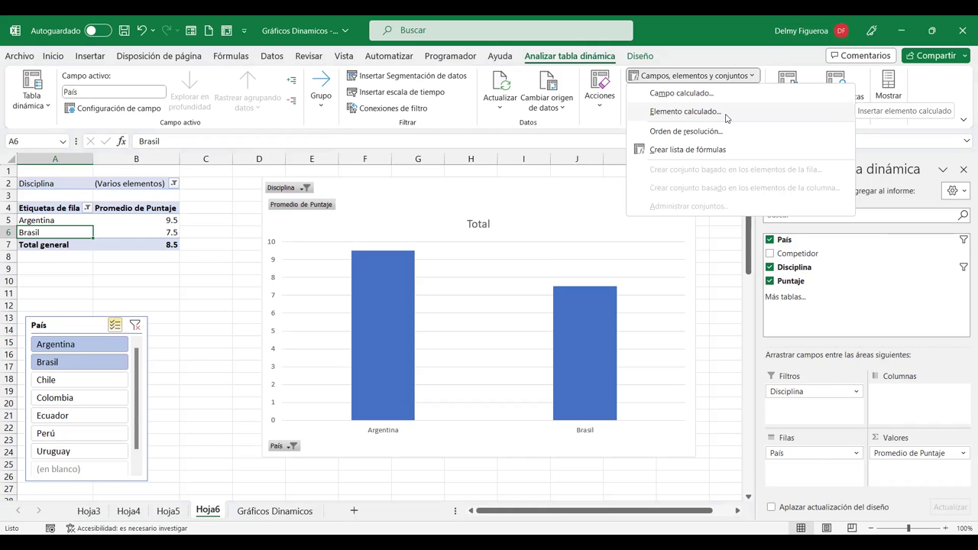
Step: Attempt to add a calculated item to País and dismiss the resulting error
left_click(685, 111)
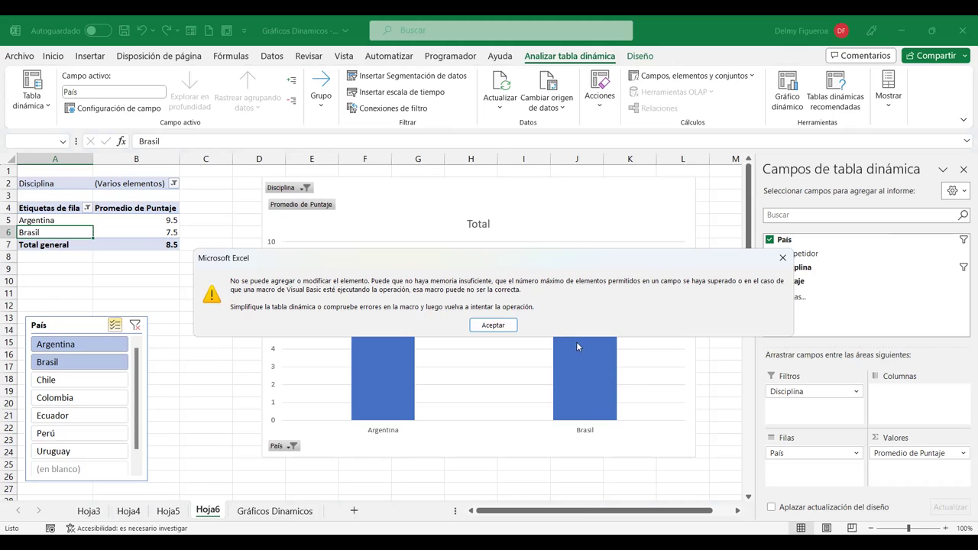
left_click(495, 326)
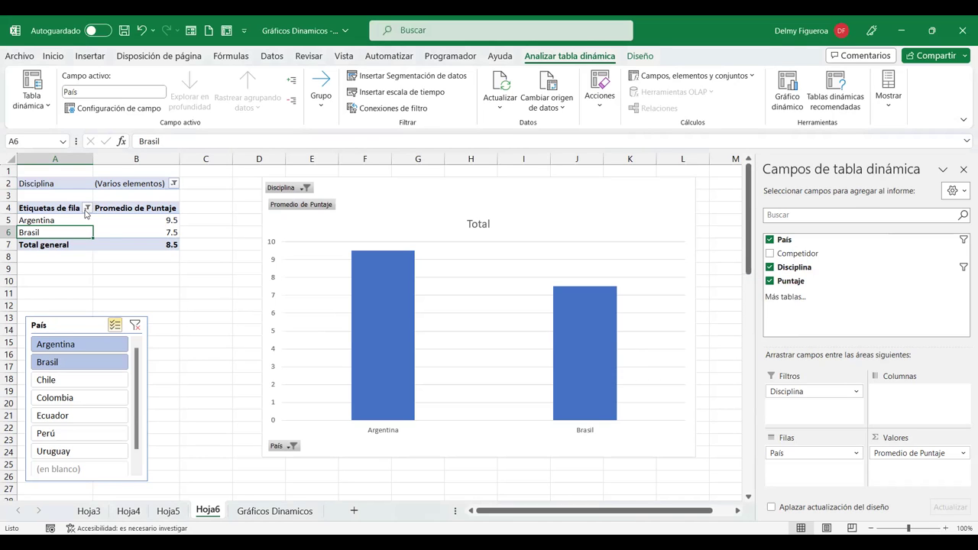
Step: Show all countries in the pivot row-label filter and nudge the País slicer right and down
left_click(87, 208)
left_click(34, 348)
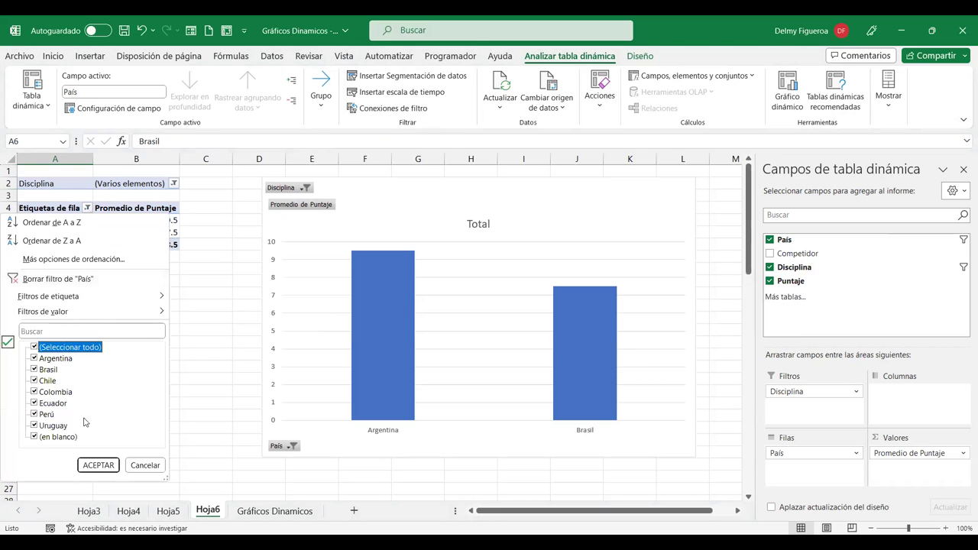
left_click(98, 465)
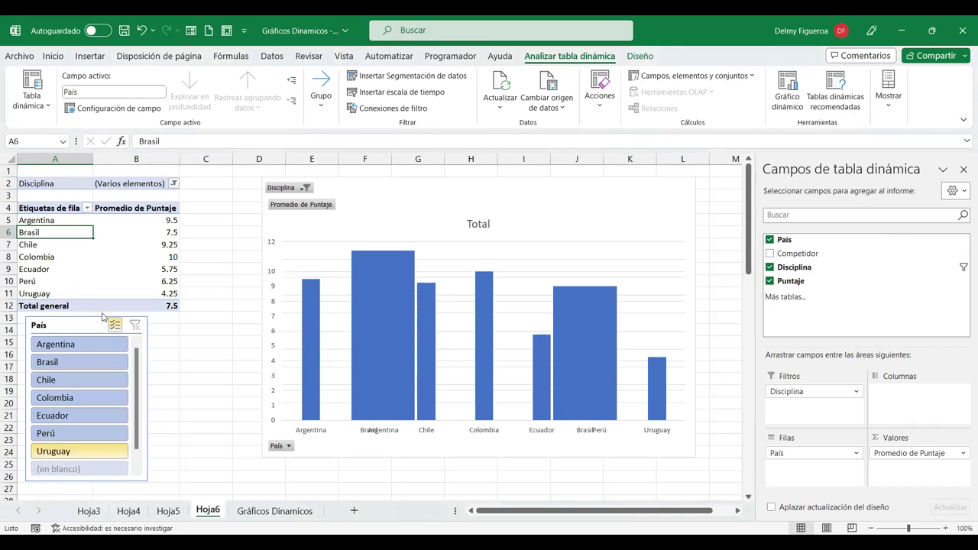
left_click_drag(83, 327, 170, 334)
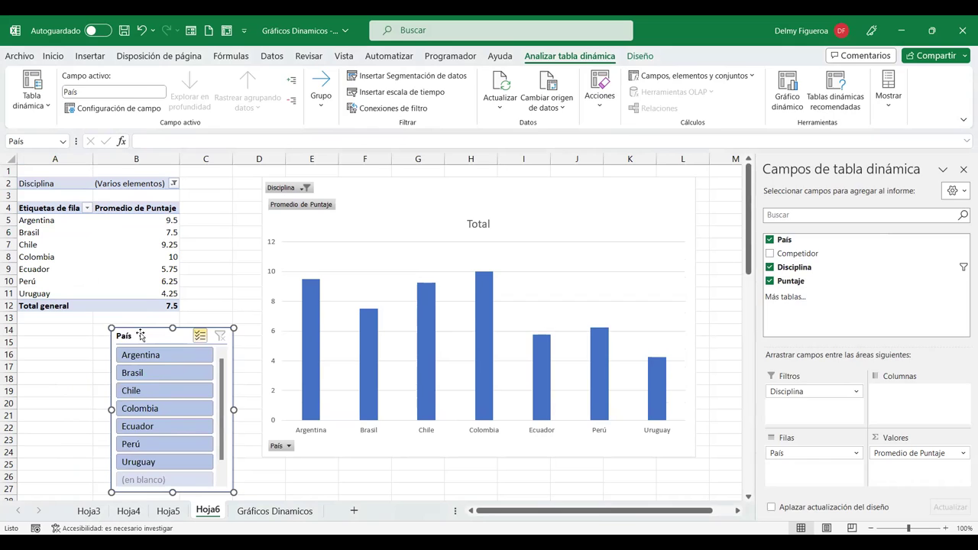
Step: Move Disciplina from Filtros to Filas under País, show every discipline, and place the País slicer below the chart
left_click(43, 245)
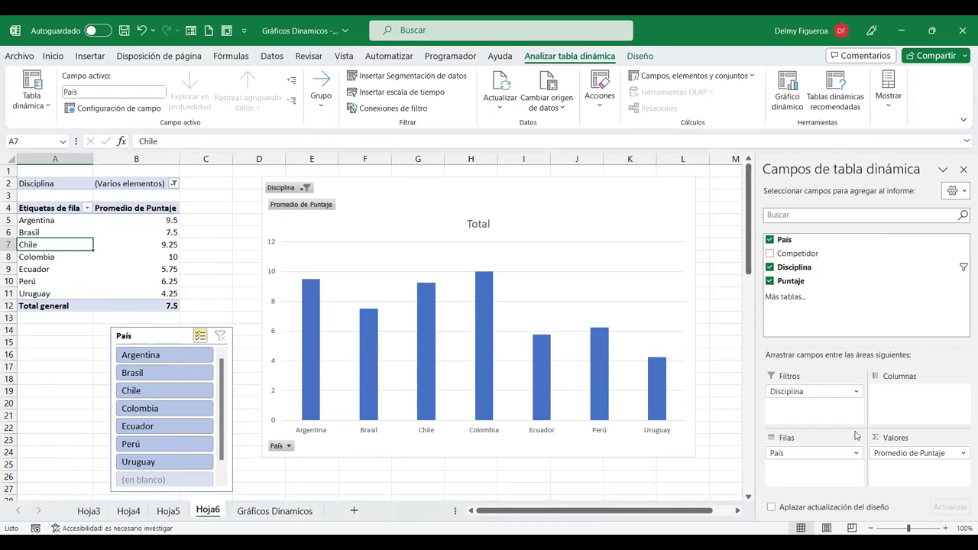
left_click_drag(806, 391, 816, 467)
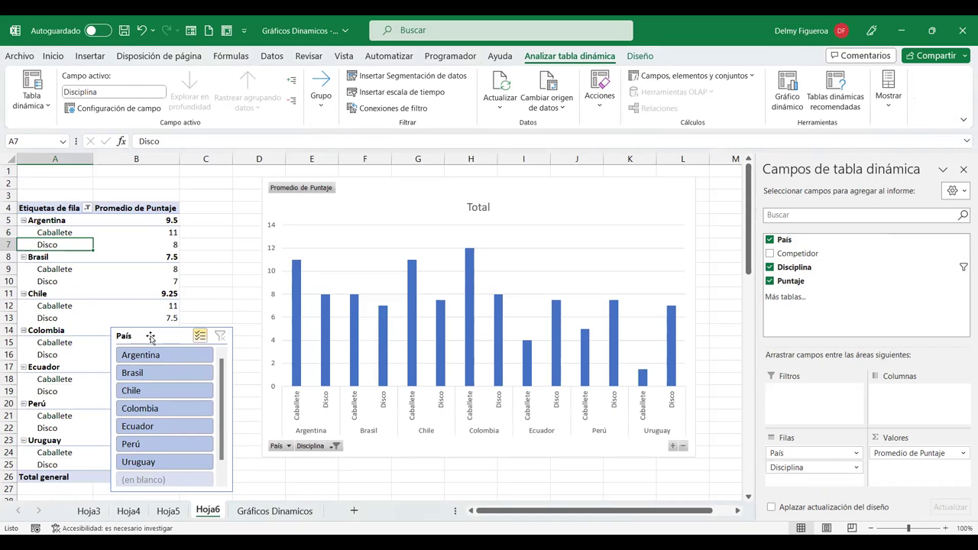
left_click(87, 208)
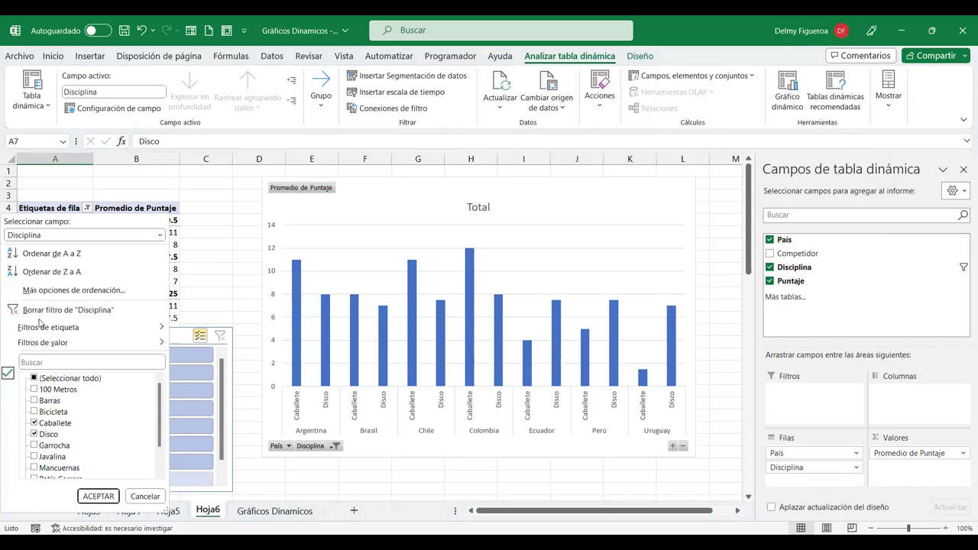
left_click(34, 378)
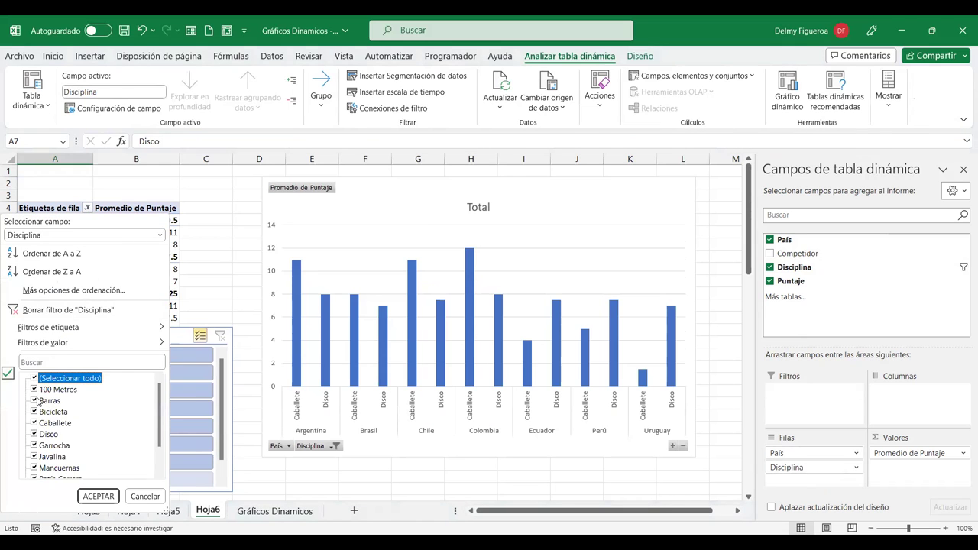
left_click(104, 496)
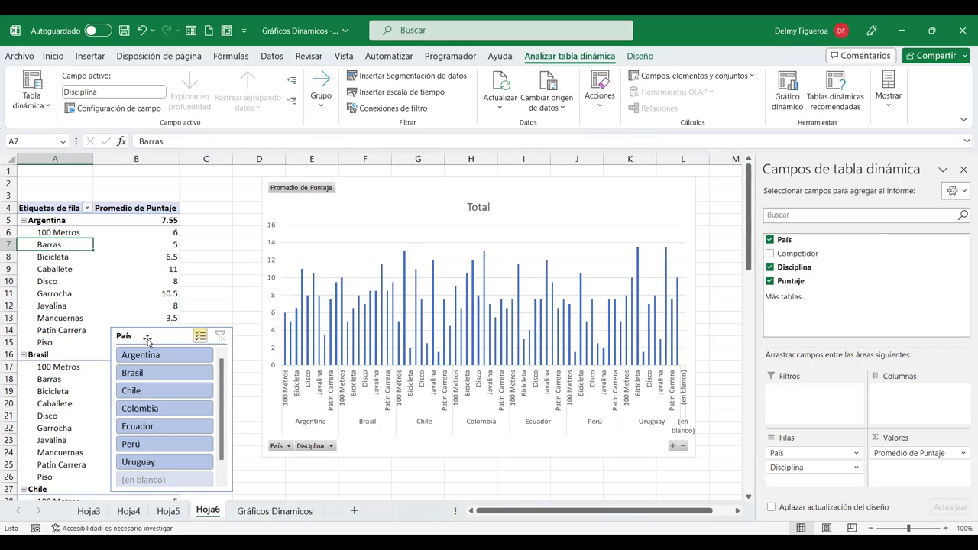
left_click_drag(148, 339, 341, 477)
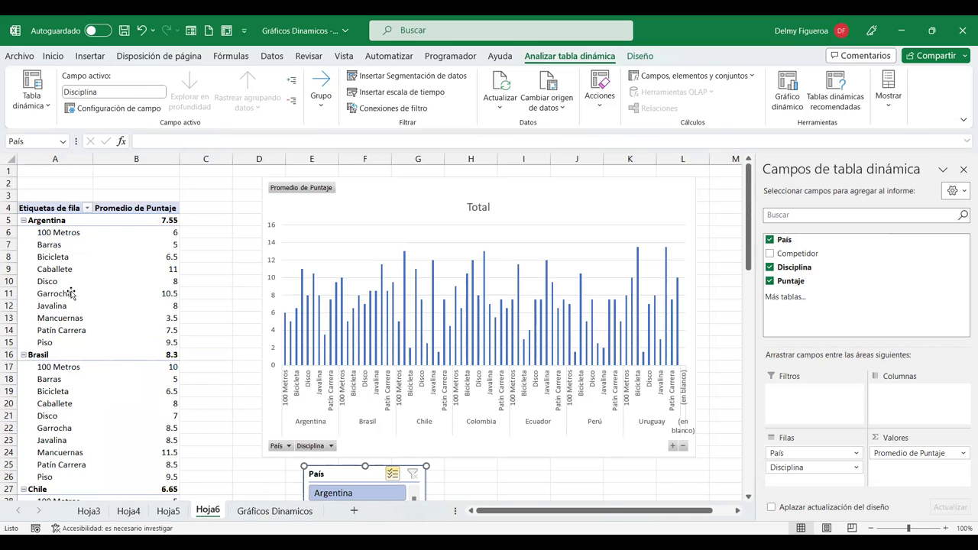
Step: Move the average-Puntaje-by-discipline pivot chart a little right so it clears the pivot table
left_click(532, 203)
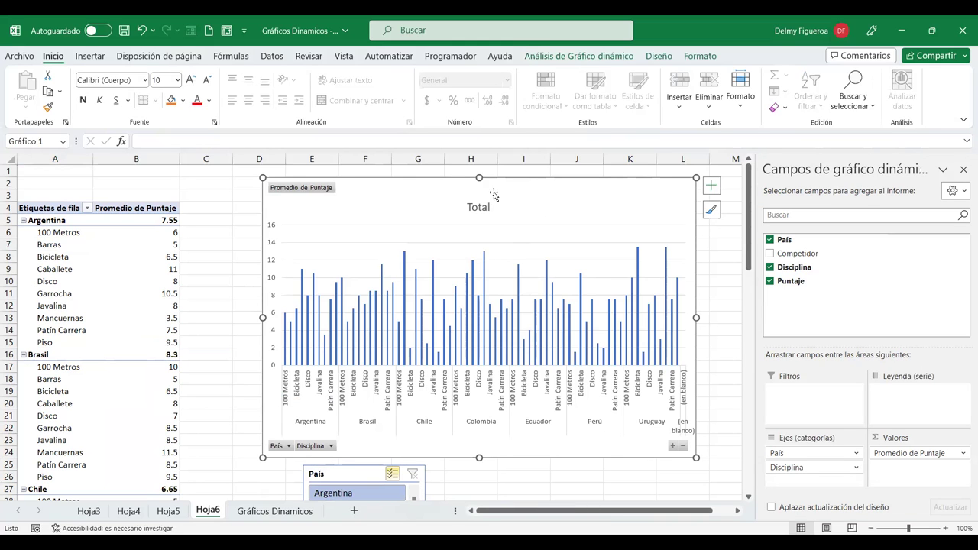
left_click_drag(364, 191, 411, 194)
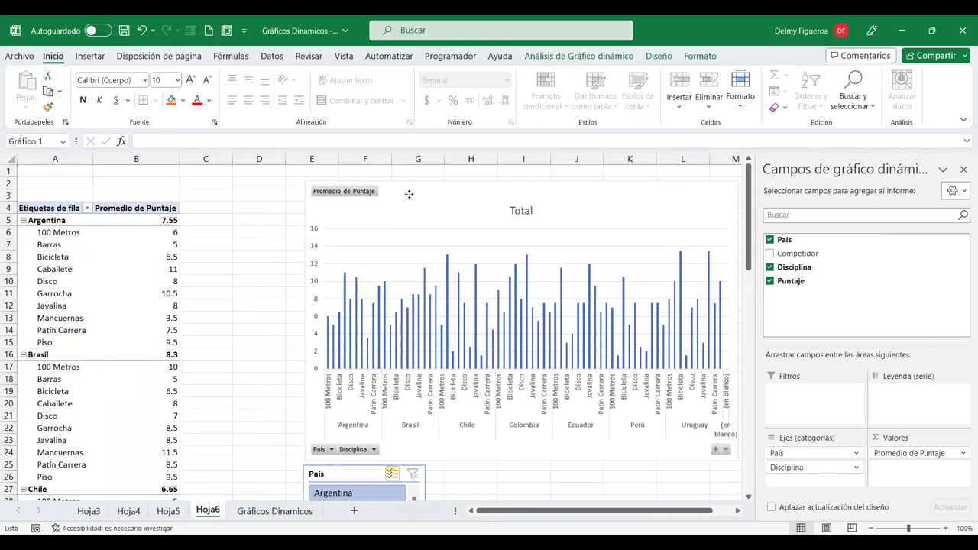
left_click(66, 246)
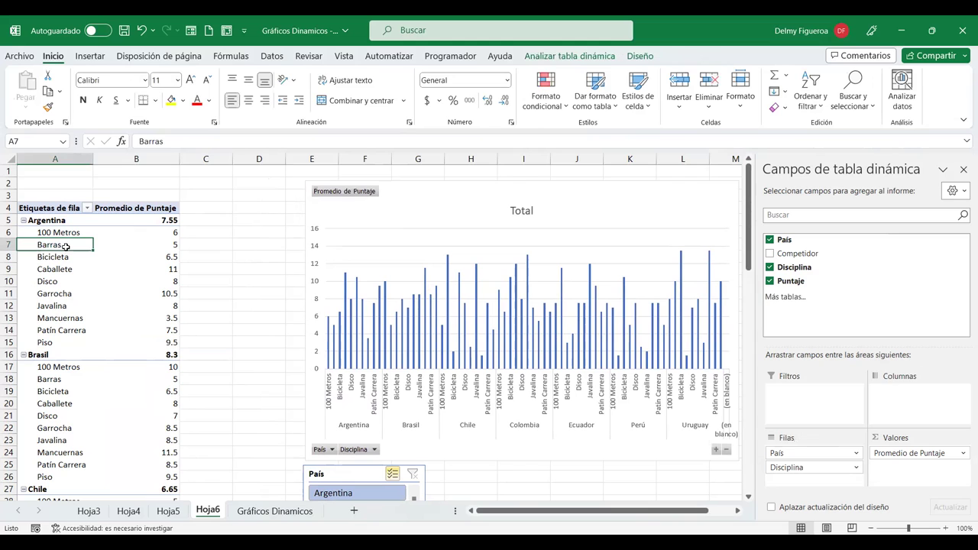
left_click(563, 57)
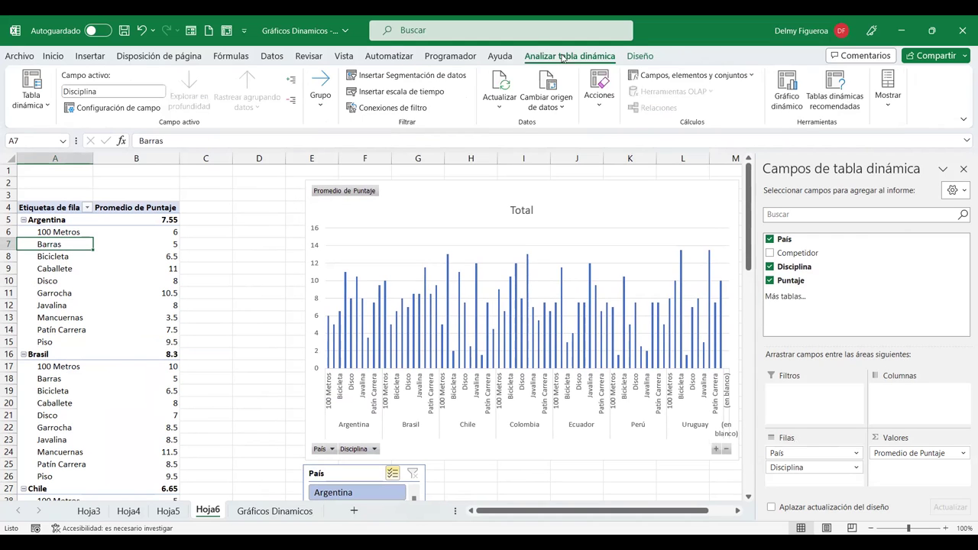
left_click(752, 77)
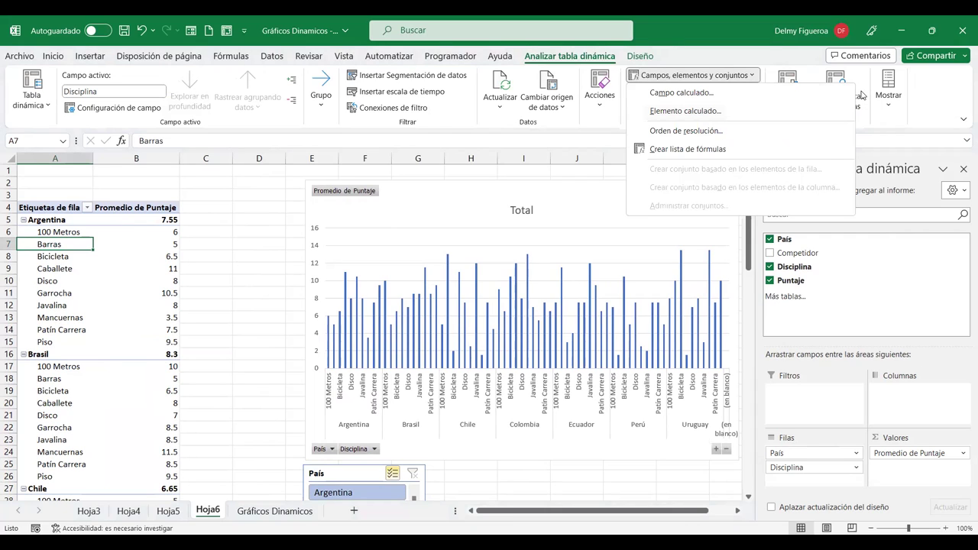
left_click(697, 113)
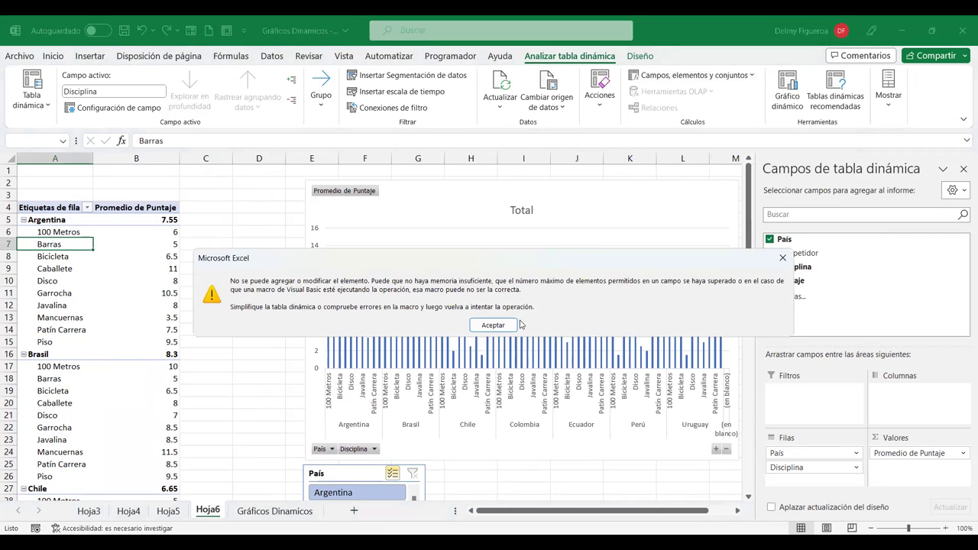
left_click(507, 335)
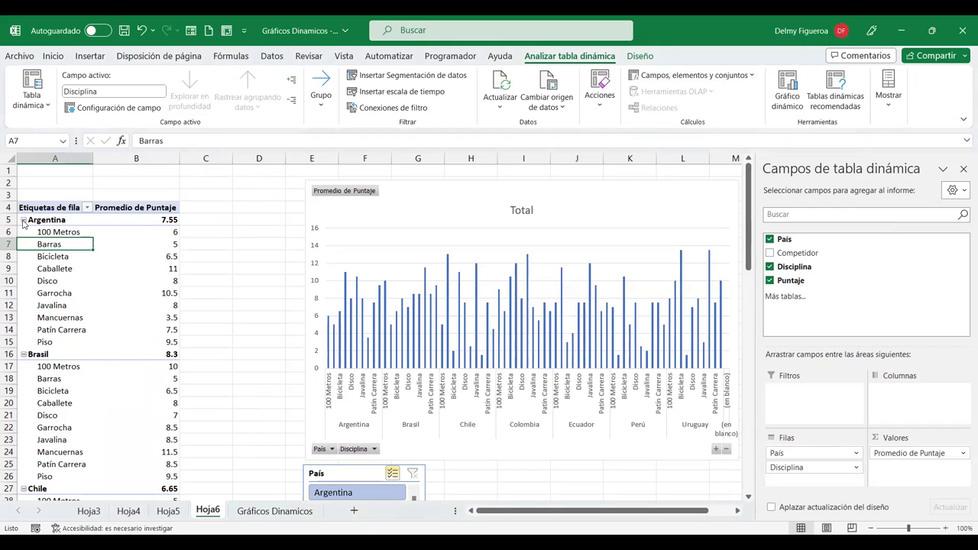
scroll(91, 350, "down", 4)
scroll(91, 353, "down", 3)
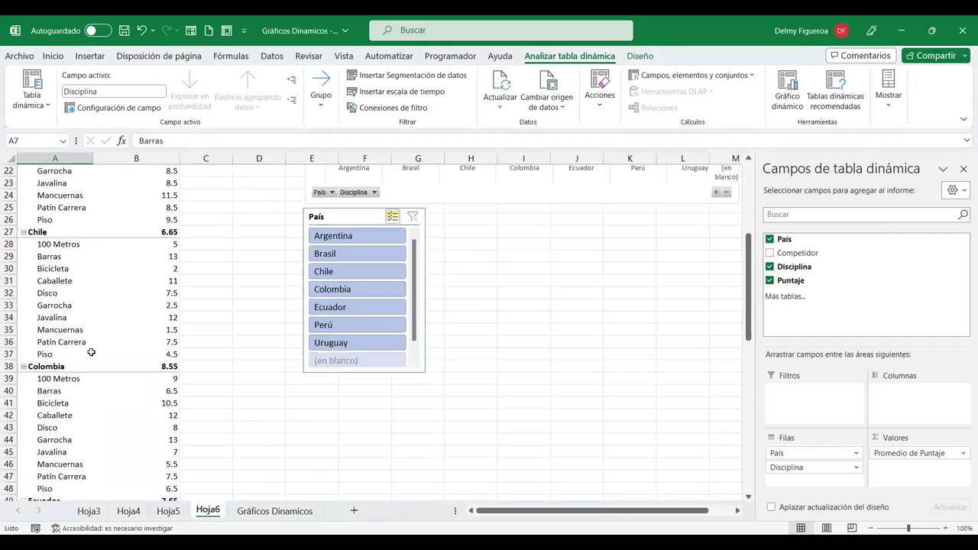
scroll(91, 352, "down", 9)
scroll(91, 353, "down", 6)
scroll(91, 353, "up", 12)
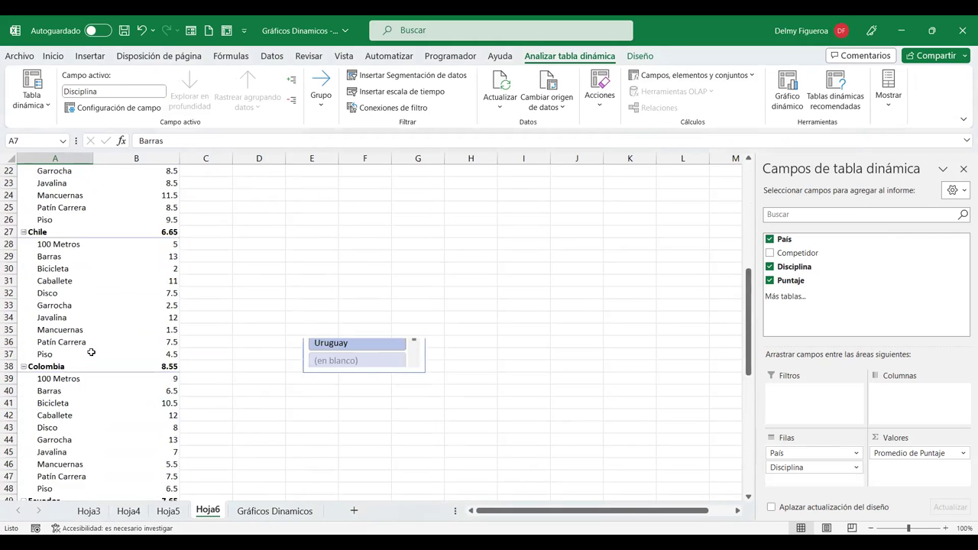
scroll(91, 353, "up", 10)
left_click(84, 305)
left_click(78, 259)
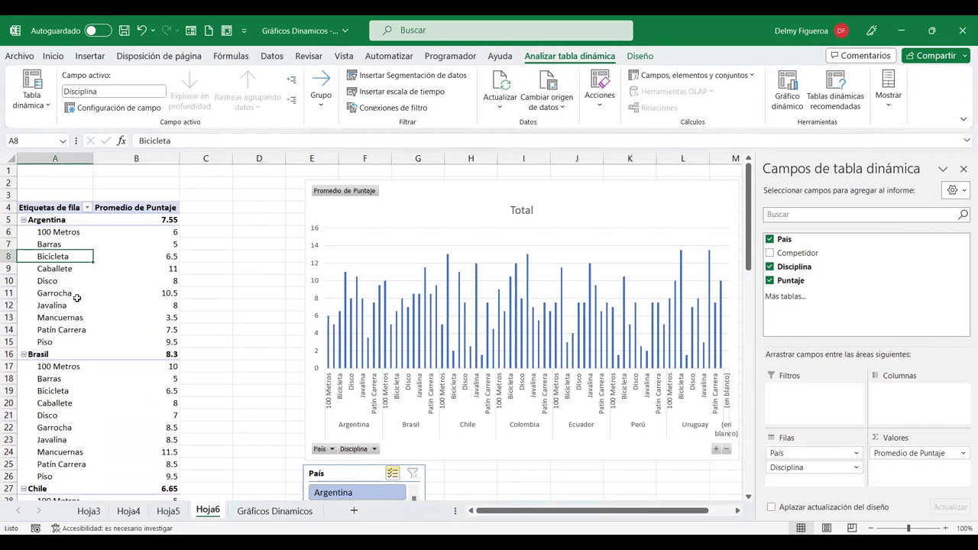
left_click(78, 328)
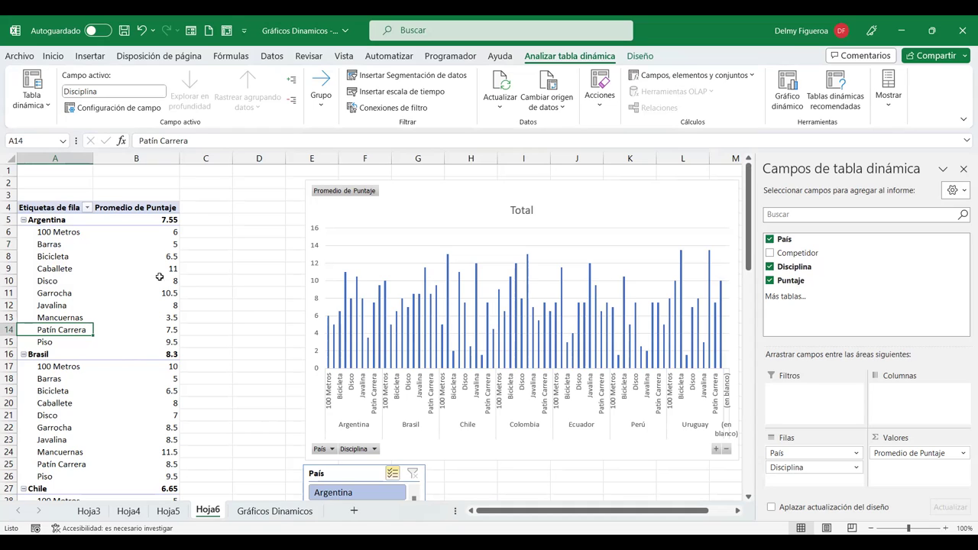
left_click(701, 76)
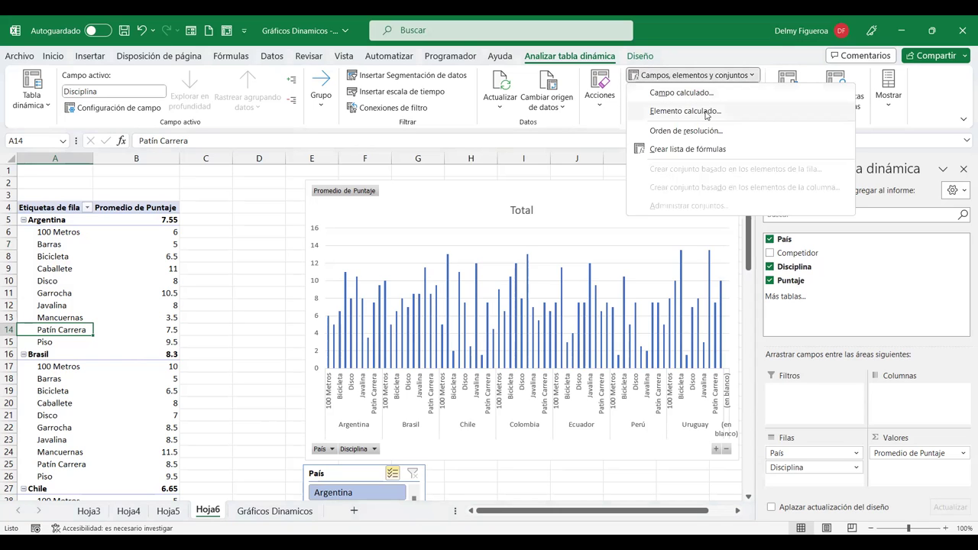
left_click(705, 110)
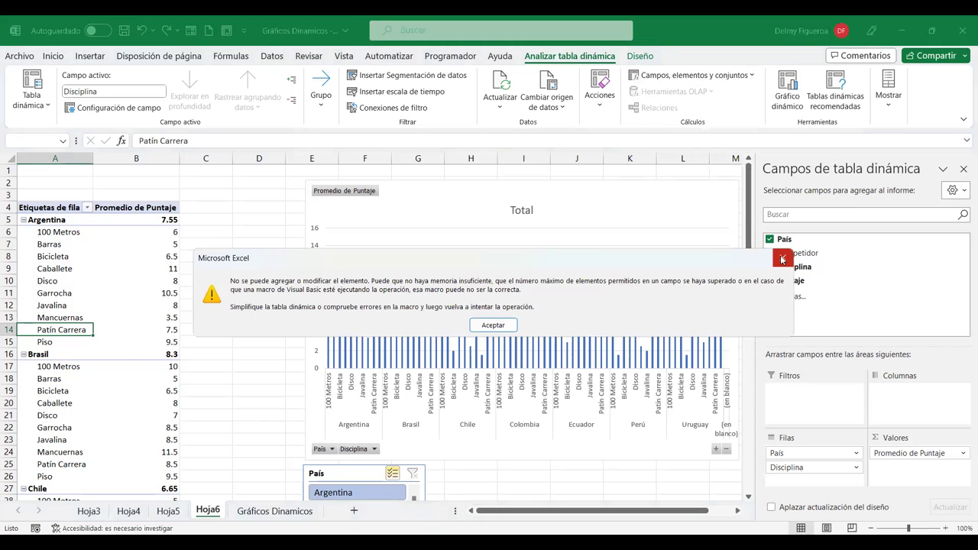
left_click(782, 260)
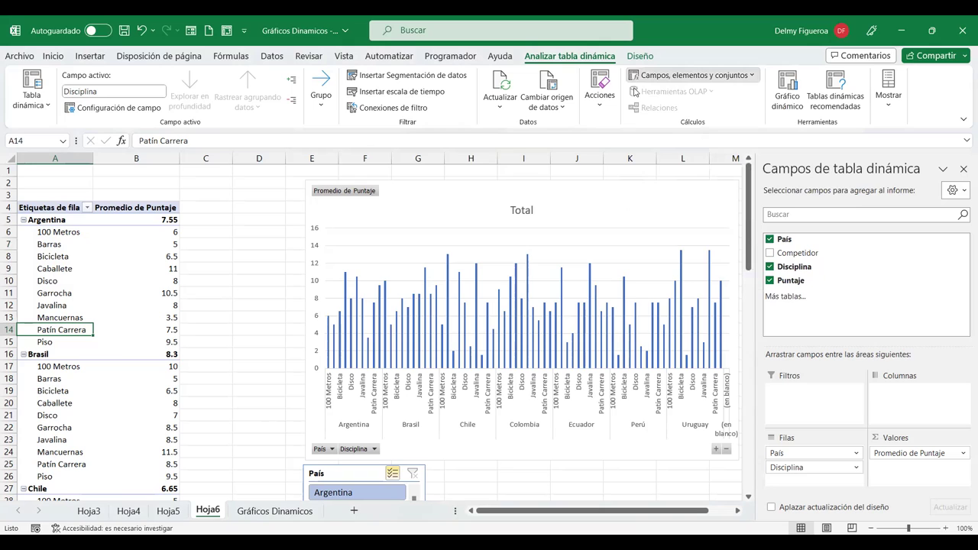
left_click(672, 75)
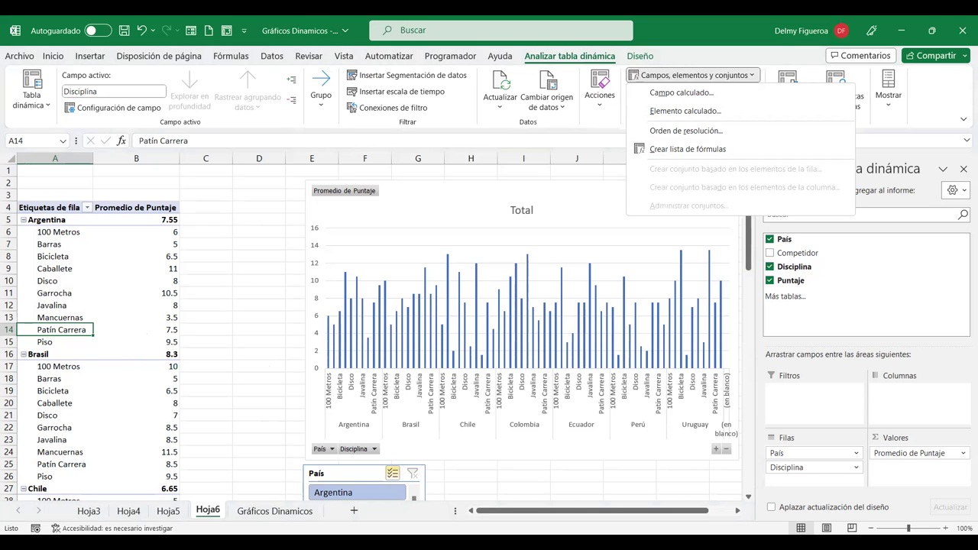
key("alt+Tab")
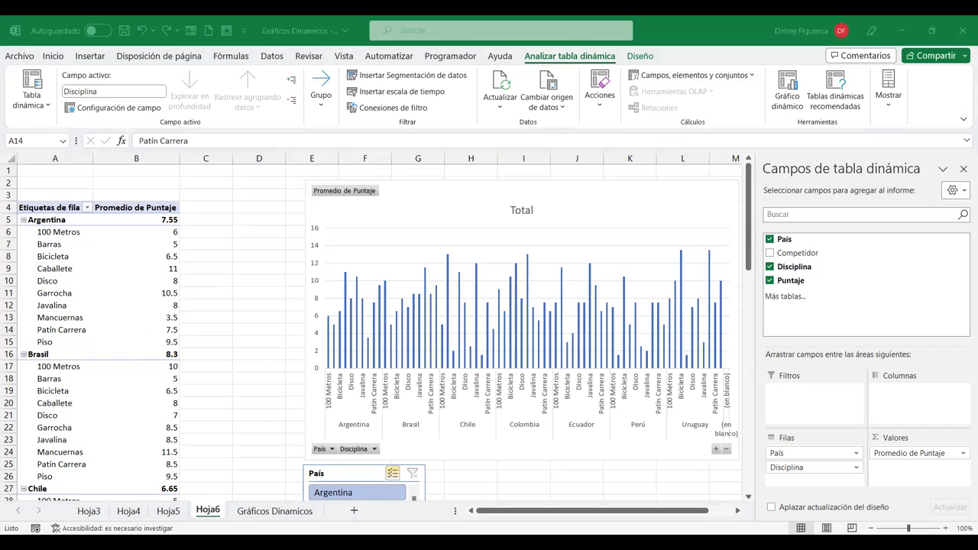
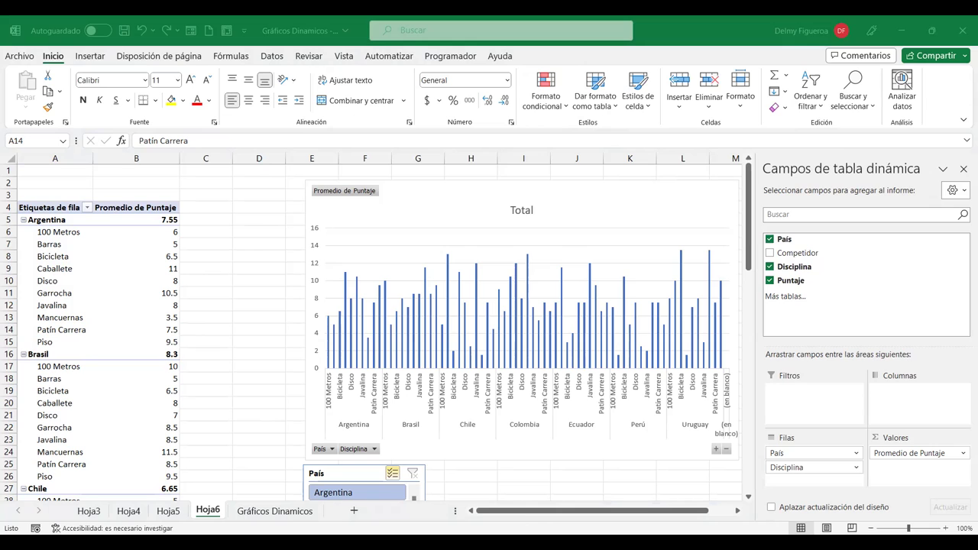
Step: Open the 'Sacar más partido a las tablas dinámicas' template and copy its example pivot table
left_click(205, 294)
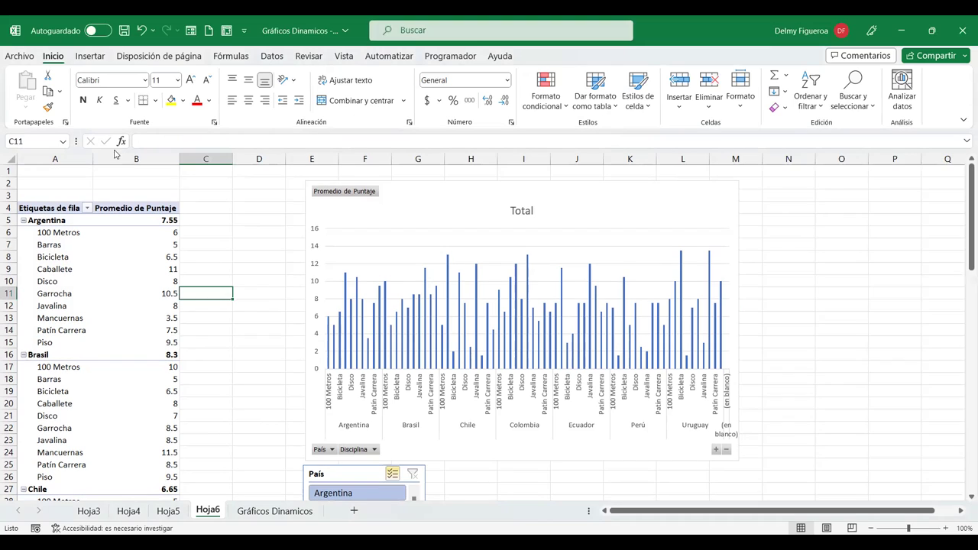
left_click(19, 56)
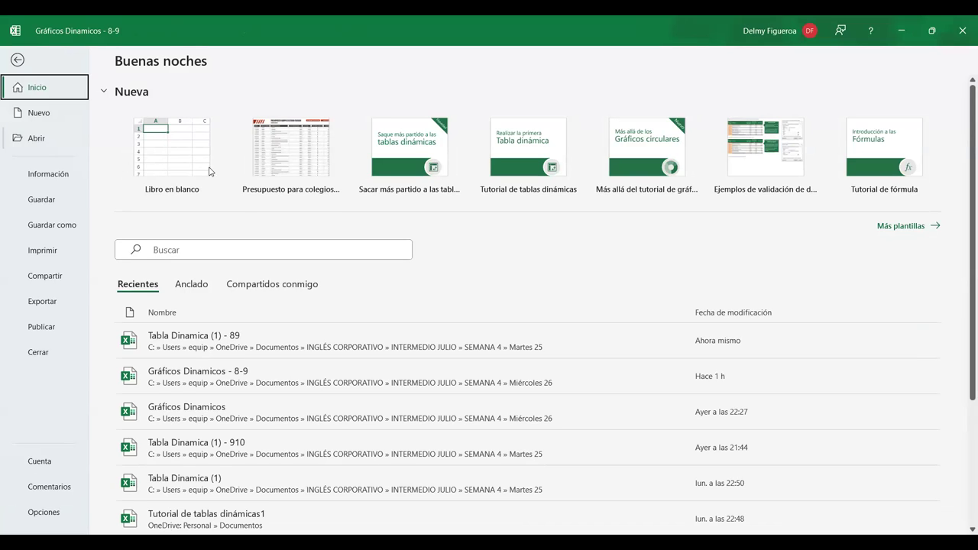
left_click(395, 157)
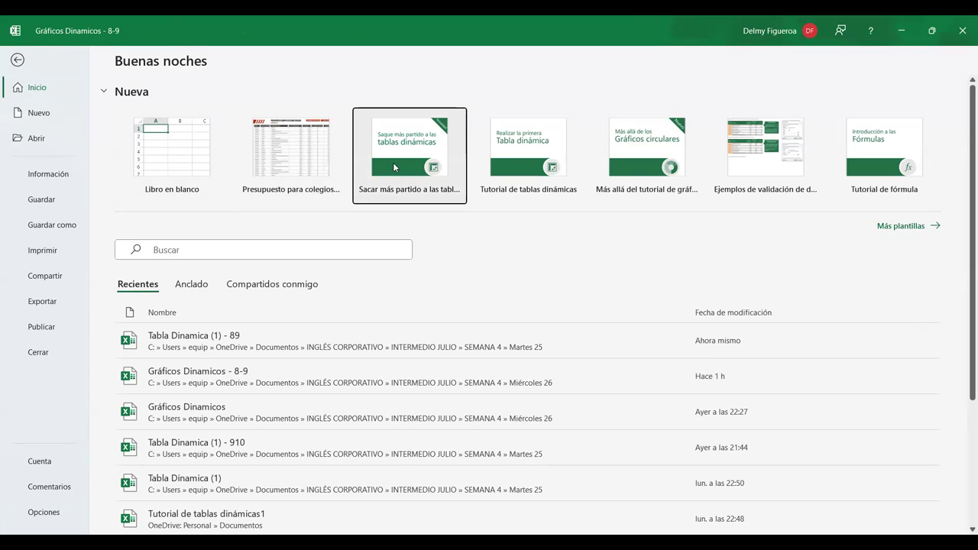
key("Escape")
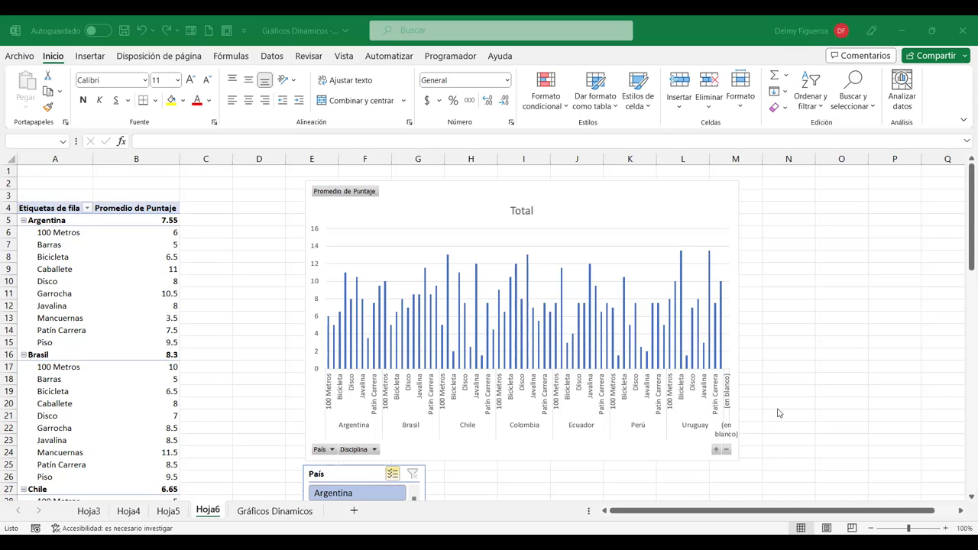
key("ctrl+c")
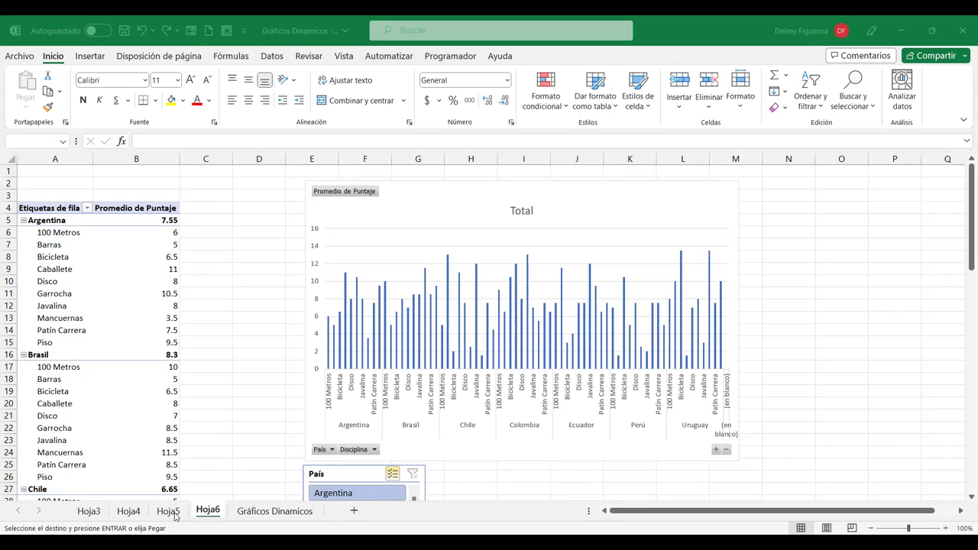
Step: Paste the example Importe pivot (Temporada, Comprador, Tipo) and its notes into new sheet Hoja7
left_click(354, 511)
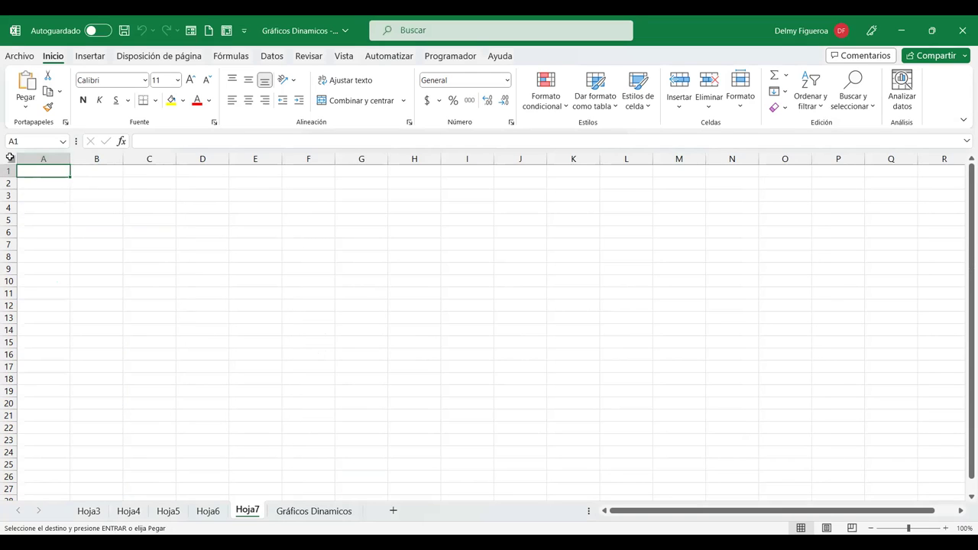
left_click(9, 157)
key("ctrl+v")
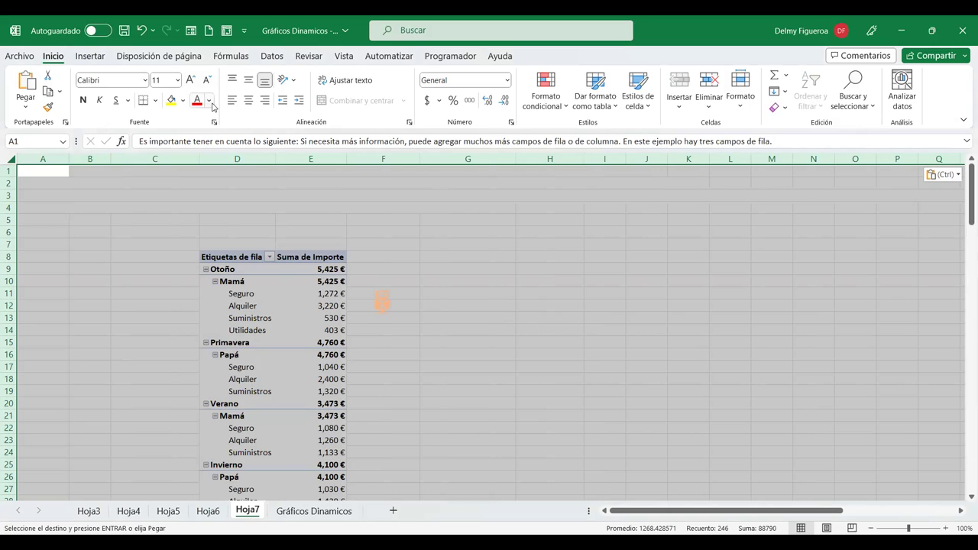
key("Return")
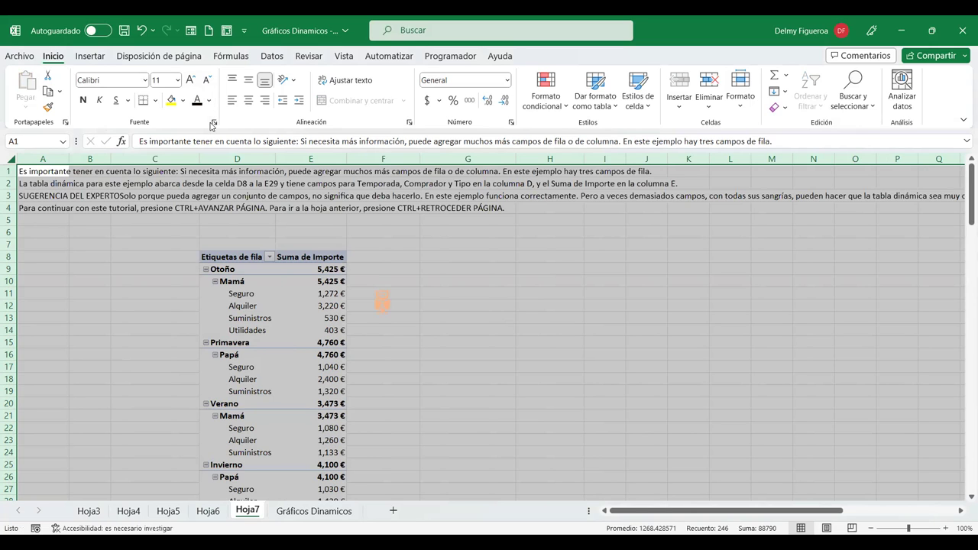
left_click(446, 340)
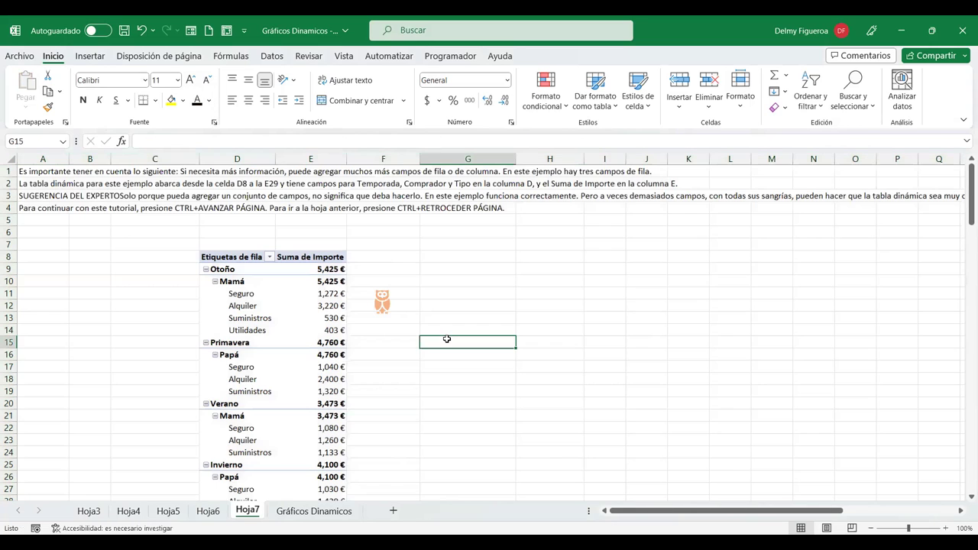
left_click(242, 305)
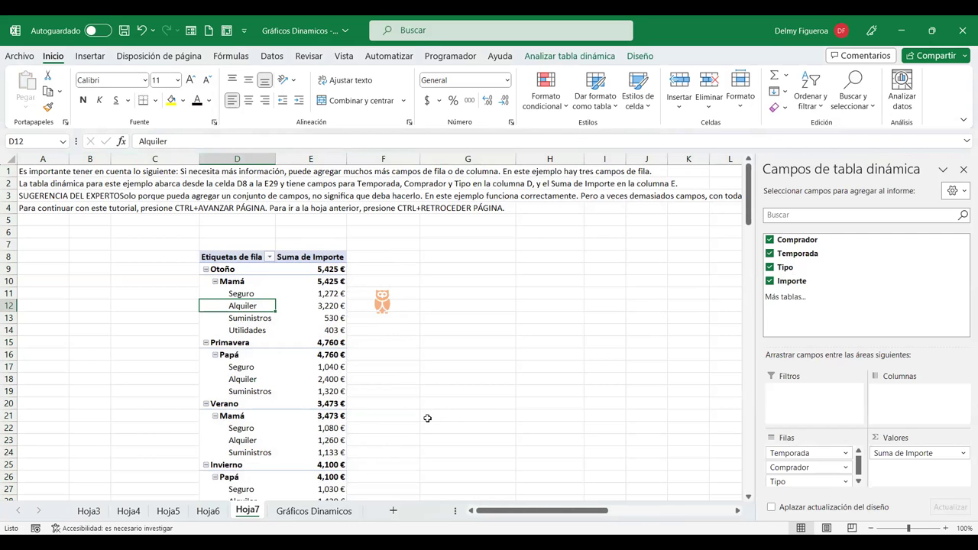
scroll(316, 351, "down", 1)
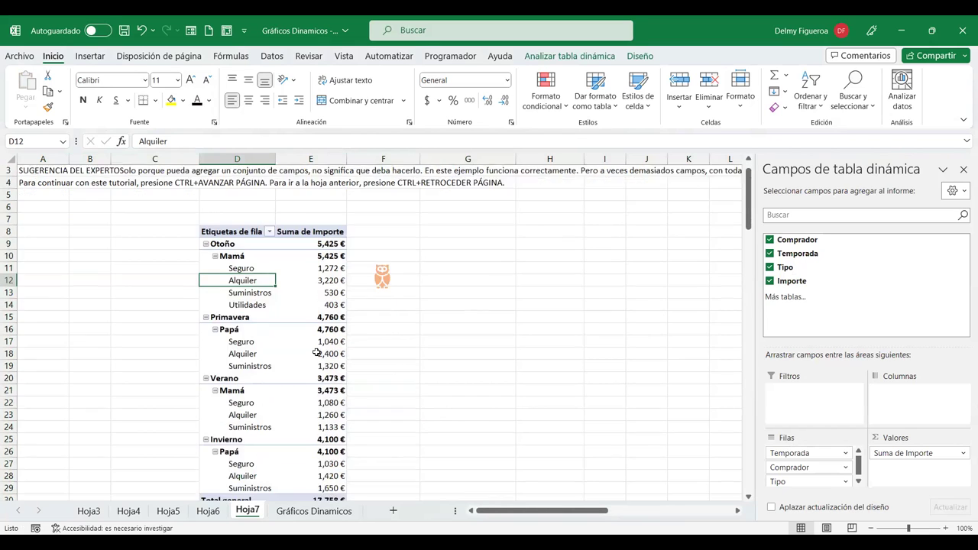
scroll(317, 351, "down", 3)
scroll(316, 352, "up", 3)
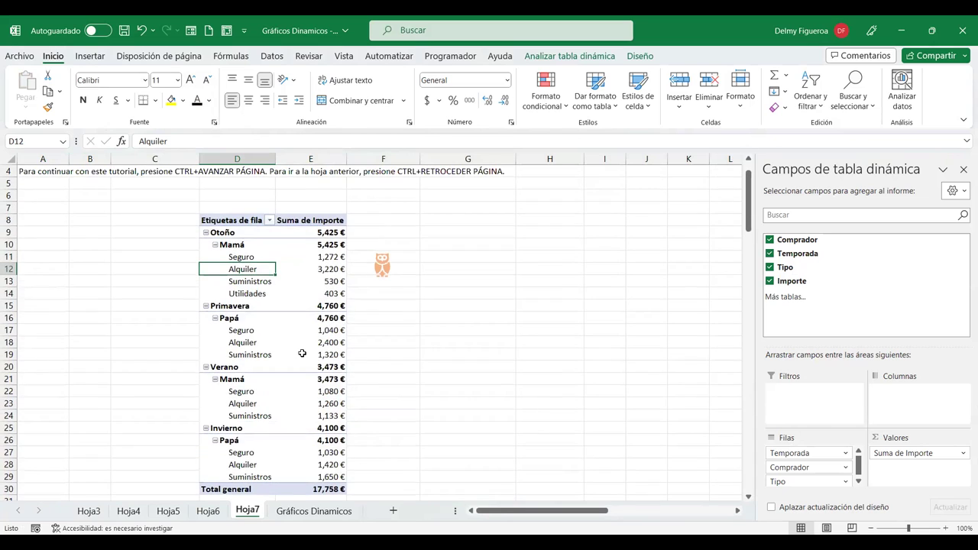
Step: Choose Elemento calculado under Campos, elementos y conjuntos on the Analizar tabla dinámica tab
left_click(602, 58)
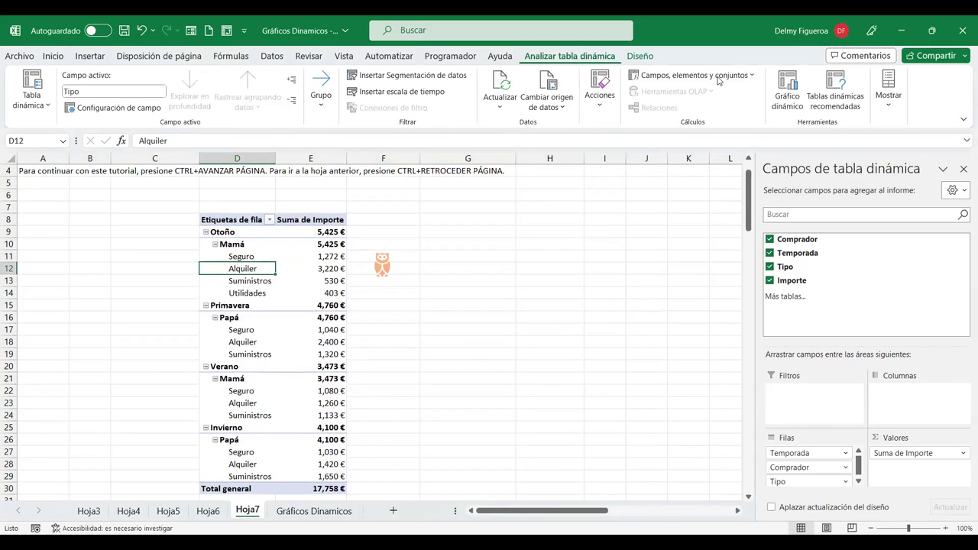
left_click(719, 77)
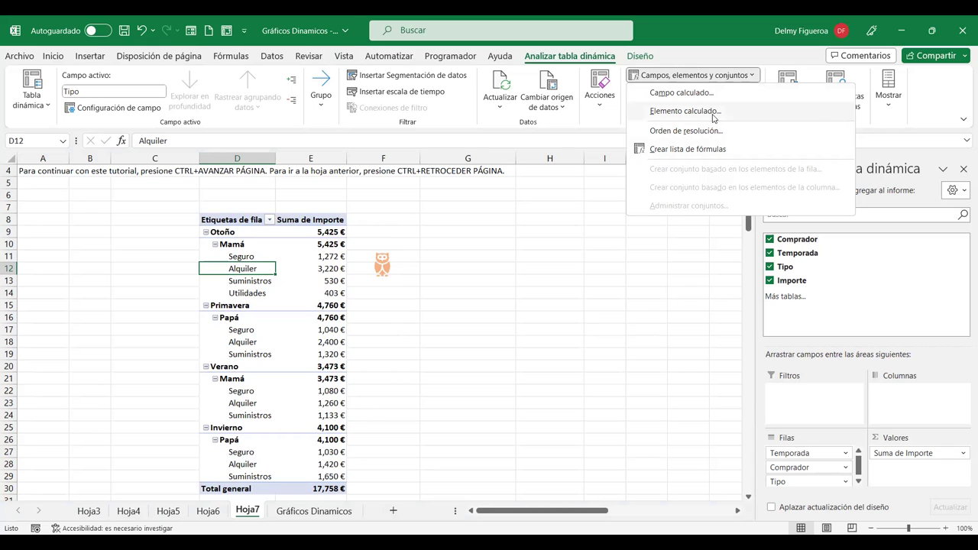
left_click(714, 112)
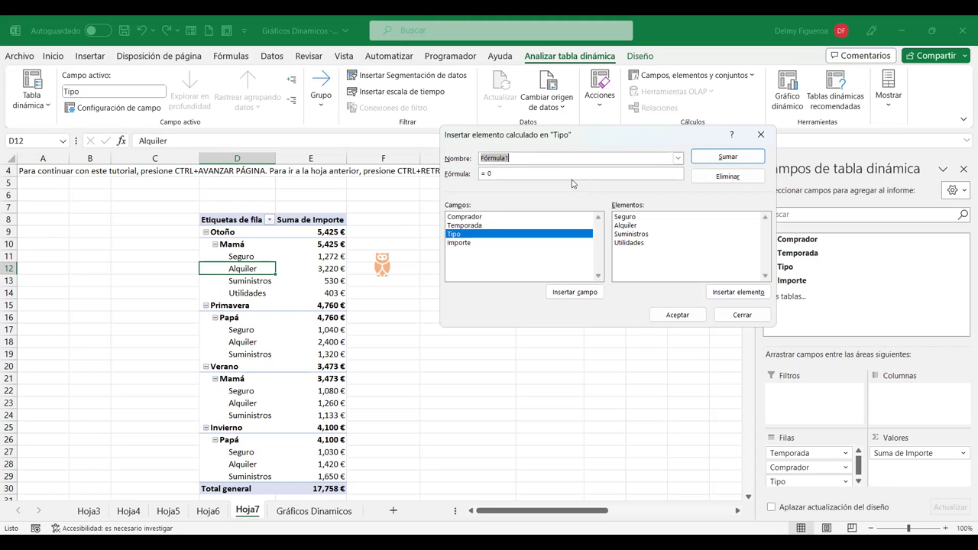
Step: Create the calculated item Renta with formula =Alquiler*1.1 and confirm it
type("Renta")
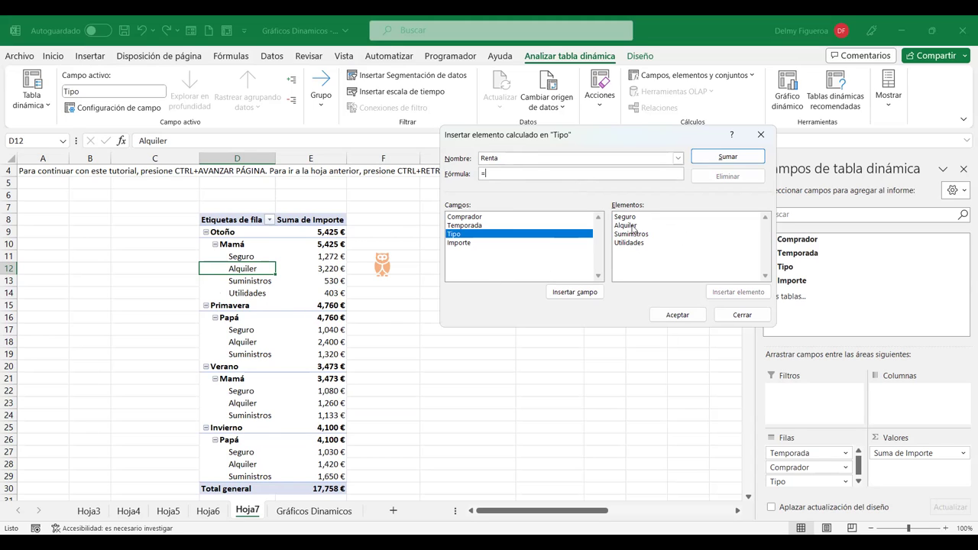
double_click(633, 226)
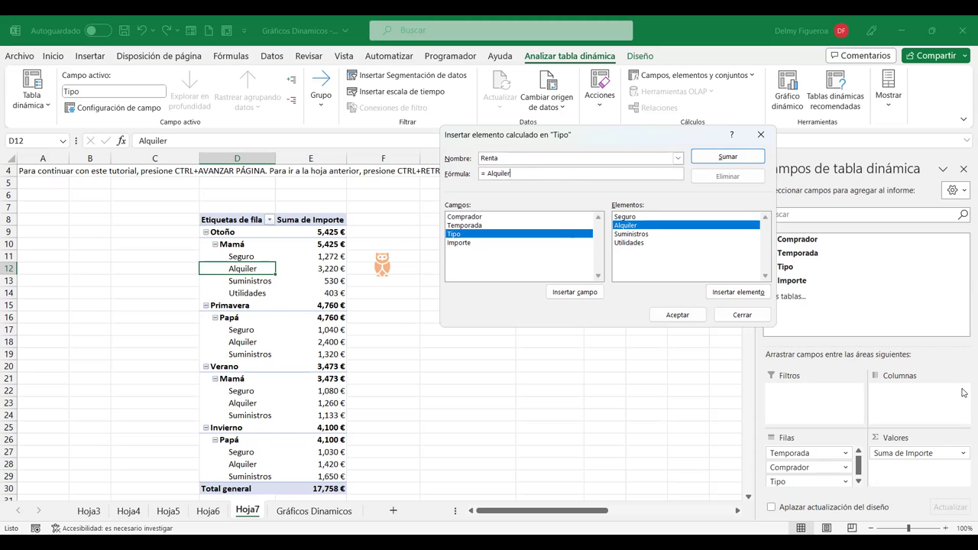
type("*1.1")
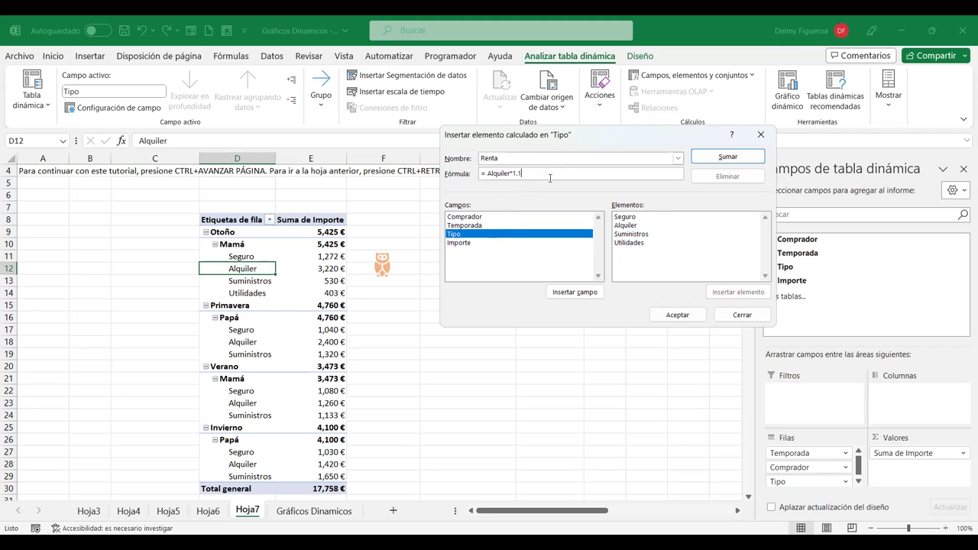
left_click(690, 318)
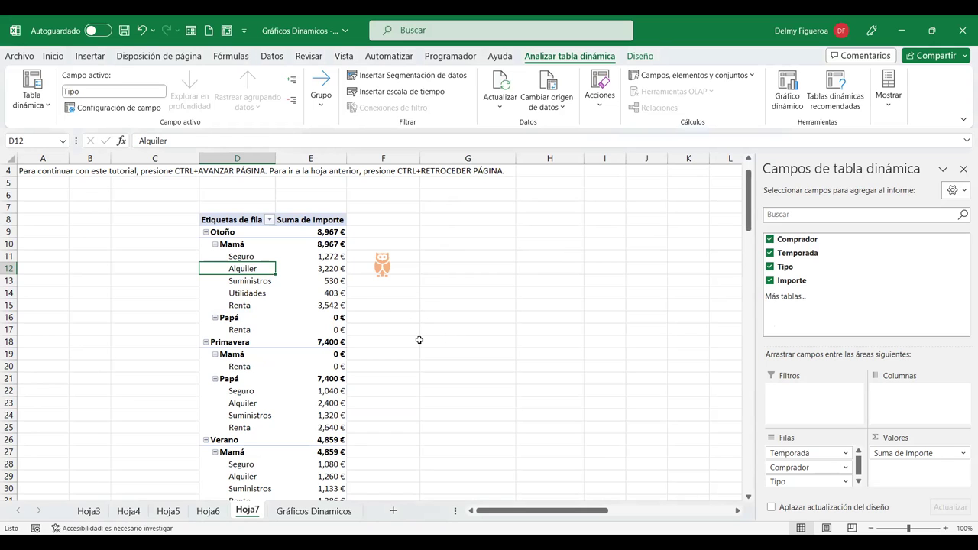
scroll(420, 339, "down", 1)
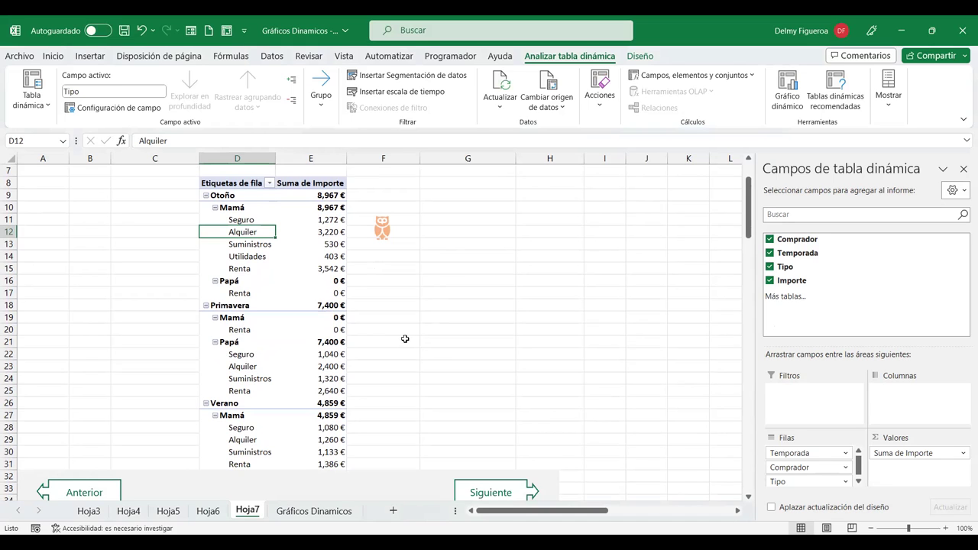
scroll(405, 338, "down", 2)
left_click(421, 419)
left_click(421, 397)
key("Escape")
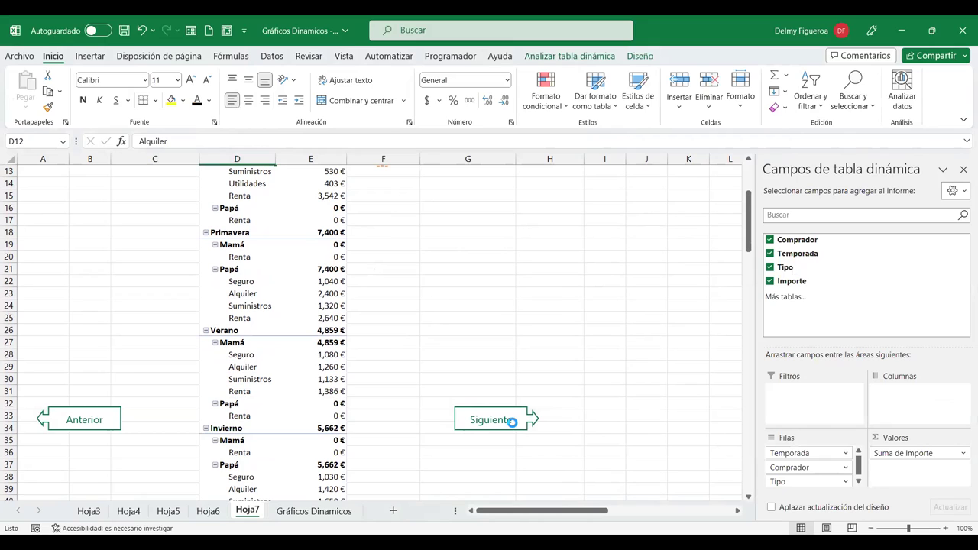
left_click(511, 420)
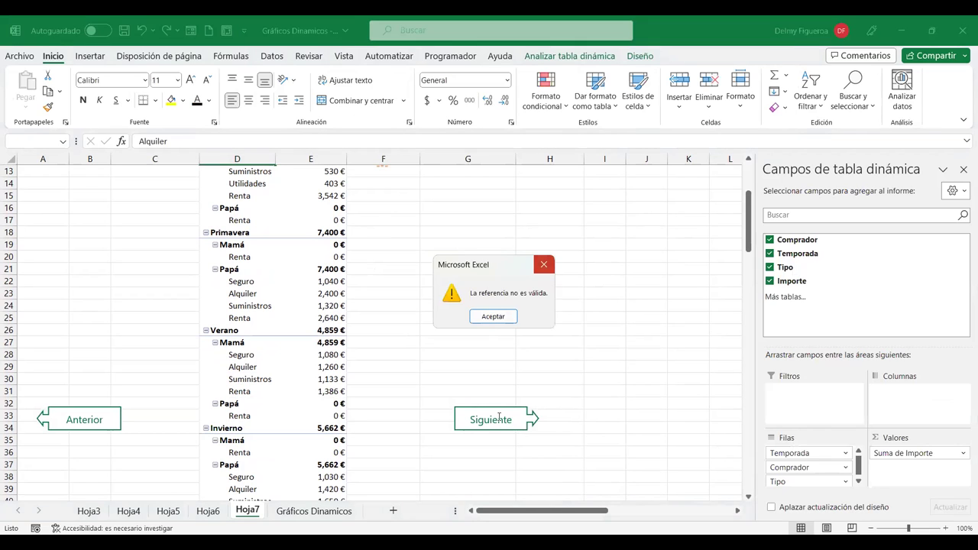
left_click(544, 264)
right_click(501, 420)
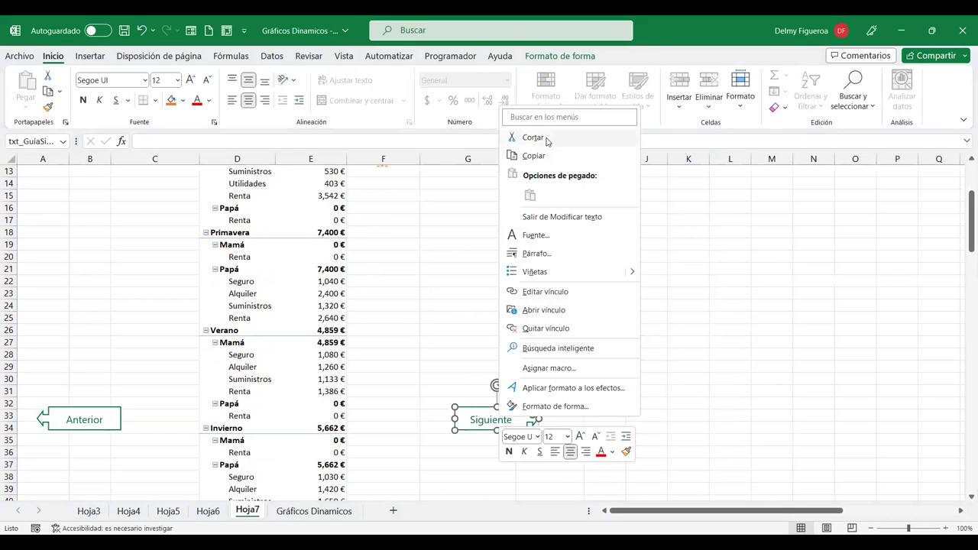
key("Escape")
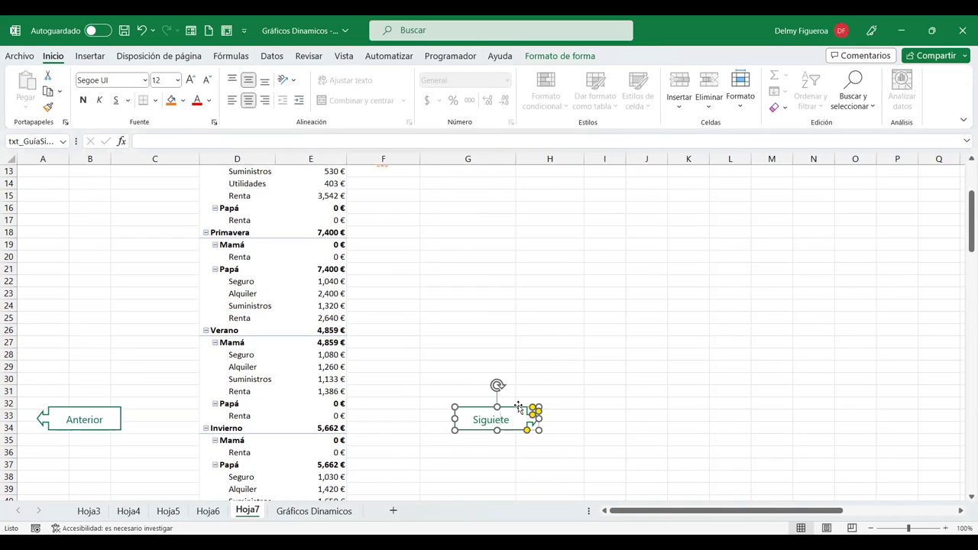
key("Escape")
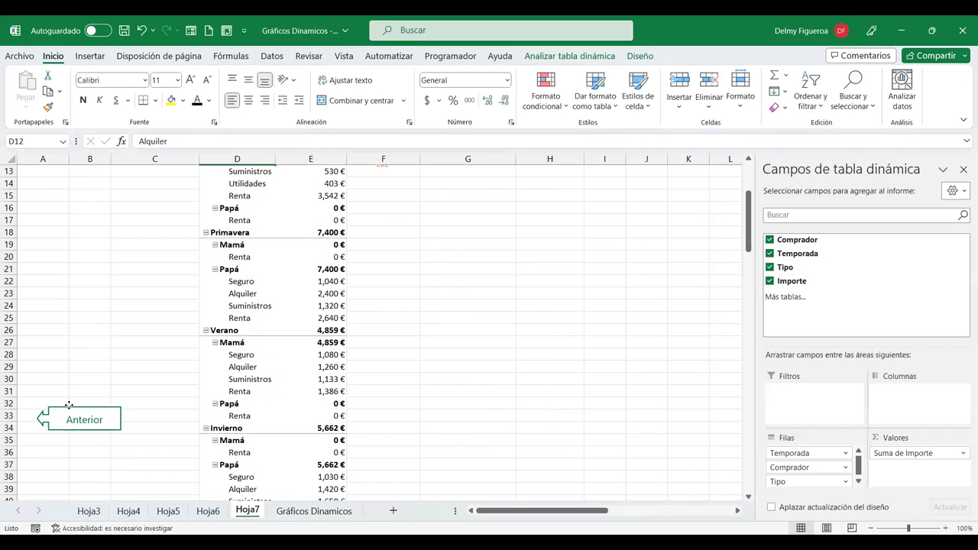
right_click(68, 405)
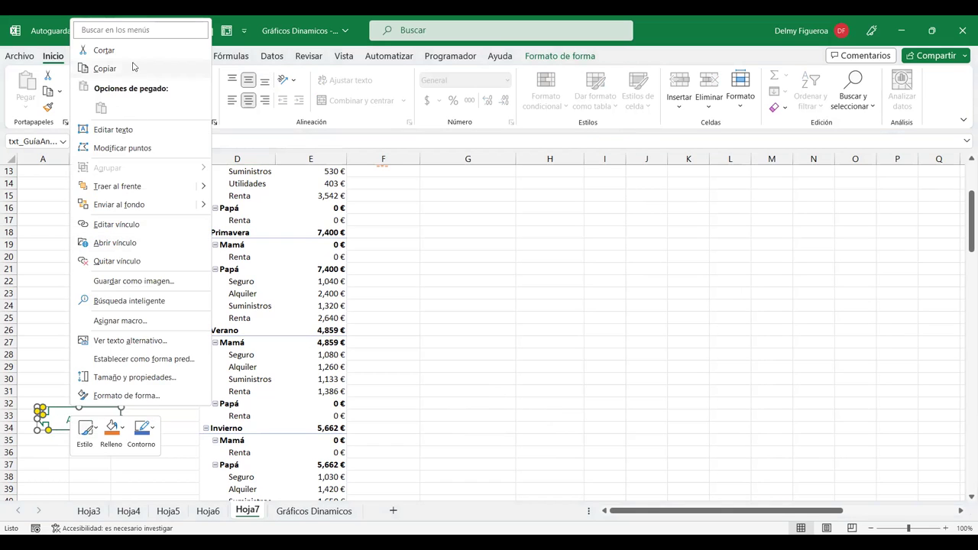
key("Escape")
key("Escape")
left_click(505, 342)
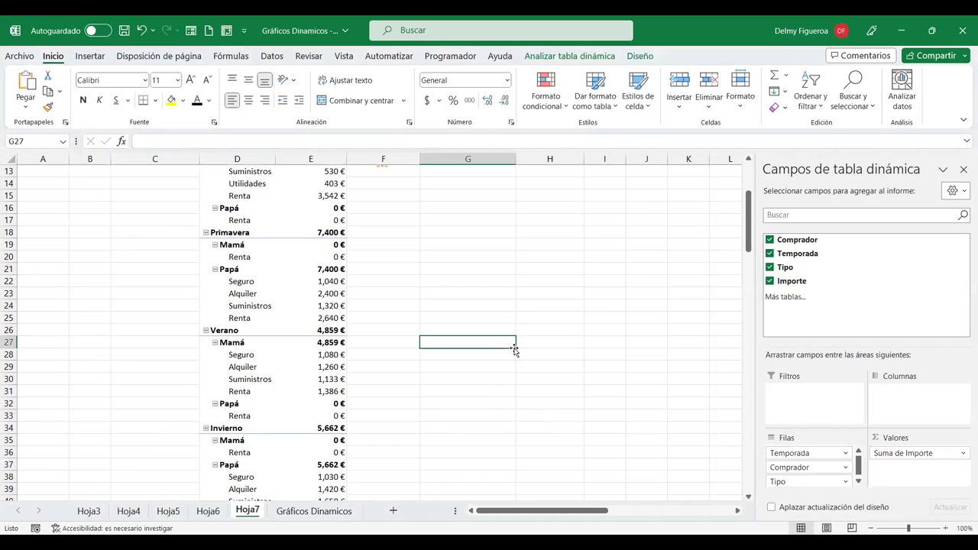
scroll(260, 286, "up", 2)
left_click(239, 269)
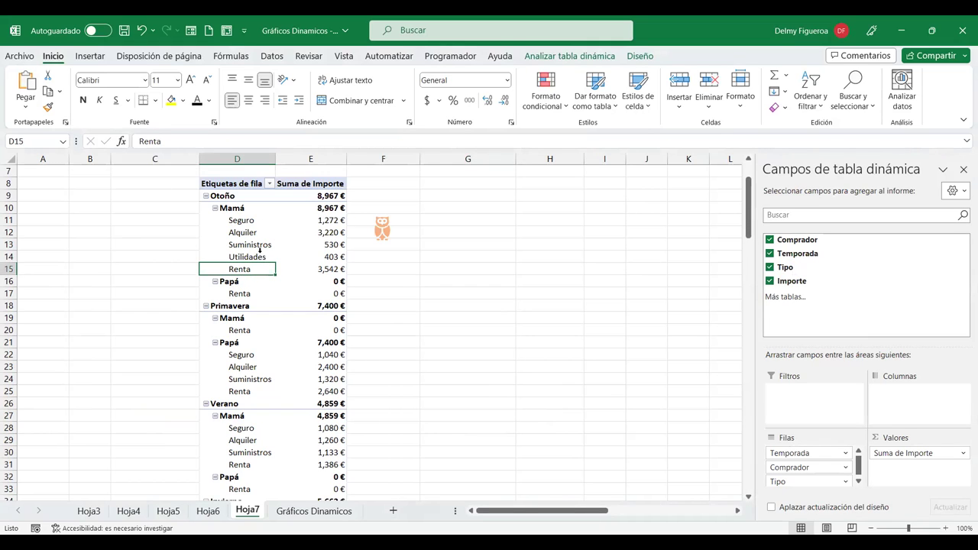
Step: Inspect the Renta values for Mamá and Papá under Otoño and Primavera in Hoja7
left_click(329, 269)
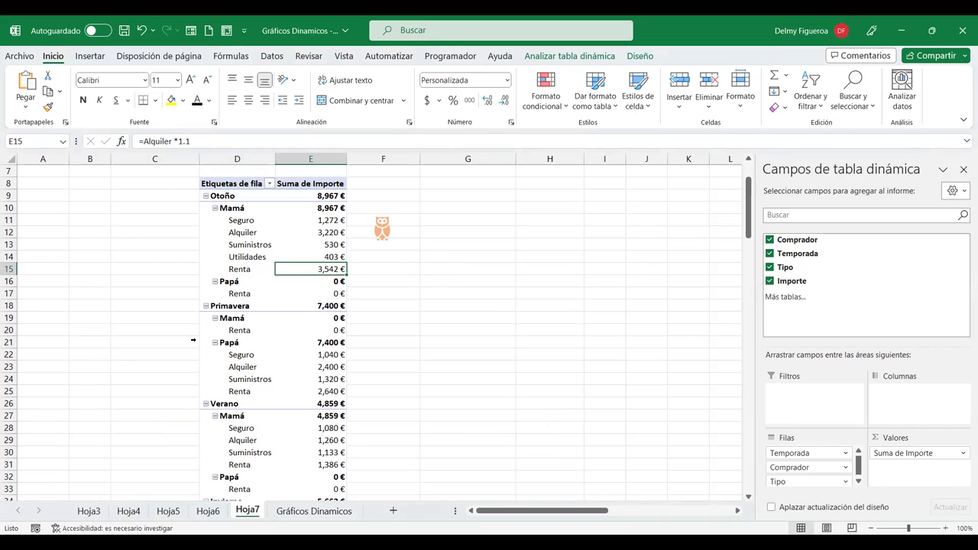
left_click(246, 295)
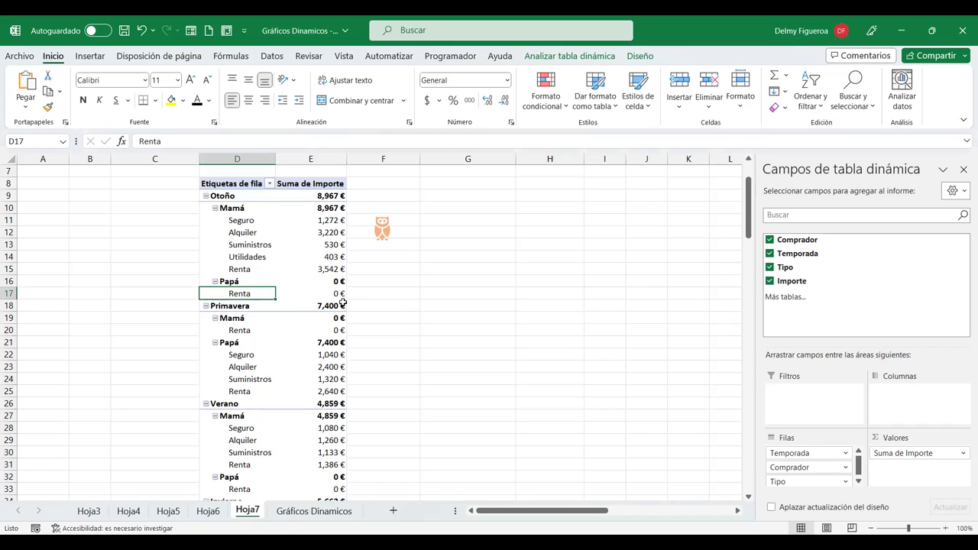
left_click(245, 331)
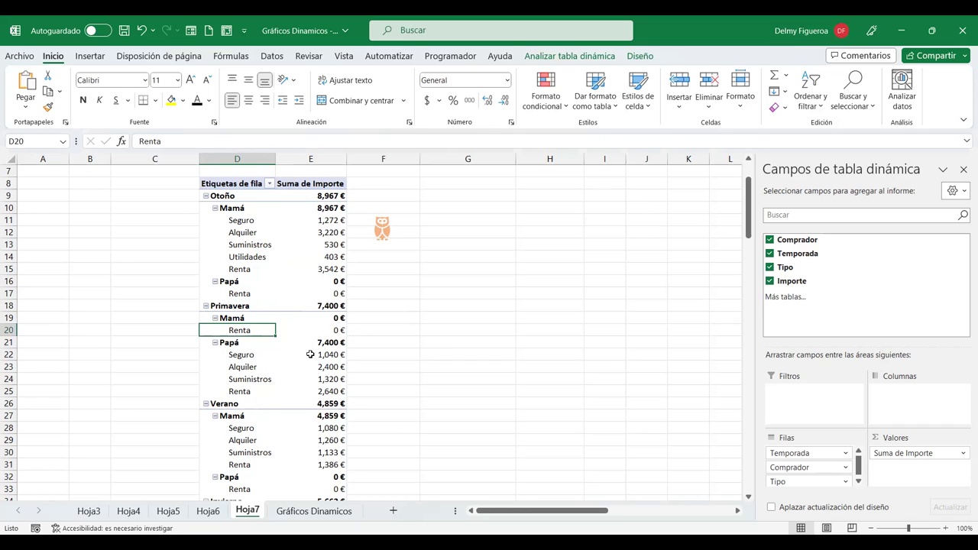
left_click(241, 392)
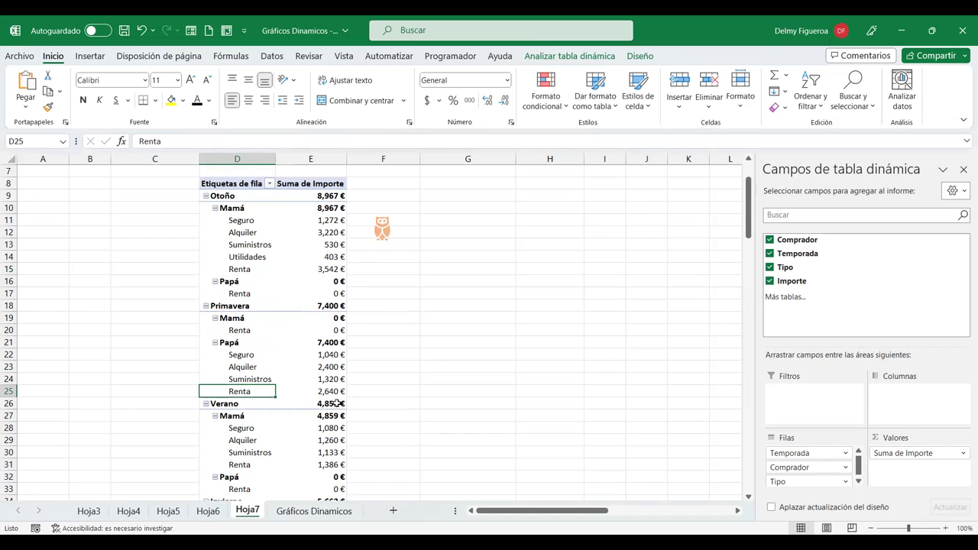
scroll(370, 354, "down", 1)
scroll(369, 354, "down", 1)
scroll(369, 354, "down", 1)
scroll(321, 337, "down", 1)
Step: Check Papá's Renta values for Verano and Invierno, then go to the Hoja6 sheet
left_click(253, 321)
left_click(368, 317)
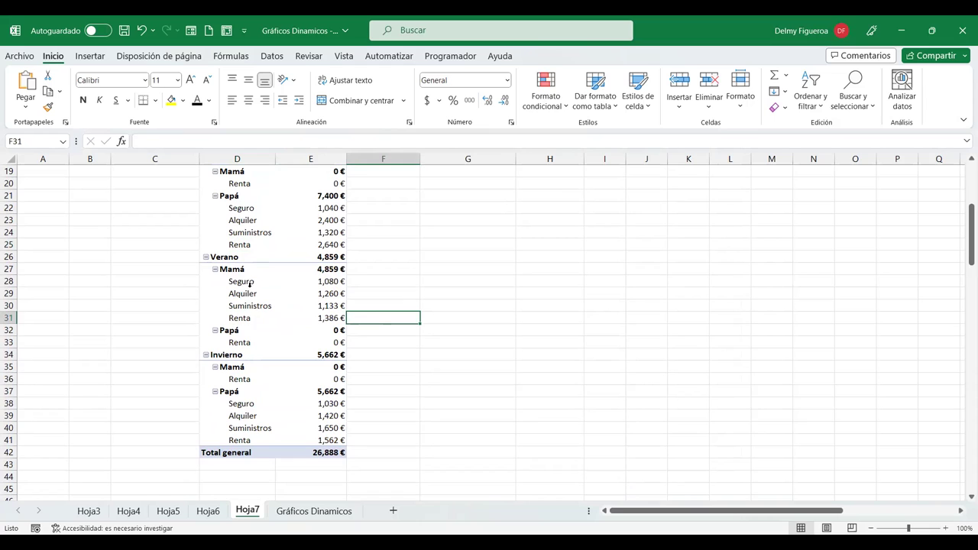
left_click(263, 346)
left_click(251, 441)
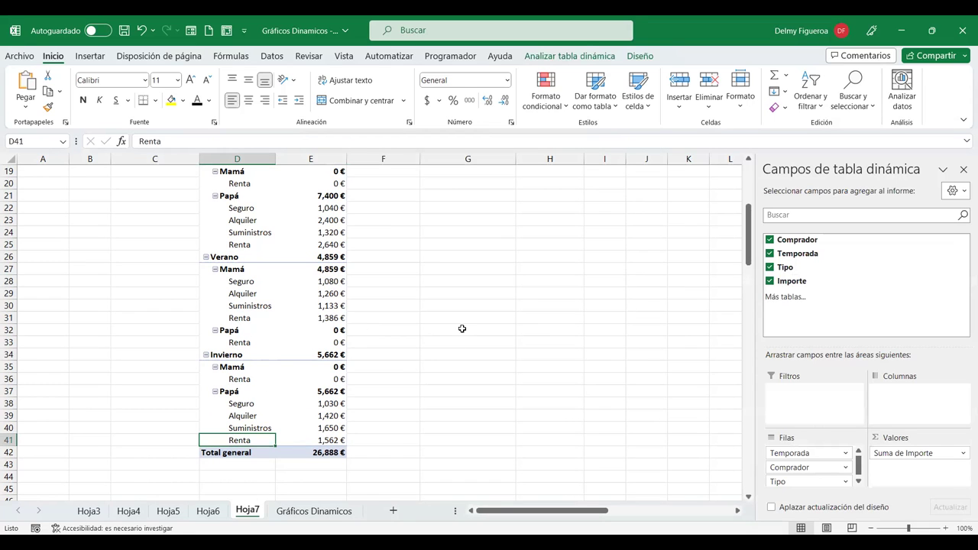
scroll(378, 330, "up", 1)
scroll(378, 332, "up", 4)
scroll(359, 333, "up", 1)
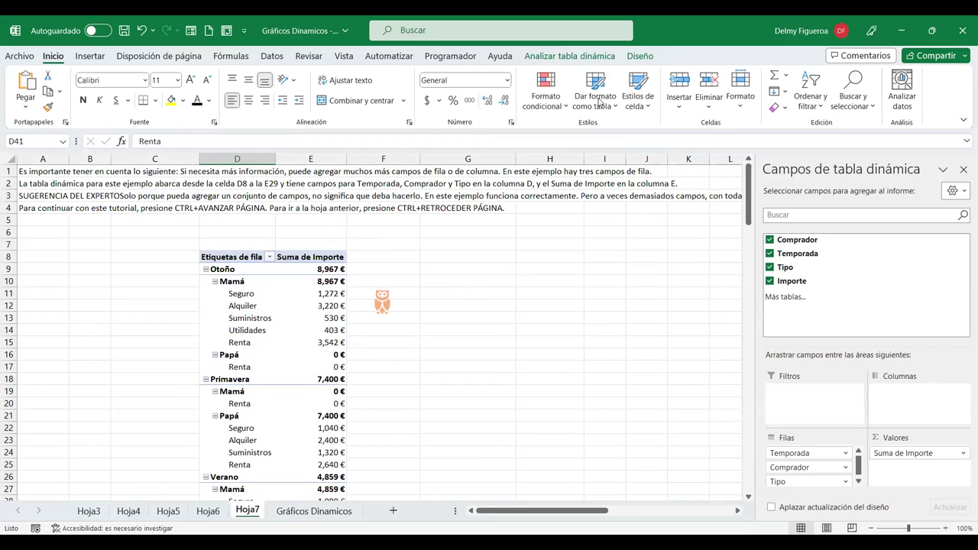
left_click(283, 354)
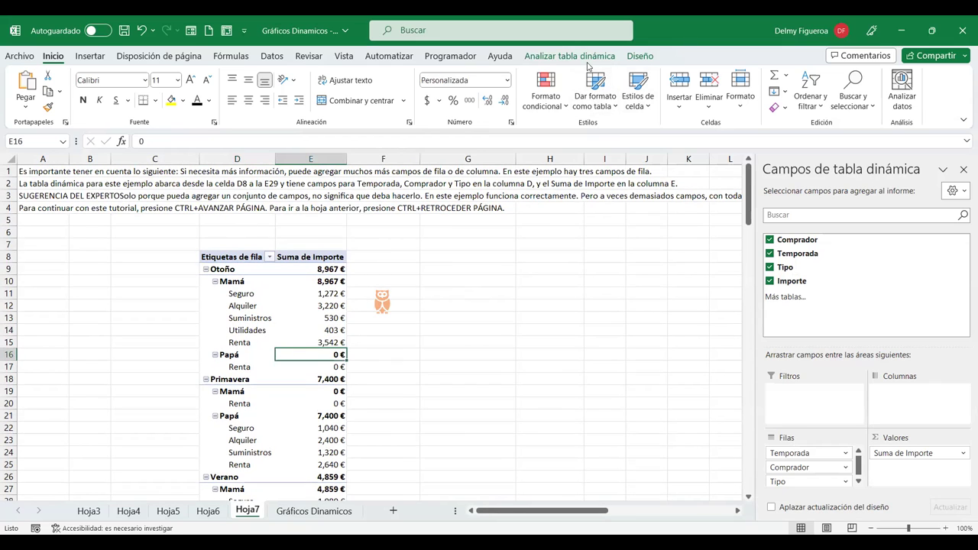
left_click(303, 518)
left_click(217, 512)
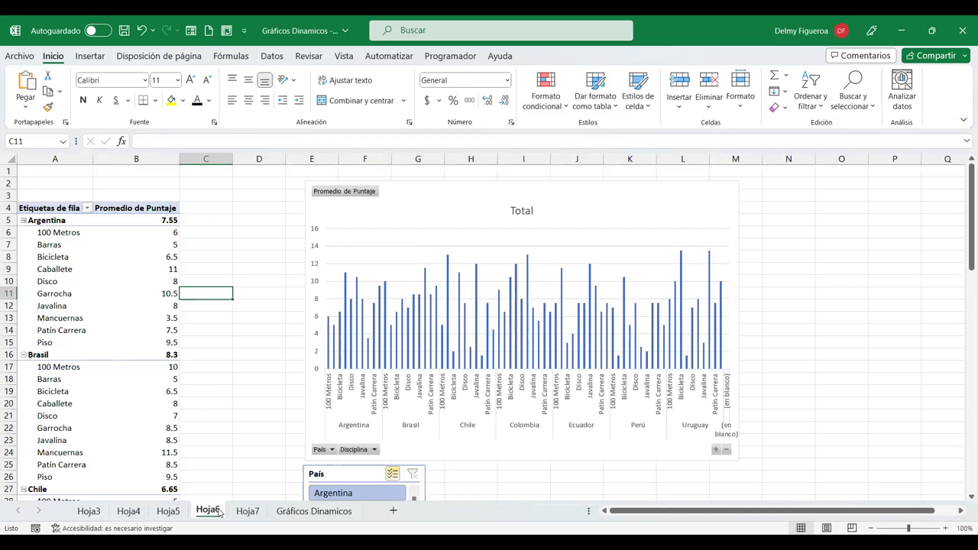
Step: Open the Orden de resolución list for the Hoja6 pivot chart's calculated items
left_click(410, 227)
left_click(593, 59)
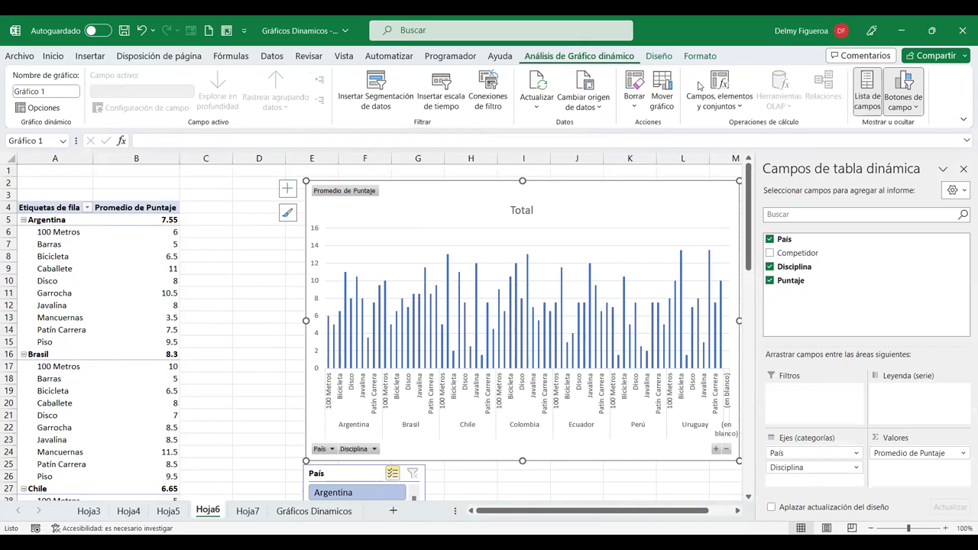
left_click(743, 105)
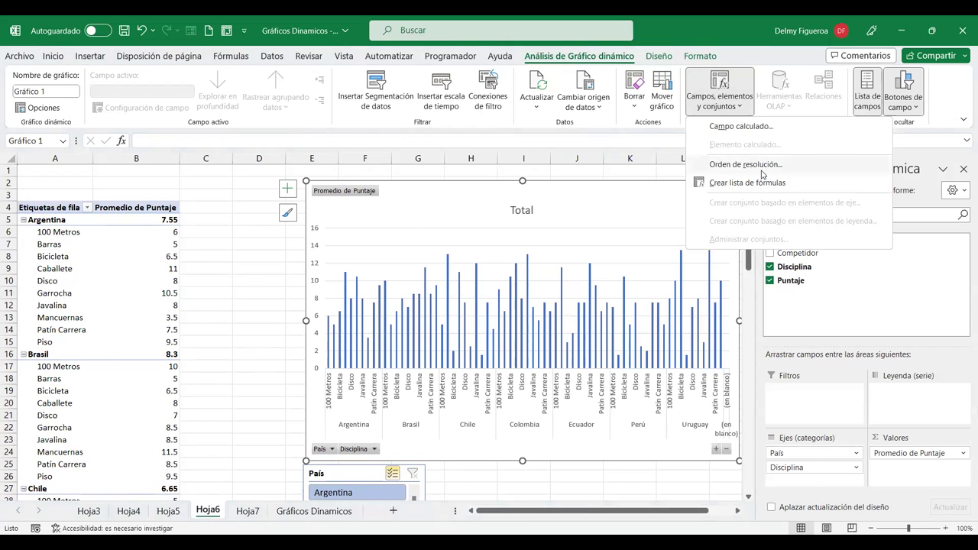
left_click(762, 165)
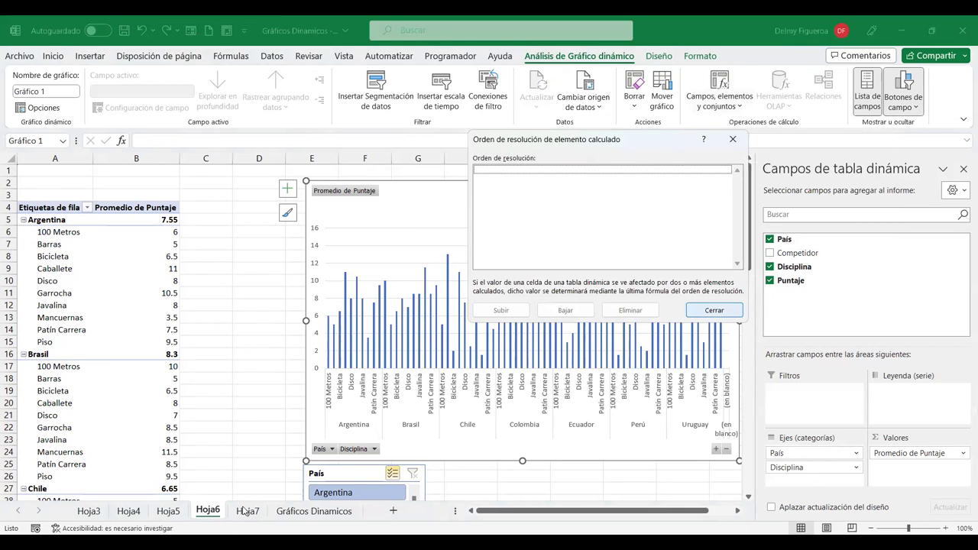
left_click(246, 511)
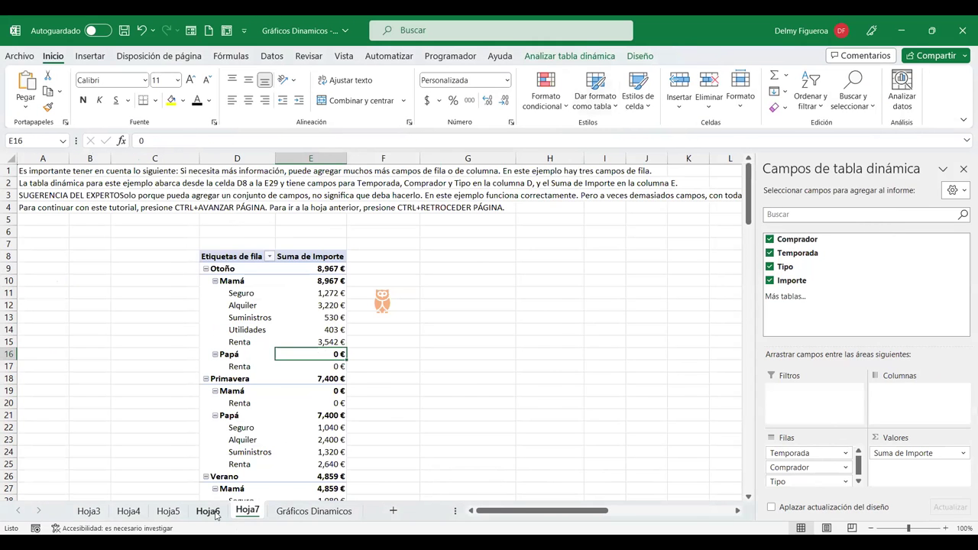
Step: Reopen the chart's solve order, confirm it is empty, close it, and return to Hoja7
left_click(214, 512)
left_click(662, 57)
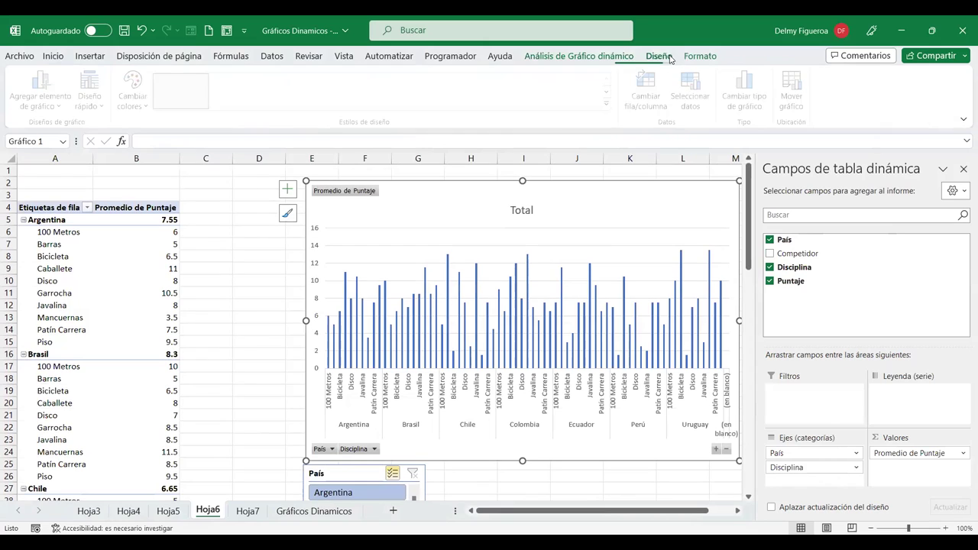
left_click(612, 59)
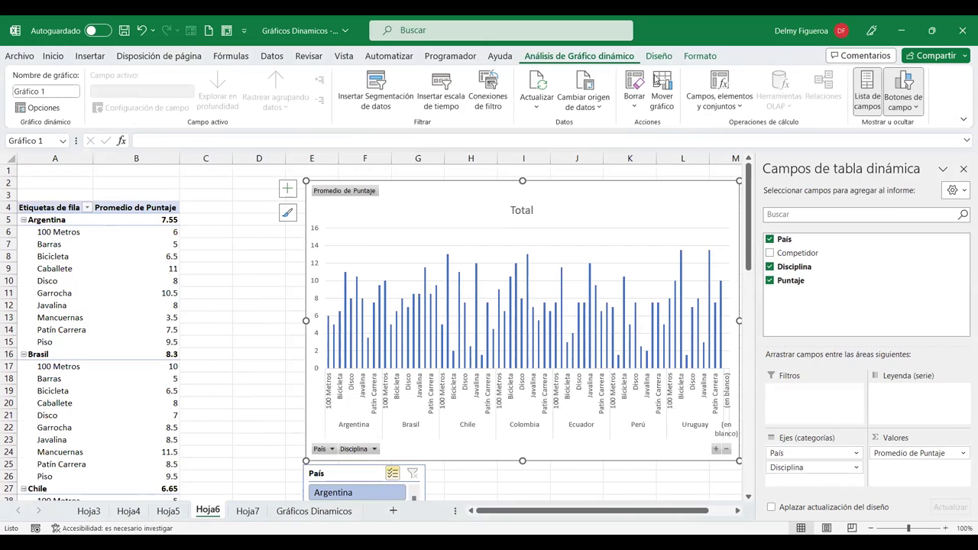
left_click(719, 95)
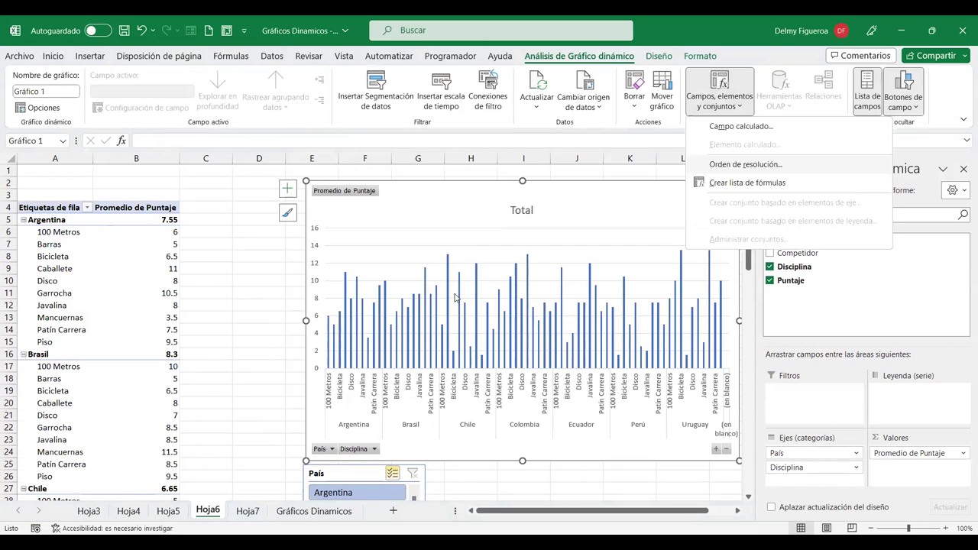
key("r")
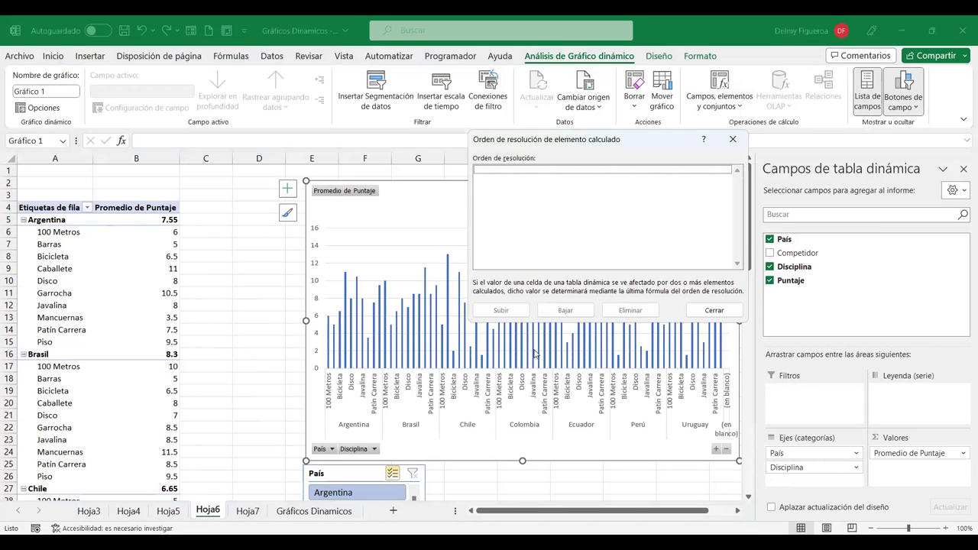
left_click(714, 310)
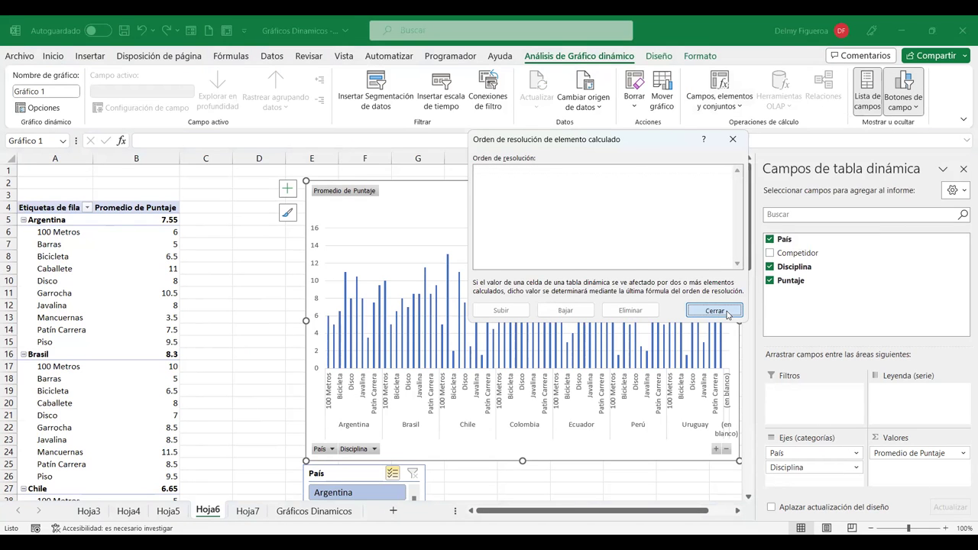
left_click(248, 512)
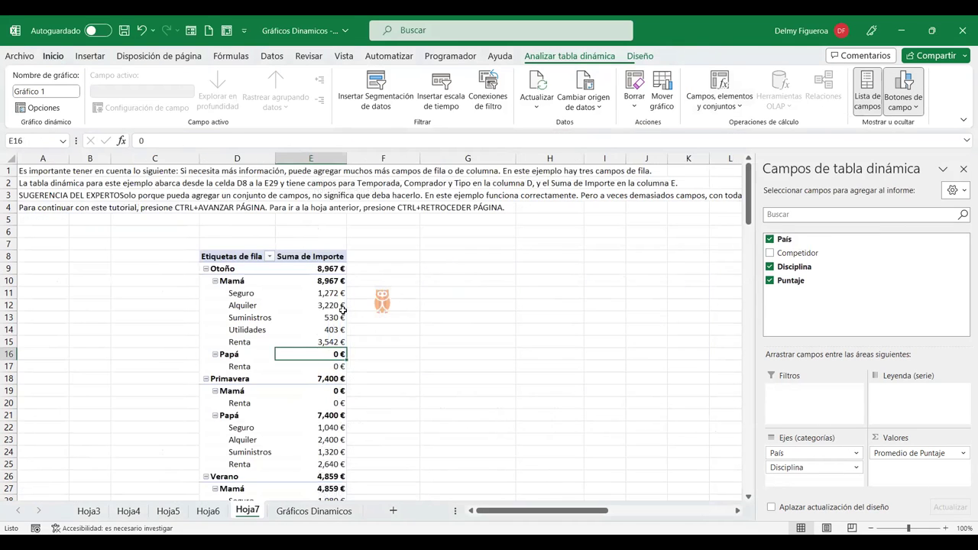
Step: Review the Hoja7 pivot's solve order, selecting its single item Renta = Alquiler *1.1
left_click(599, 59)
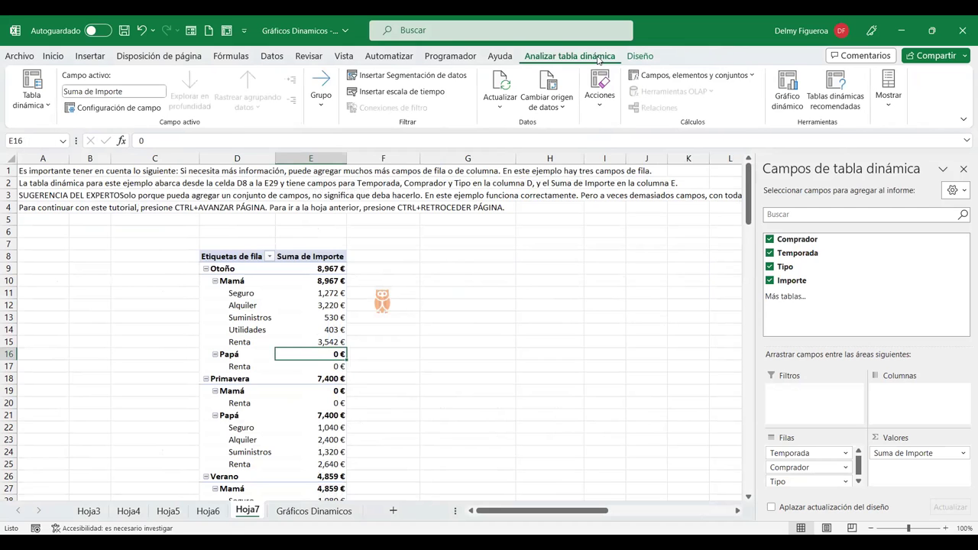
left_click(735, 81)
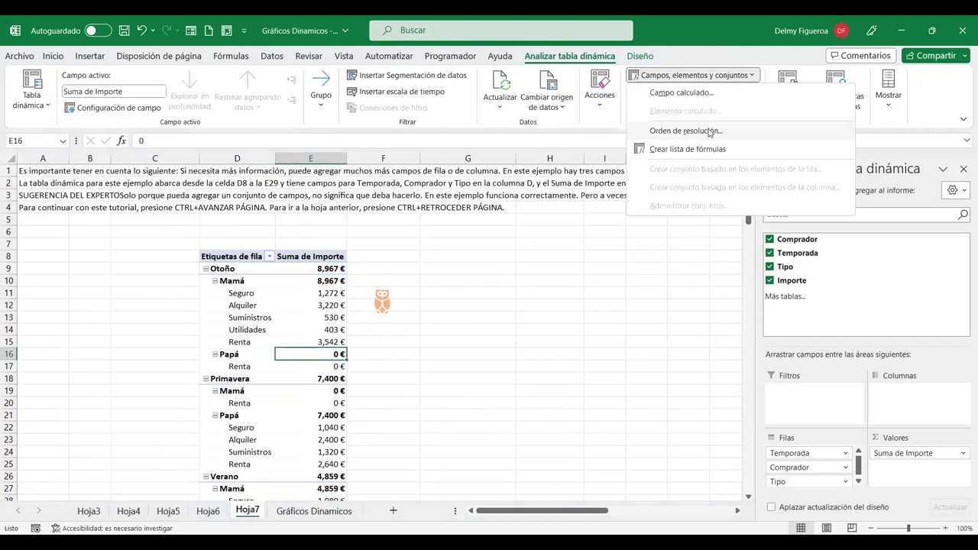
left_click(715, 134)
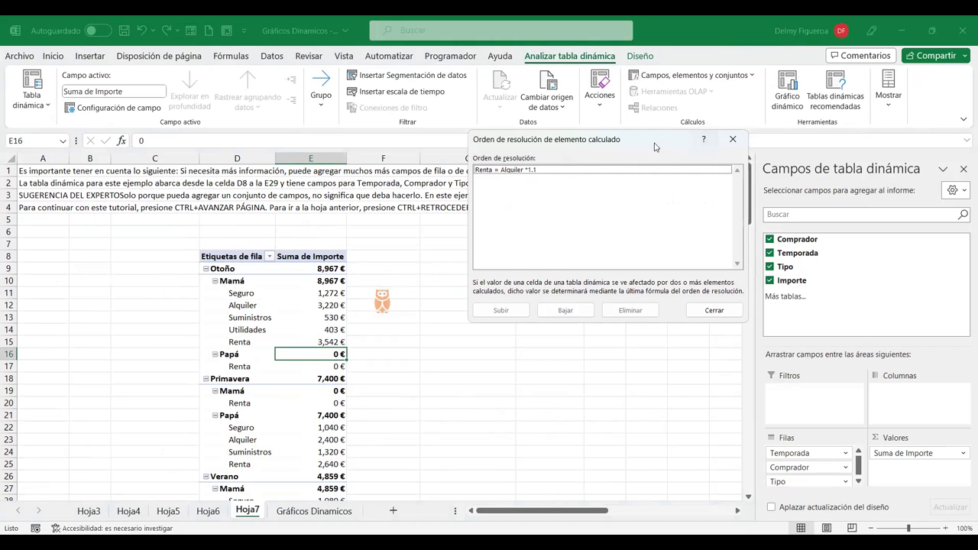
left_click(541, 171)
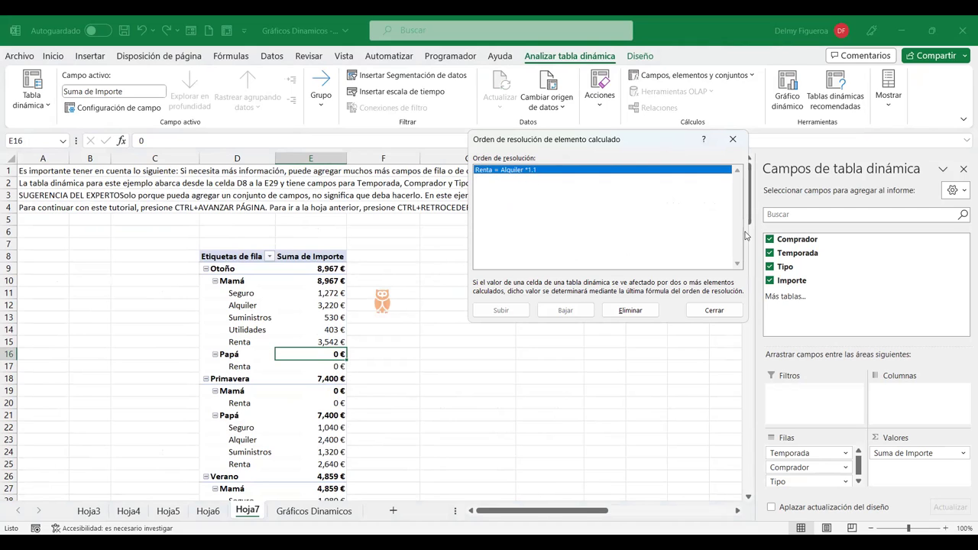
left_click(715, 310)
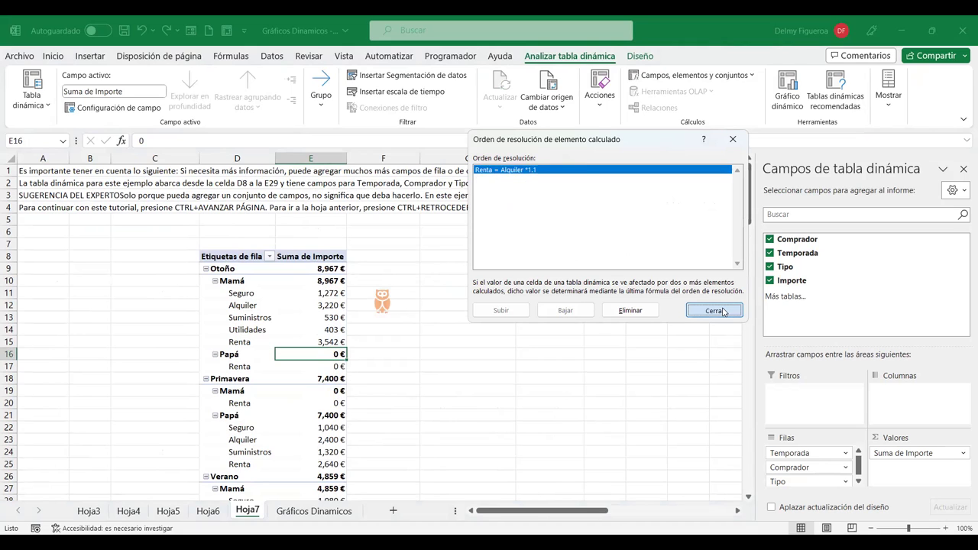
left_click(752, 76)
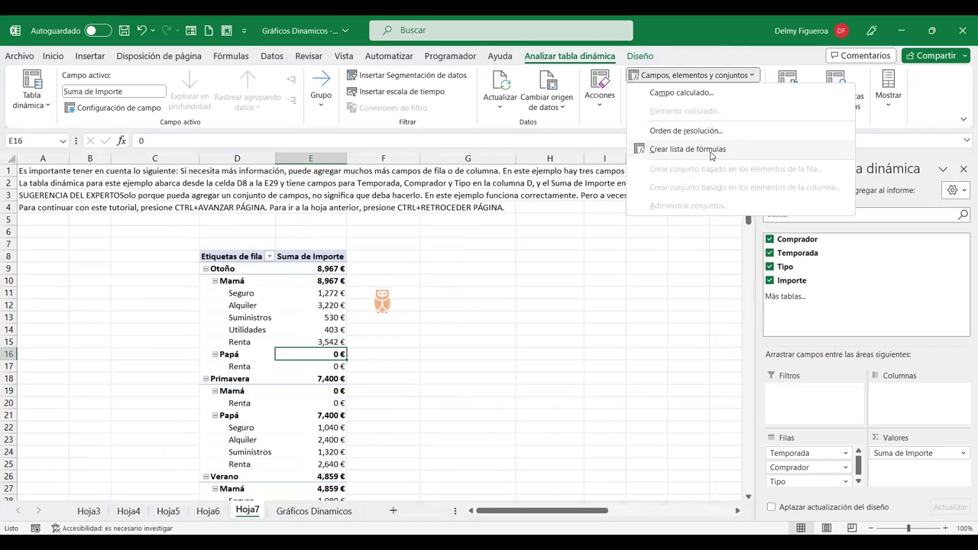
Step: List the pivot's formulas on new sheet Hoja8, then reselect Papá's Otoño Renta item
left_click(710, 151)
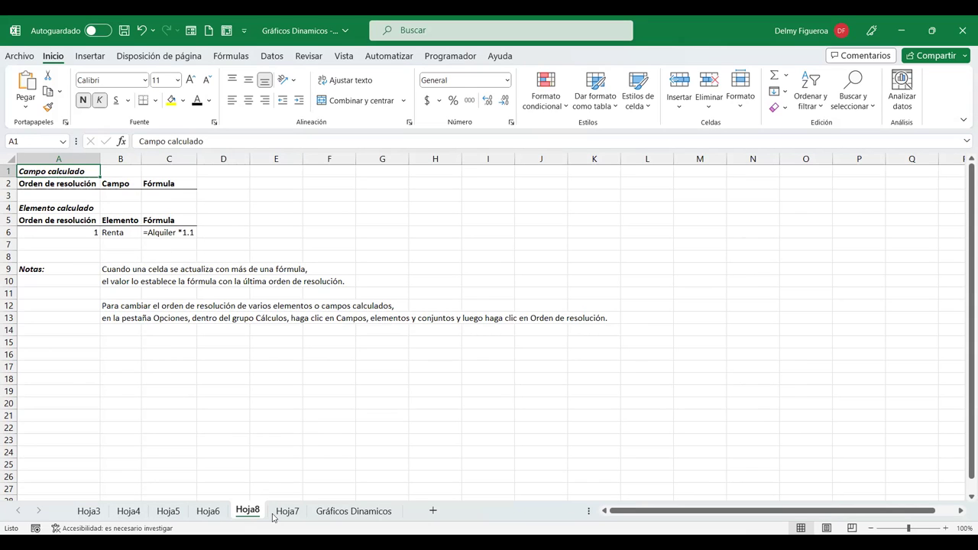
left_click(296, 511)
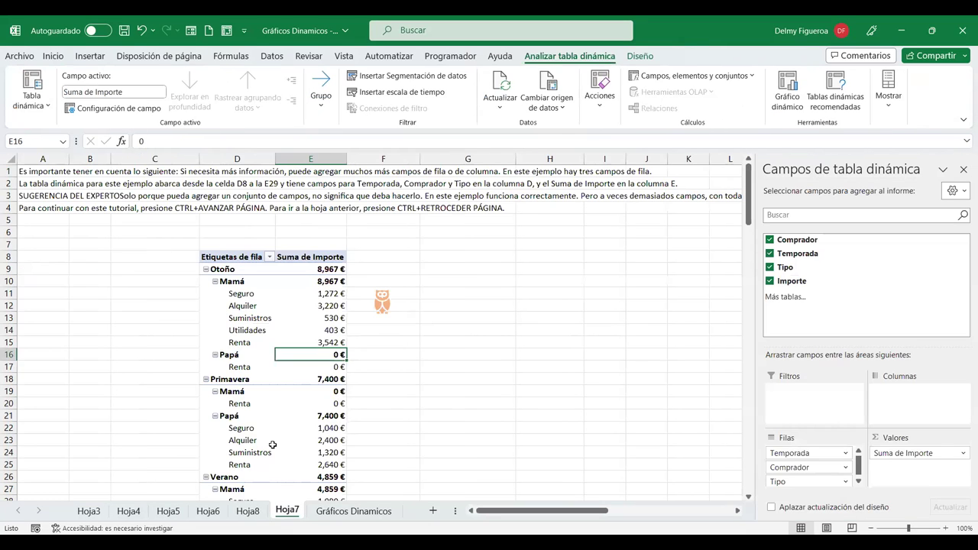
left_click(236, 366)
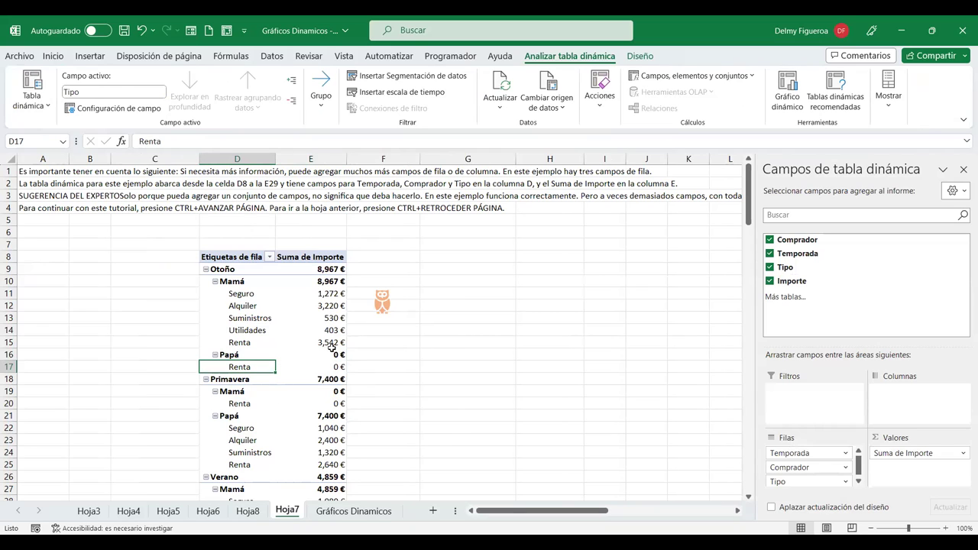
left_click(732, 76)
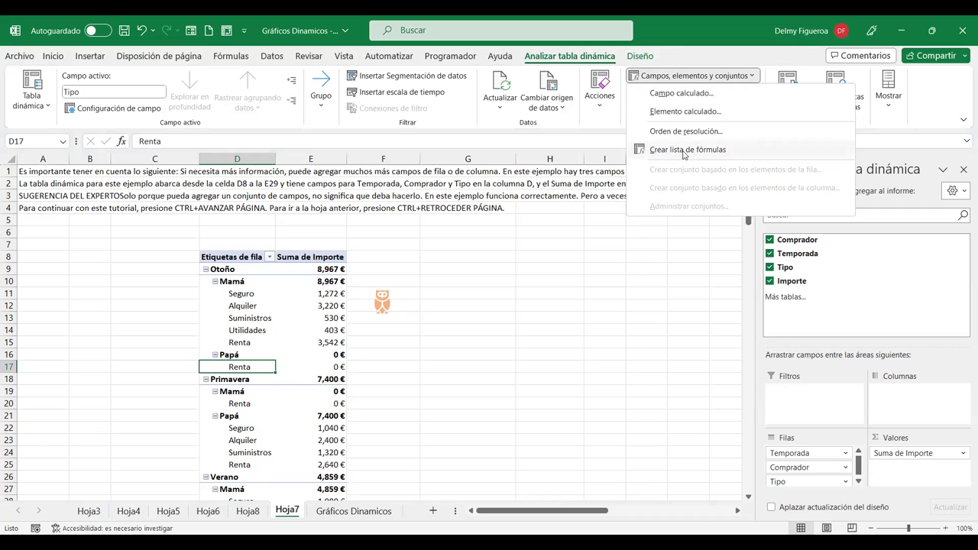
Step: Review the Renta formula on Hoja8, then move through the sheets to Hoja6
left_click(249, 511)
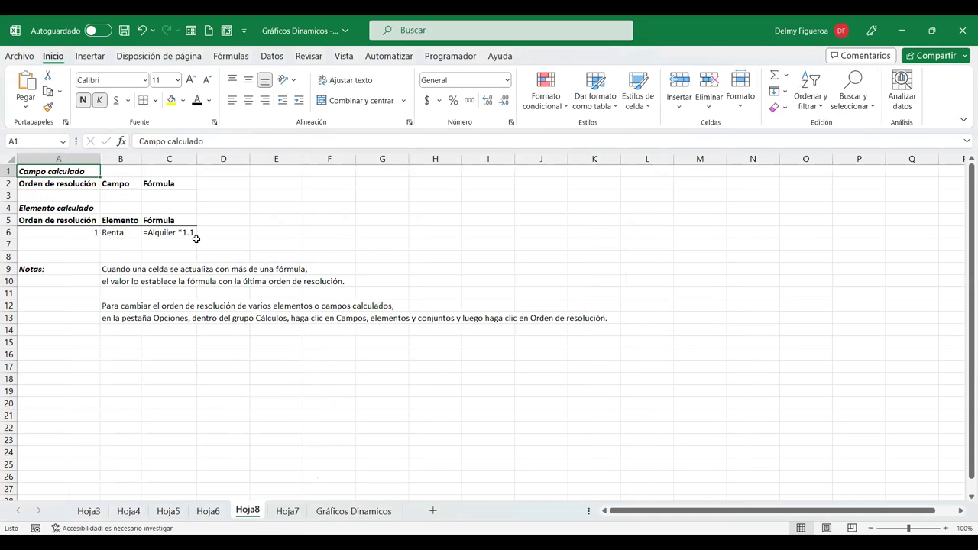
left_click(221, 233)
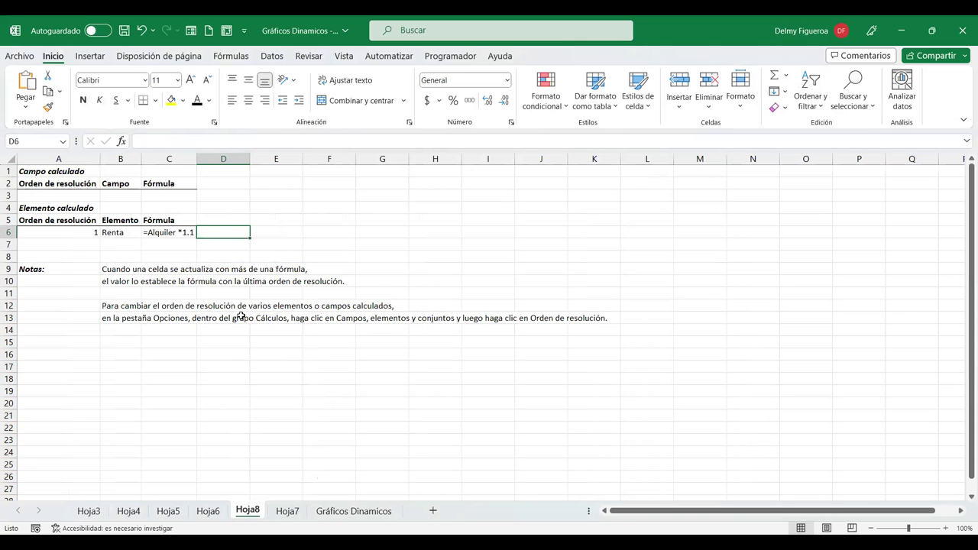
left_click(347, 513)
left_click(287, 511)
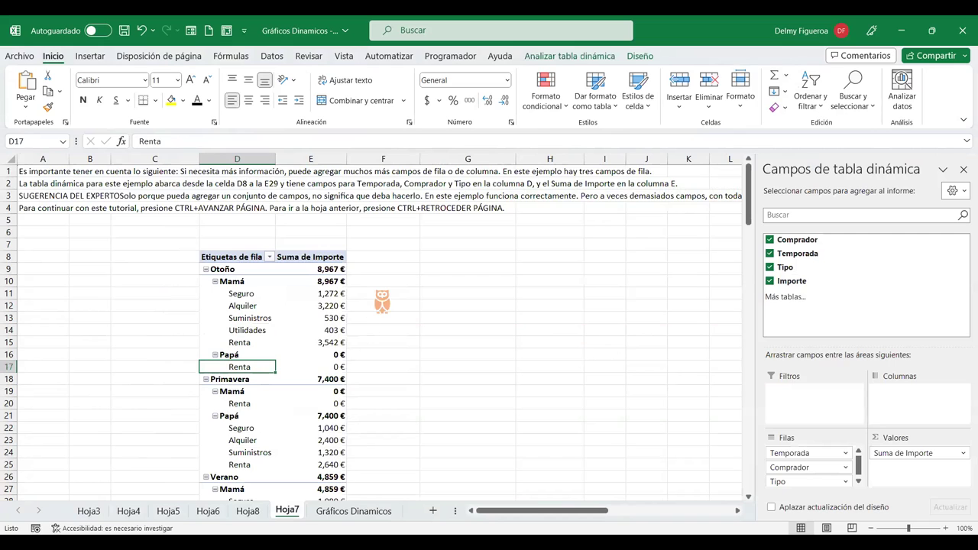
left_click(248, 511)
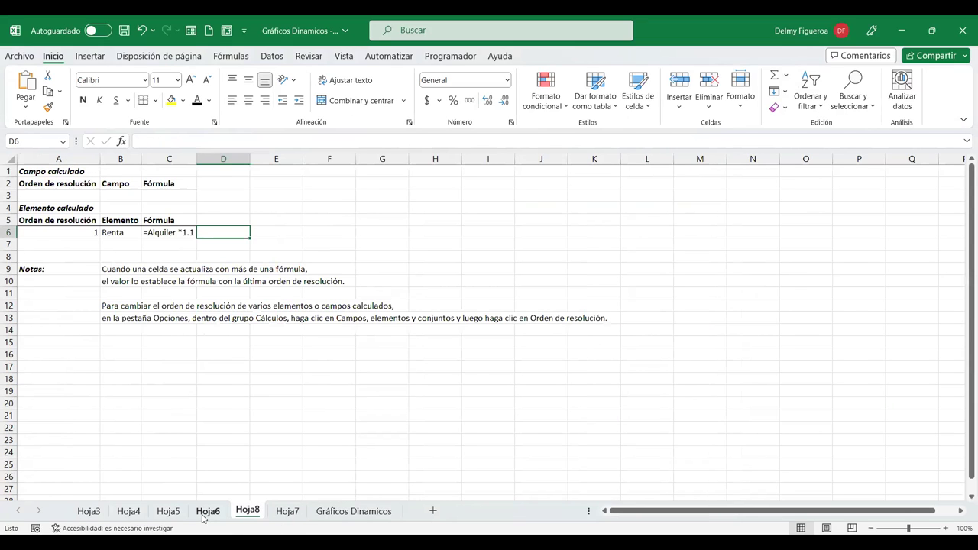
left_click(207, 511)
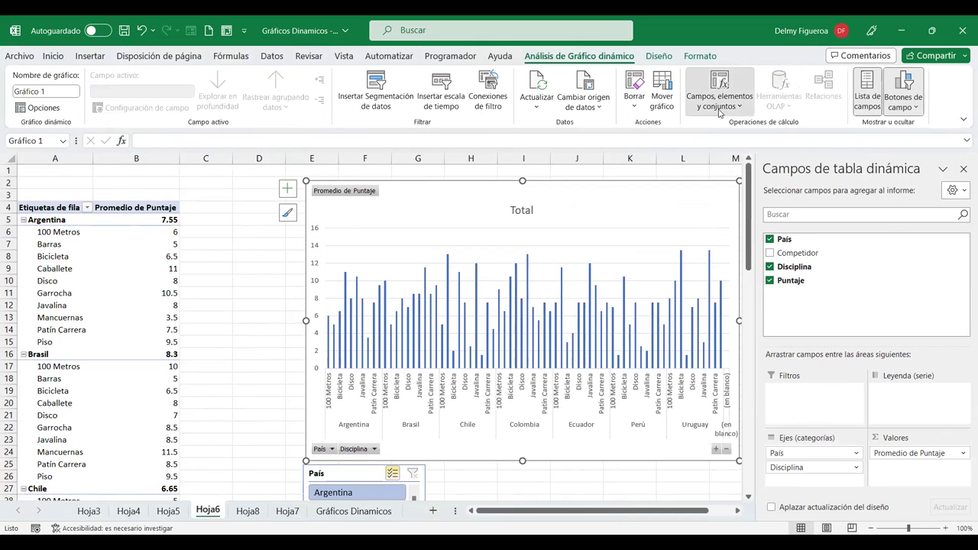
Step: Check the chart's calculated-field options, then bring up the pivot chart Diseño tools
left_click(718, 107)
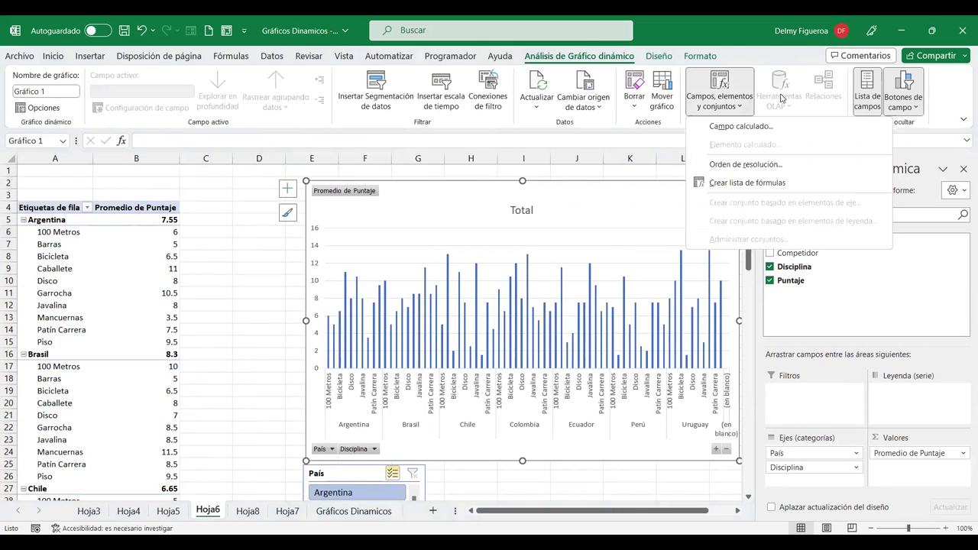
left_click(783, 98)
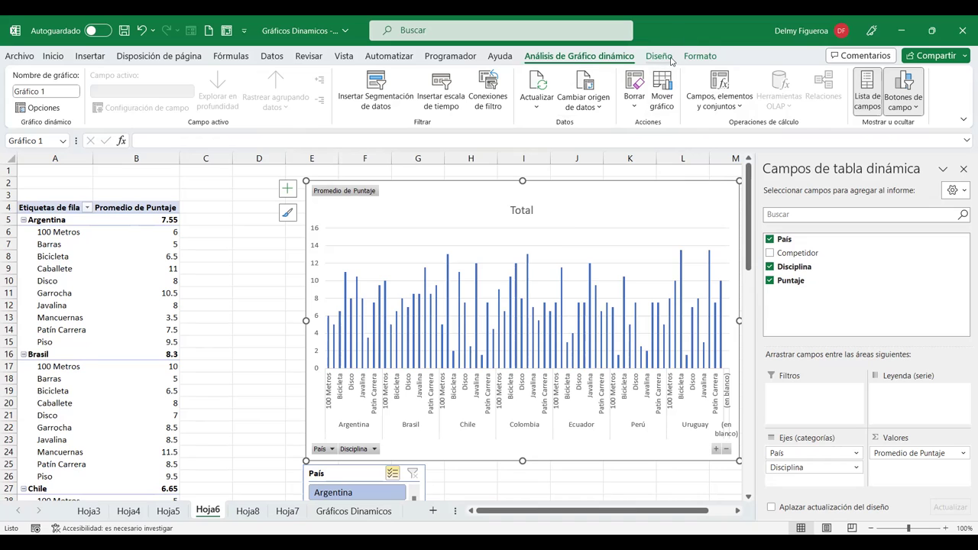
left_click(670, 58)
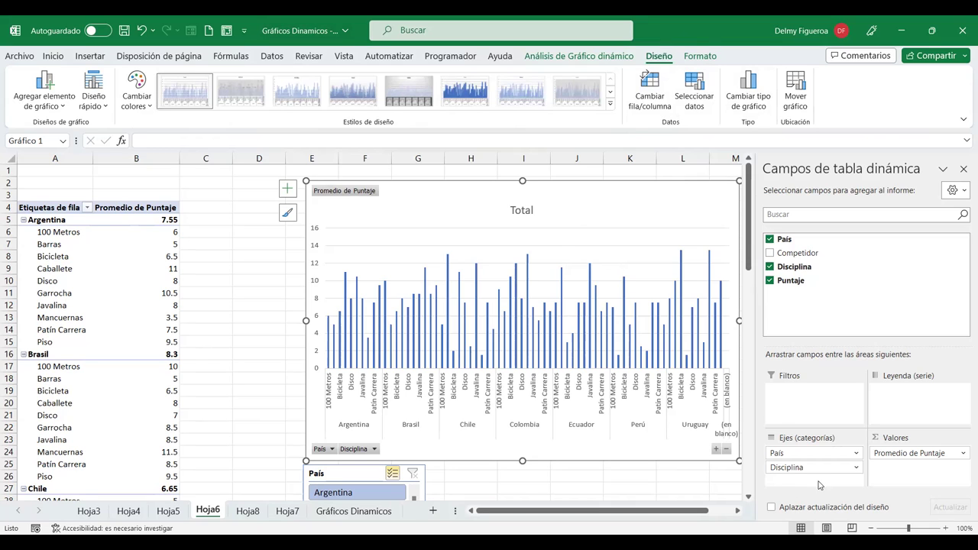
Step: Move Disciplina into Filtros so the chart plots average Puntaje for seven countries
left_click_drag(787, 467, 811, 398)
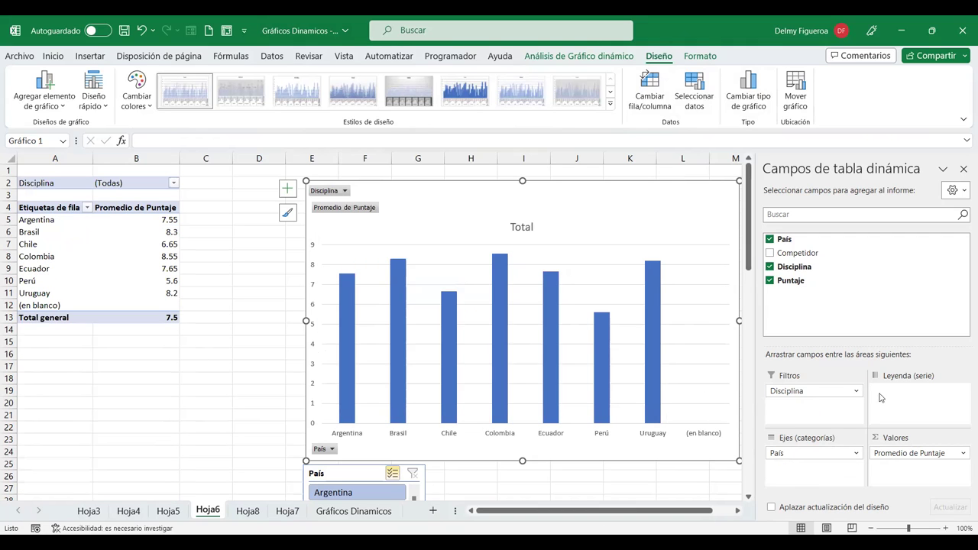
left_click(60, 107)
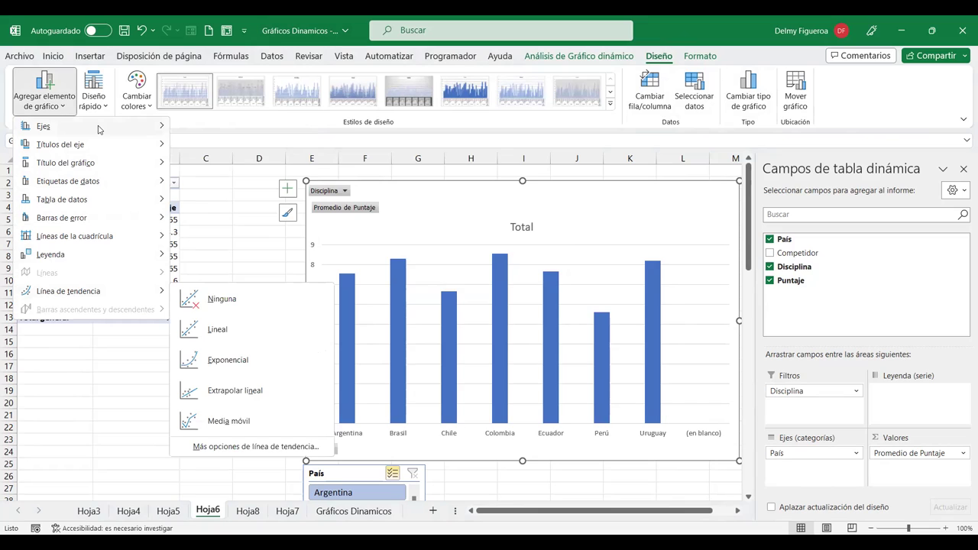
mouse_move(61, 144)
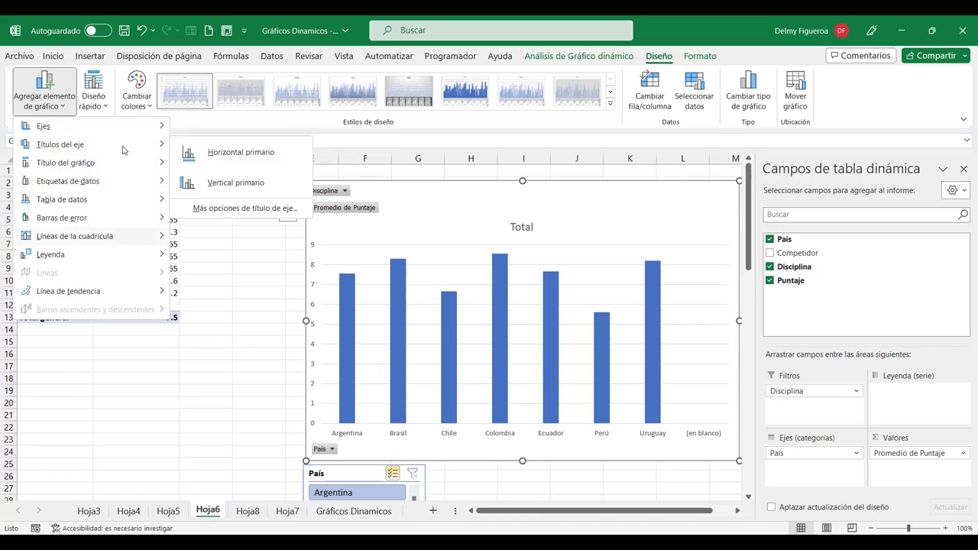
Step: Try quick layouts: Diseño 5 with a data table, then axis titles with a side legend
left_click(104, 111)
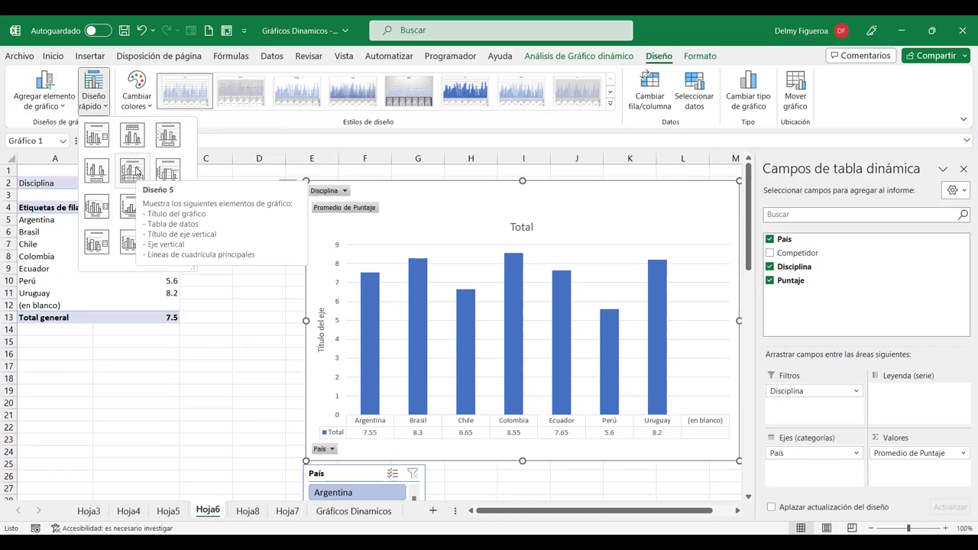
left_click(135, 170)
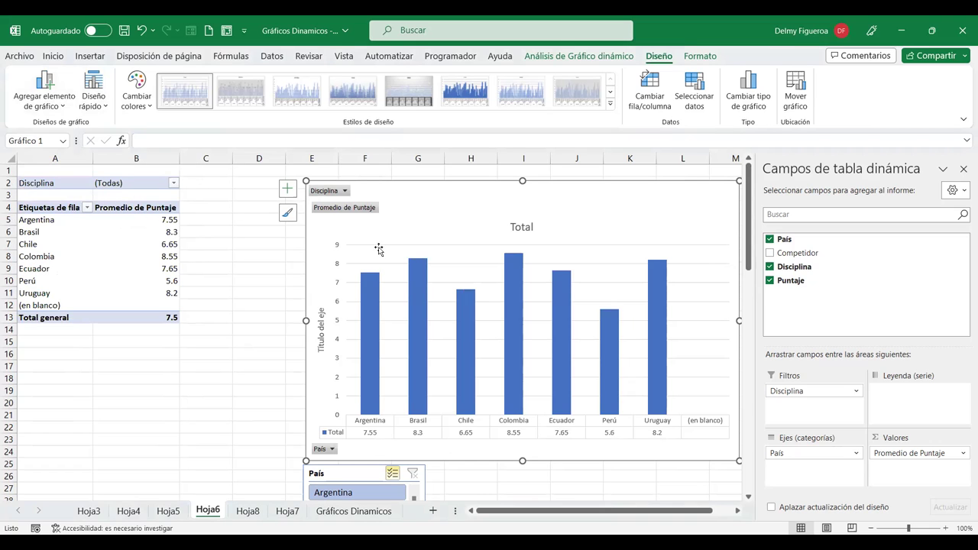
left_click(101, 111)
left_click(165, 210)
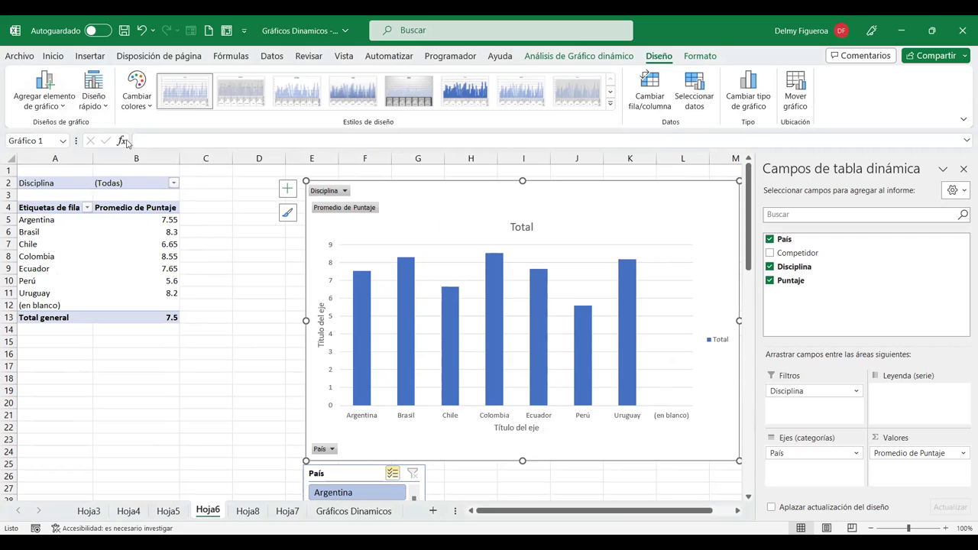
left_click(94, 92)
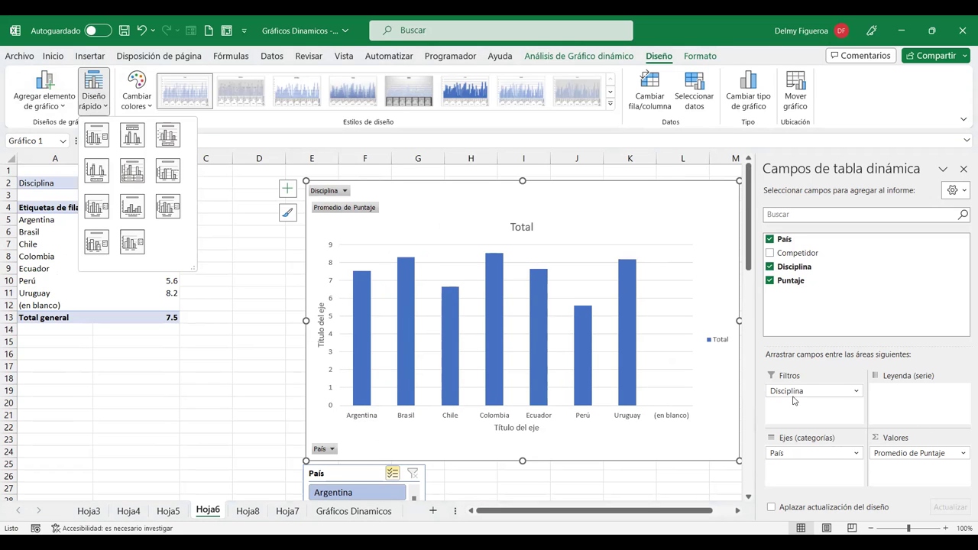
Step: Rearrange Disciplina and País fields, then apply the quick layout with value labels inside bars
left_click_drag(793, 397, 914, 416)
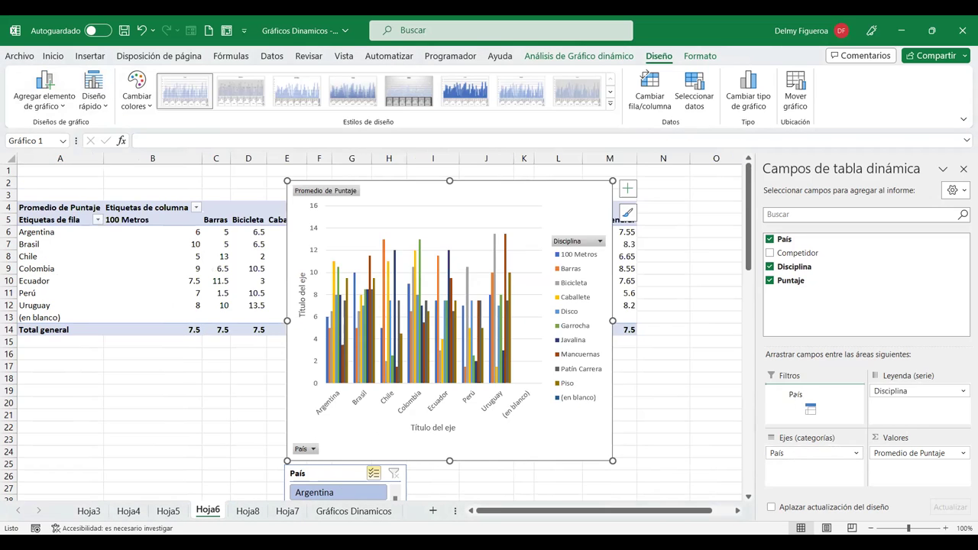
left_click_drag(814, 454, 814, 392)
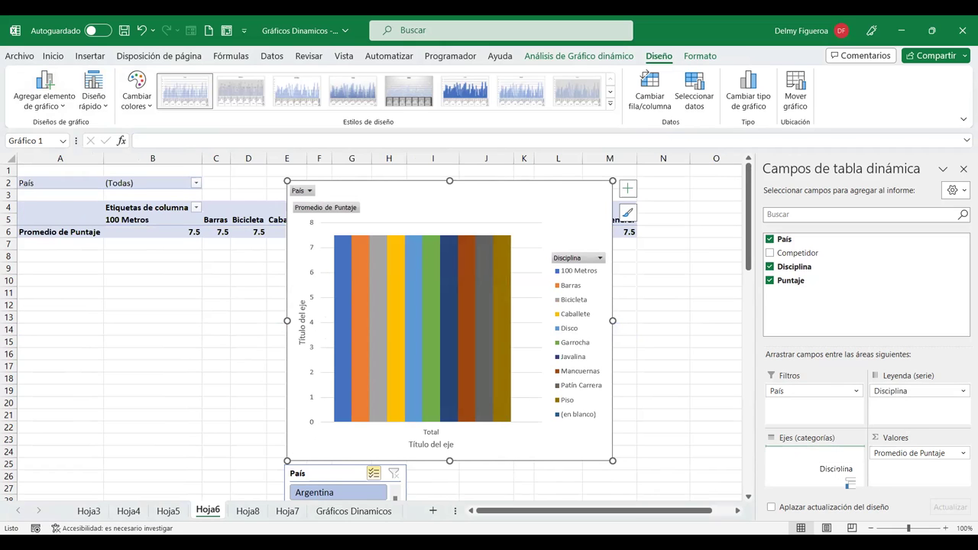
mouse_move(917, 391)
left_mouse_down()
mouse_move(814, 458)
mouse_move(821, 405)
mouse_move(829, 455)
left_mouse_up()
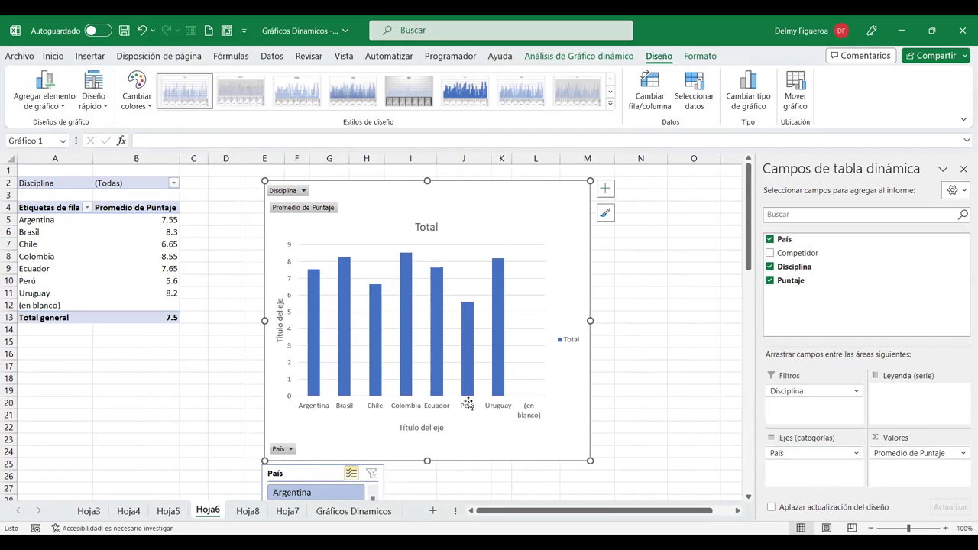
left_click(100, 104)
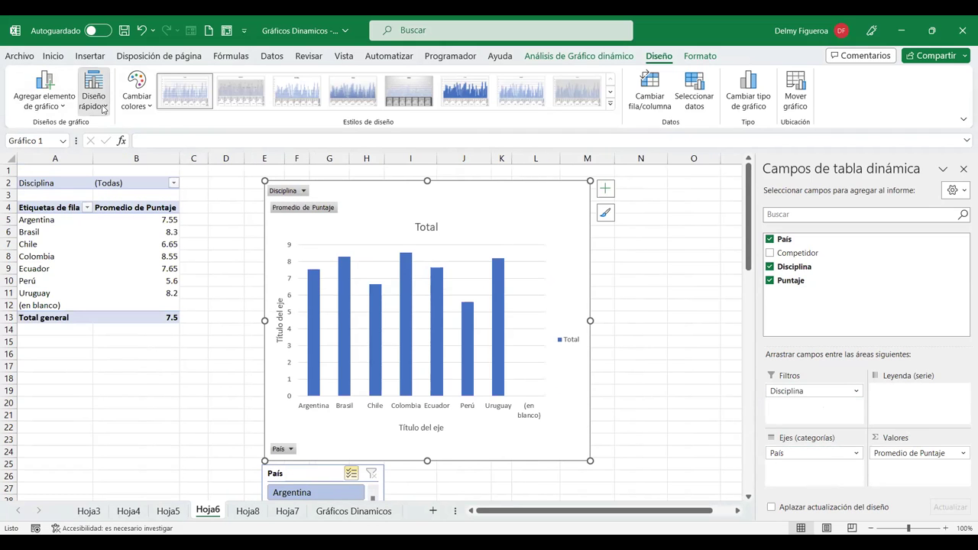
left_click(96, 243)
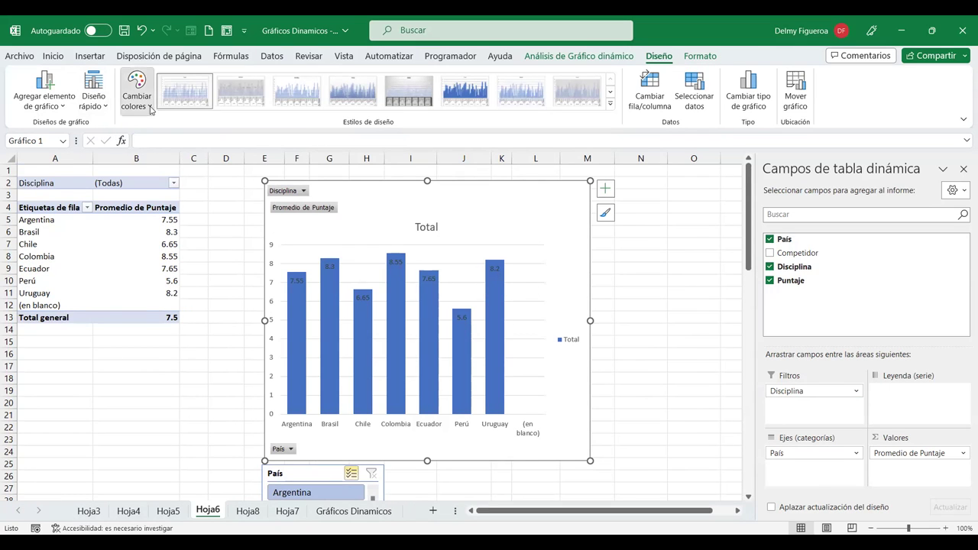
Step: Try orange, monochrome orange and blue palettes, then settle on the green colour palette
left_click(150, 110)
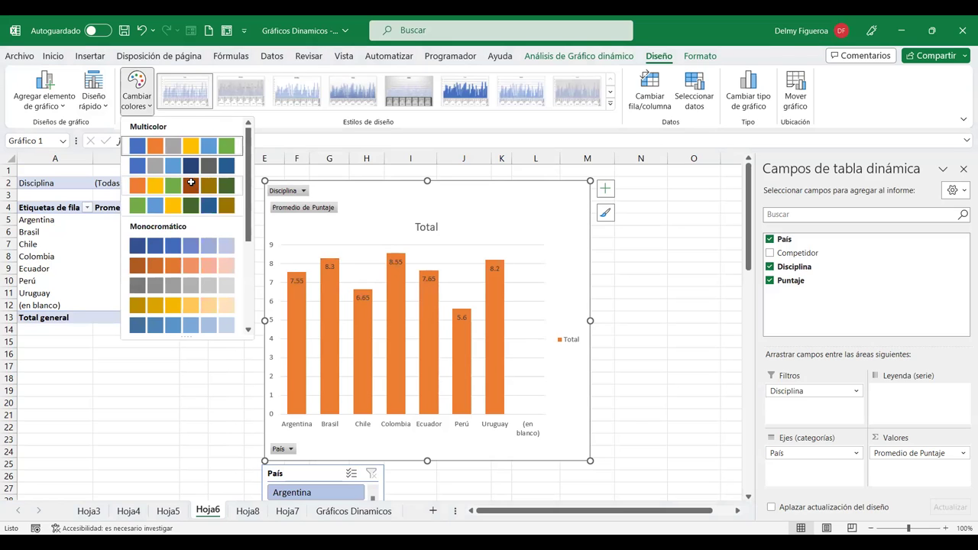
left_click(191, 184)
left_click(137, 92)
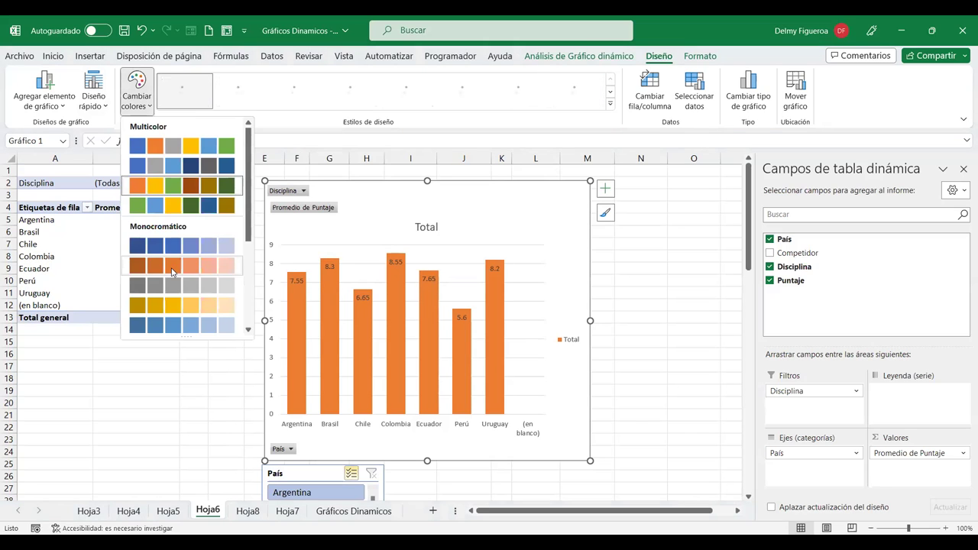
left_click(172, 271)
left_click(137, 95)
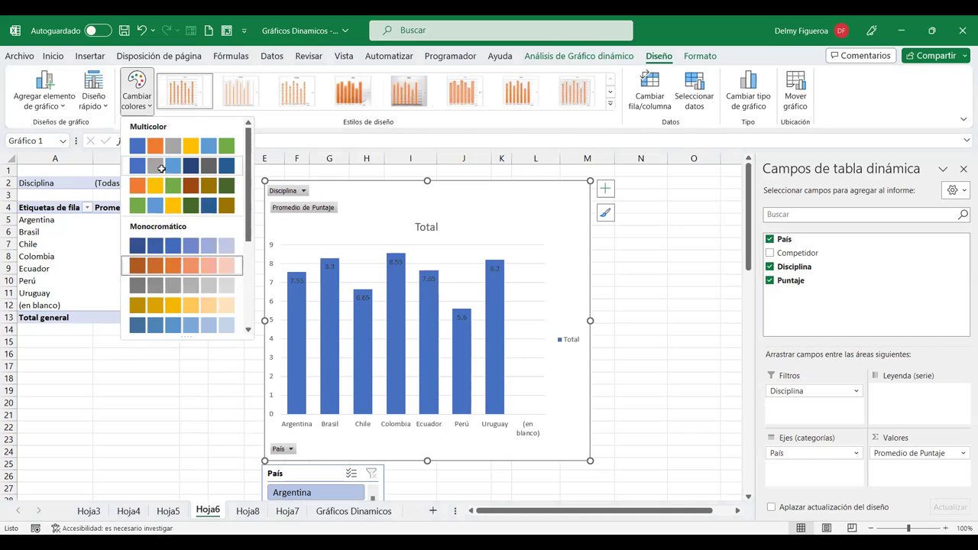
left_click(161, 168)
left_click(148, 107)
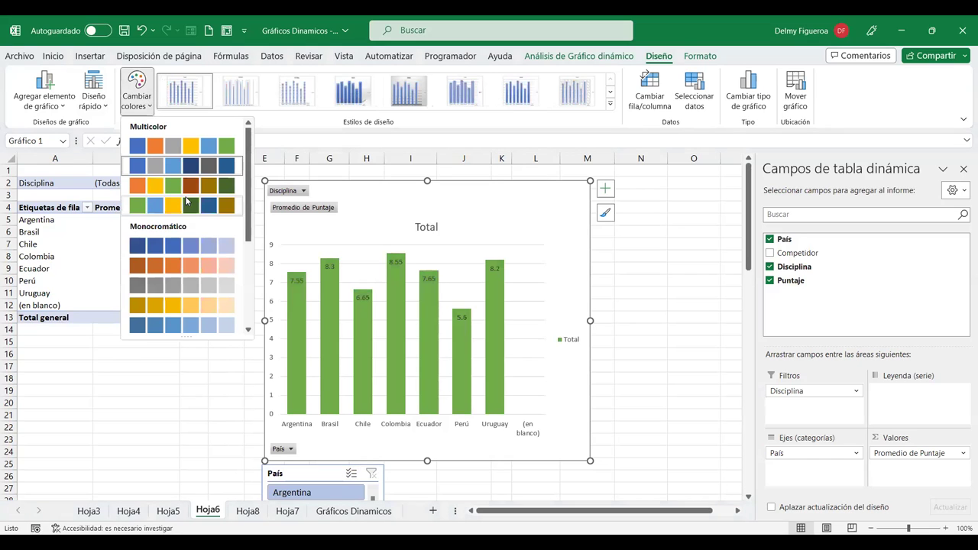
left_click(175, 210)
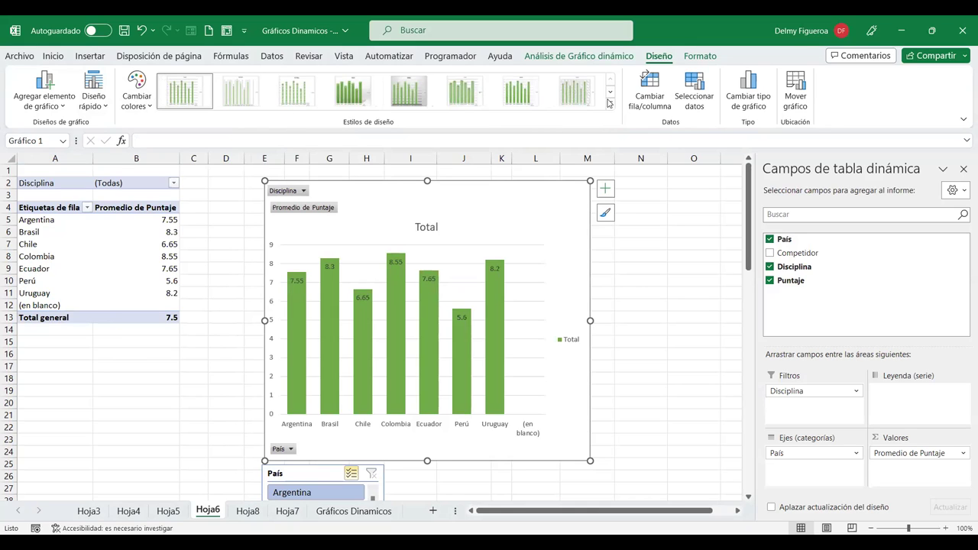
Step: Try a dark outlined-bar style, then apply the solid green bars on white chart style
left_click(409, 90)
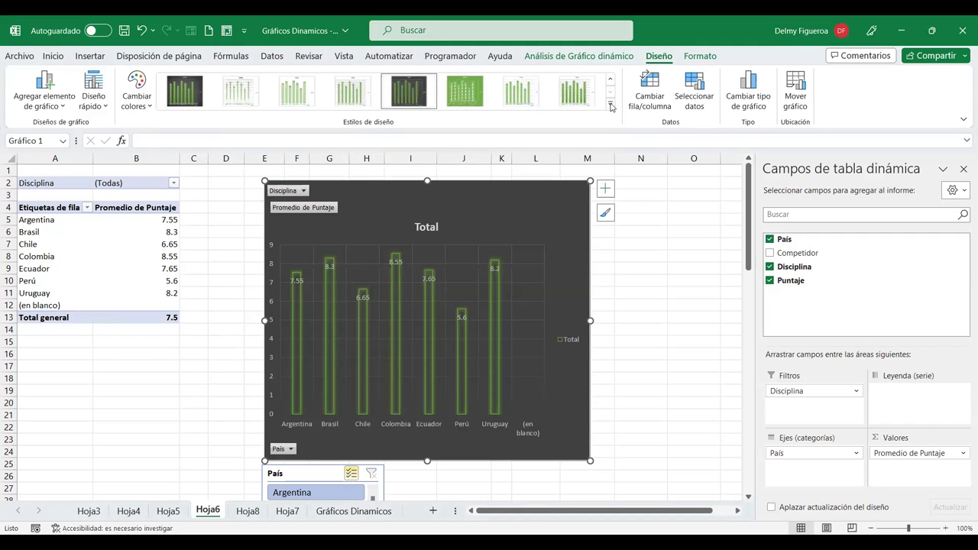
left_click(611, 107)
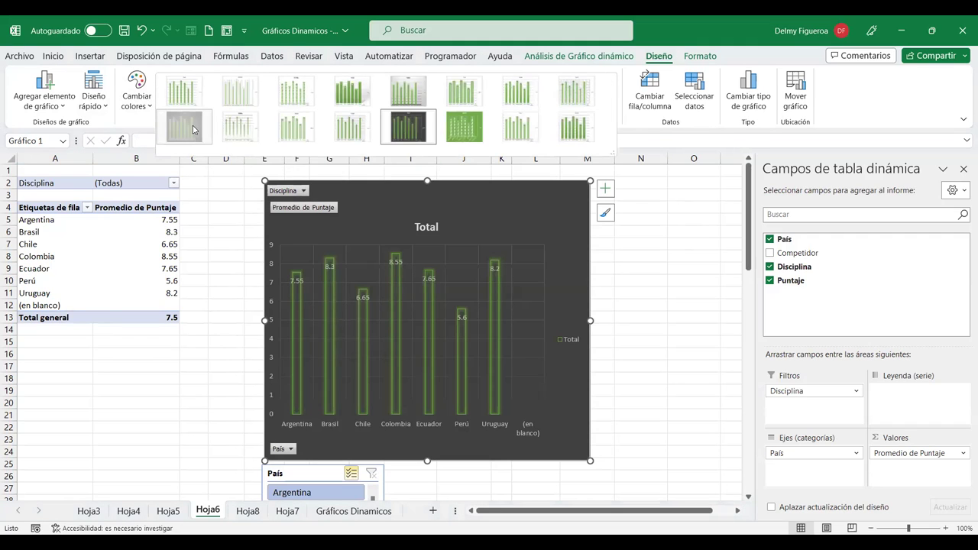
left_click(193, 129)
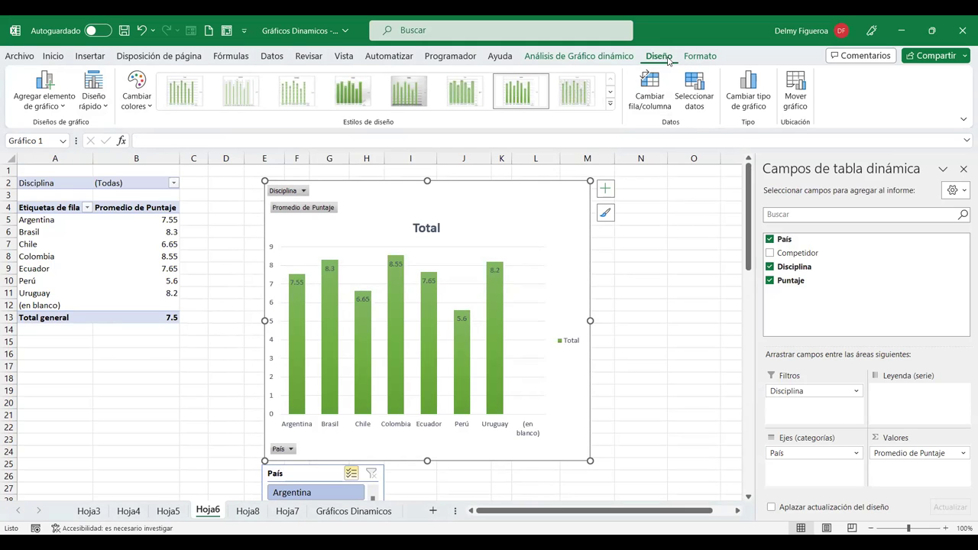
Step: Swap the chart's rows and columns so each country is a series, and reposition the chart
left_click(651, 89)
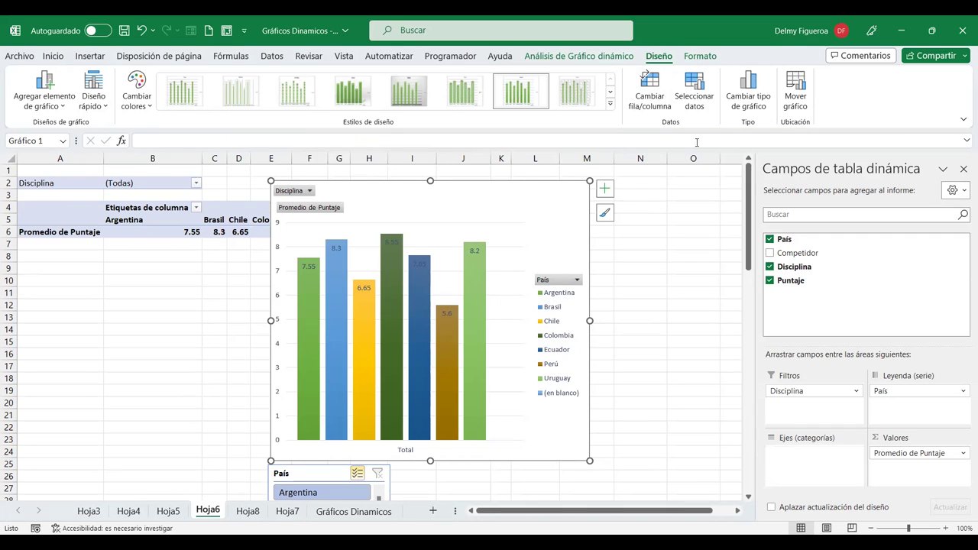
left_click_drag(525, 317, 648, 402)
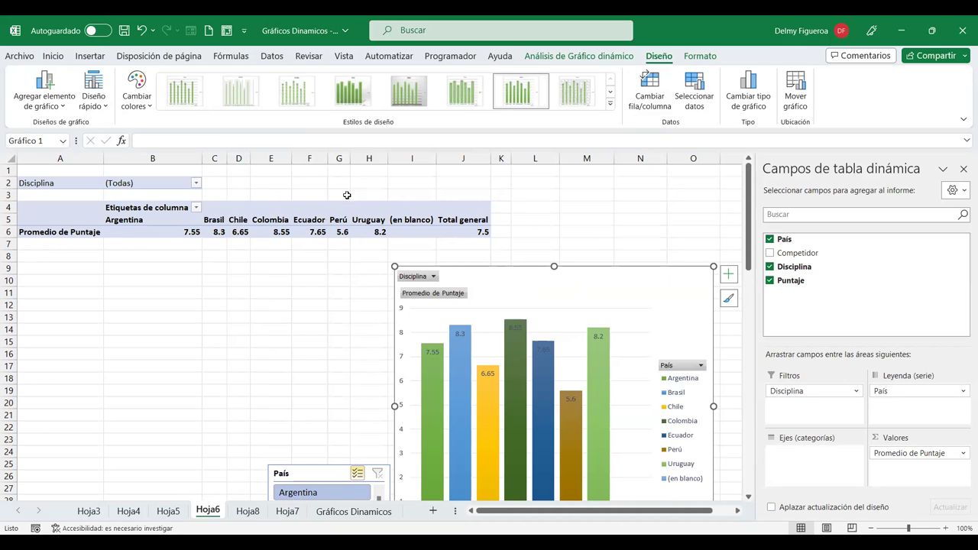
left_click_drag(579, 283, 484, 196)
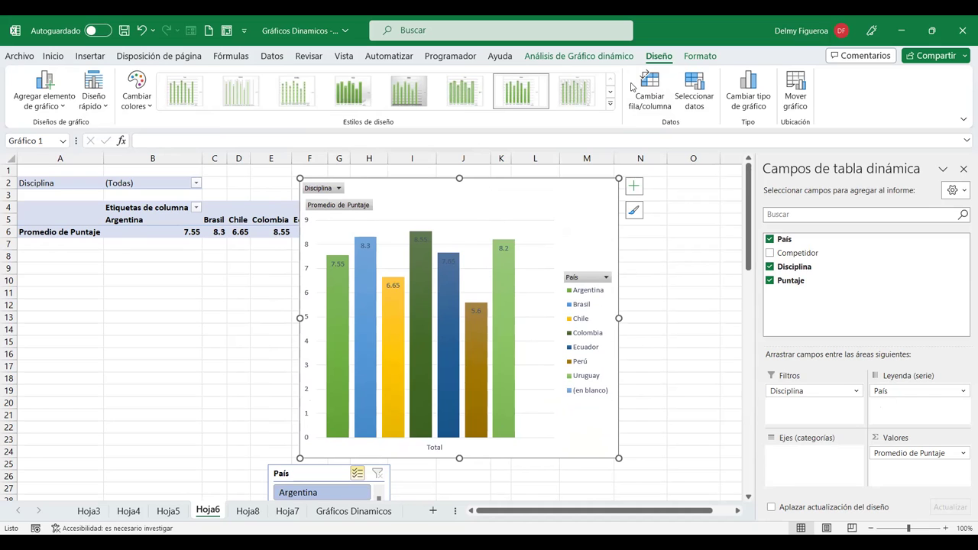
Step: Try switching series and categories in Seleccionar datos, then cancel without changes
left_click(695, 99)
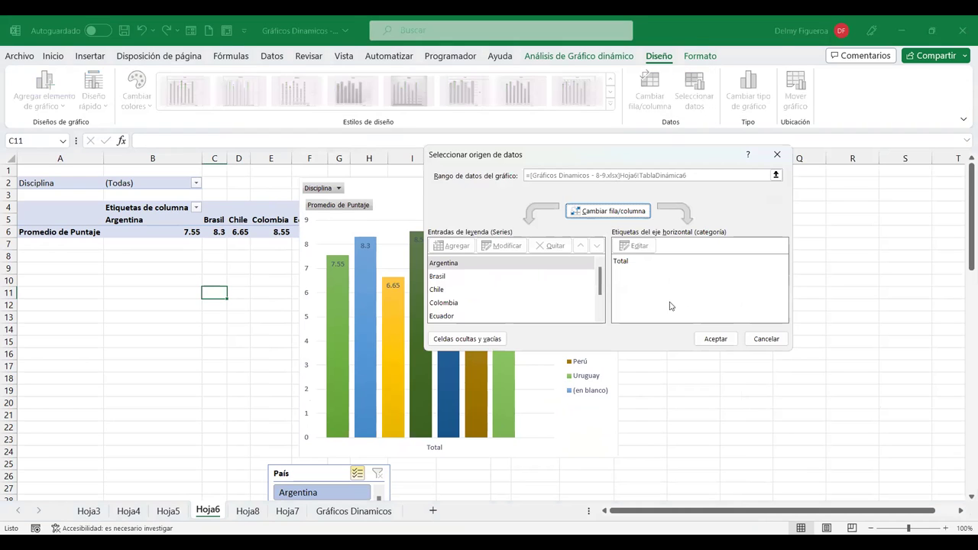
left_click(611, 211)
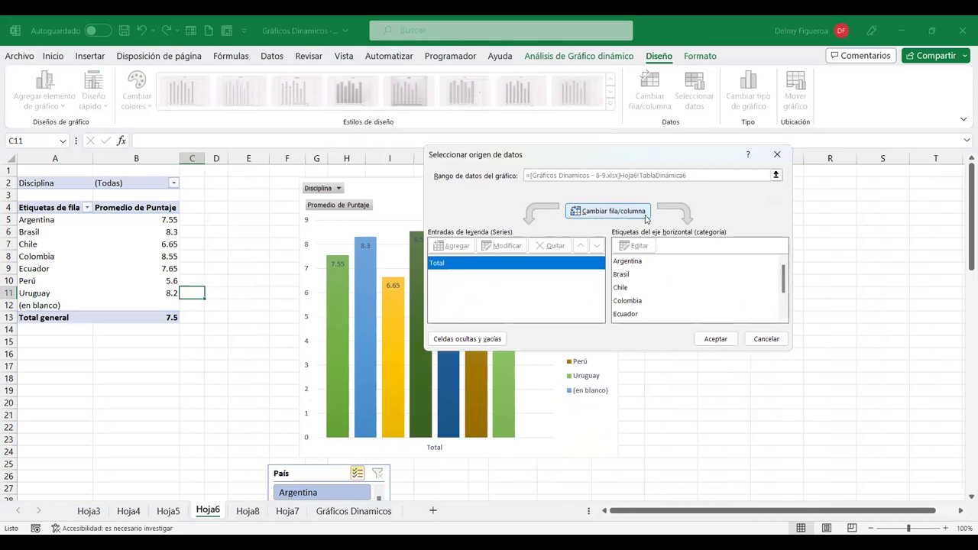
left_click(783, 340)
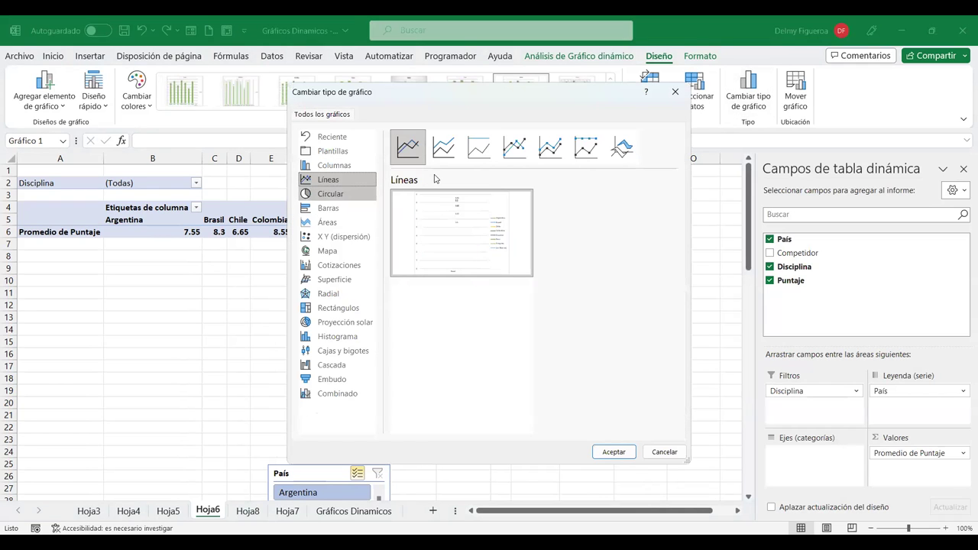
Step: After previewing line and pie types, change the pivot chart to Barras agrupadas
left_click(515, 147)
left_click(325, 195)
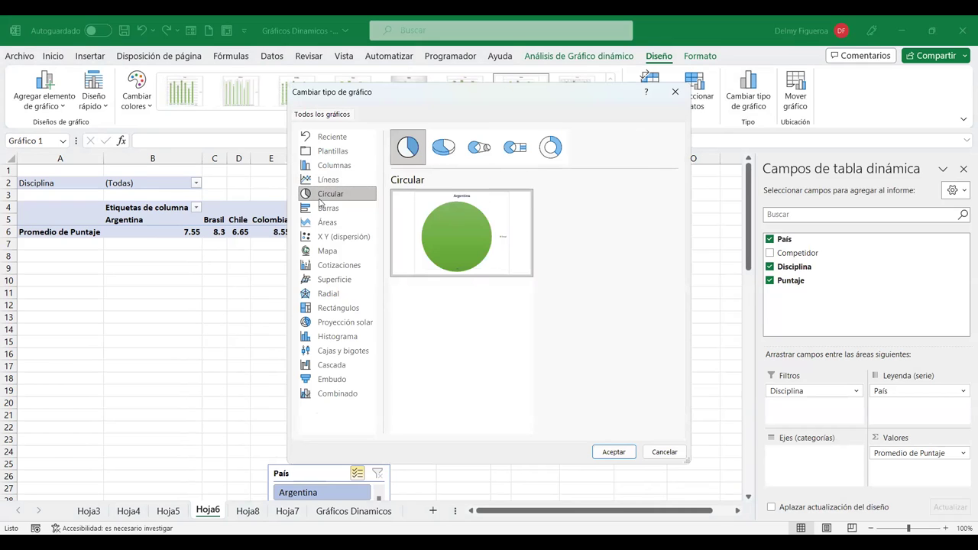
left_click(327, 208)
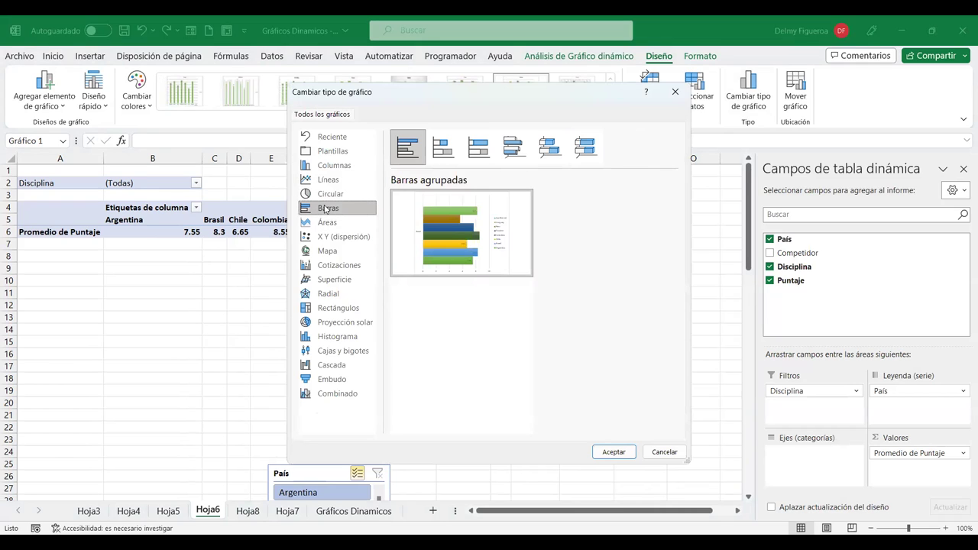
left_click(613, 453)
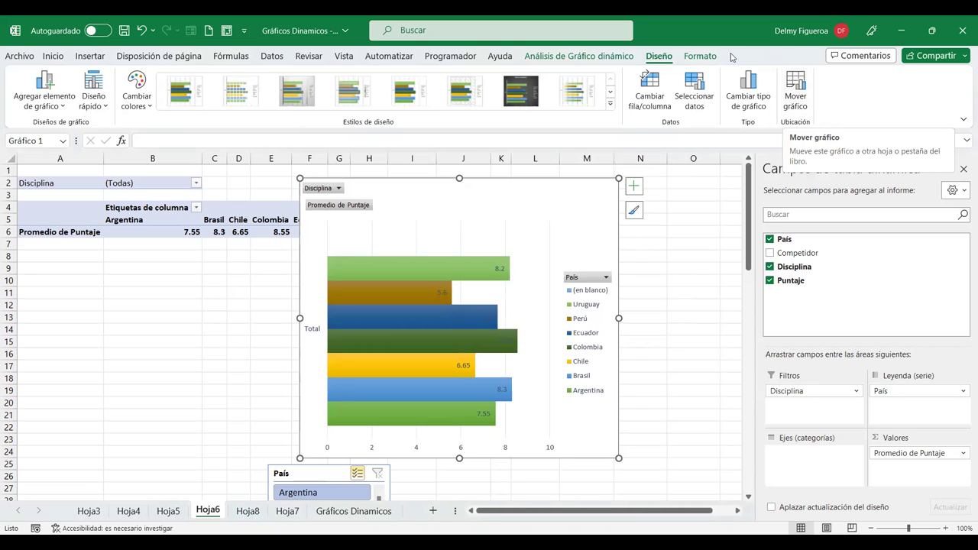
left_click(705, 58)
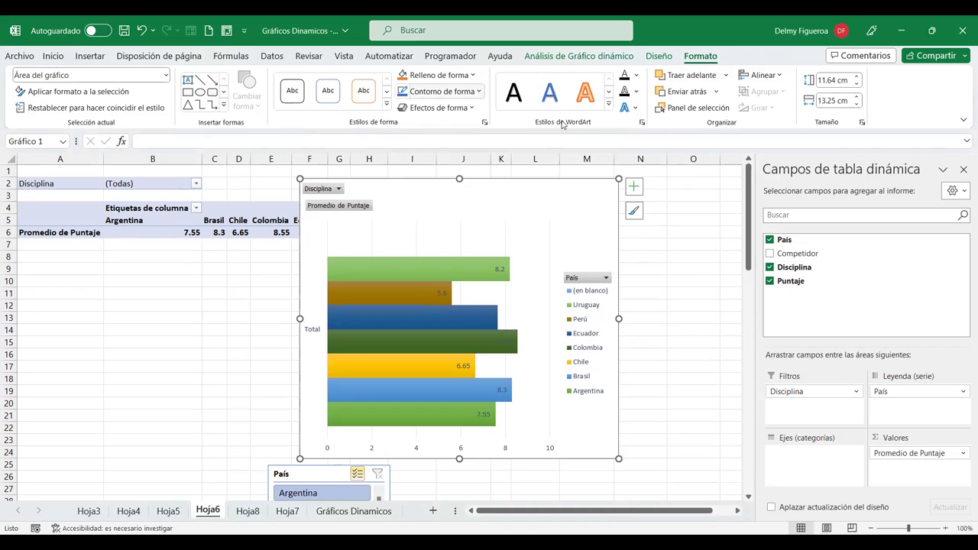
Step: Apply the Bordes suaves shape effect to the bar chart and move it below the pivot table
left_click(471, 109)
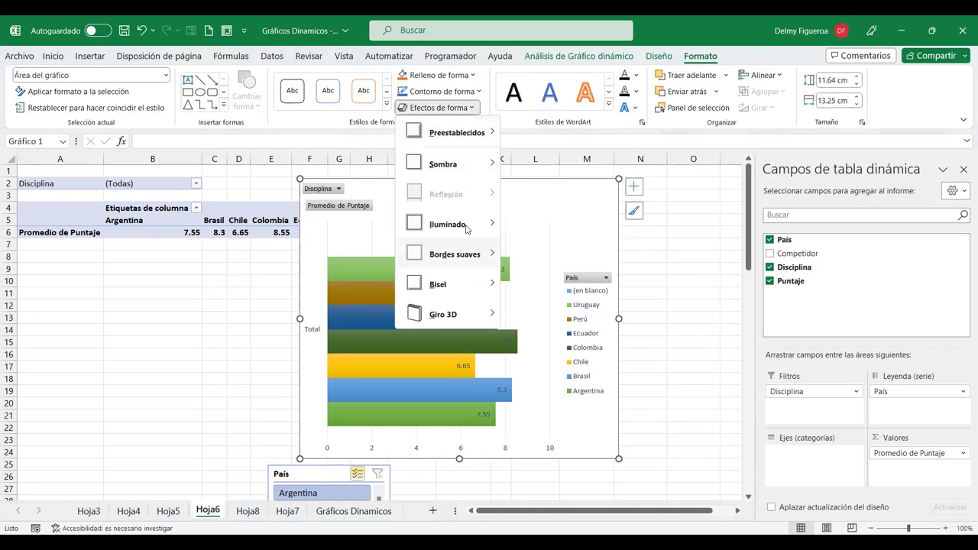
mouse_move(454, 253)
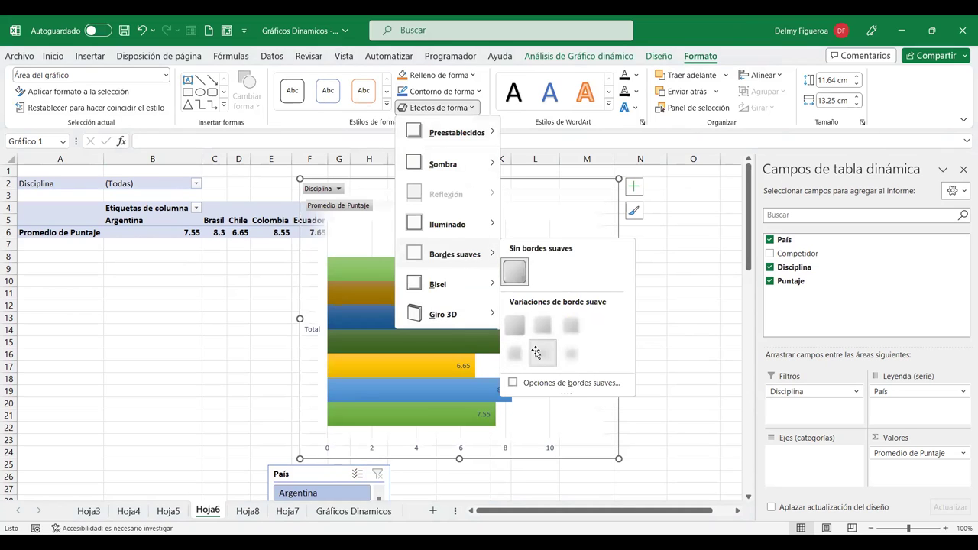
left_click(537, 353)
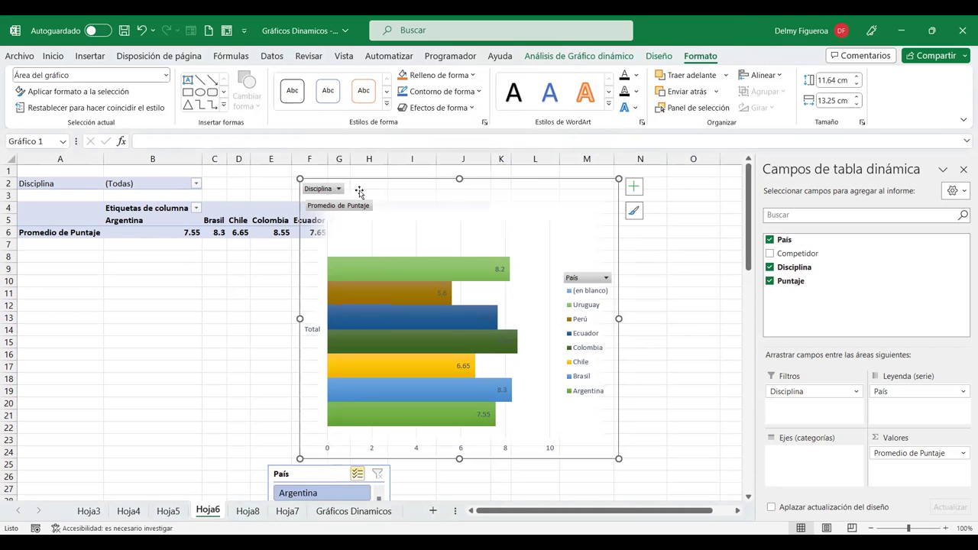
mouse_move(514, 181)
left_mouse_down()
mouse_move(553, 227)
mouse_move(539, 255)
left_mouse_up()
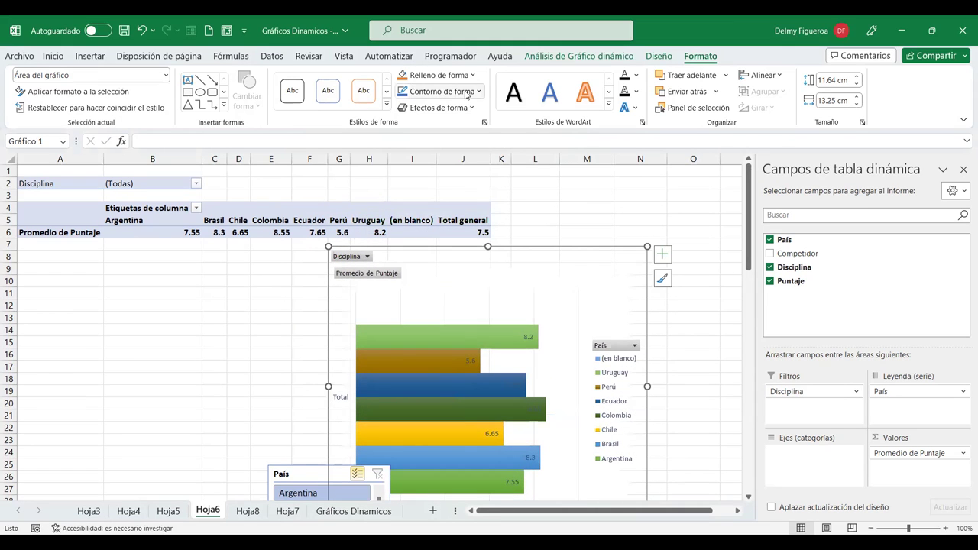
left_click(458, 107)
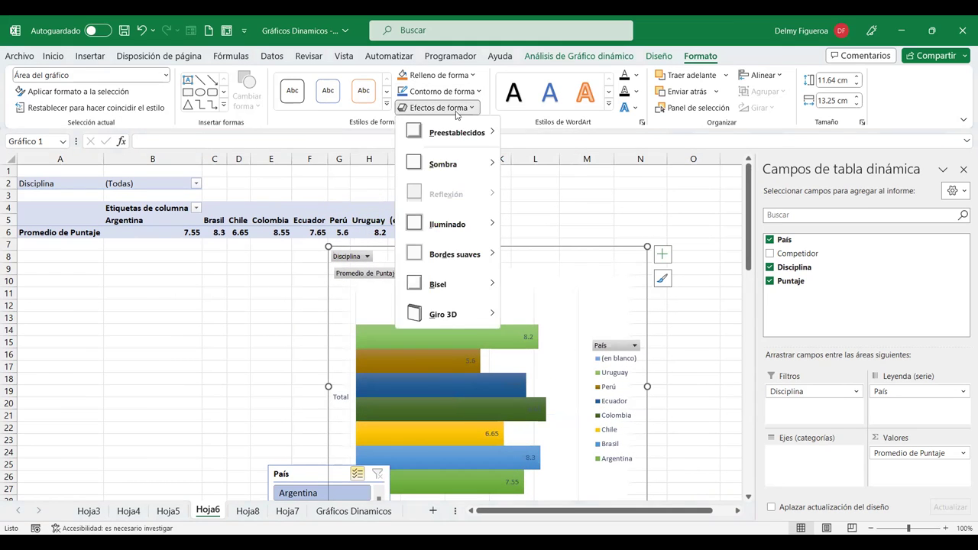
key("Escape")
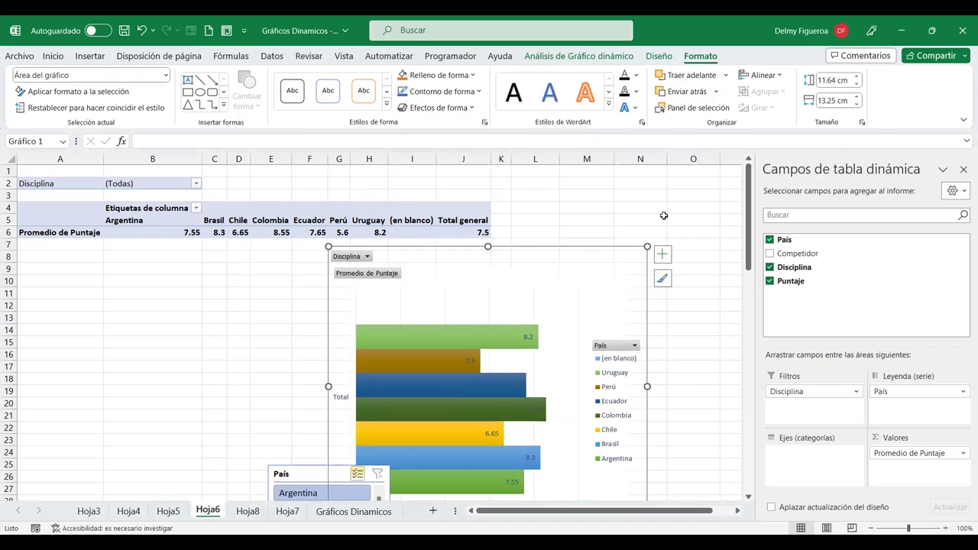
left_click(657, 194)
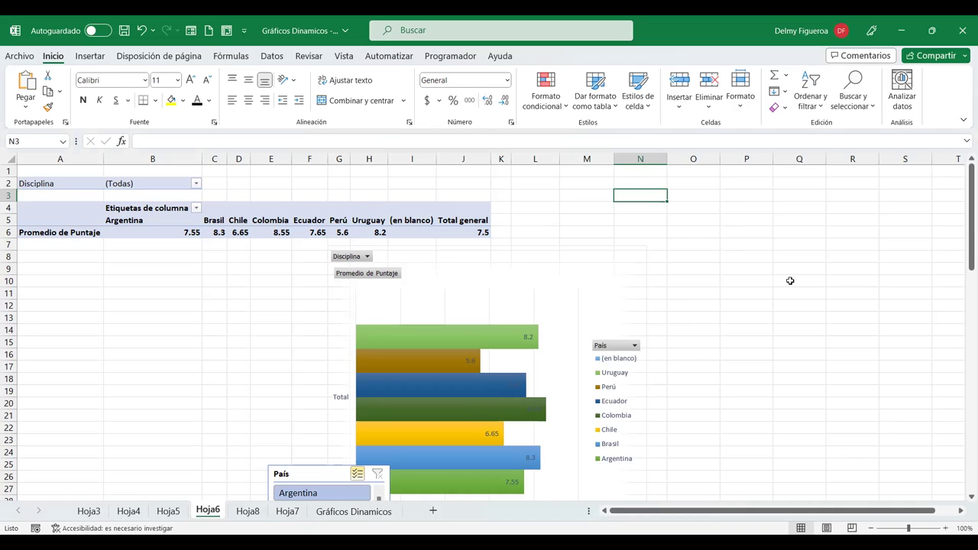
left_click(735, 227)
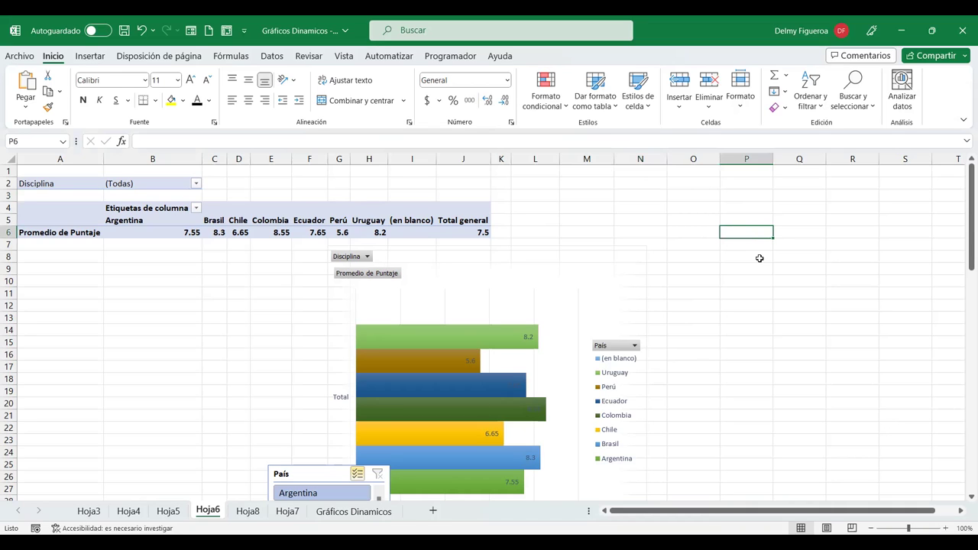
left_click(153, 346)
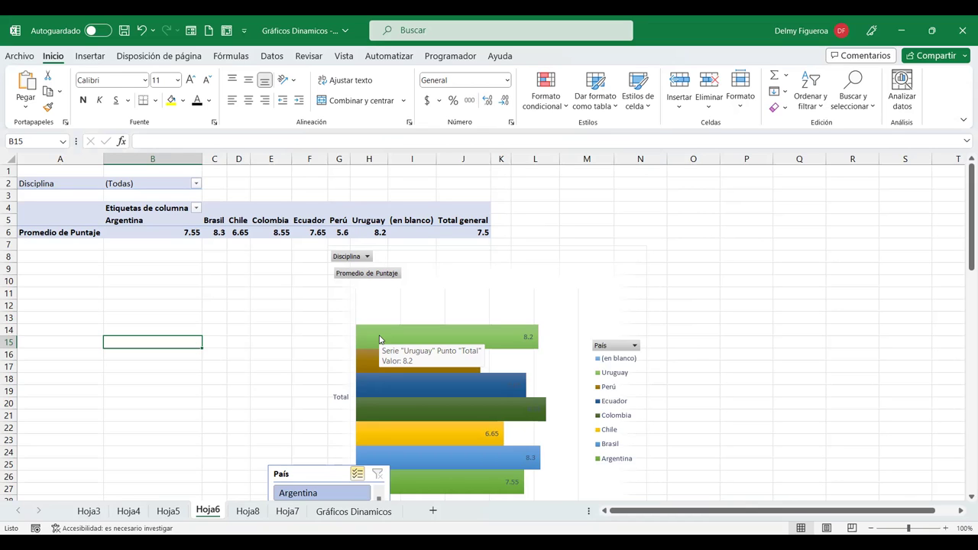
left_click(638, 172)
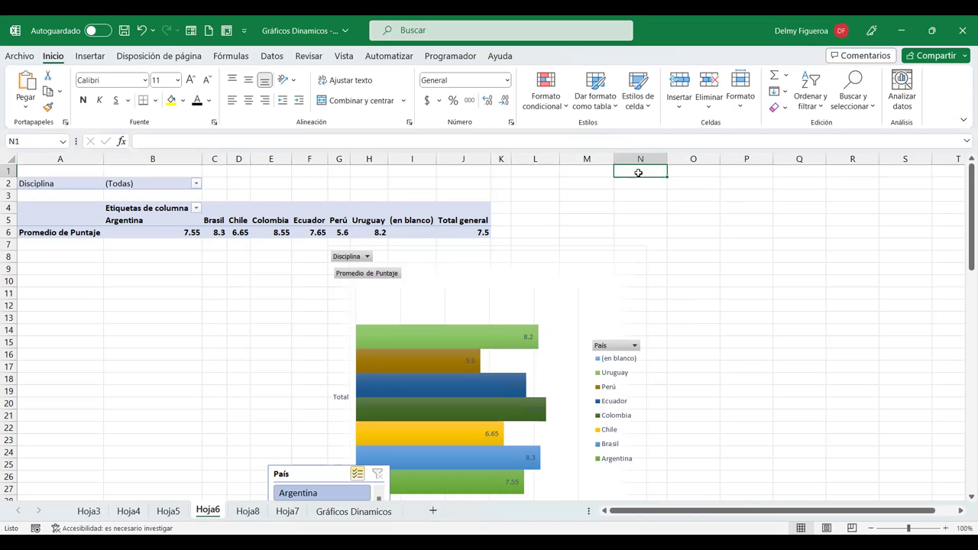
Step: Move the País slicer to the chart's left side, then select empty cell M4
left_click_drag(313, 474, 150, 310)
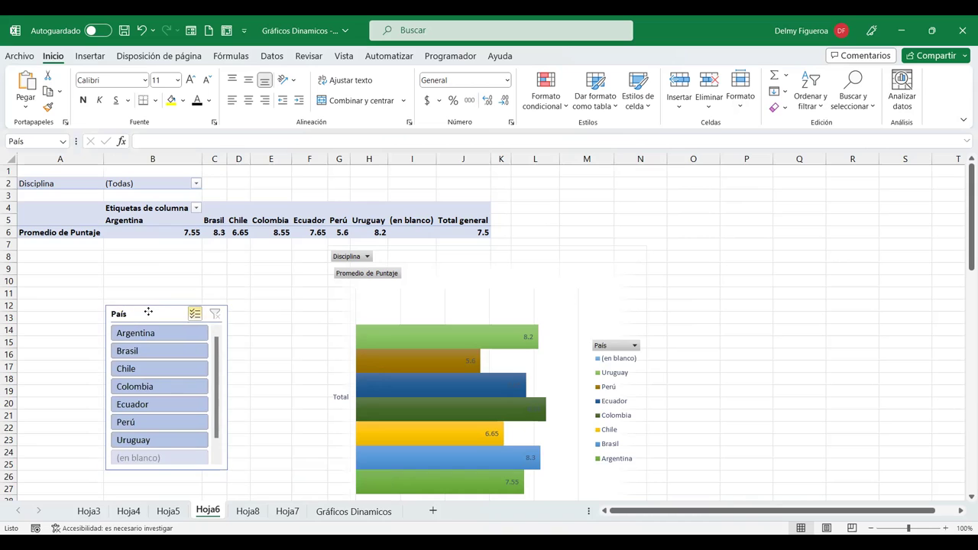
left_click(150, 310)
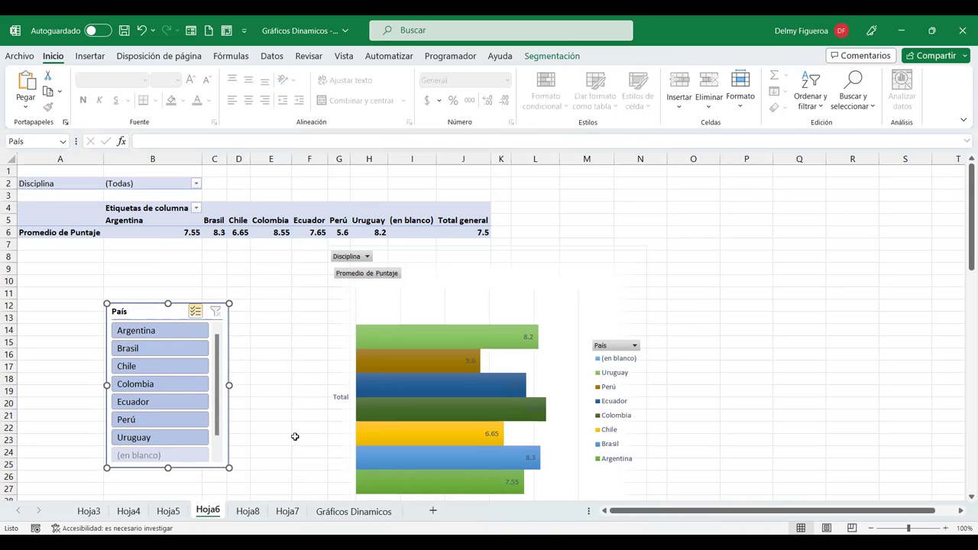
left_click(733, 317)
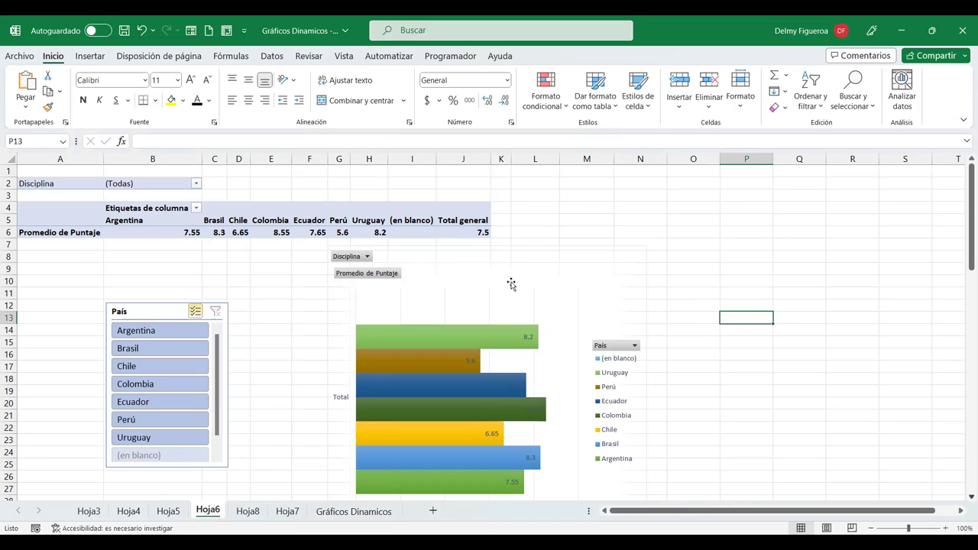
left_click(601, 204)
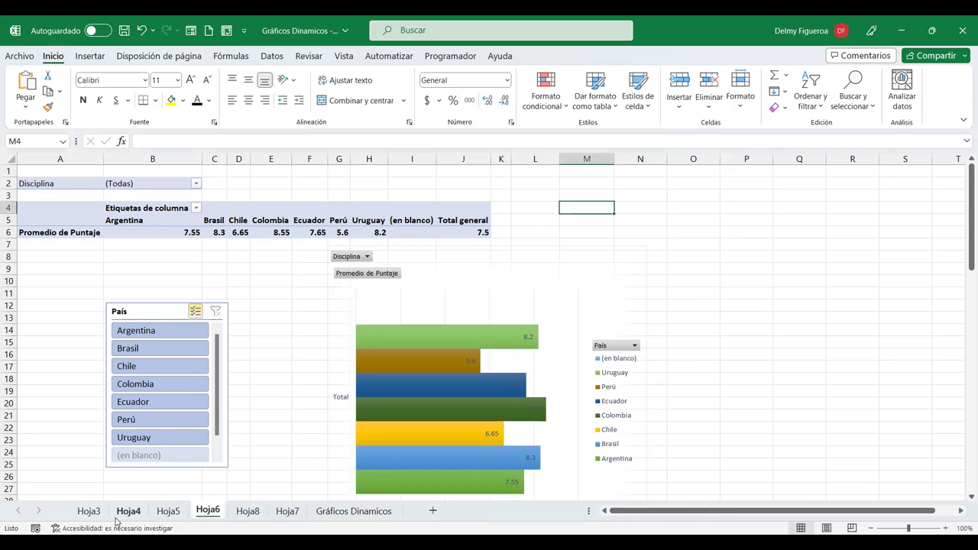
Step: Go to Hoja3 to view the Puntaje por deportista column pivot chart
left_click(88, 511)
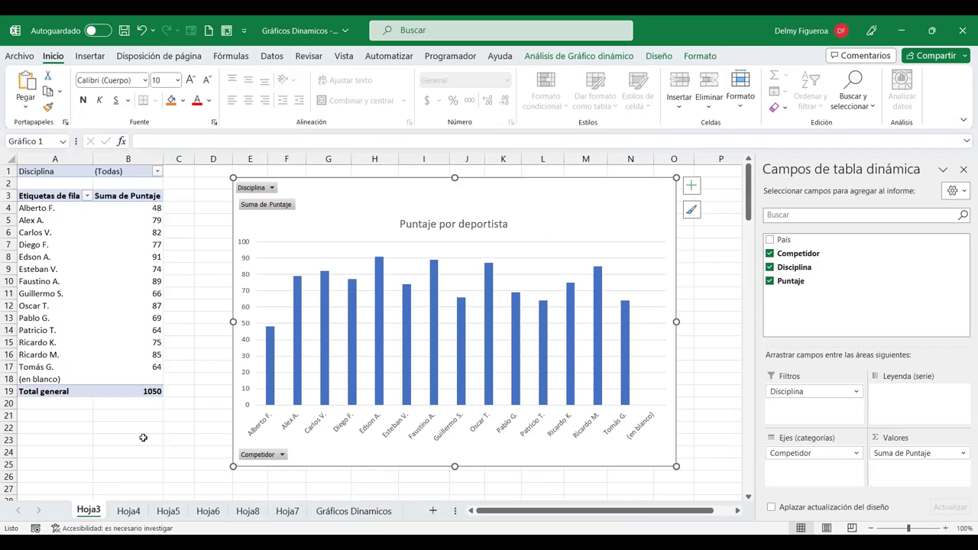
left_click(143, 437)
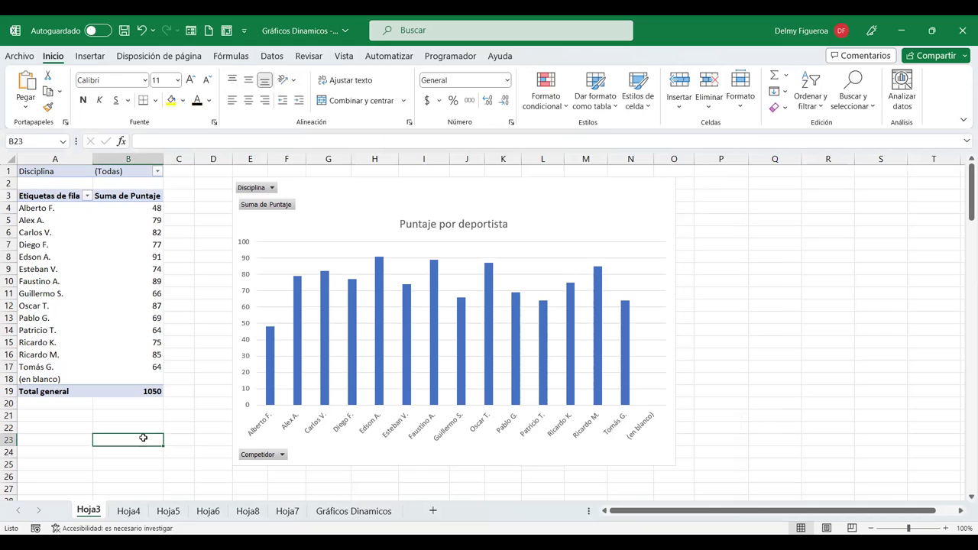
left_click(77, 232)
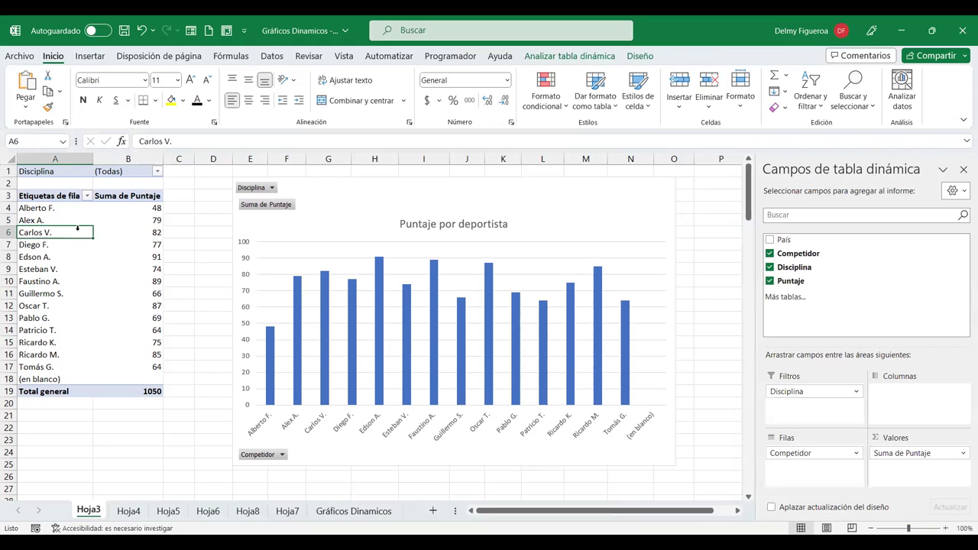
left_click(388, 512)
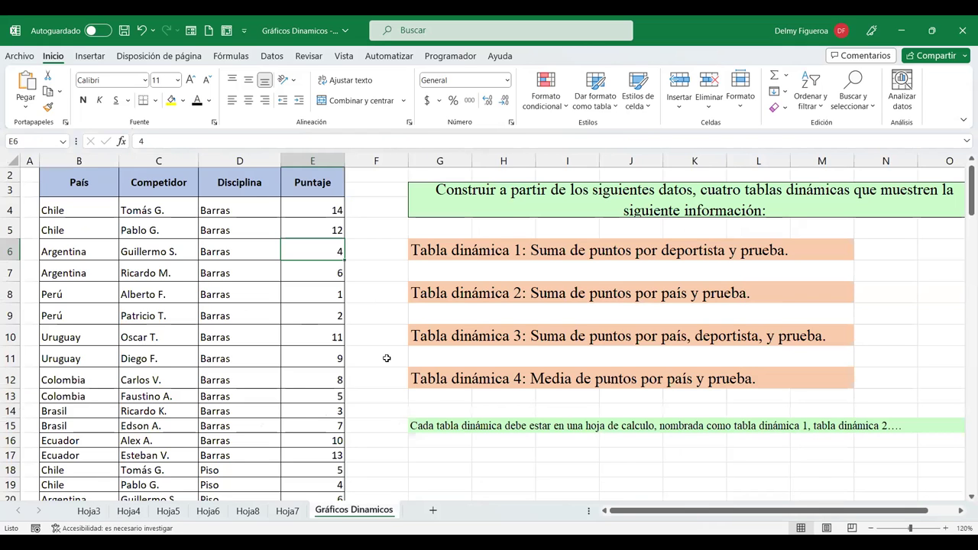
left_click(387, 359)
scroll(387, 359, "up", 1)
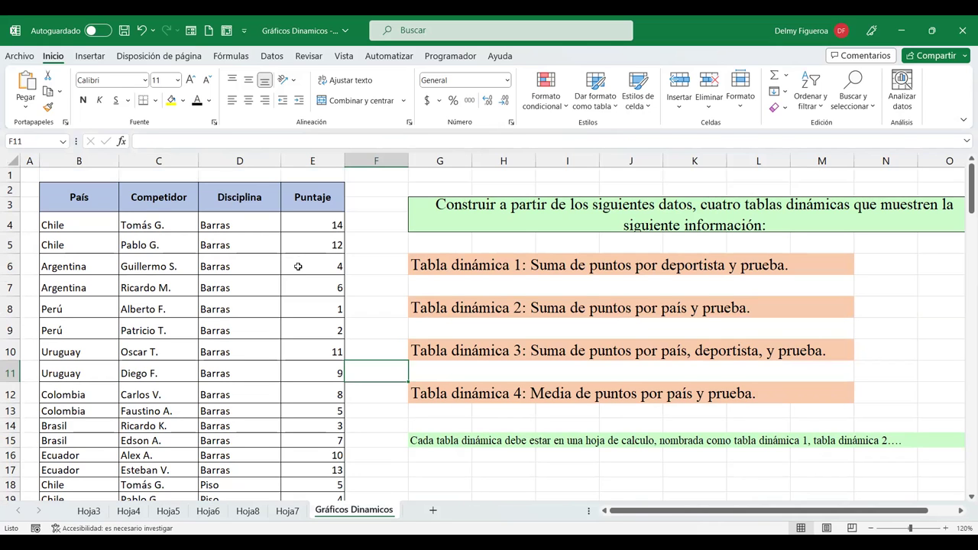
scroll(235, 356, "down", 5)
scroll(235, 357, "down", 4)
scroll(234, 357, "down", 2)
scroll(234, 357, "up", 5)
scroll(235, 357, "up", 3)
scroll(234, 357, "up", 3)
left_click(83, 193)
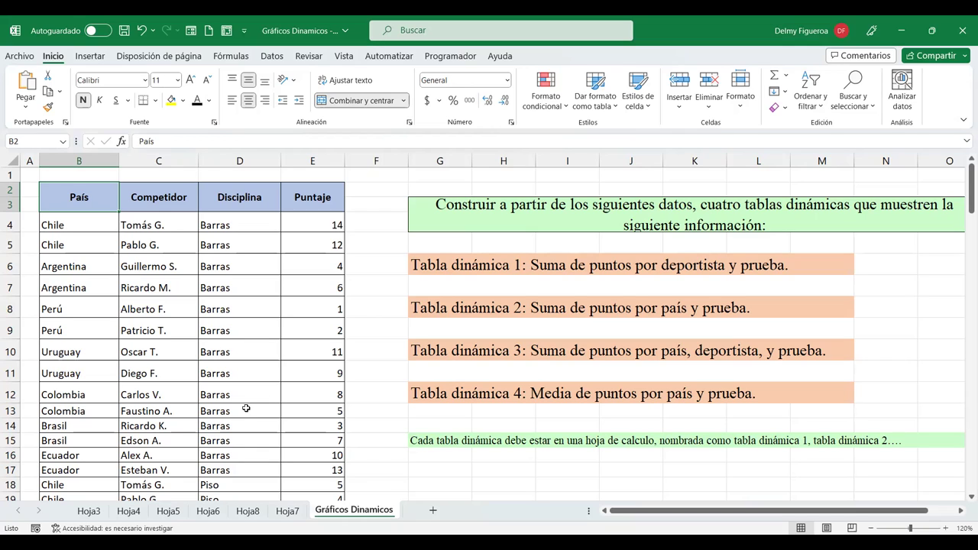
left_click(237, 308)
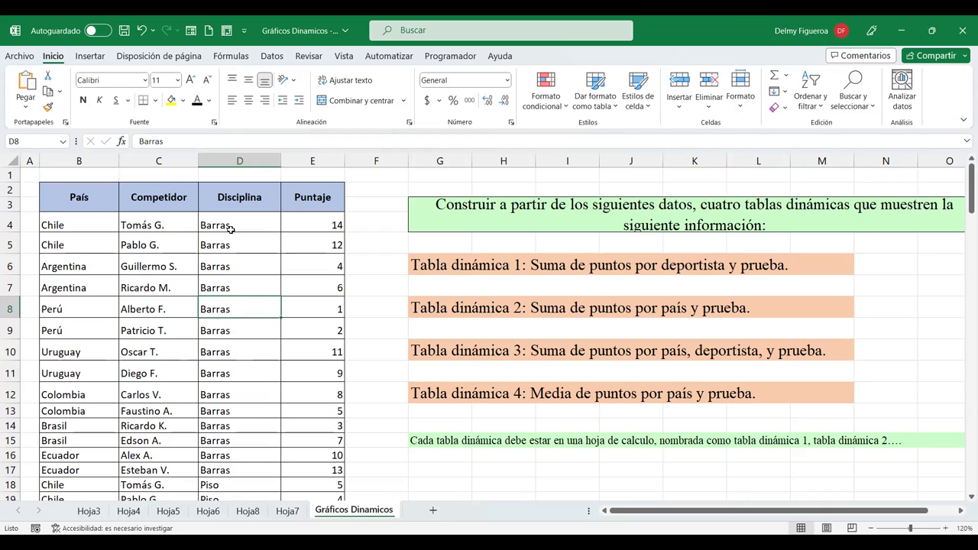
left_click(246, 193)
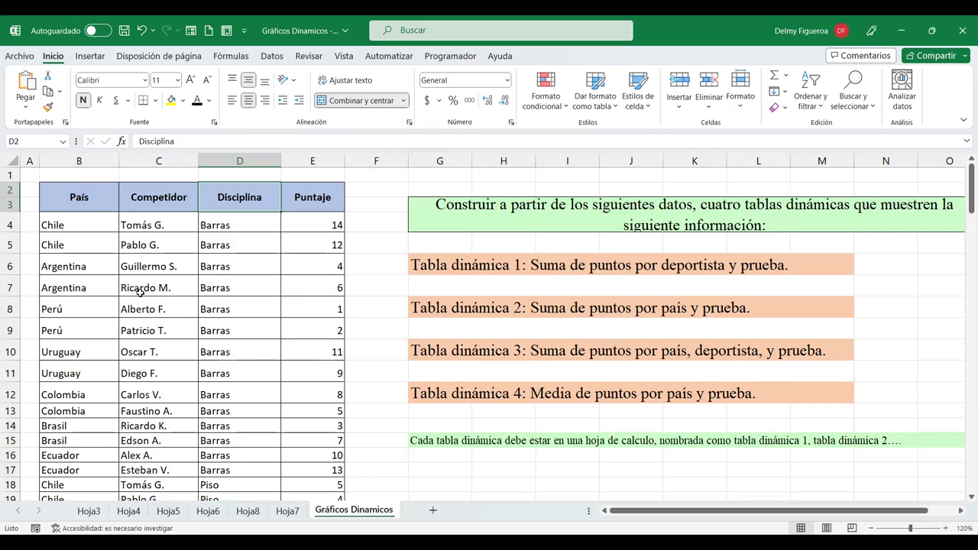
left_click(250, 265)
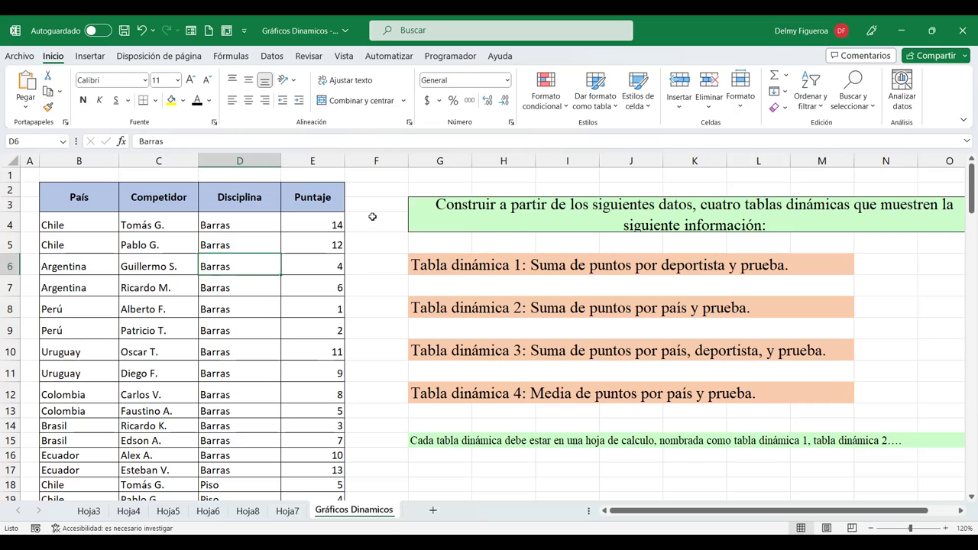
left_click(371, 217)
Step: Add a new blank sheet, Hoja9, and switch to the Insertar ribbon
left_click(432, 511)
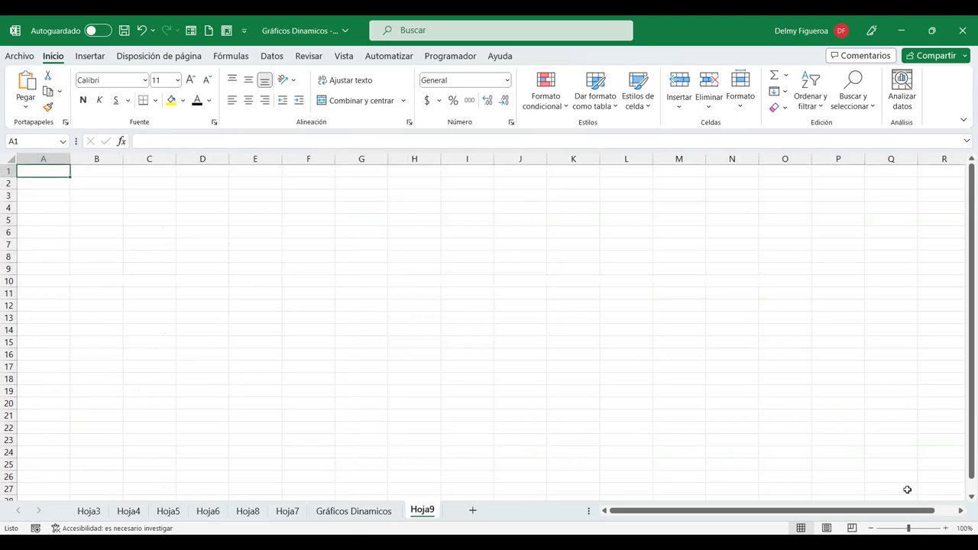
scroll(192, 184, "up", 2)
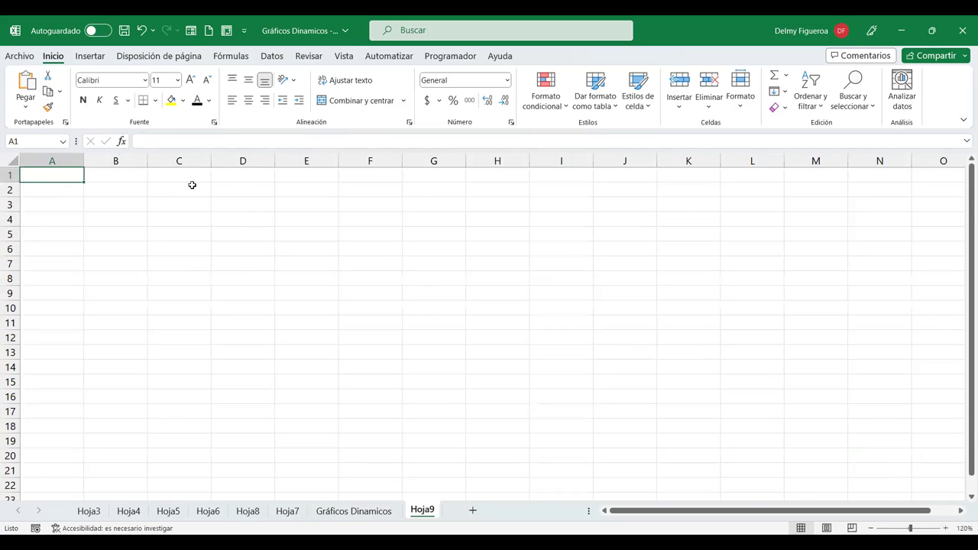
left_click(88, 57)
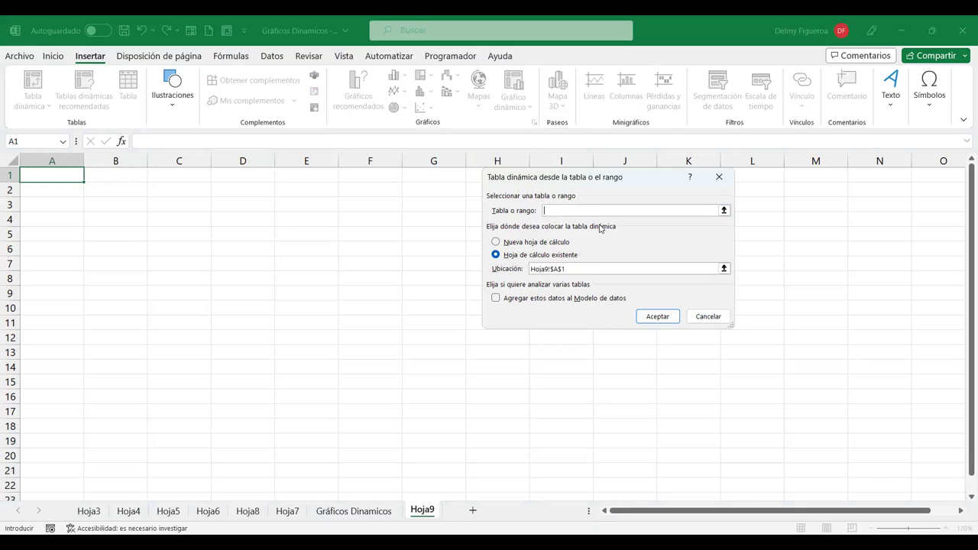
Step: Return to the Gráficos Dinamicos sheet to pick the pivot table's source range
left_click(386, 512)
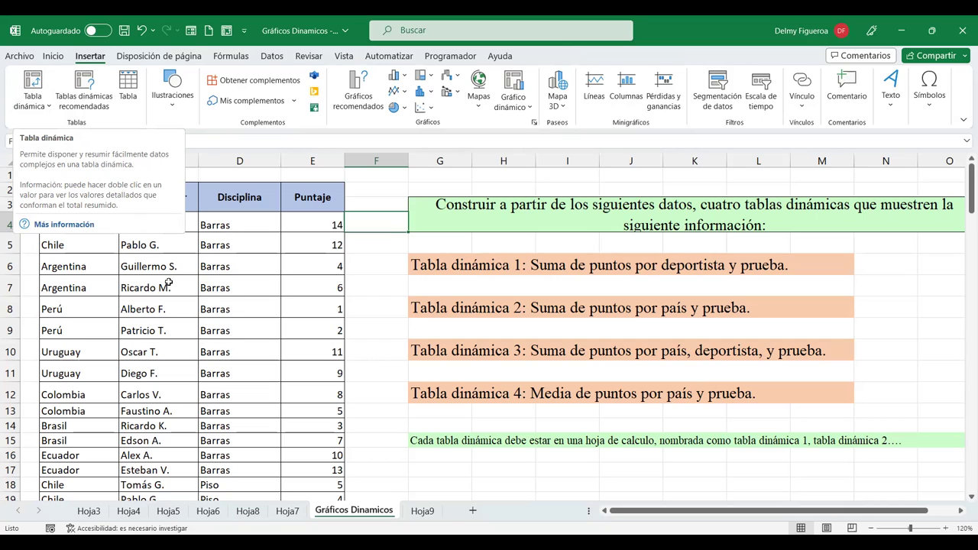
left_click(255, 313)
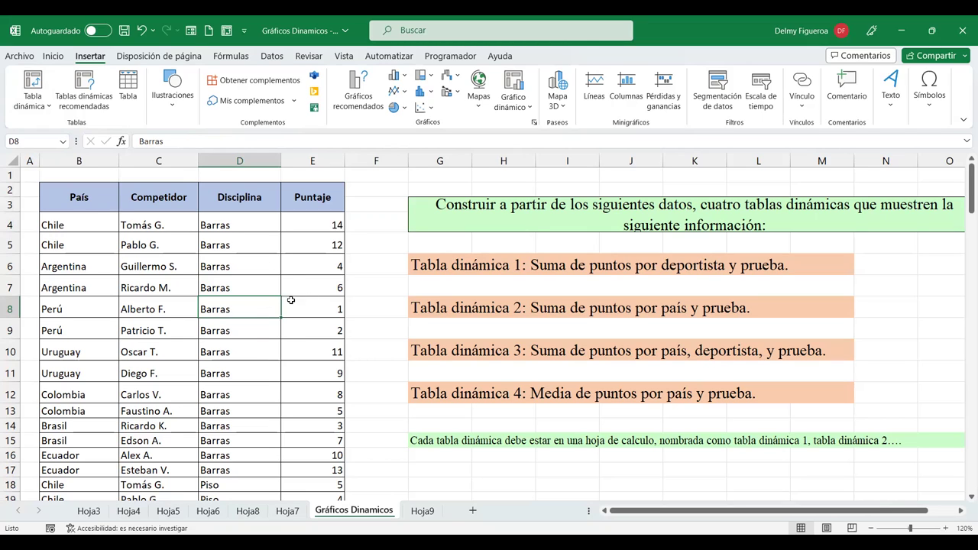
scroll(248, 241, "down", 4)
scroll(248, 241, "up", 4)
left_click(238, 224)
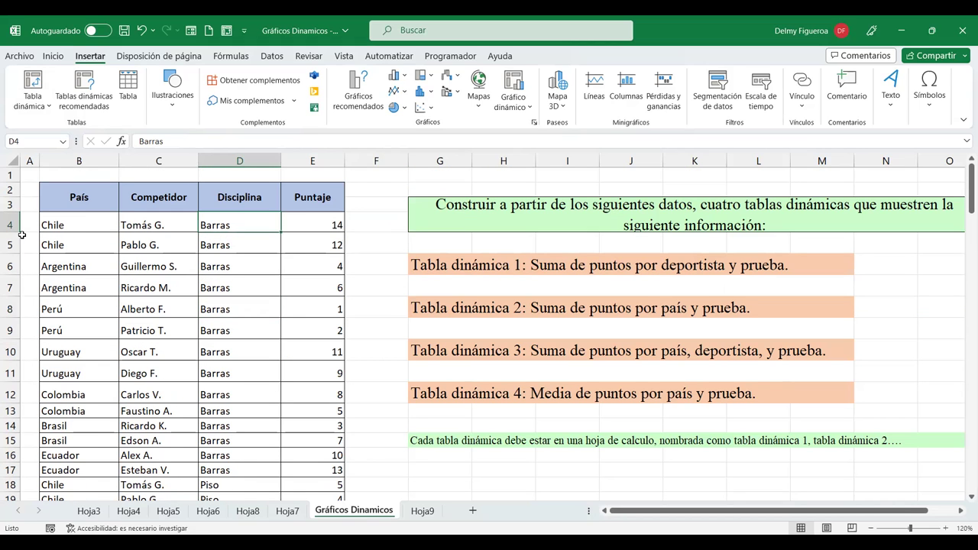
left_click_drag(82, 221, 75, 395)
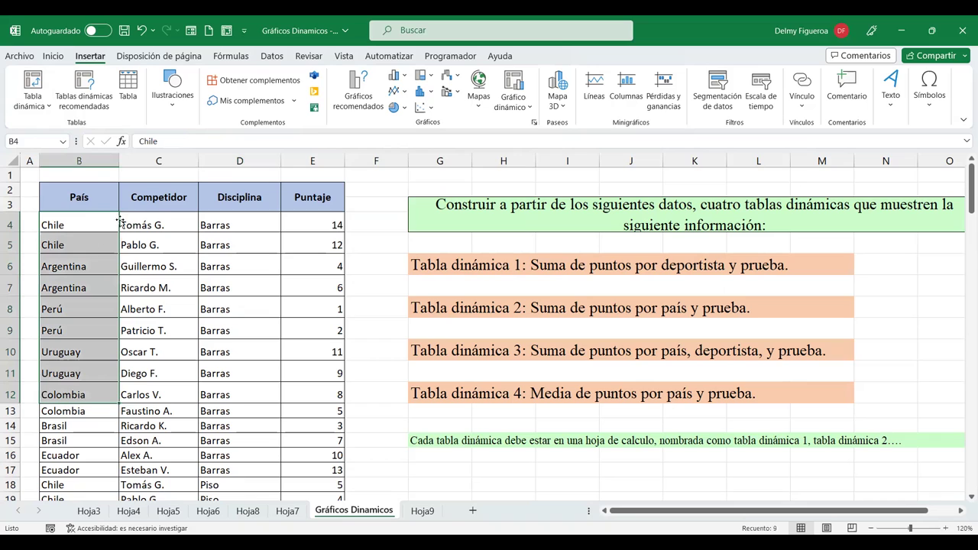
left_click_drag(174, 223, 171, 369)
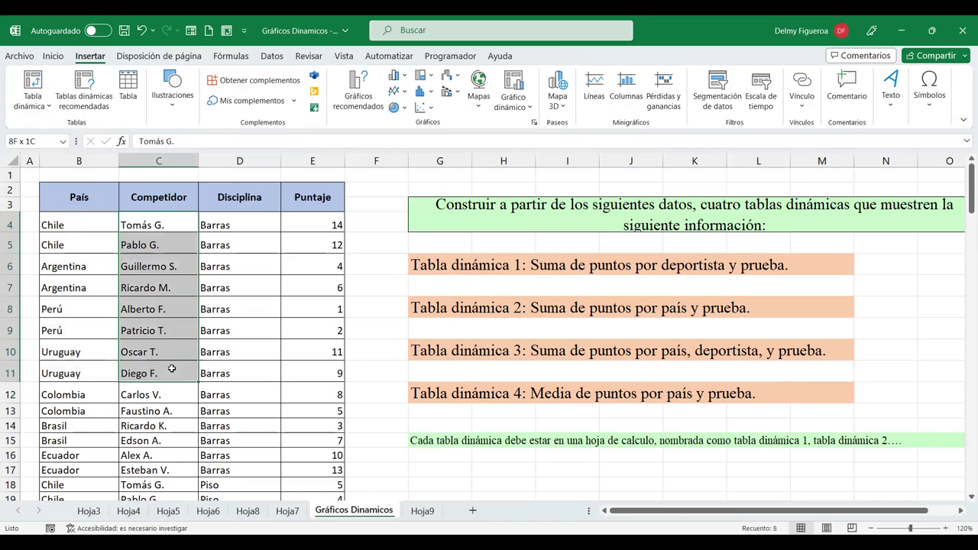
left_click_drag(260, 335, 258, 337)
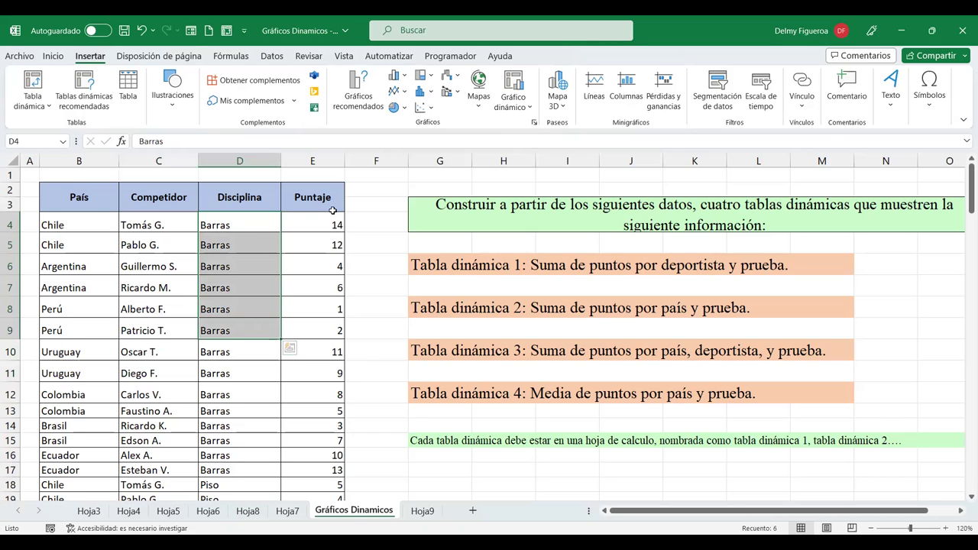
left_click_drag(327, 221, 334, 337)
left_click(268, 393)
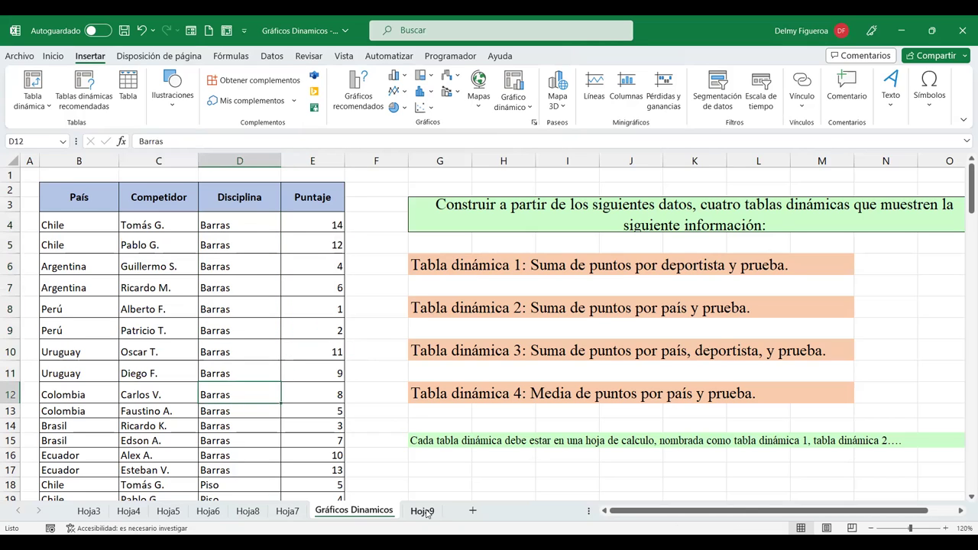
left_click(422, 510)
left_click(288, 511)
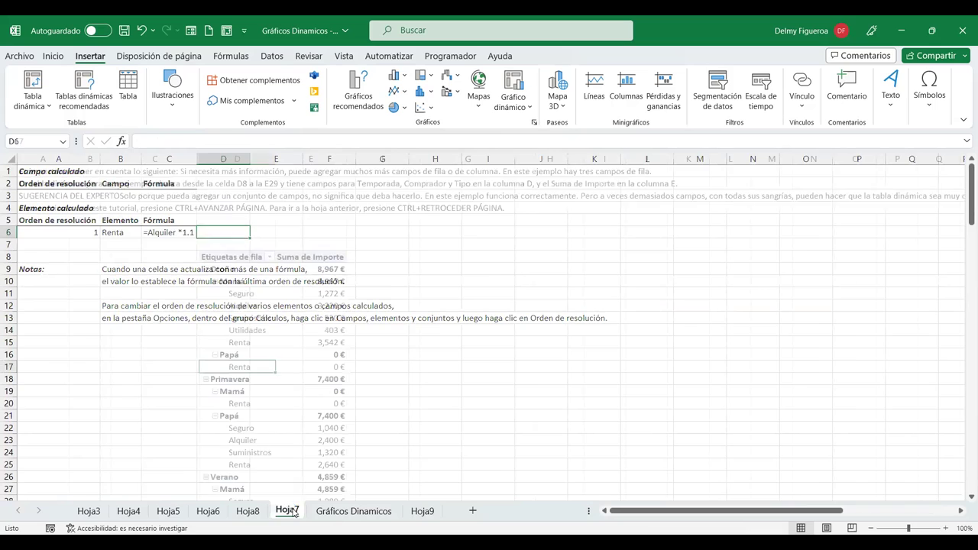
left_click(208, 512)
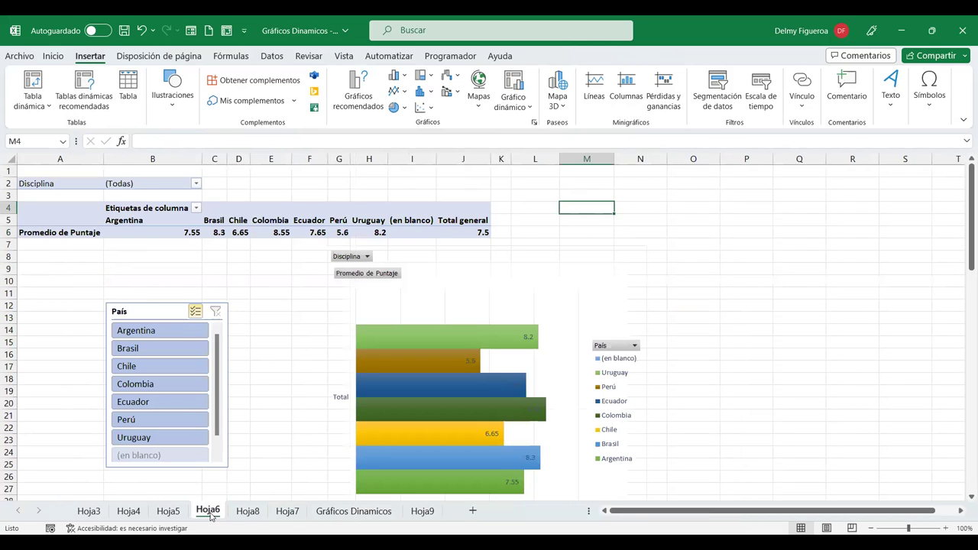
left_click(168, 510)
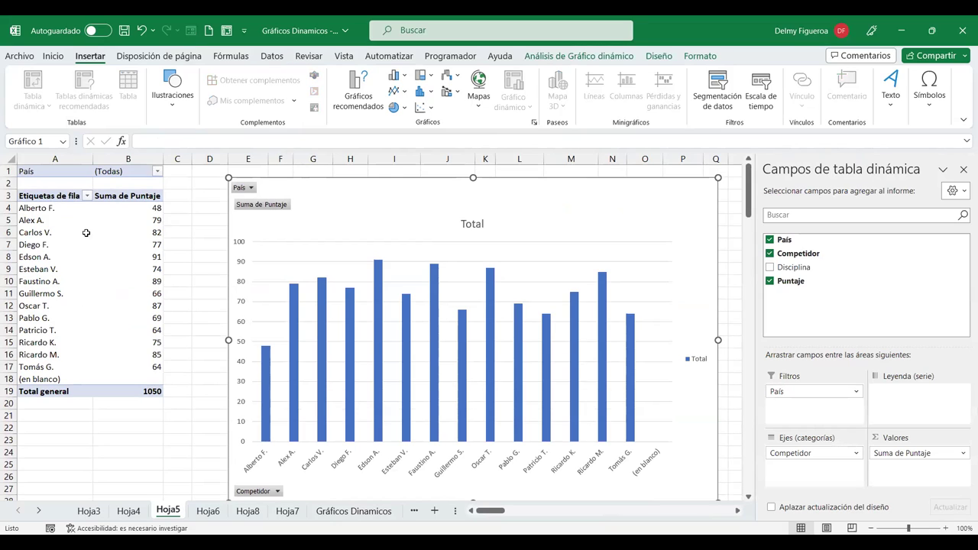
left_click(359, 511)
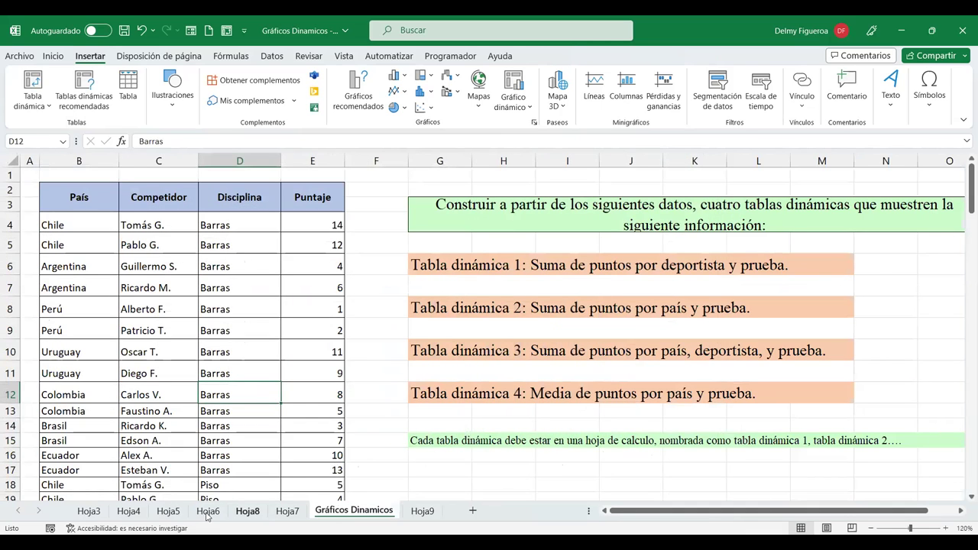
left_click(208, 511)
left_click(168, 511)
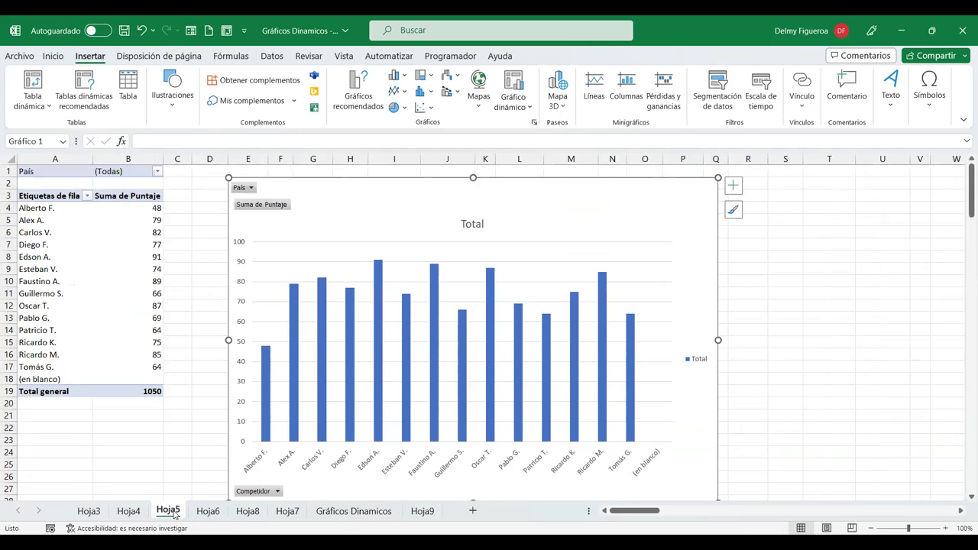
left_click(345, 517)
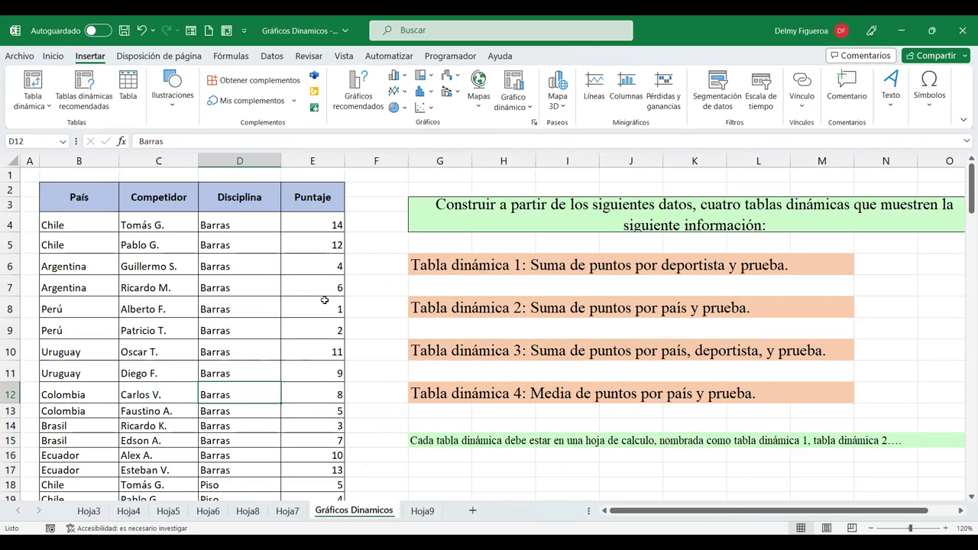
left_click(324, 226)
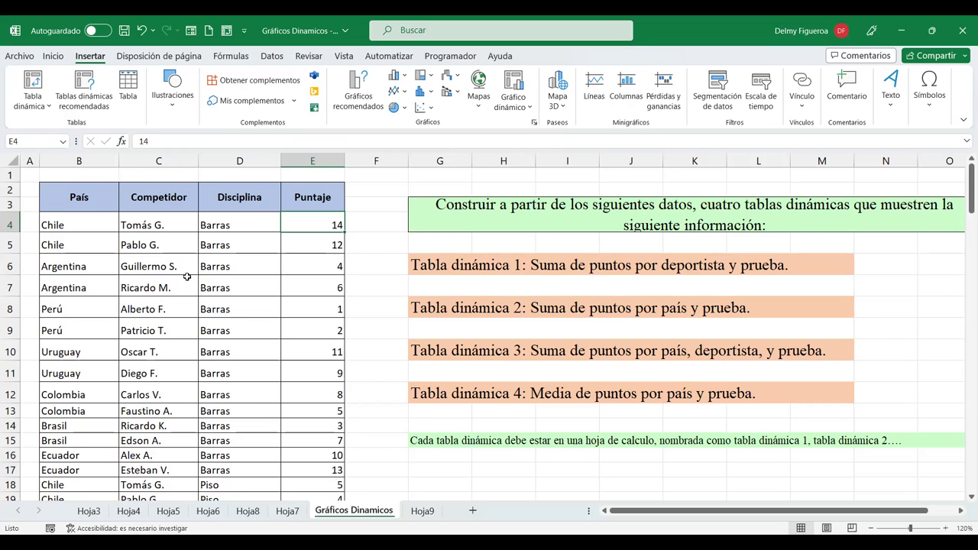
left_click(188, 268)
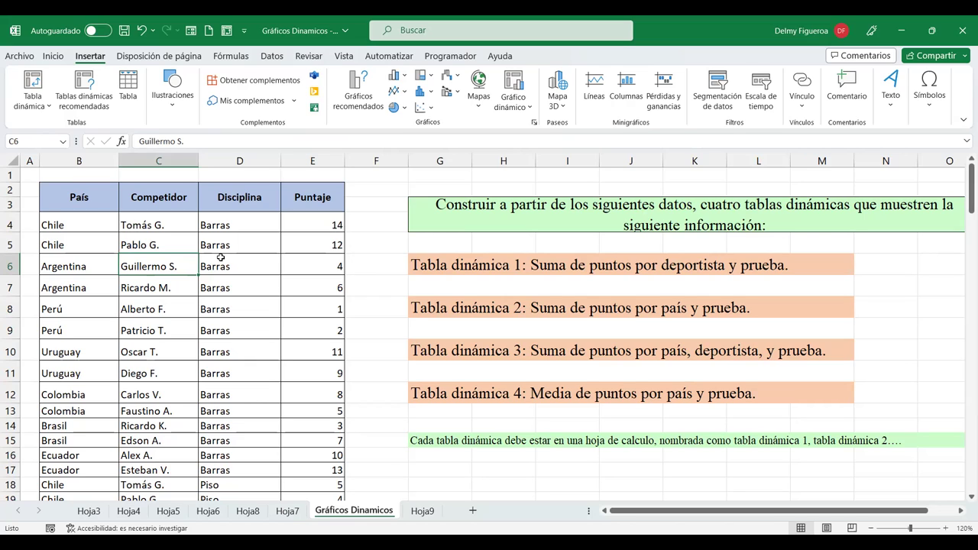
left_click(129, 511)
left_click(168, 511)
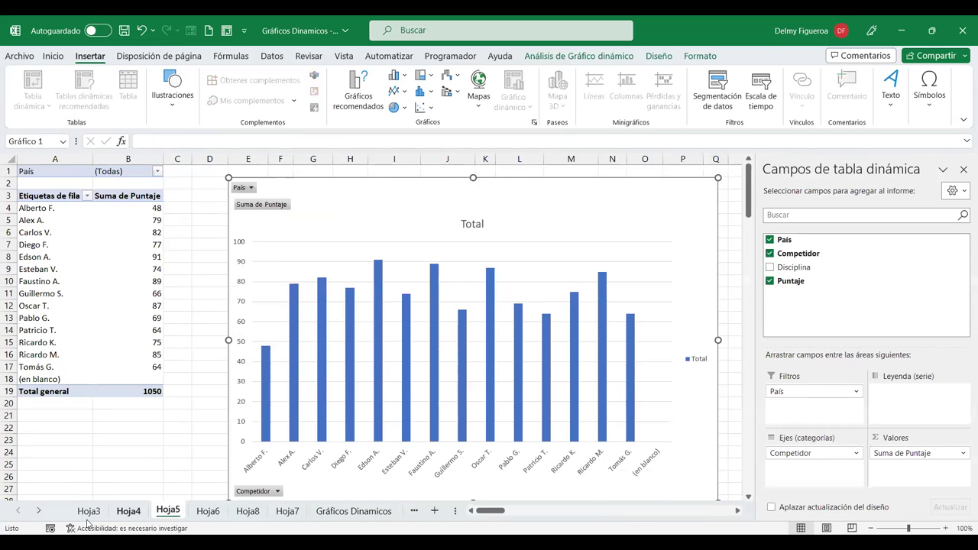
left_click(89, 511)
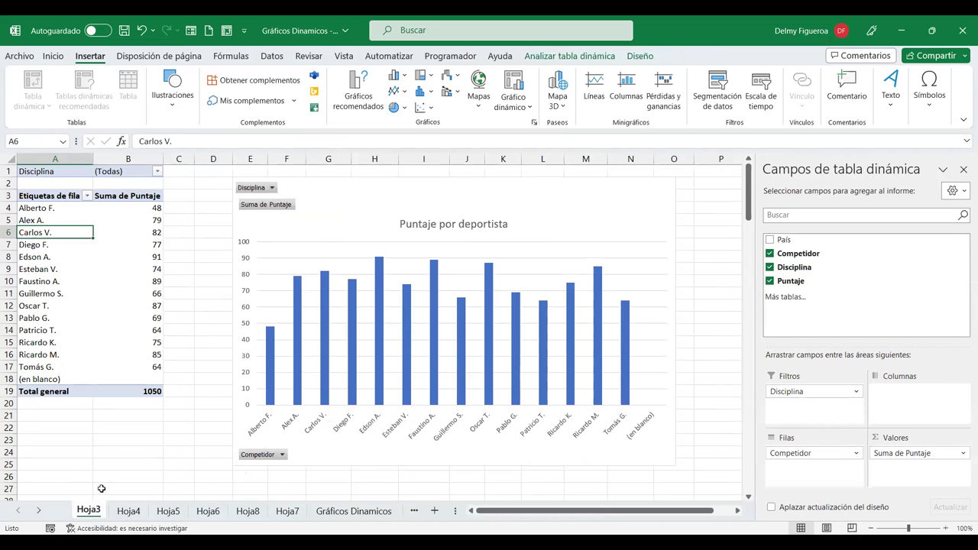
left_click(128, 511)
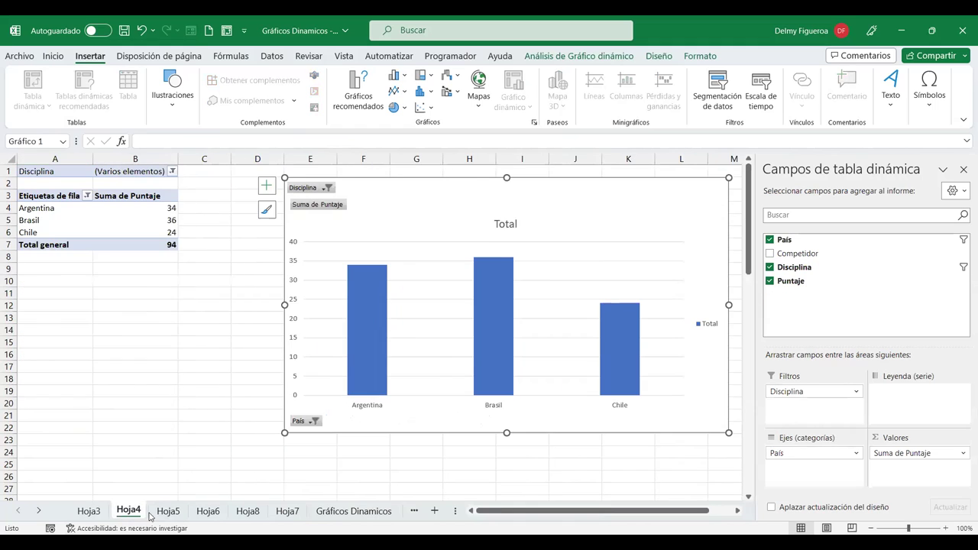
left_click(169, 511)
left_click(434, 511)
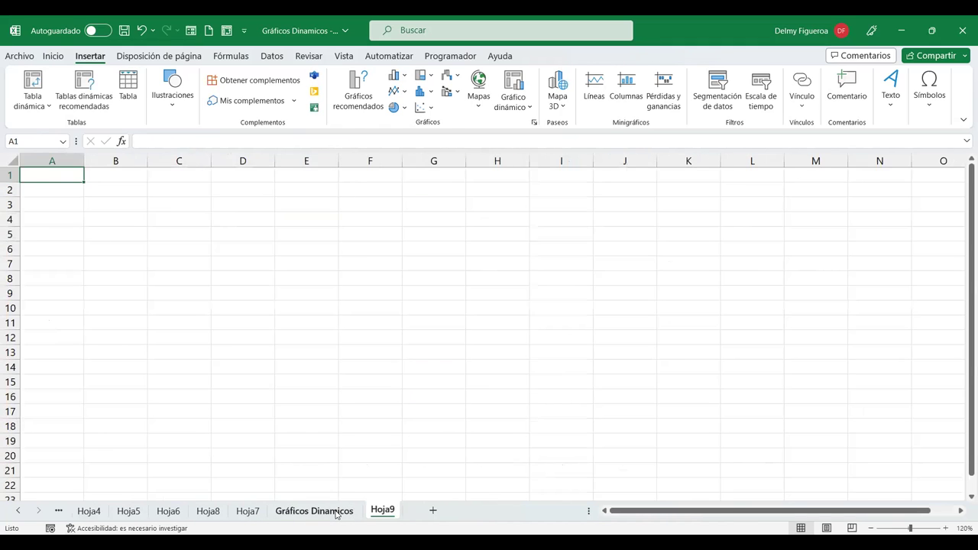
left_click(336, 513)
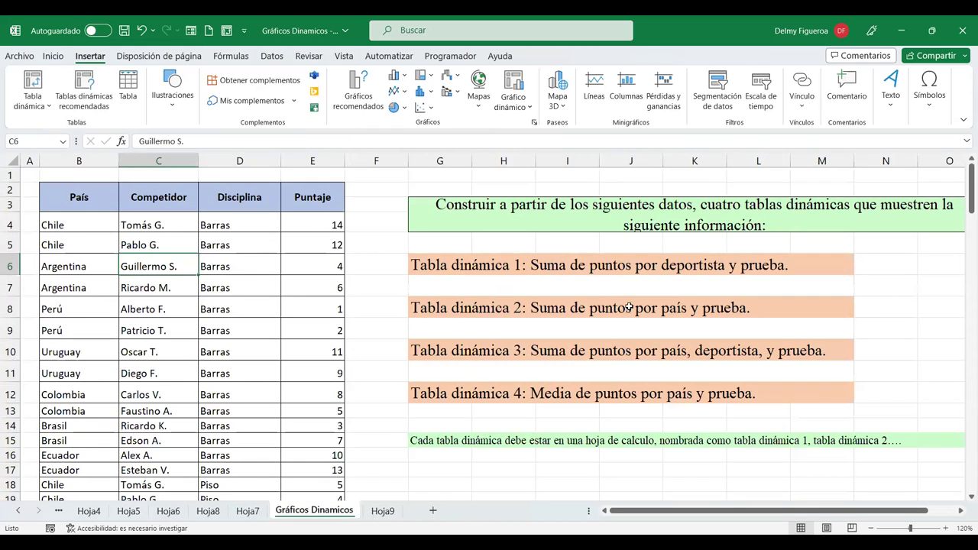
left_click(904, 261)
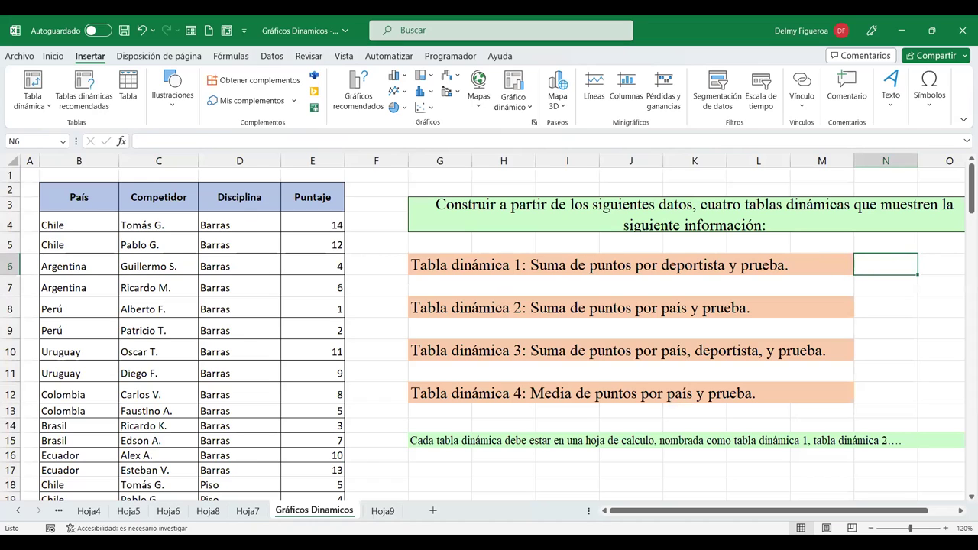
Step: Copy Gráficos Dinamicos to the end as Gráficos Dinamicos (2), then select column G
right_click(329, 513)
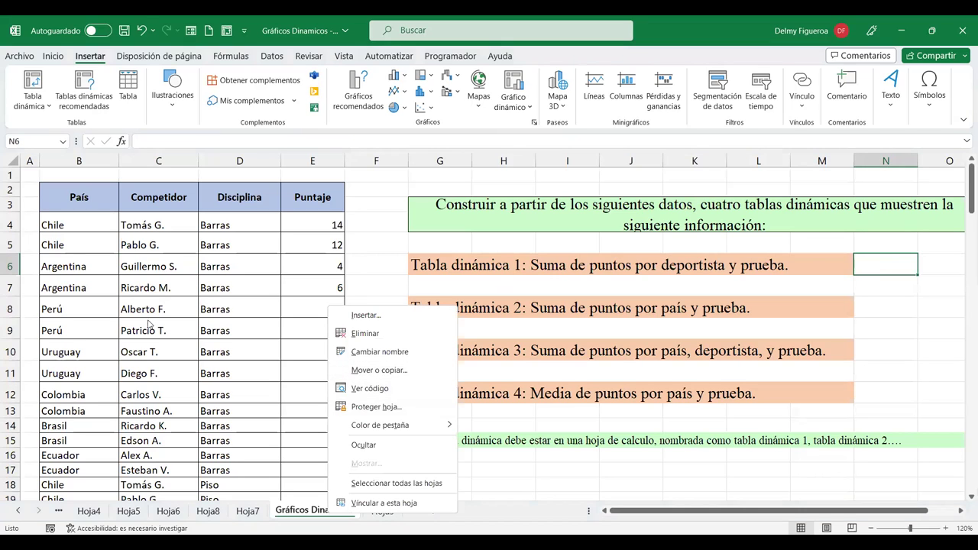
left_click(402, 372)
left_click(330, 419)
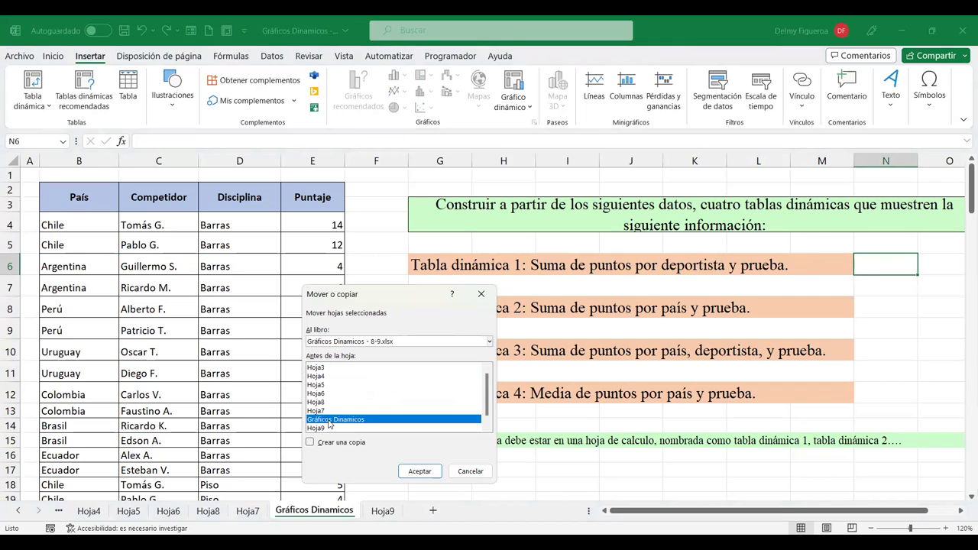
left_click(310, 442)
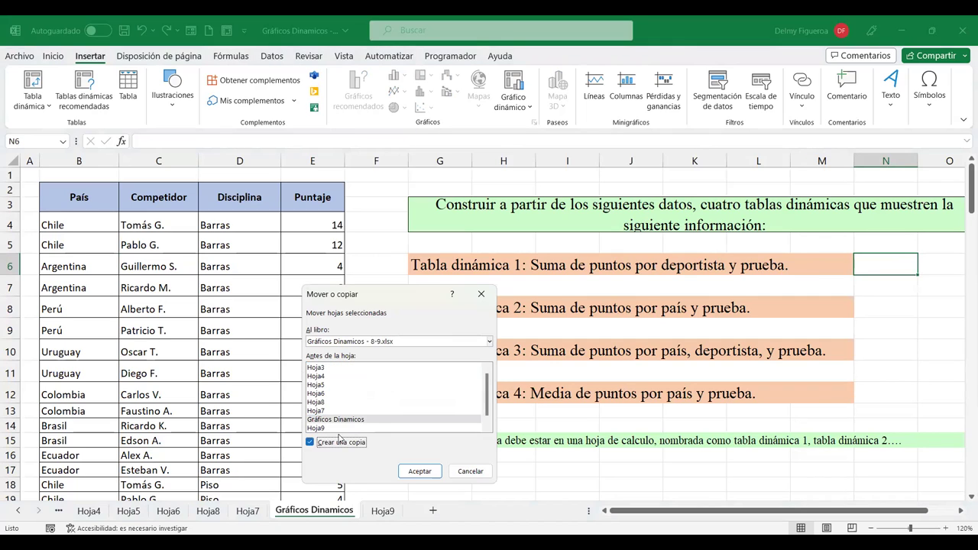
scroll(382, 412, "down", 1)
left_click(347, 429)
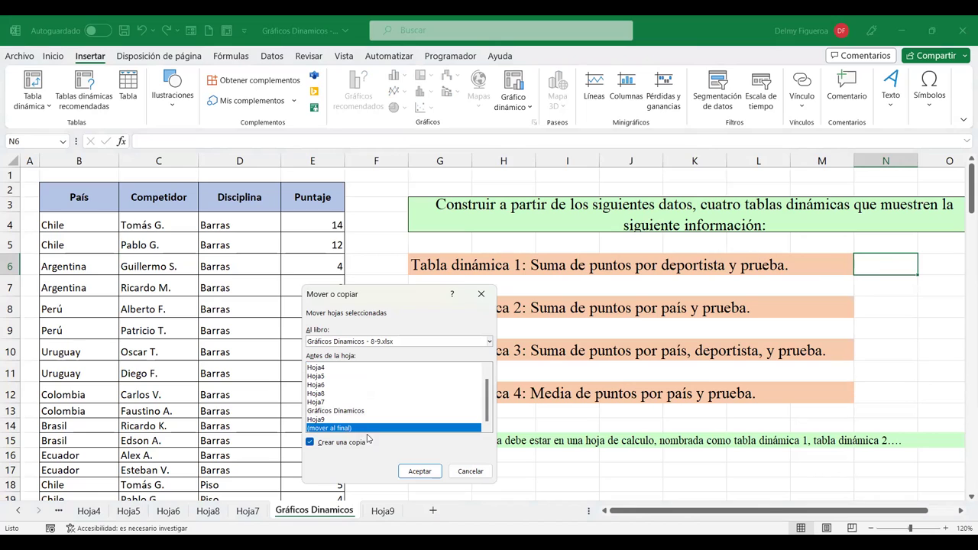
left_click(420, 472)
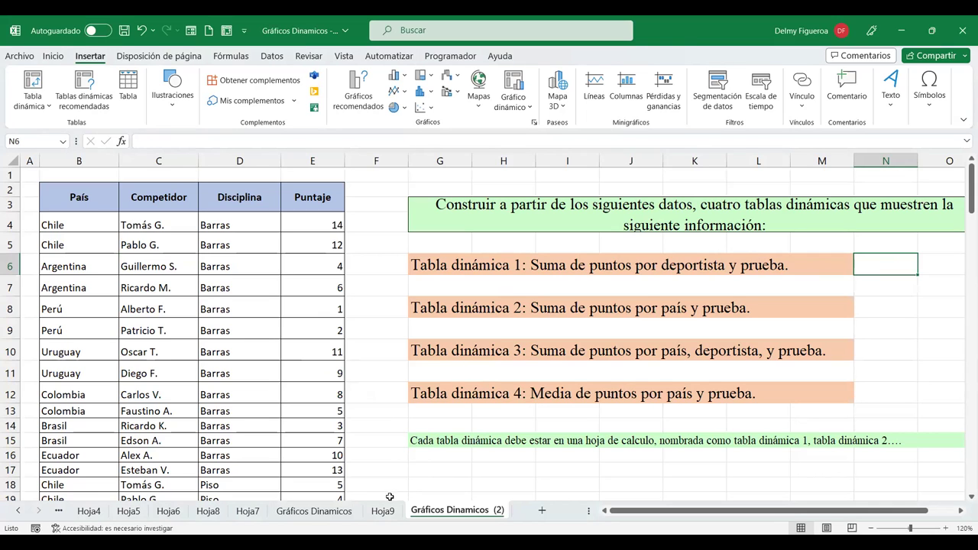
left_click(439, 161)
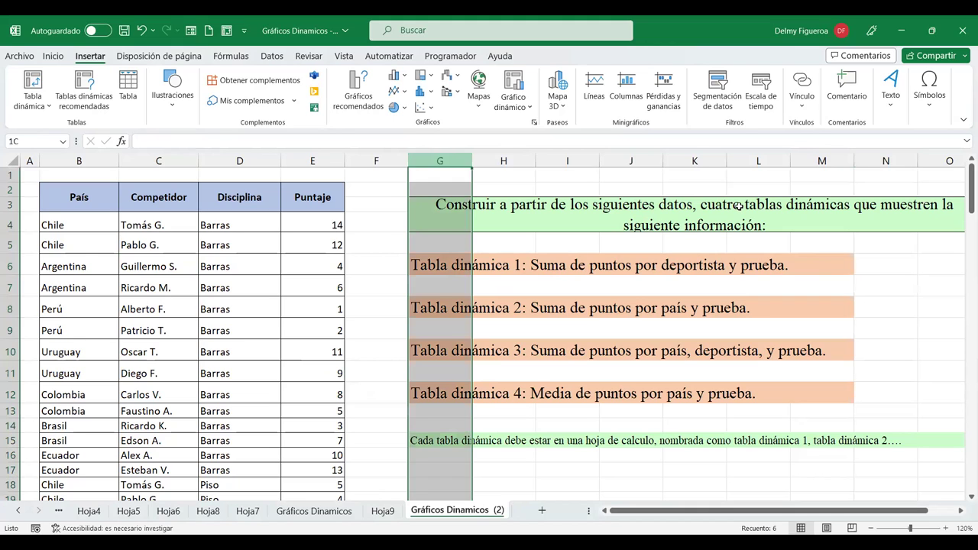
Step: Delete the instruction columns G through O from the sheet
left_click_drag(768, 157, 770, 162)
right_click(771, 163)
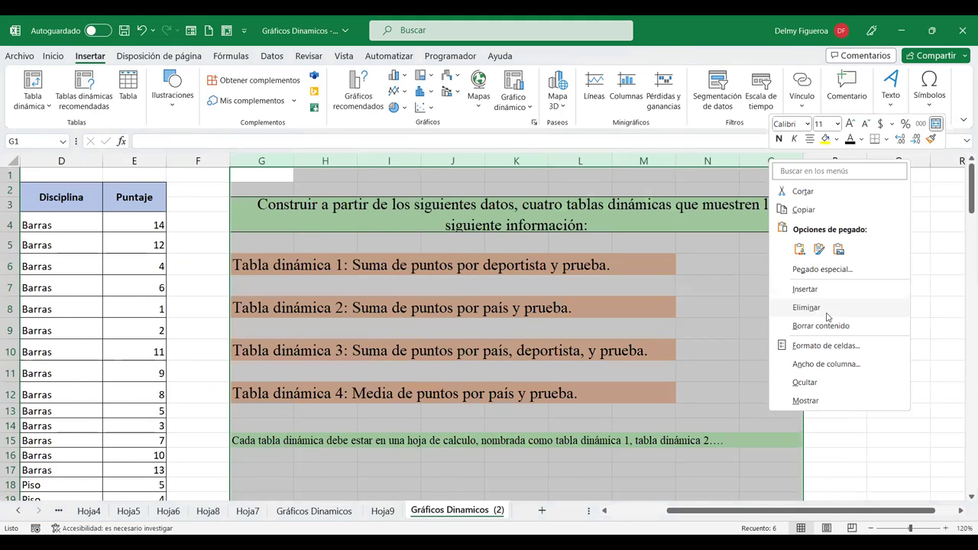
left_click(827, 309)
Step: Return to the top of the data table and select empty cell G4
key("ctrl+Home")
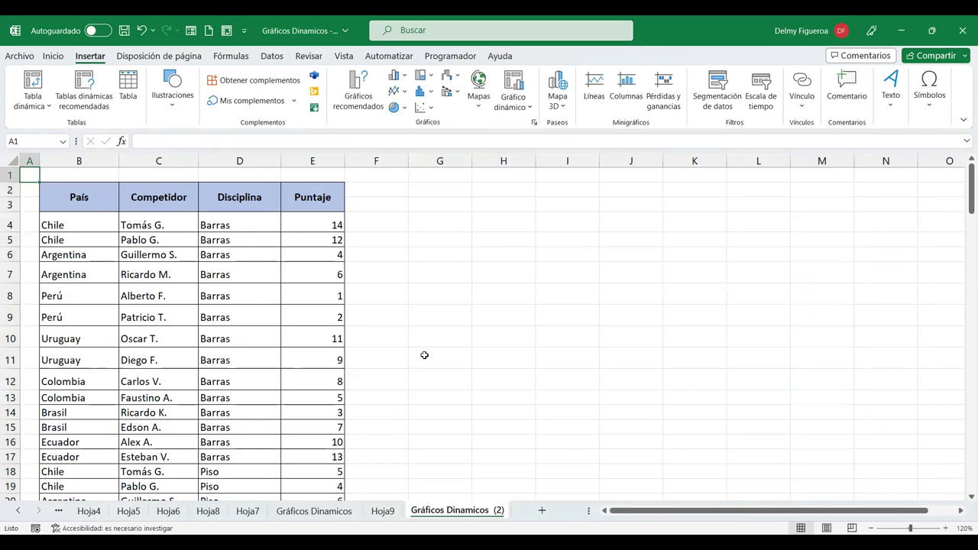
scroll(255, 262, "down", 10)
scroll(294, 273, "down", 13)
scroll(293, 274, "down", 14)
scroll(294, 273, "up", 9)
scroll(294, 274, "up", 5)
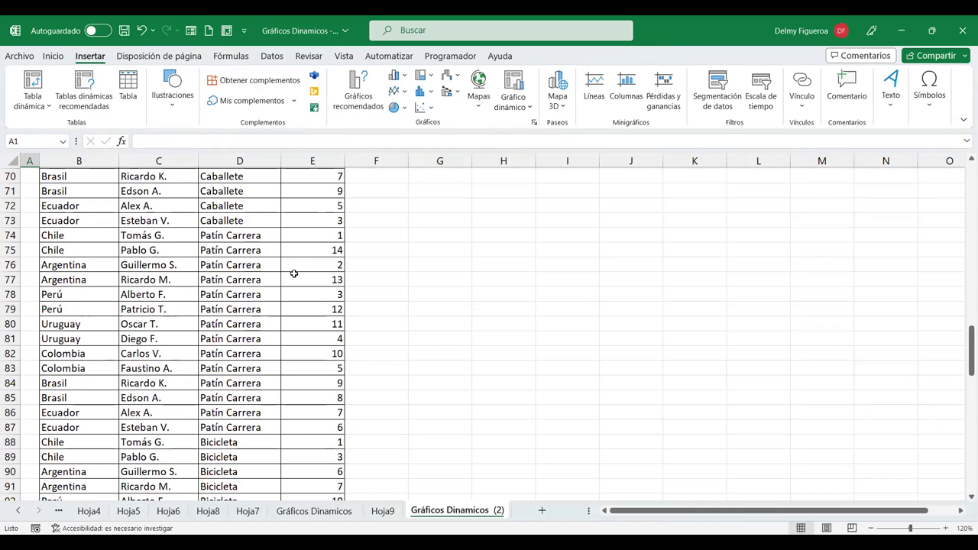
key("ctrl+Home")
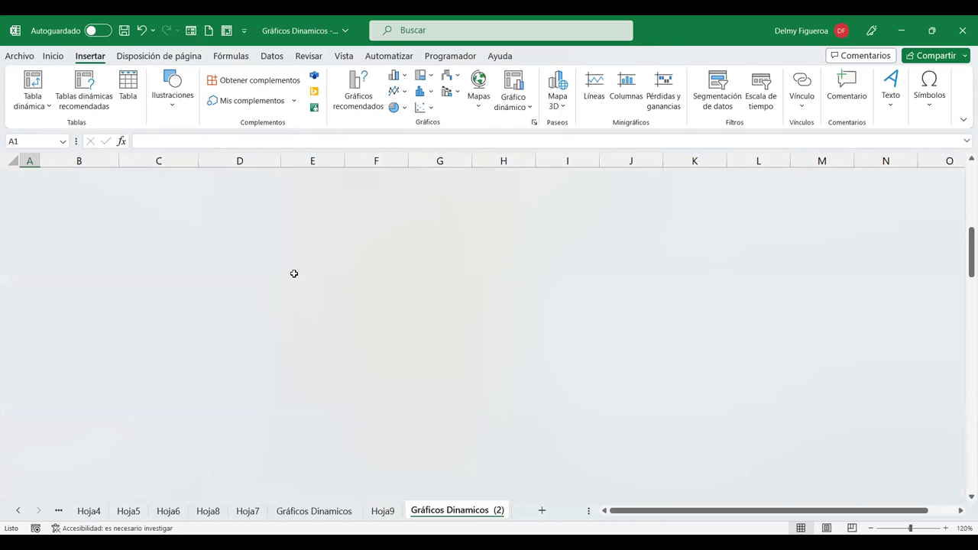
left_click(252, 222)
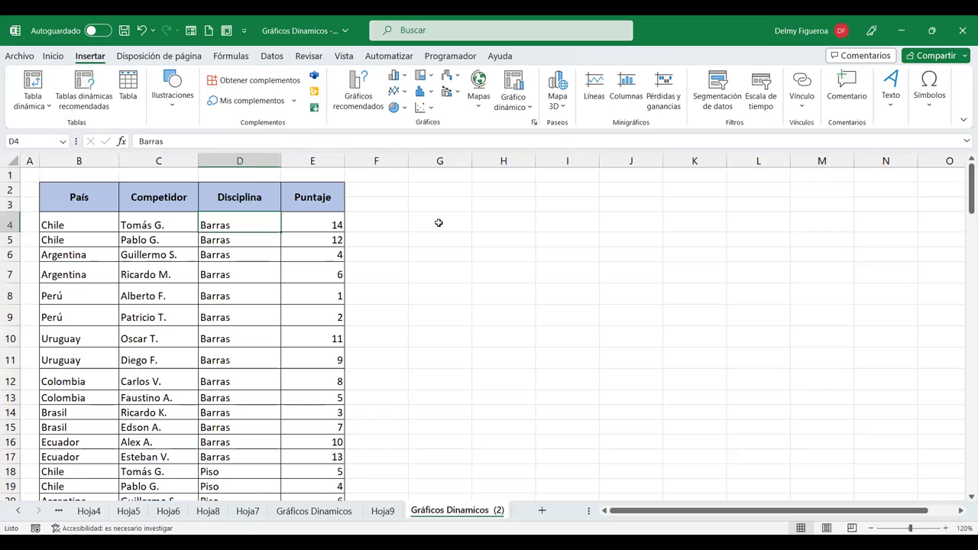
left_click(440, 222)
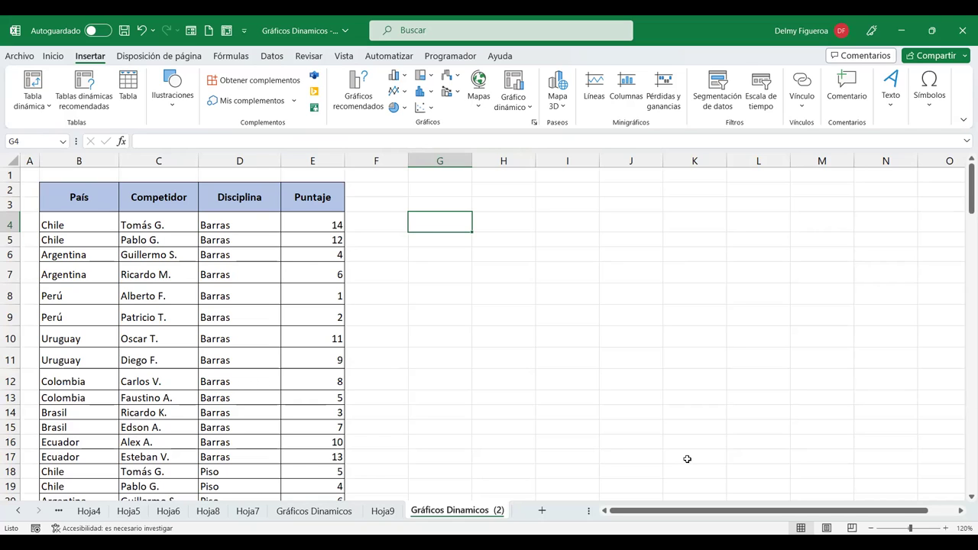
Step: Start a =+UNICOS formula in G4, trying the full data table as its range
type("+u")
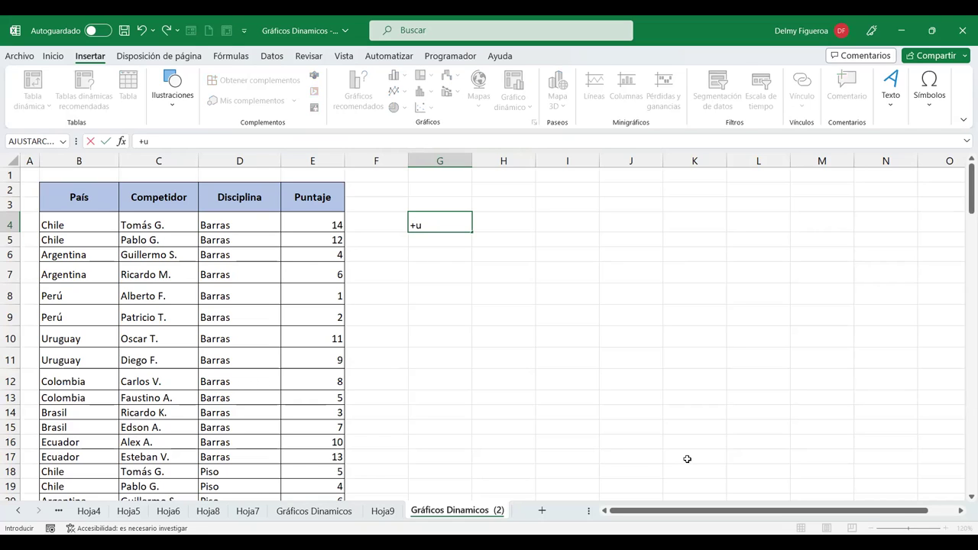
type("ni")
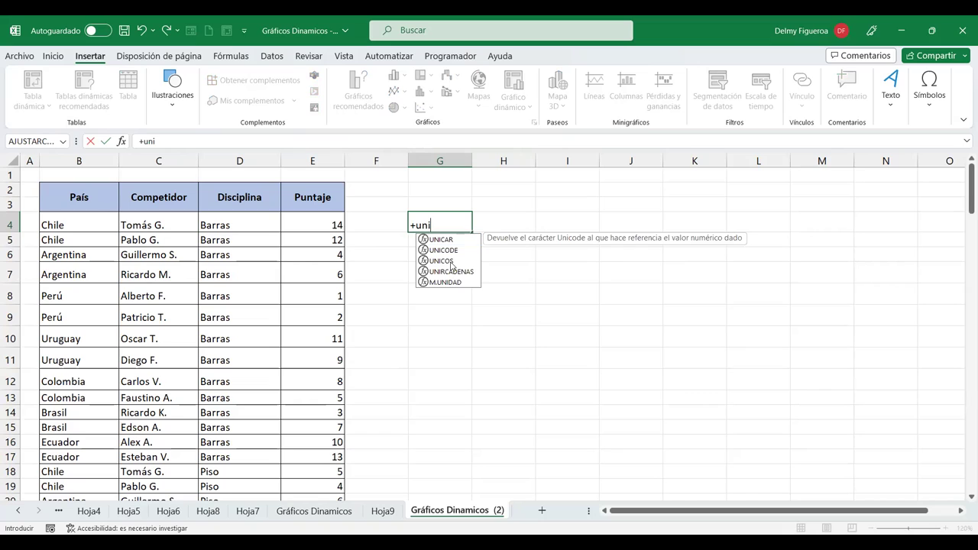
double_click(451, 266)
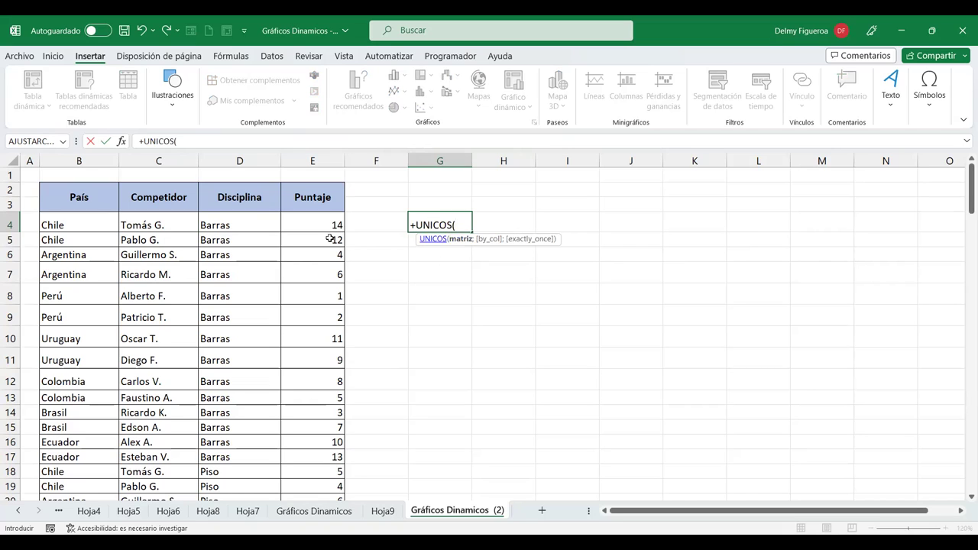
left_click(85, 197)
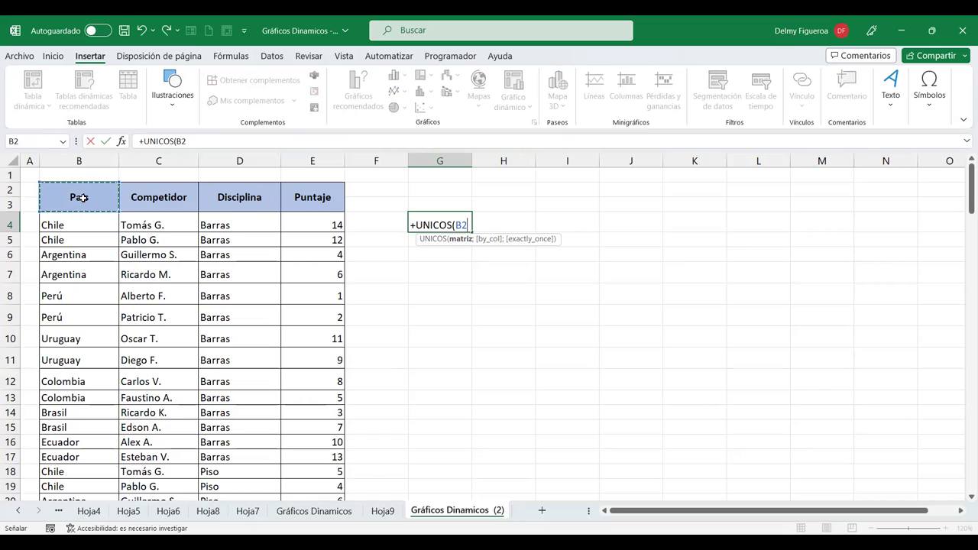
key("shift+Right")
key("shift+Right")
key("shift+Right")
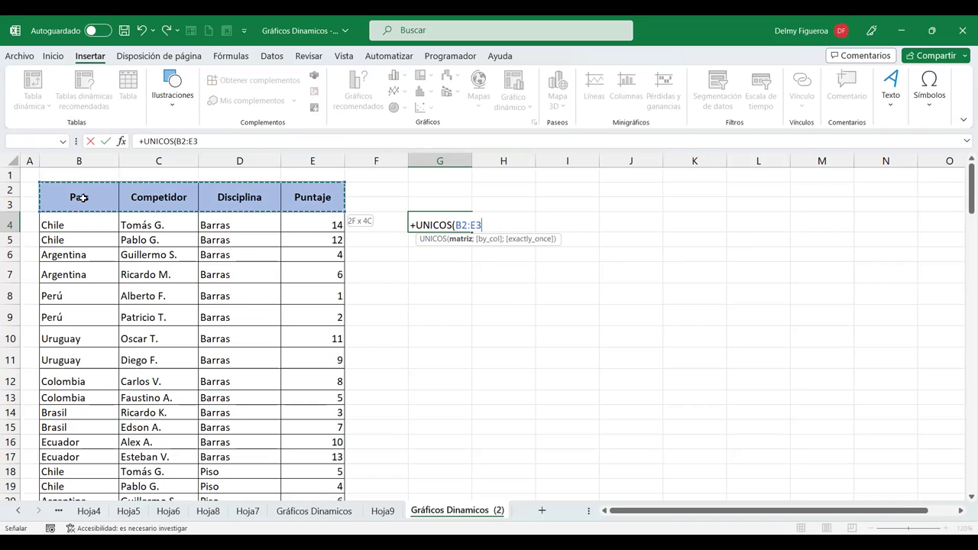
key("shift+Down")
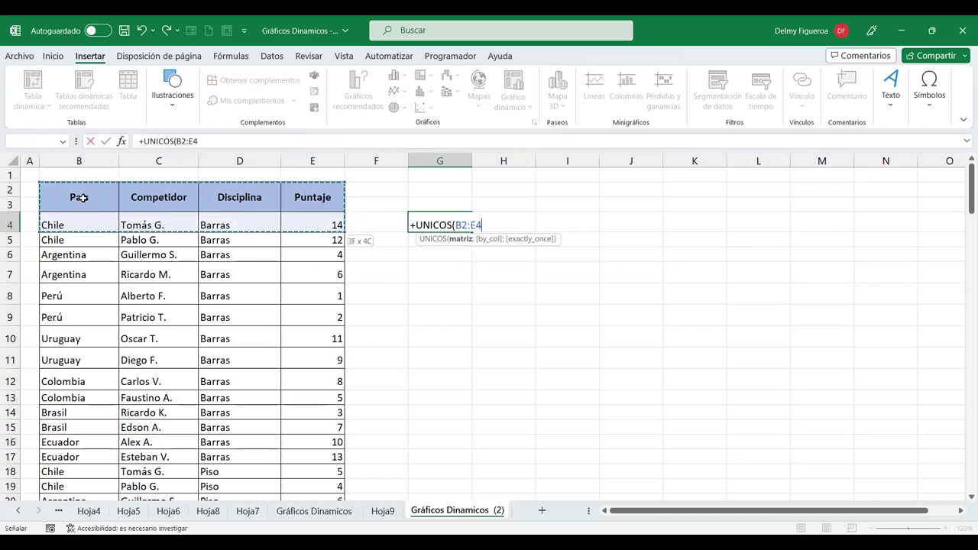
key("ctrl+shift+Down")
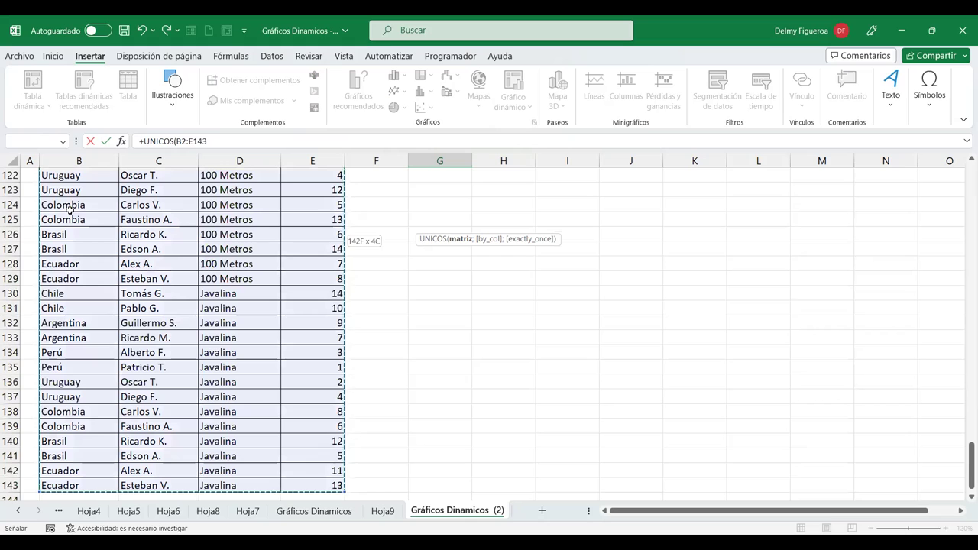
key("Up")
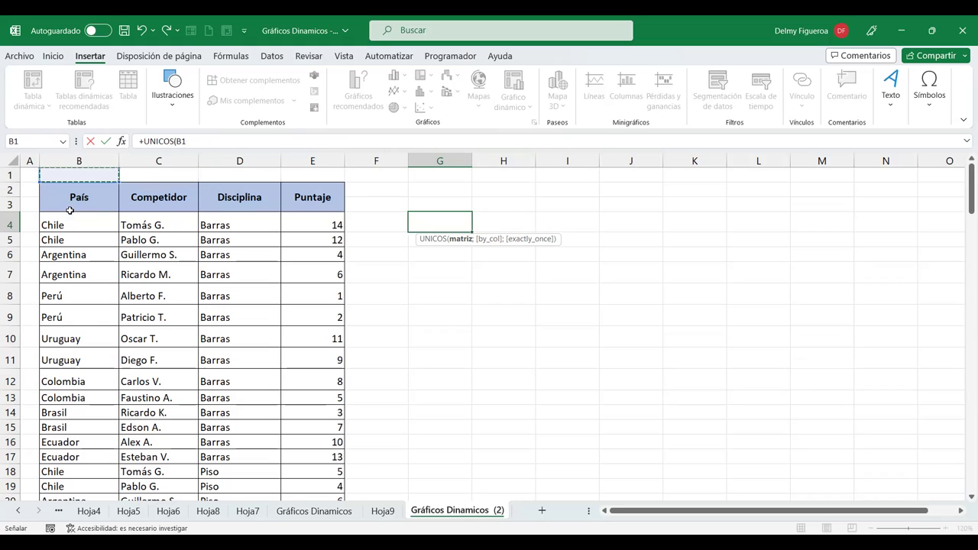
left_click(84, 201)
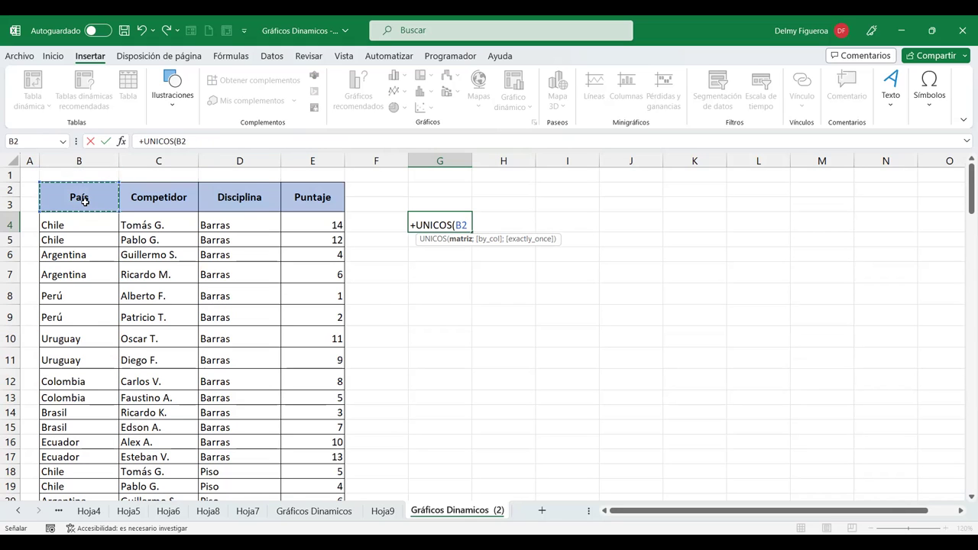
key("ctrl+shift+Right")
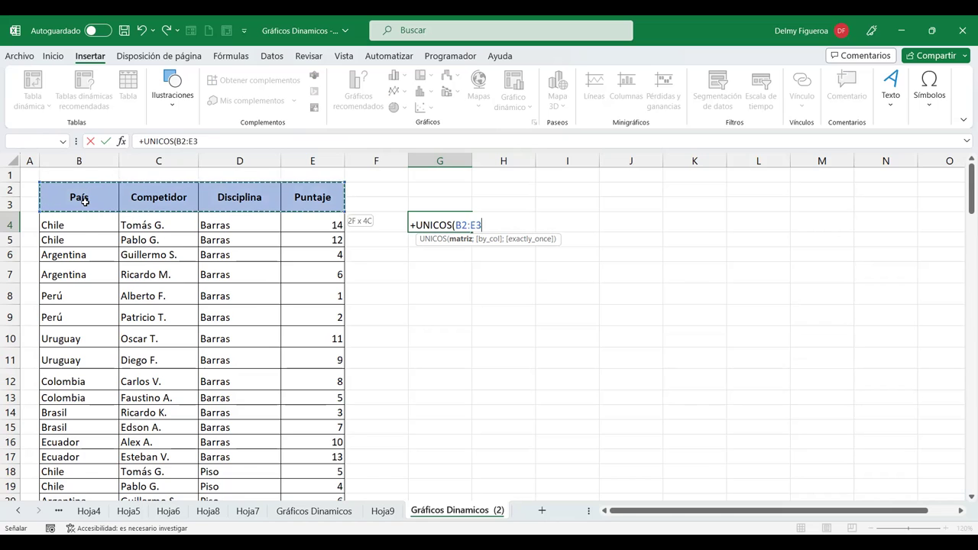
key("ctrl+shift+Right")
key("ctrl+Home")
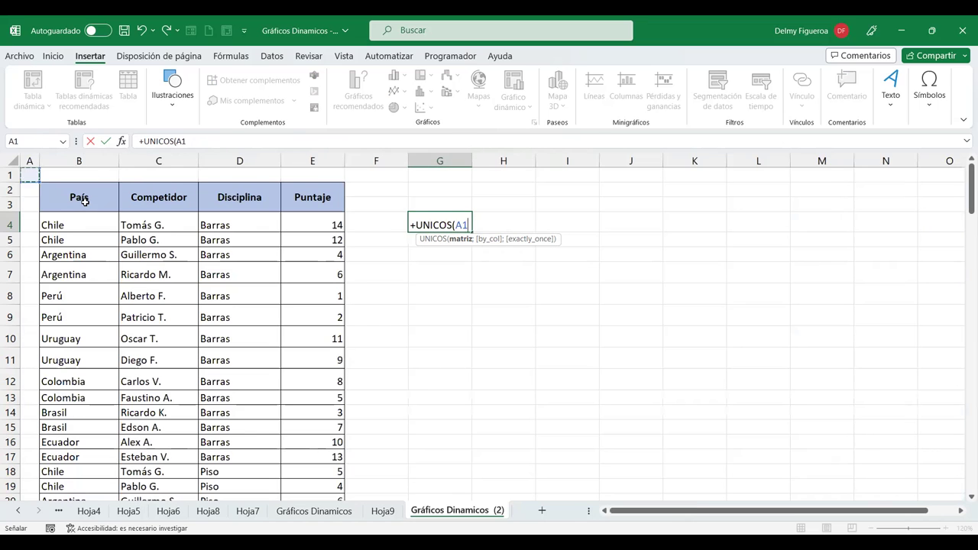
Step: Narrow the range to D4:D143 and enter =+UNICOS(D4:D143) to list unique disciplines
left_click(84, 200)
key("shift+Down")
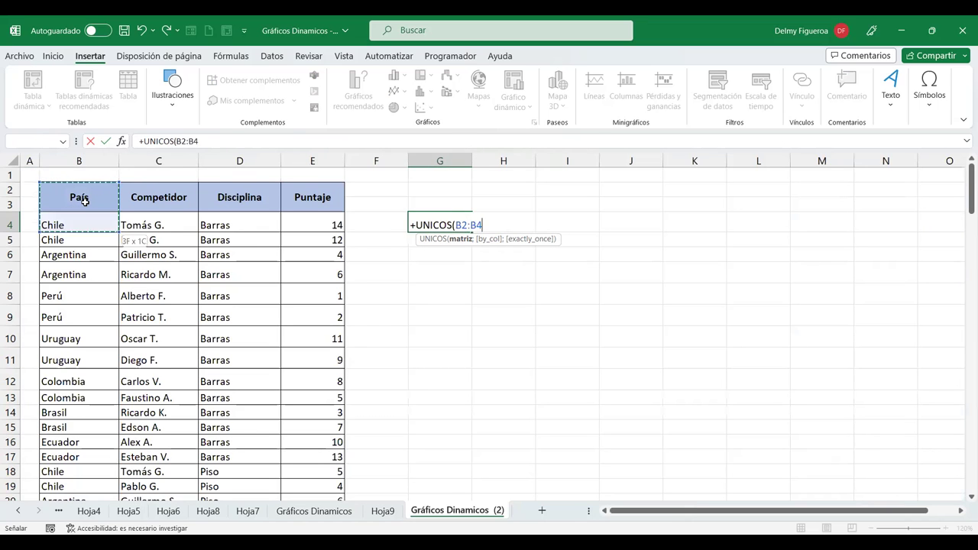
key("ctrl+shift+Right")
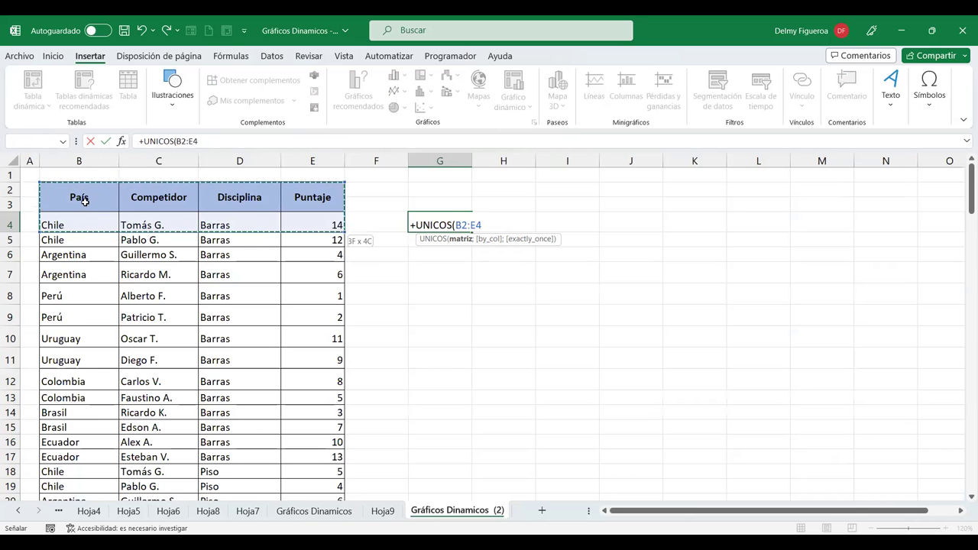
key("ctrl+shift+Down")
left_click_drag(964, 441, 964, 178)
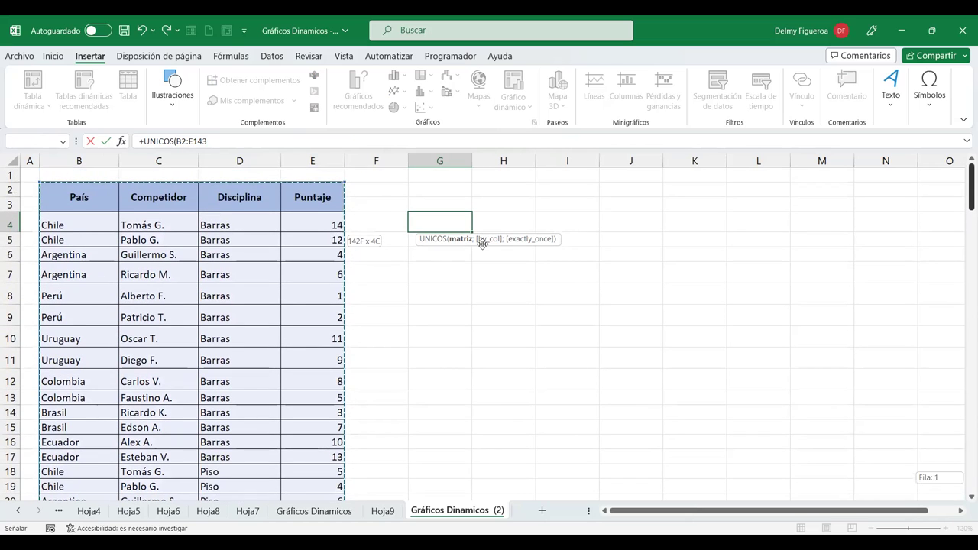
left_click(458, 239)
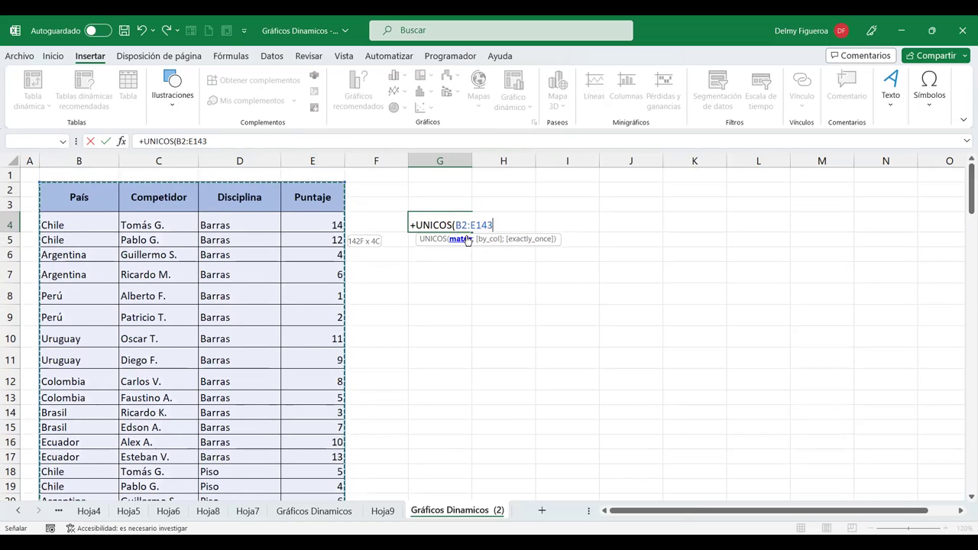
left_click(235, 228)
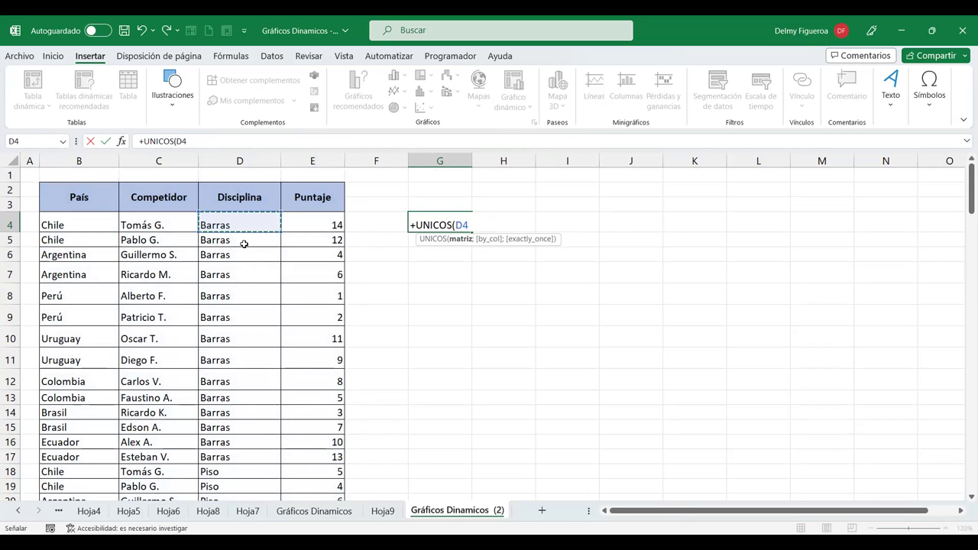
key("ctrl+shift+Down")
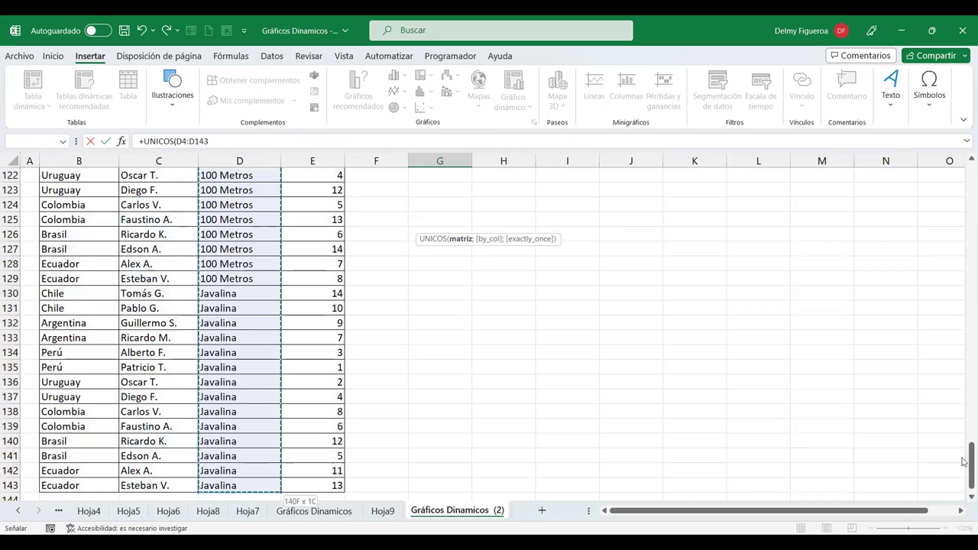
left_click_drag(964, 478, 960, 201)
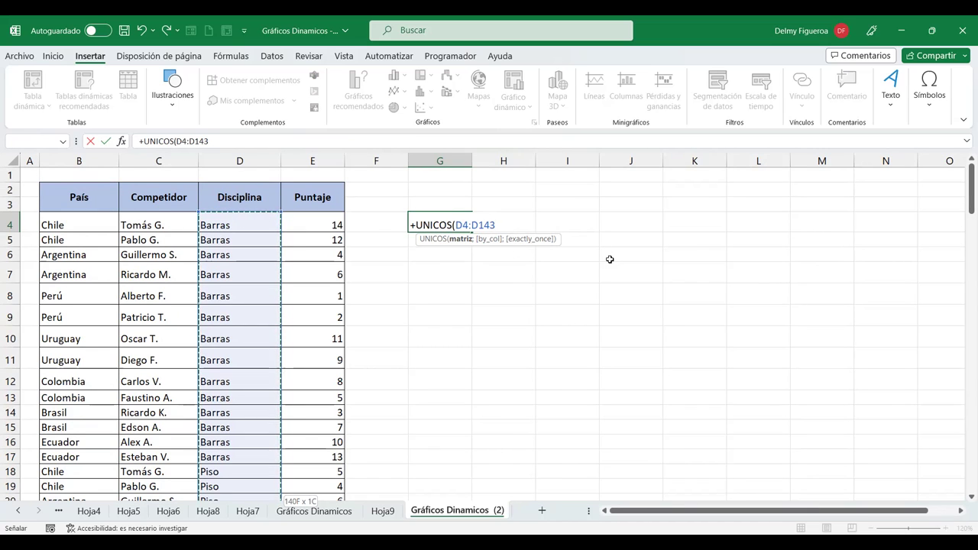
key("Return")
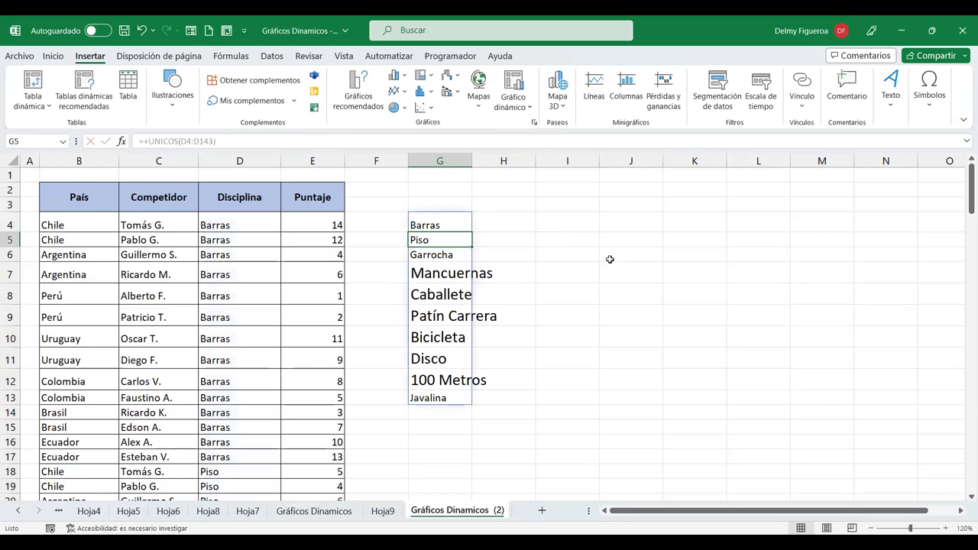
Step: Autofit column G and copy the ten-discipline list in G4:G13
double_click(473, 159)
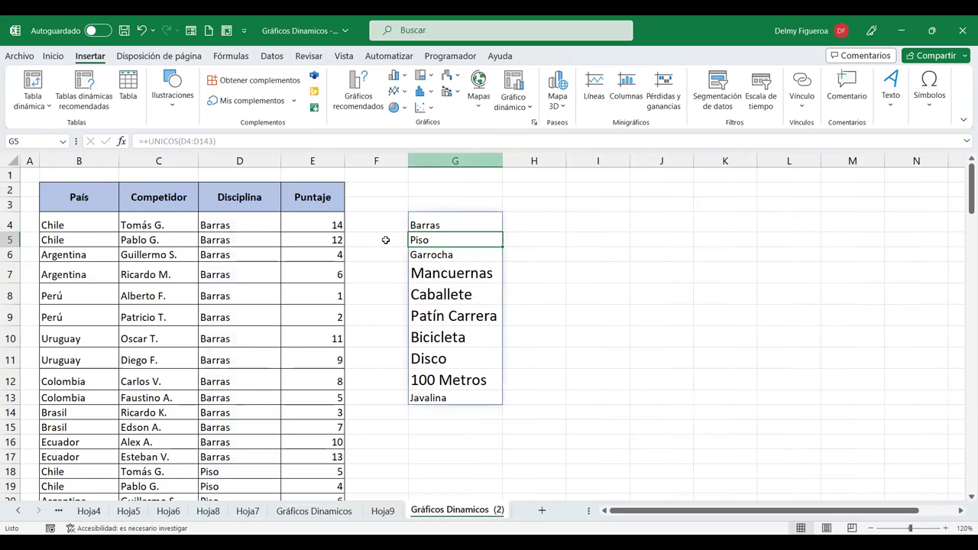
left_click(546, 218)
left_click(454, 223)
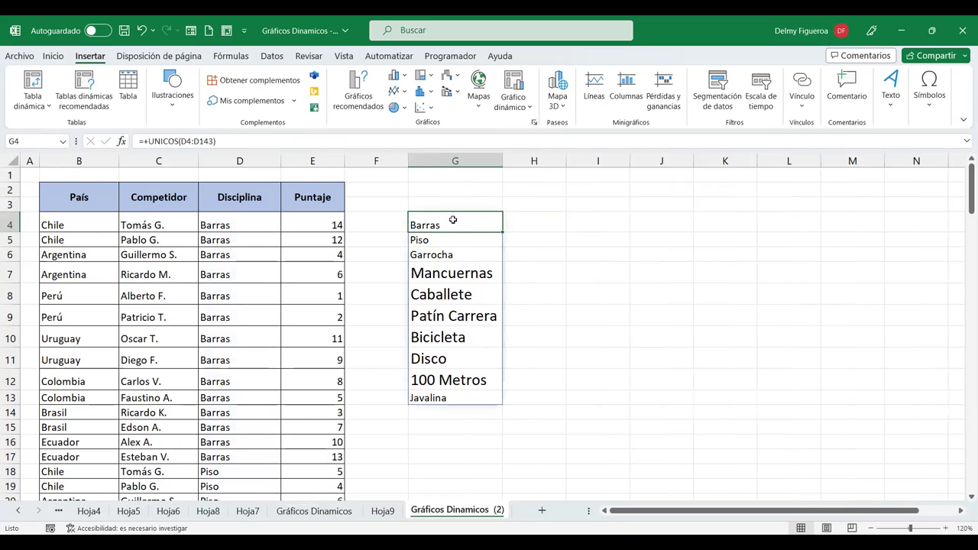
left_click_drag(453, 220, 459, 396)
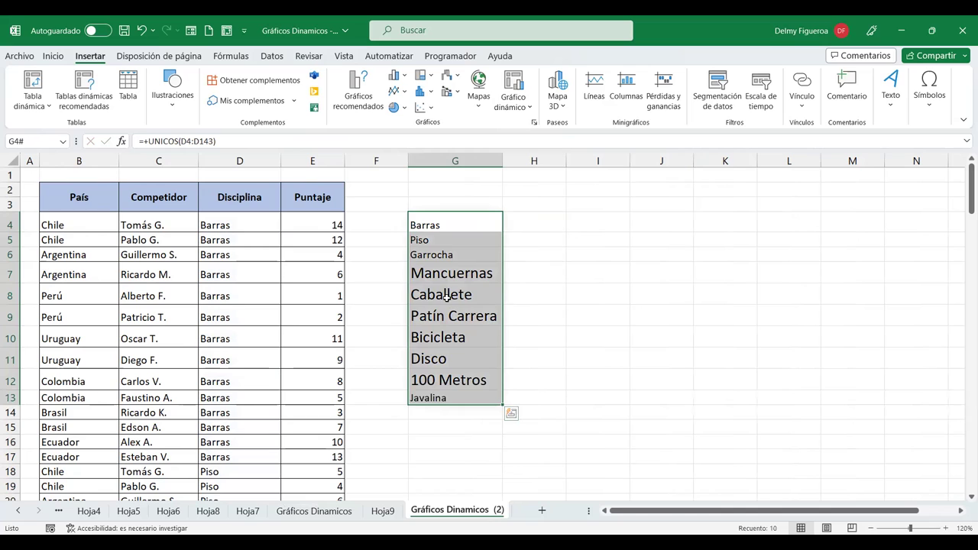
key("ctrl+c")
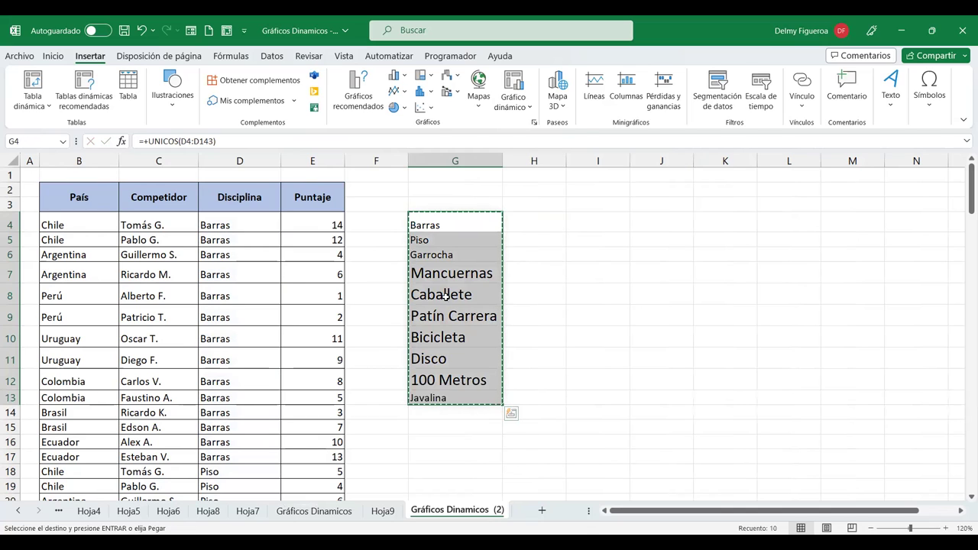
right_click(445, 297)
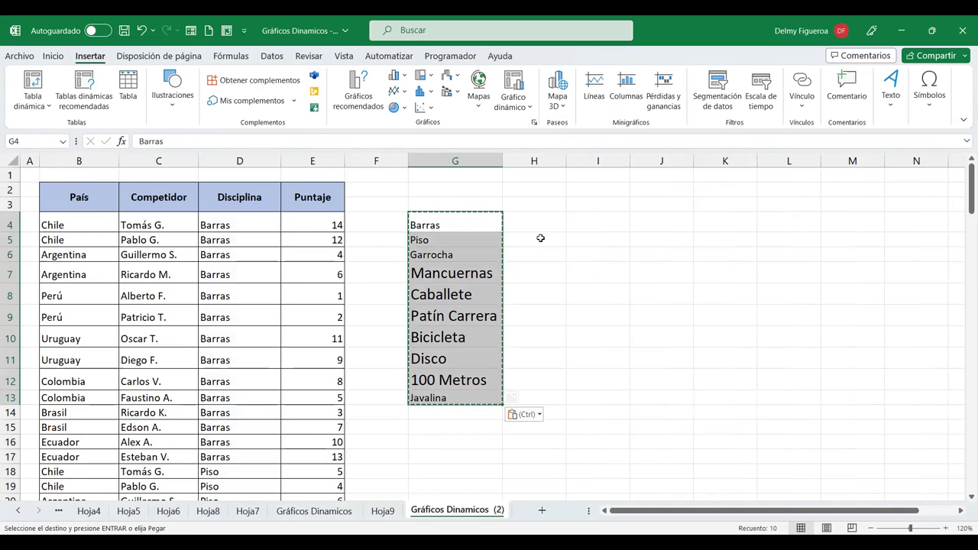
left_click(535, 224)
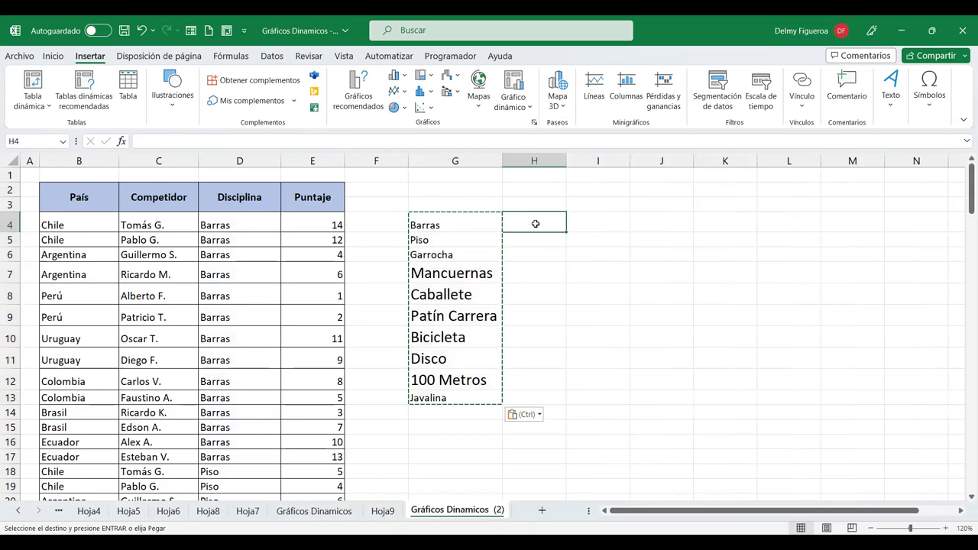
key("Escape")
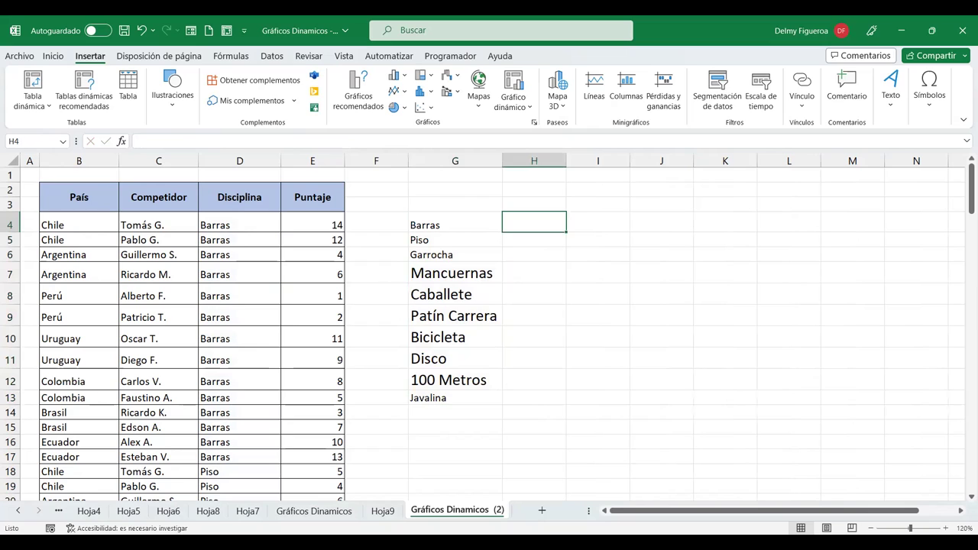
left_click_drag(428, 225, 437, 399)
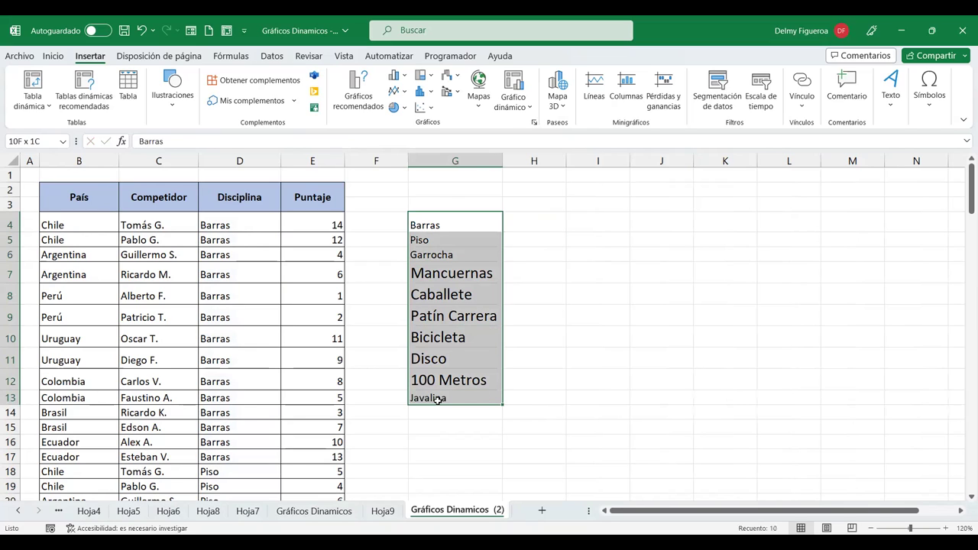
key("ctrl+c")
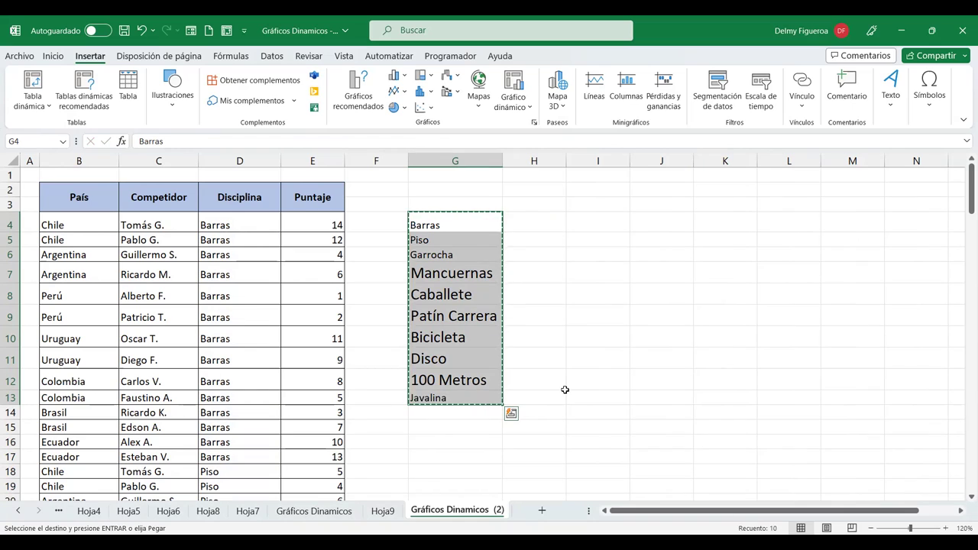
Step: Insert new sheet Hoja11 and paste the discipline names starting at B2
key("shift+F11")
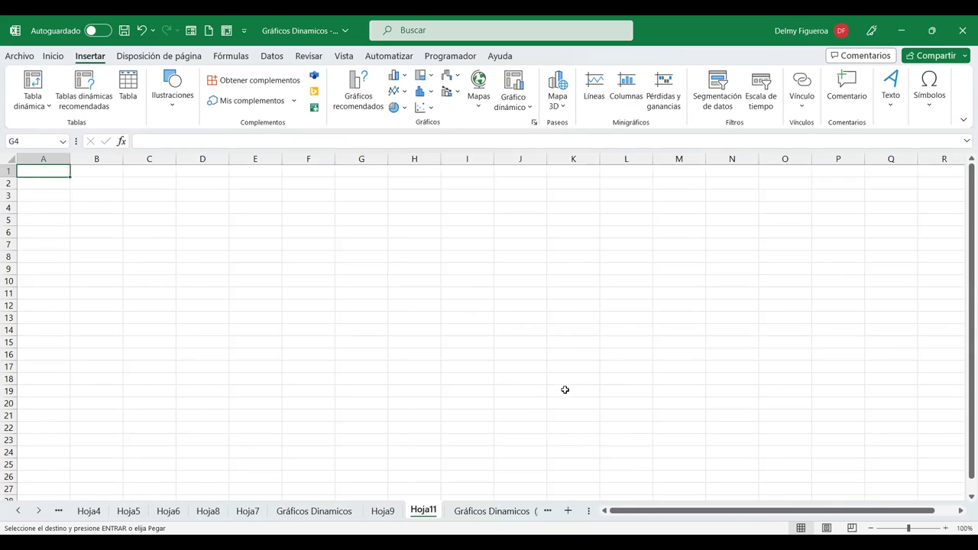
key("Right")
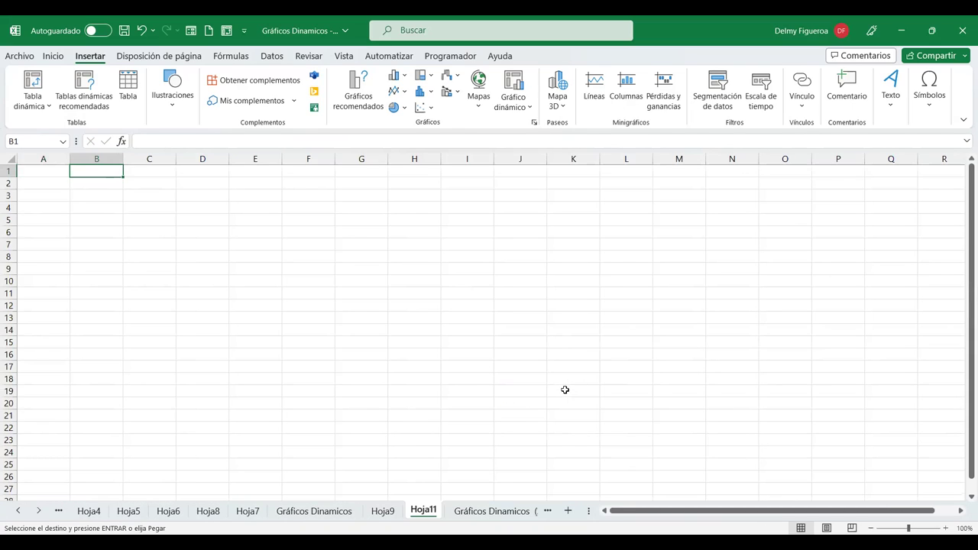
key("Down")
key("Return")
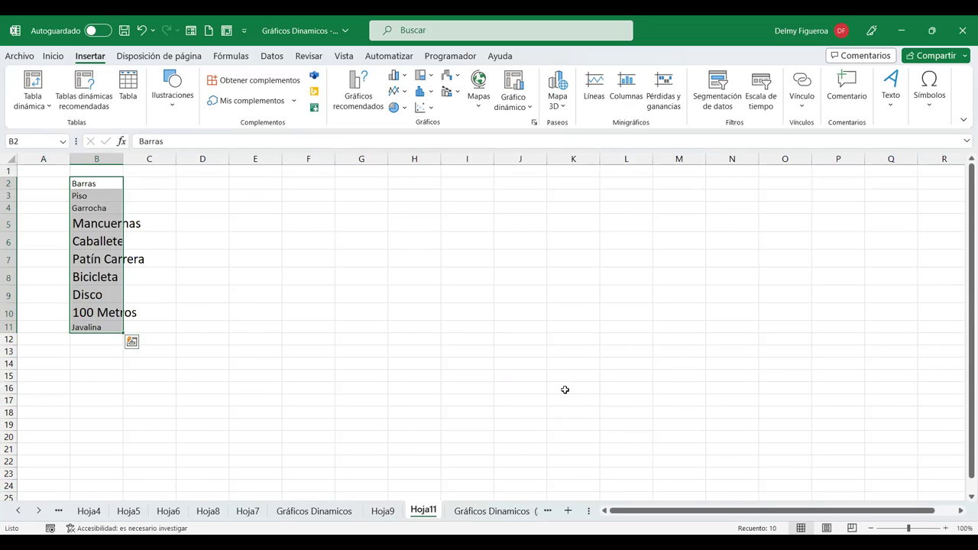
Step: Format the discipline names in Arial 12 and zoom the view to 120%
left_click(51, 60)
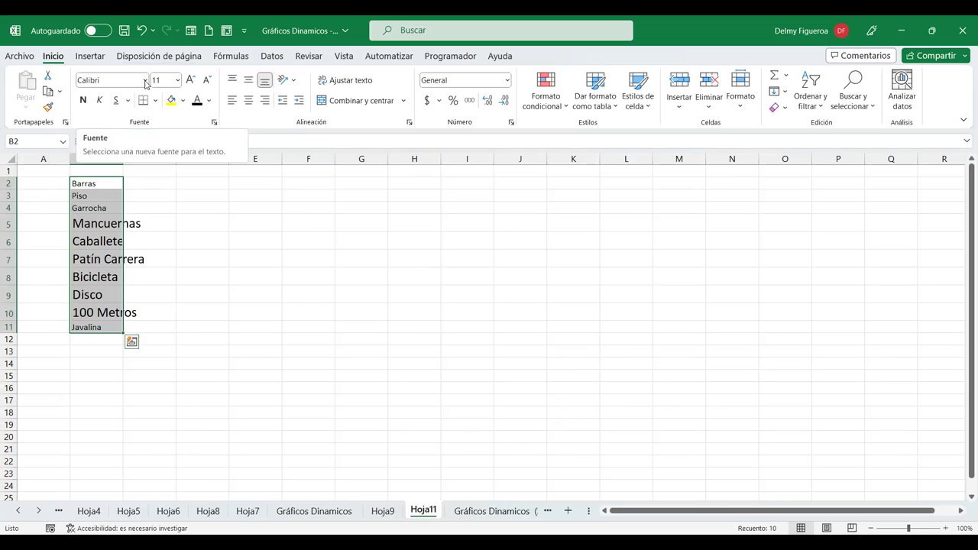
left_click(145, 81)
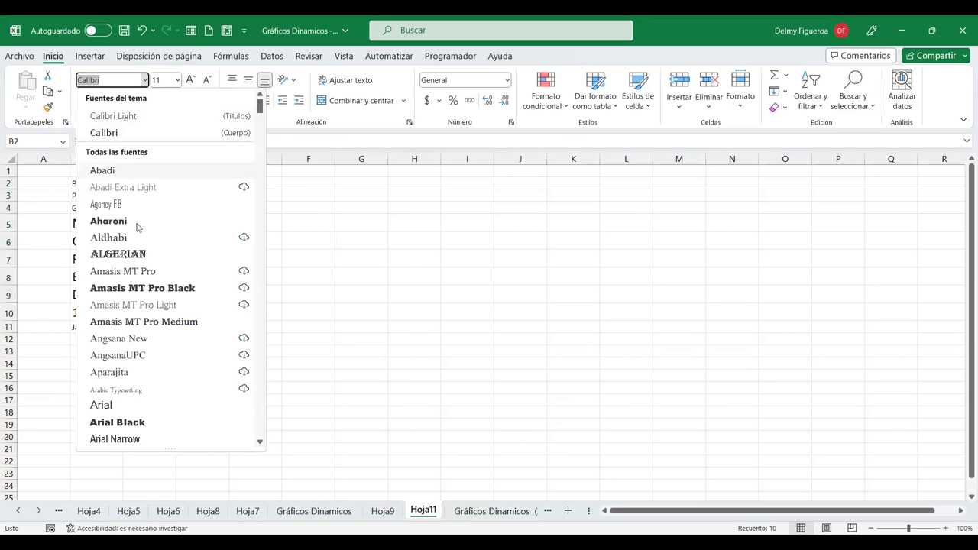
left_click(106, 406)
left_click(178, 82)
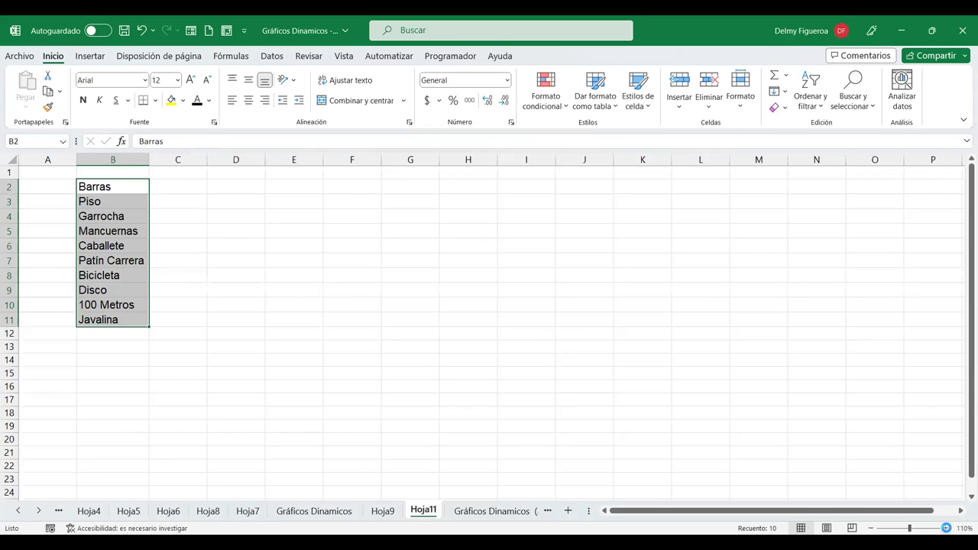
left_click(946, 528)
Step: Enter the header CodDisciplina in A1
key("ctrl+Home")
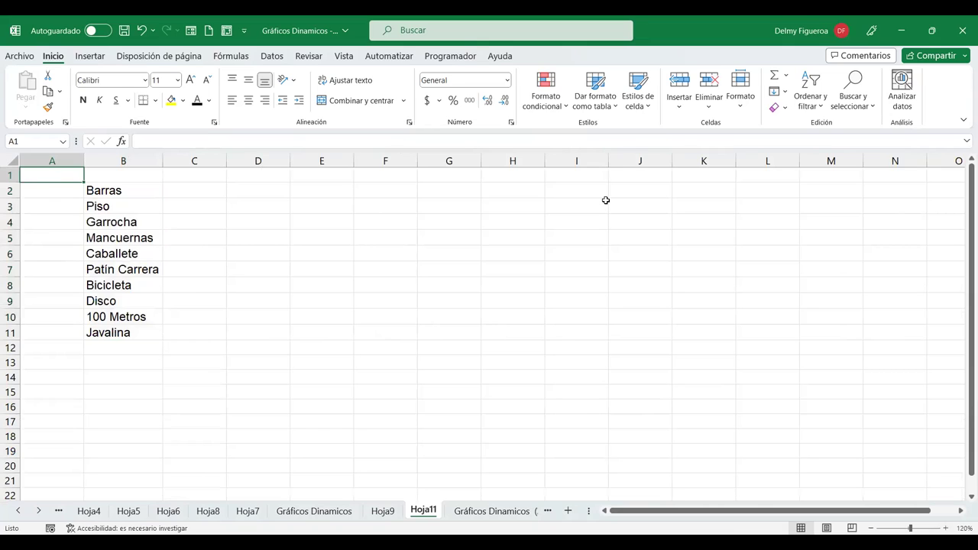
key("Down")
key("Down")
key("ctrl+Home")
type("C")
type("ód")
key("BackSpace")
key("BackSpace")
type("od")
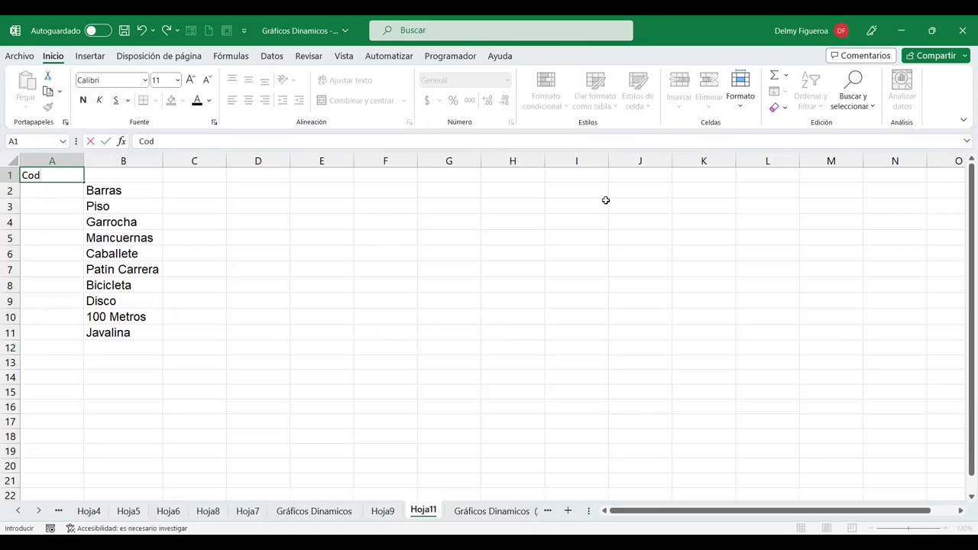
type("Di")
type("sci")
type("plina")
key("Return")
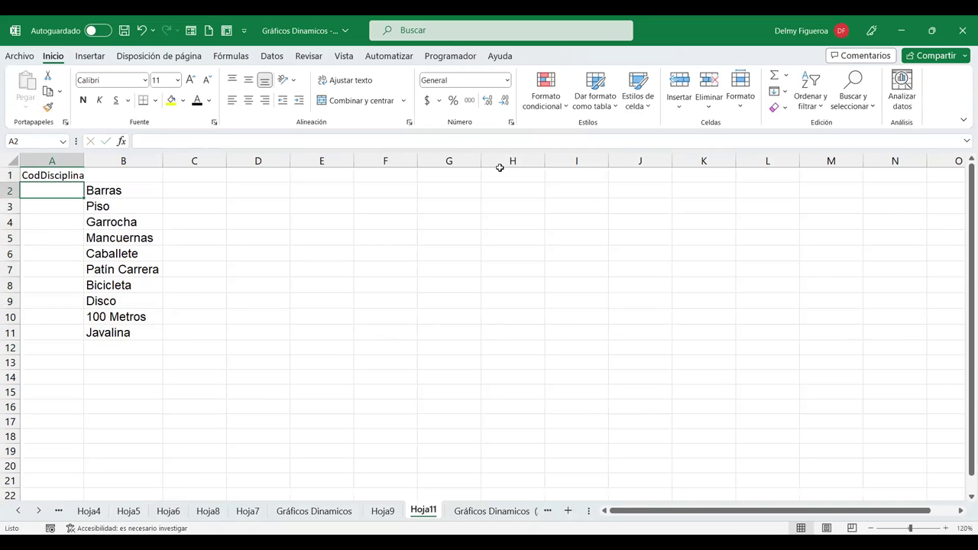
Step: Enter NomDisciplina in B1 and autofit column A to fit its header
left_click(100, 181)
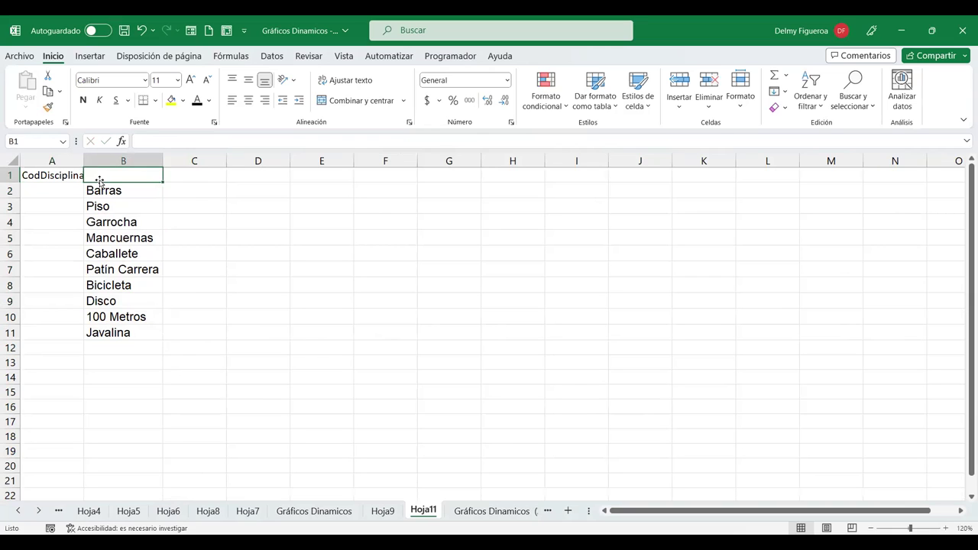
type("NomDisciplina")
key("Return")
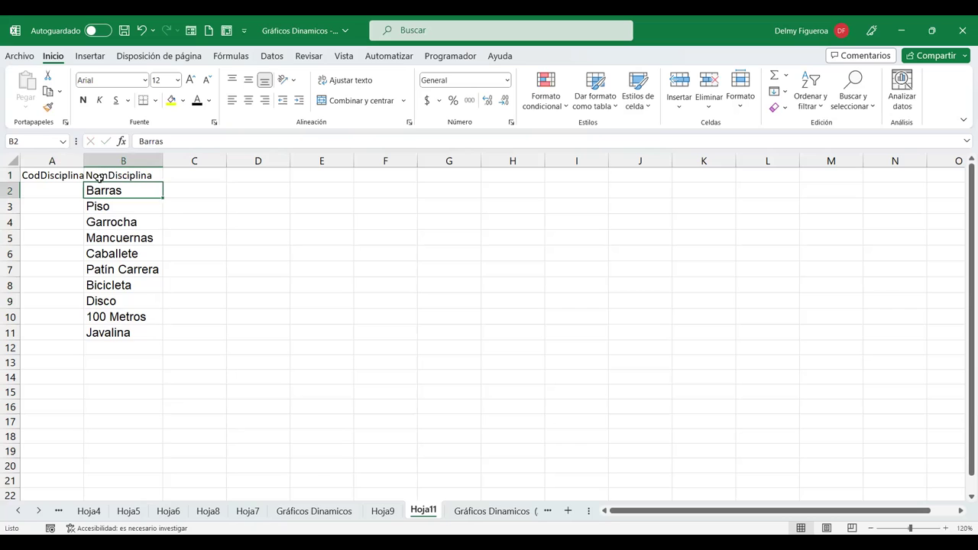
double_click(84, 160)
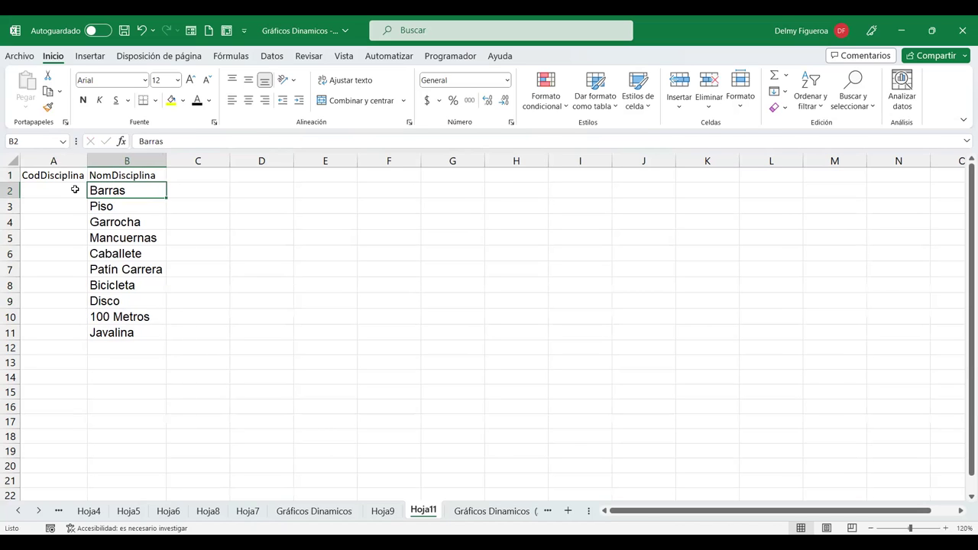
left_click(72, 190)
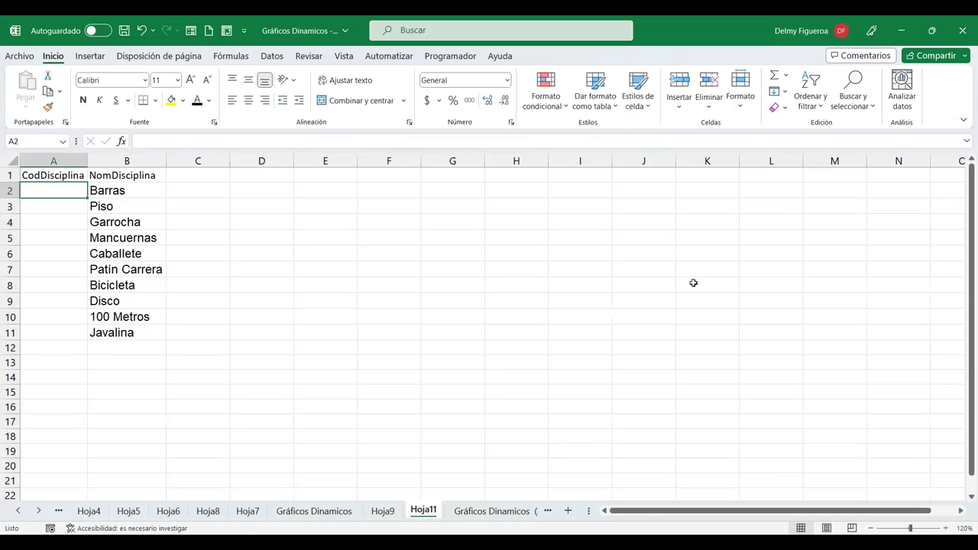
left_click(64, 175)
left_click_drag(91, 175, 125, 334)
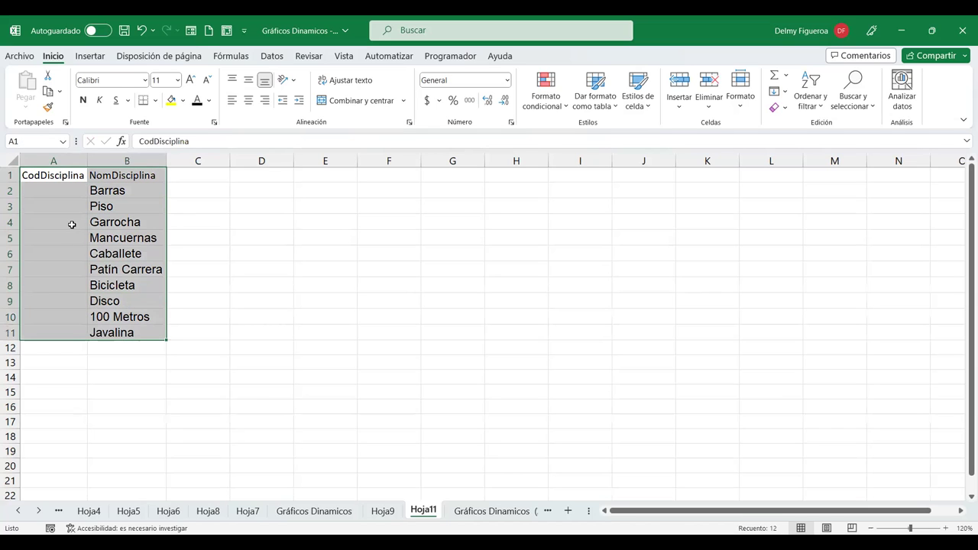
Step: Enter code D01 in A2 and fill D02 through D10 down to A11
left_click(67, 189)
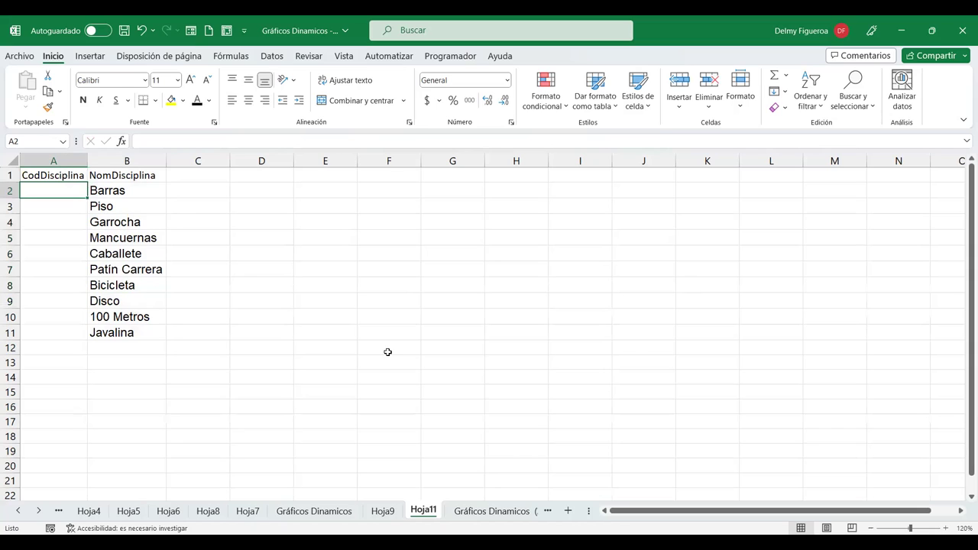
type("D")
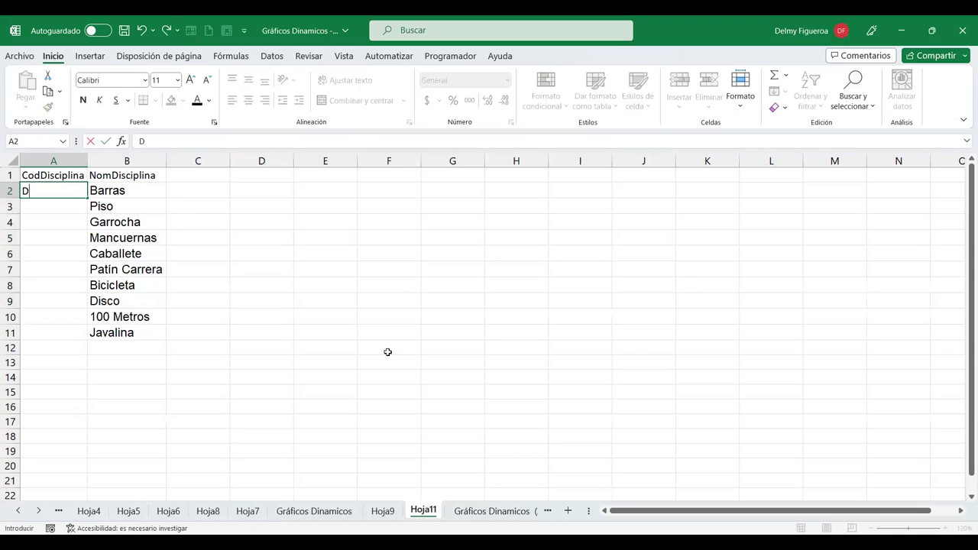
type("01")
key("Return")
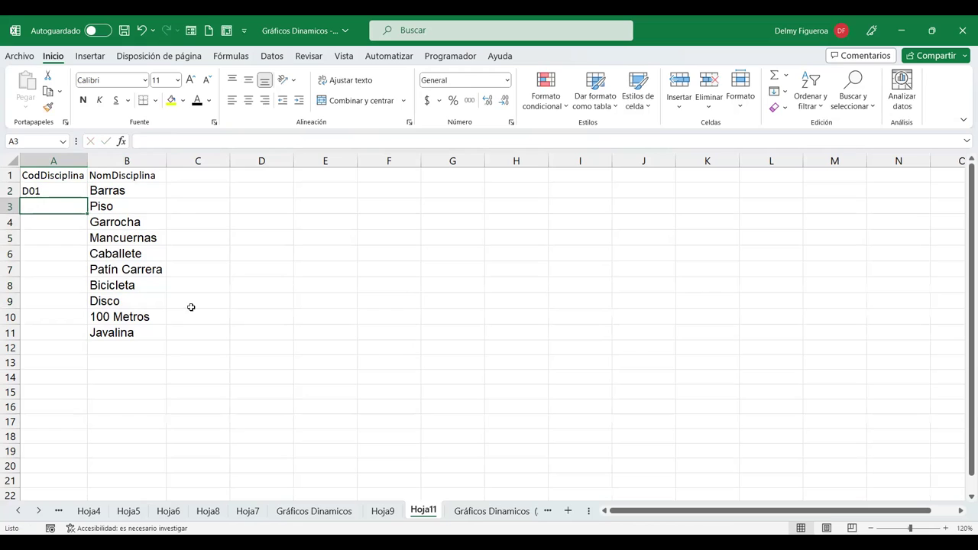
left_click(54, 187)
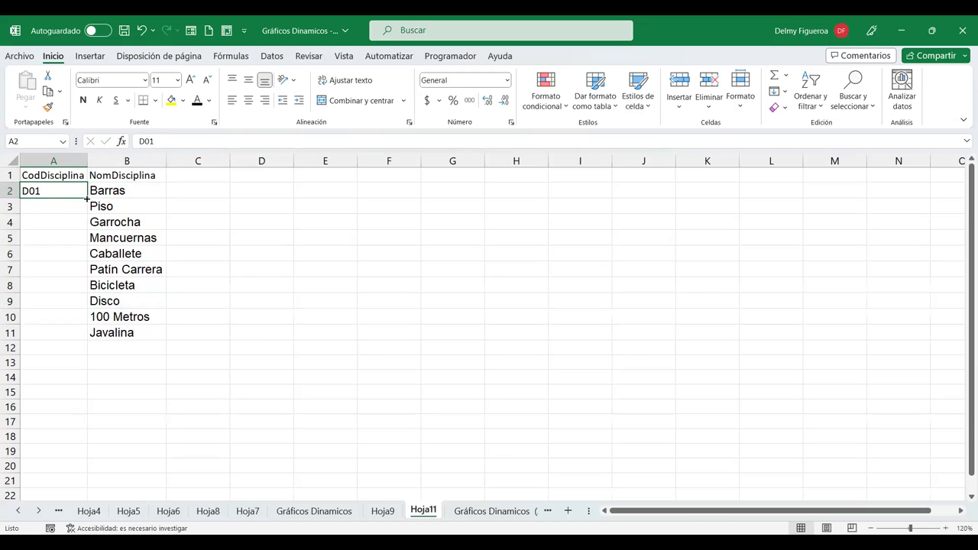
left_click_drag(87, 198, 85, 340)
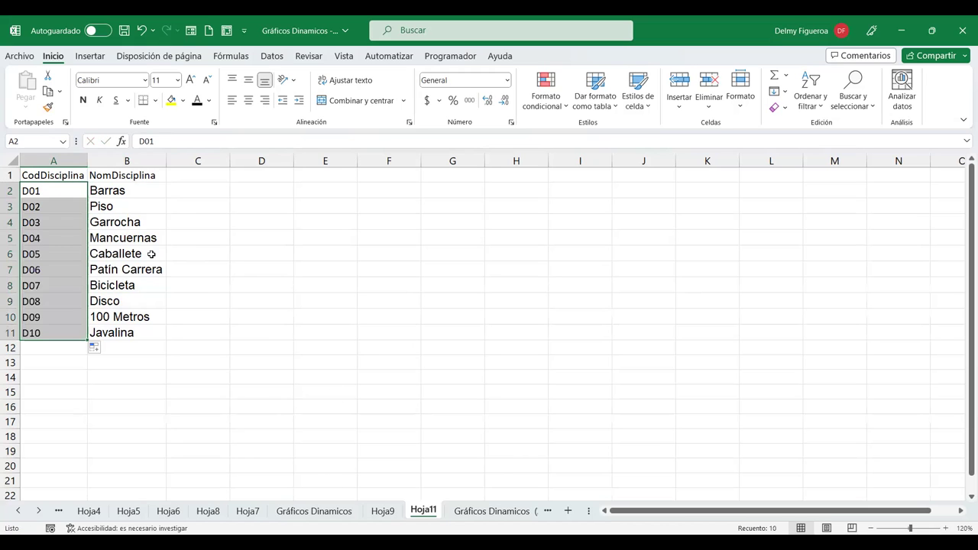
left_click(215, 173)
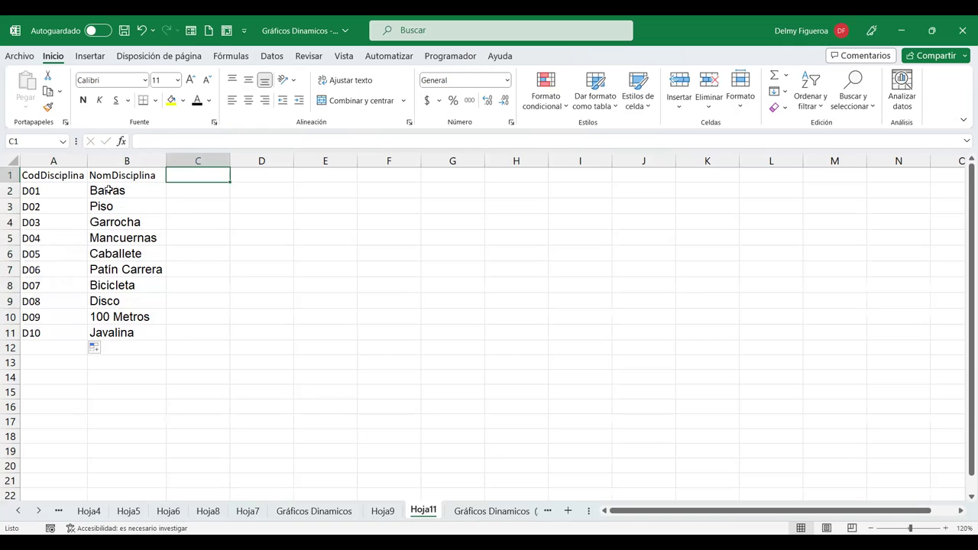
Step: Compare the Disciplina data on Gráficos Dinamicos (2) with the Hoja11 code list, ending on Hoja11
left_click(490, 511)
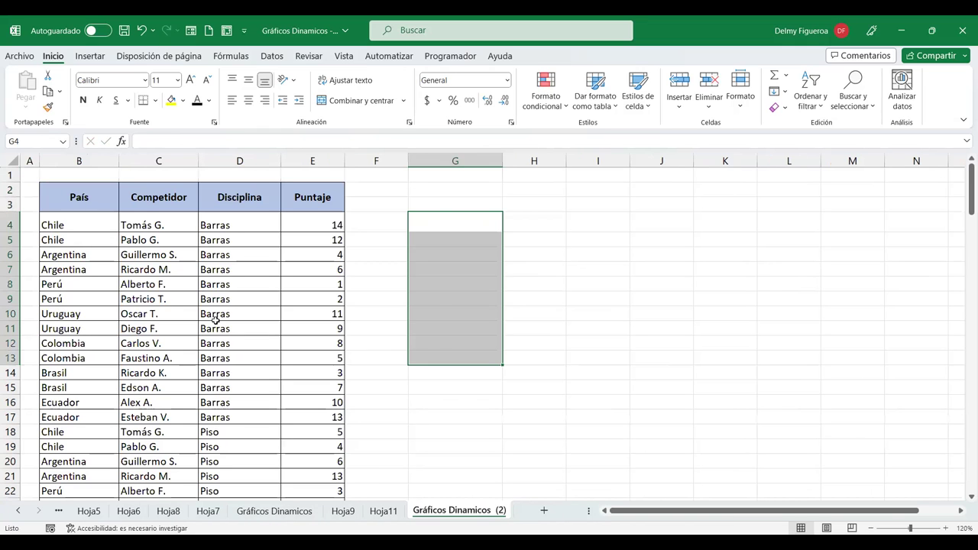
left_click(465, 190)
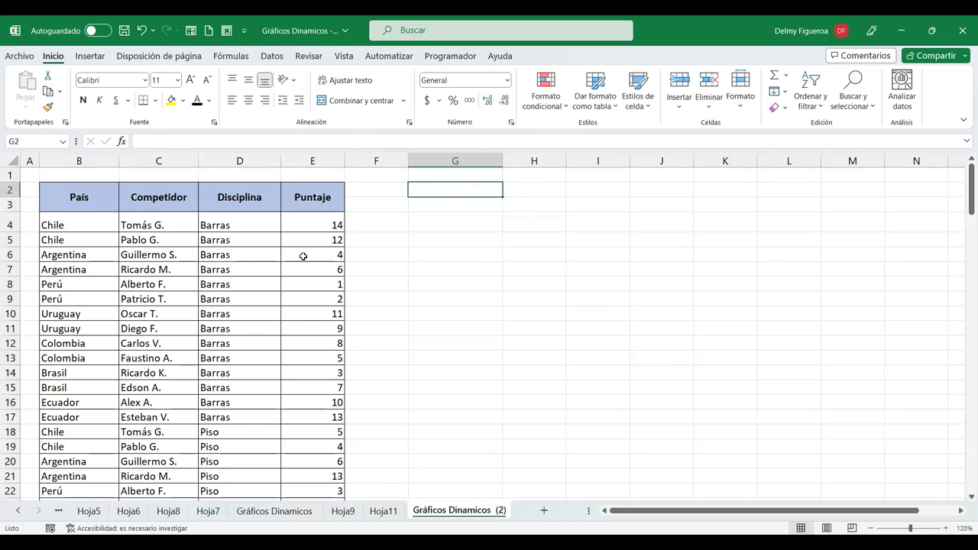
left_click(384, 511)
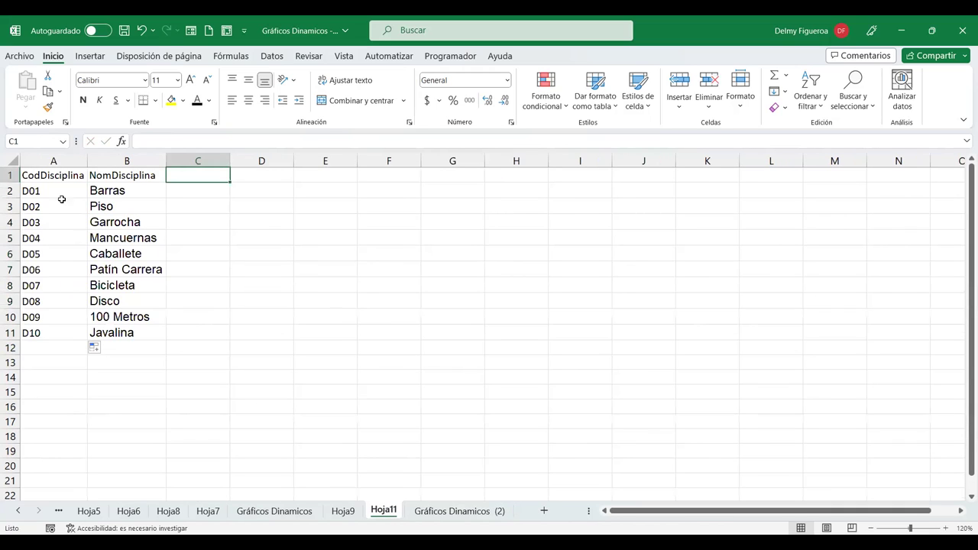
left_click(434, 513)
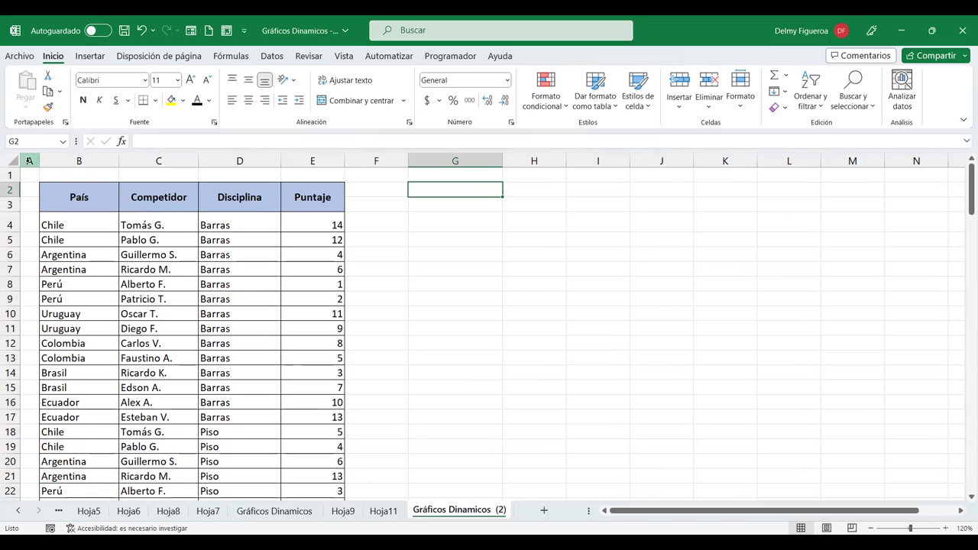
left_click(28, 173)
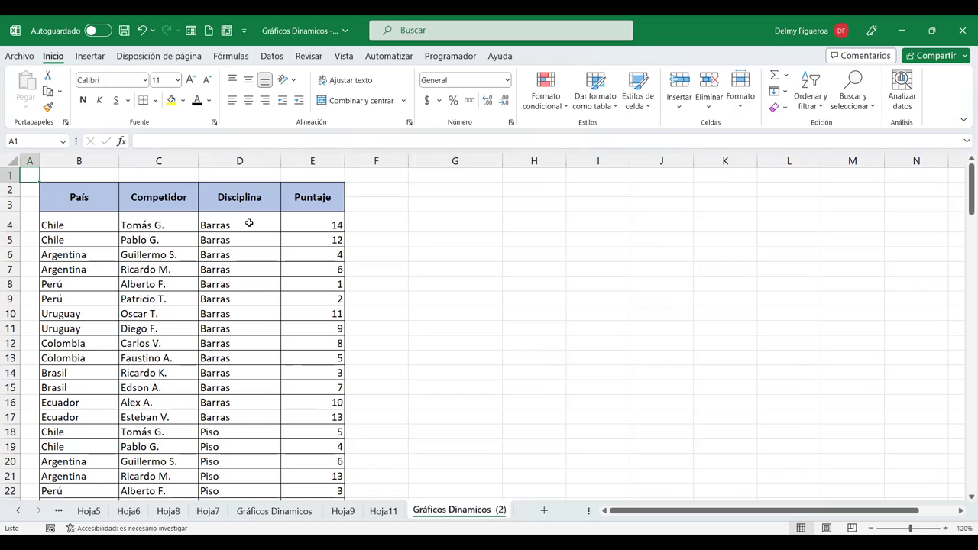
left_click(249, 223)
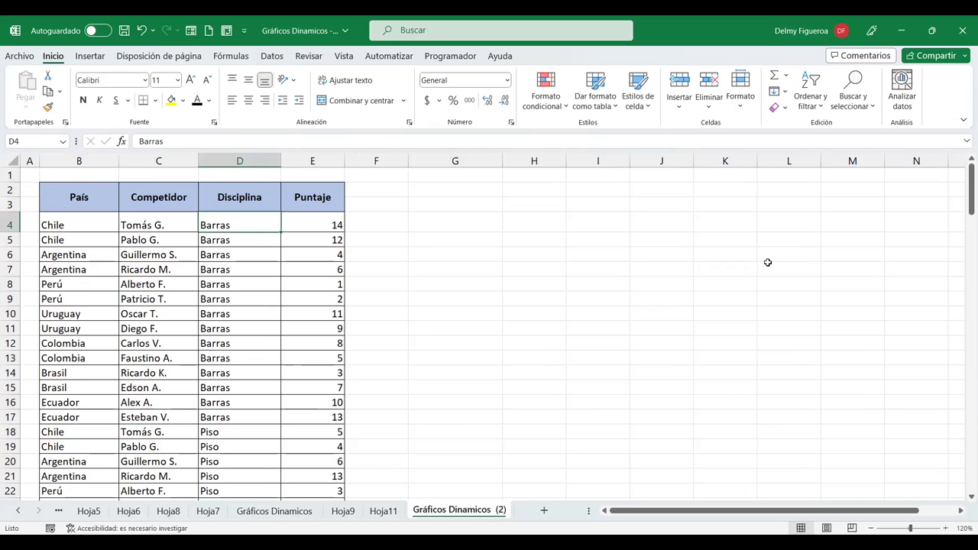
left_click(383, 511)
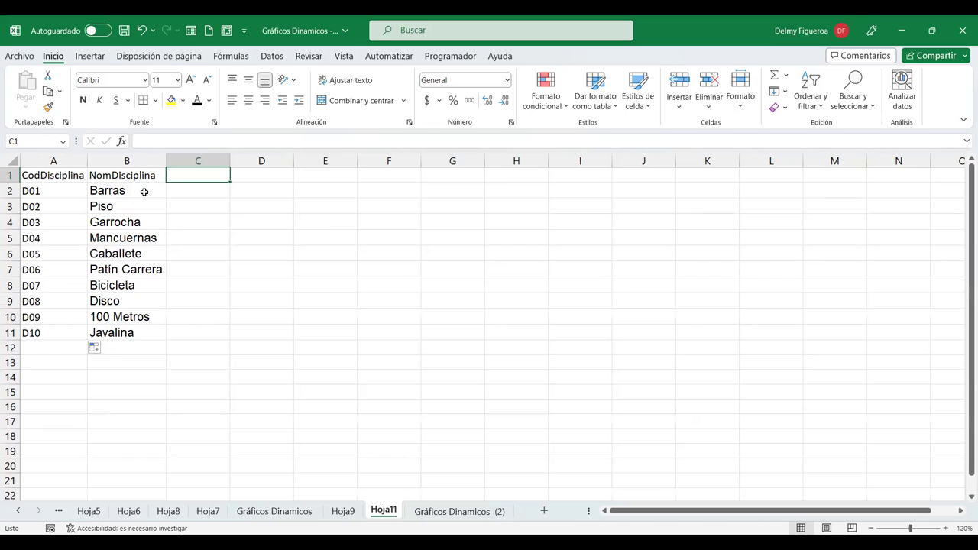
left_click(439, 511)
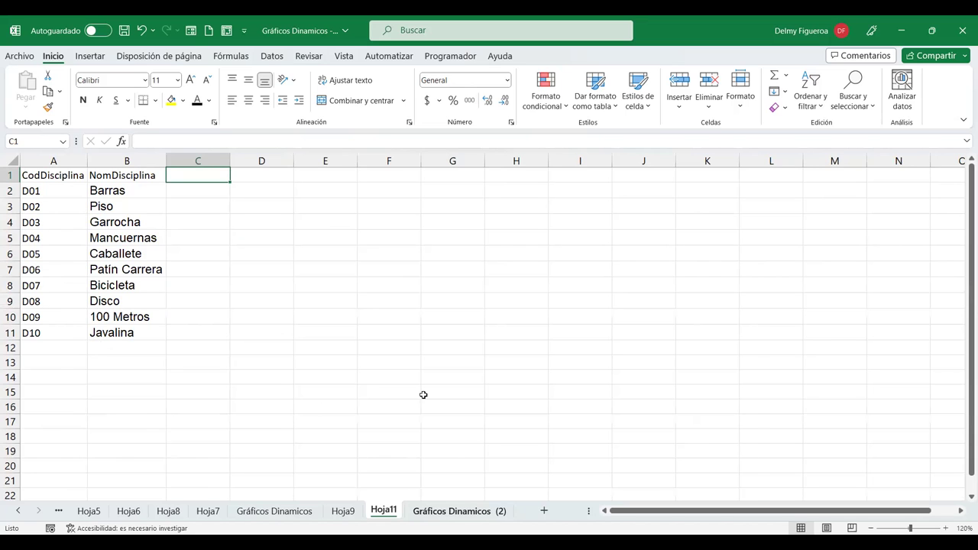
left_click(463, 222)
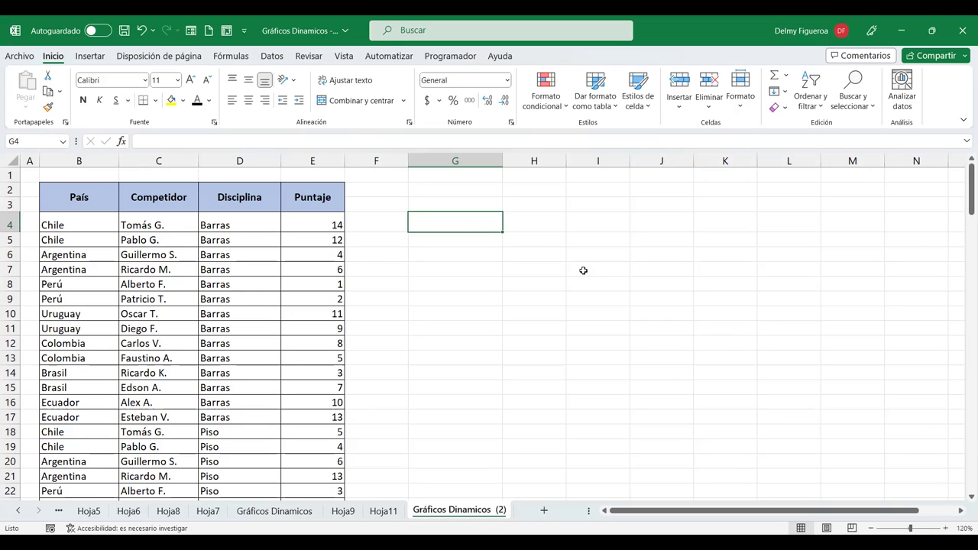
left_click(383, 510)
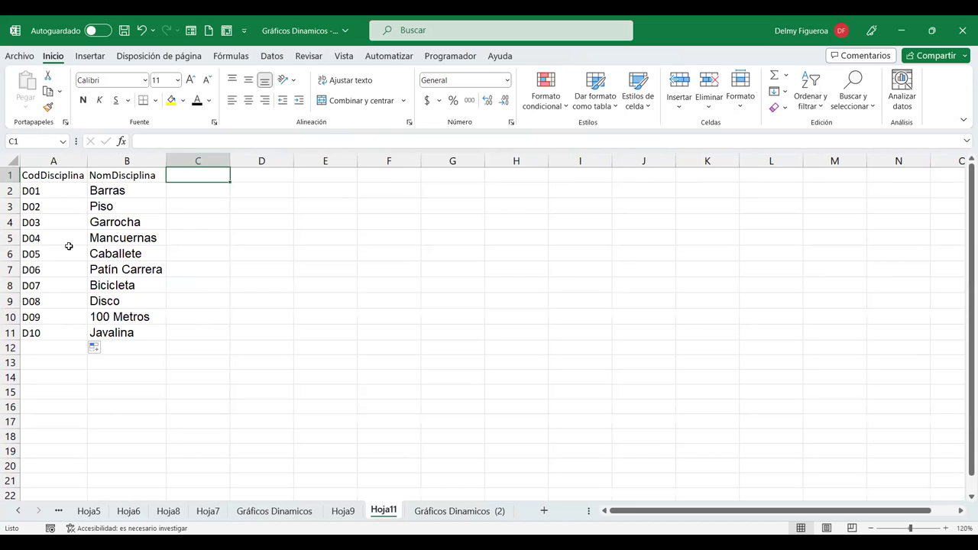
mouse_move(38, 174)
left_mouse_down()
mouse_move(170, 198)
mouse_move(171, 340)
left_mouse_up()
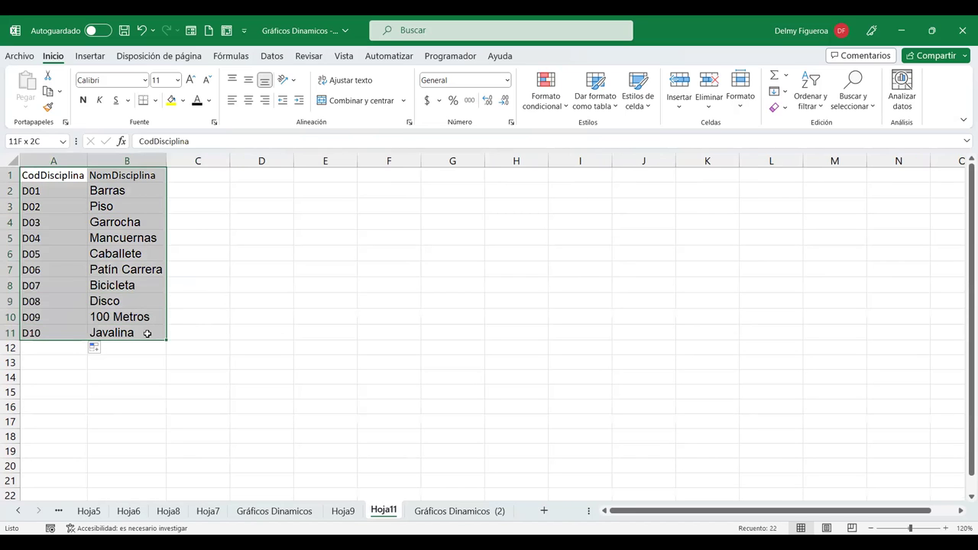
key("ctrl+c")
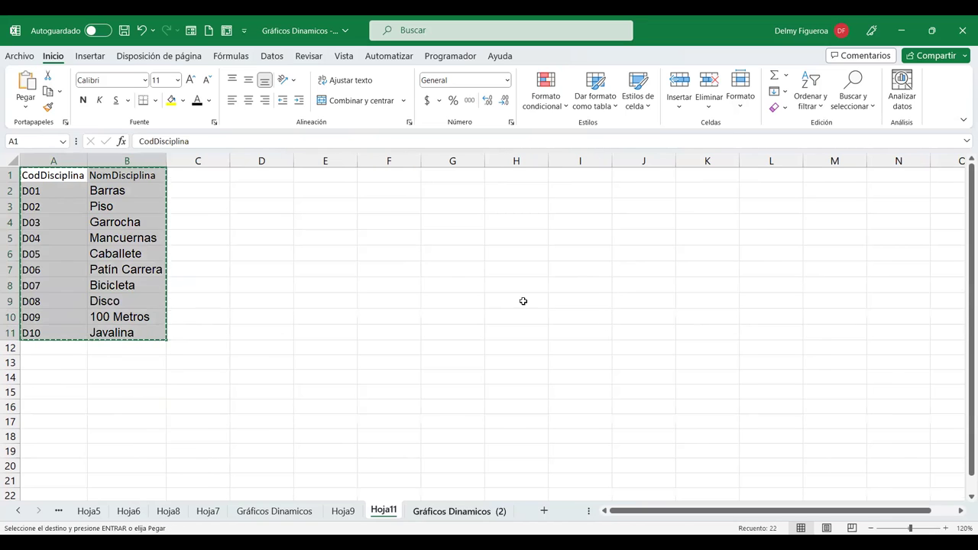
left_click(451, 510)
left_click(609, 220)
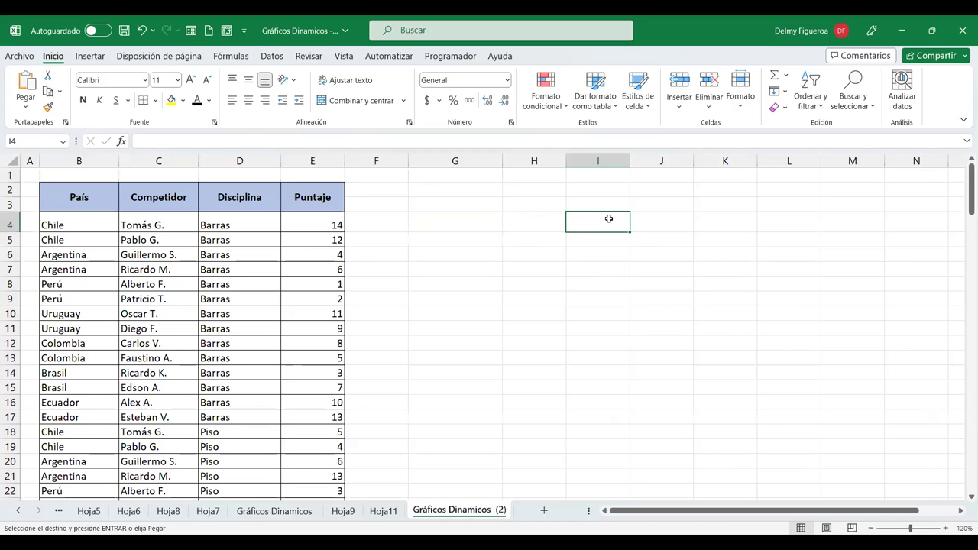
key("ctrl+v")
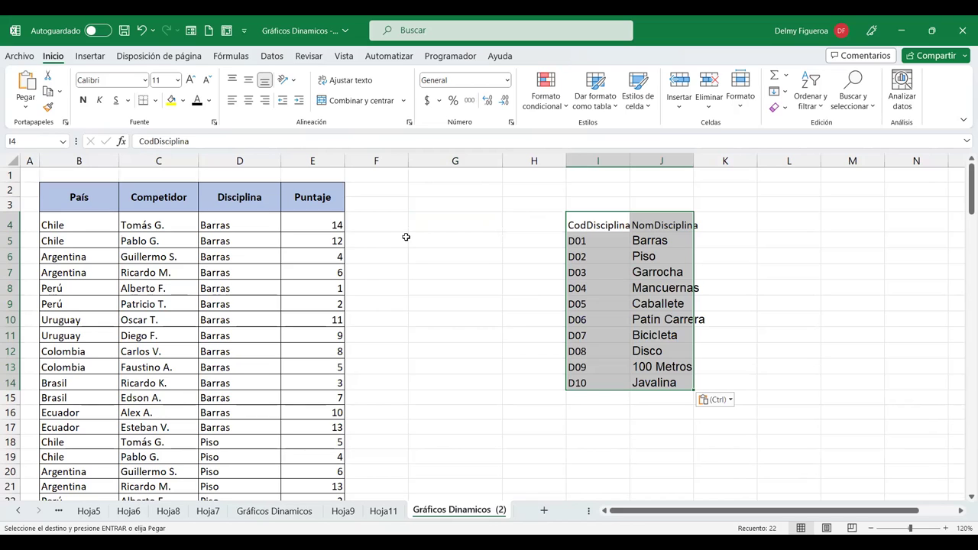
key("ctrl+z")
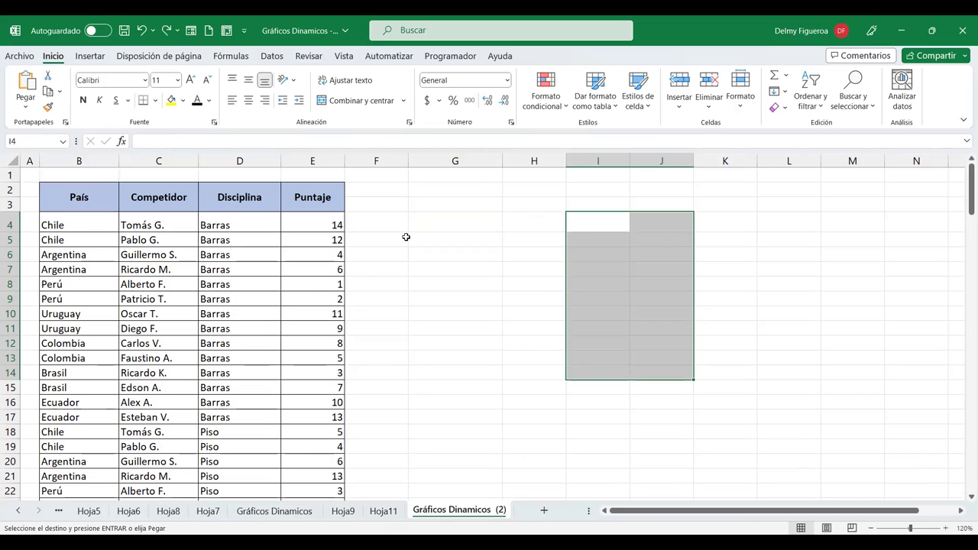
left_click(393, 510)
left_click(355, 302)
key("Escape")
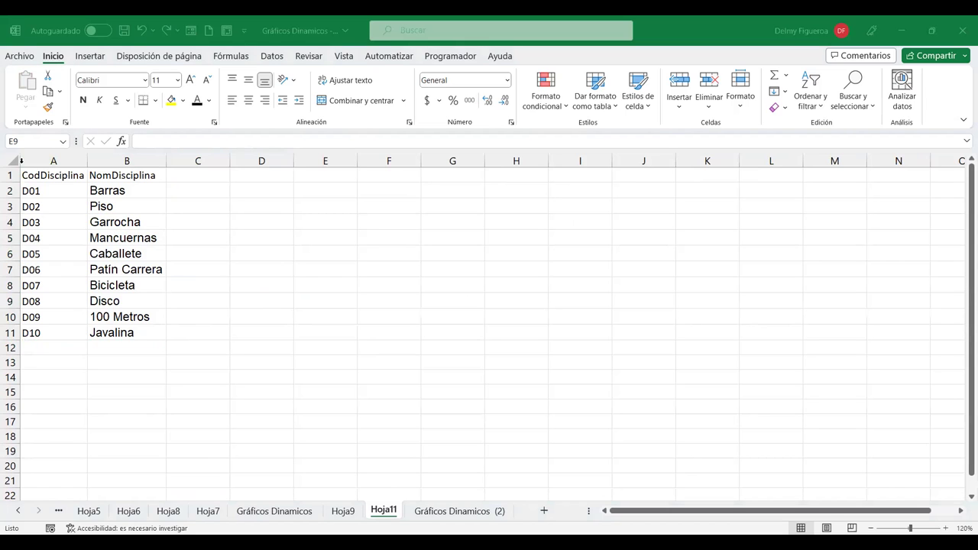
Step: Paste the code-list picture onto Gráficos Dinamicos (2) and select G4
left_click(437, 512)
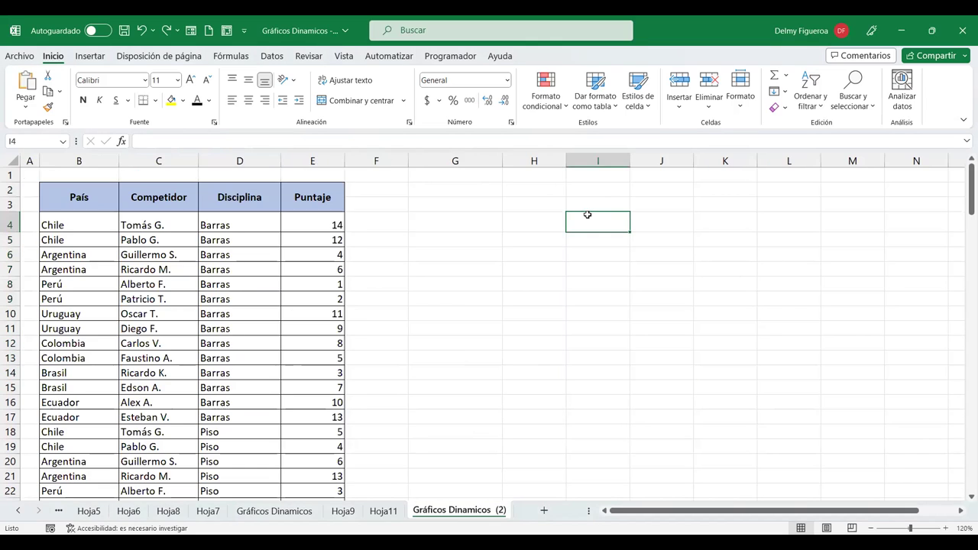
key("ctrl+v")
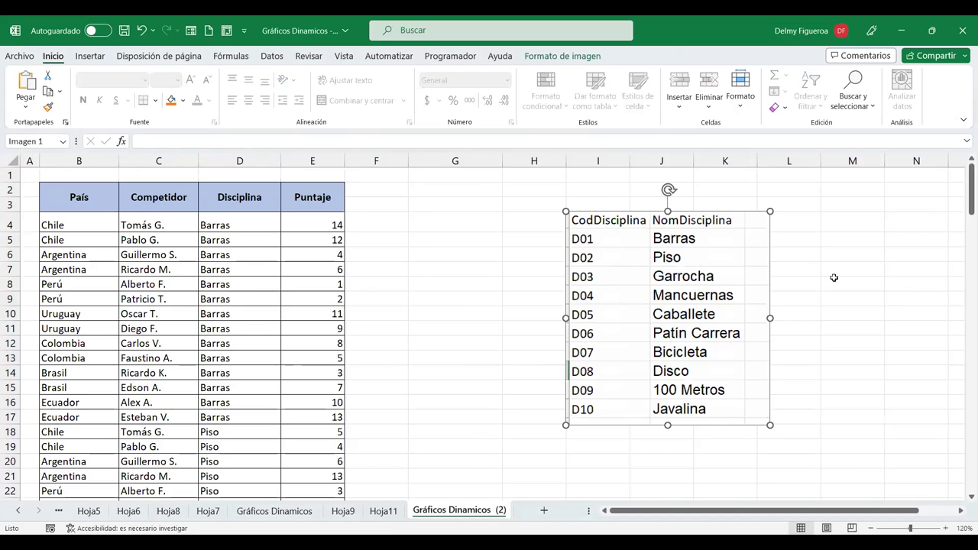
left_click(835, 278)
left_click(412, 226)
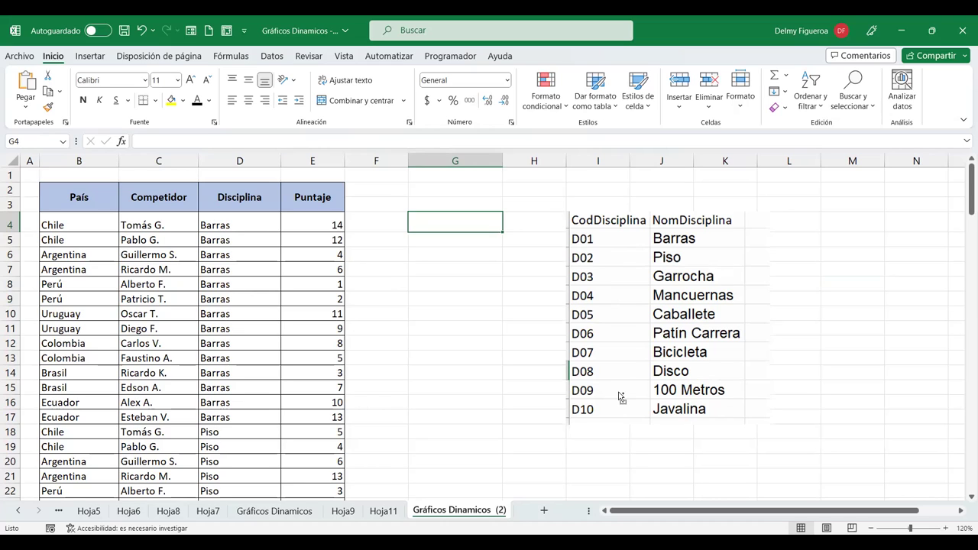
Step: Replace every Barras in the data with D01 using Find and Replace
key("ctrl+l")
type("Barras")
left_click_drag(577, 185, 567, 71)
left_click(559, 121)
type("D01")
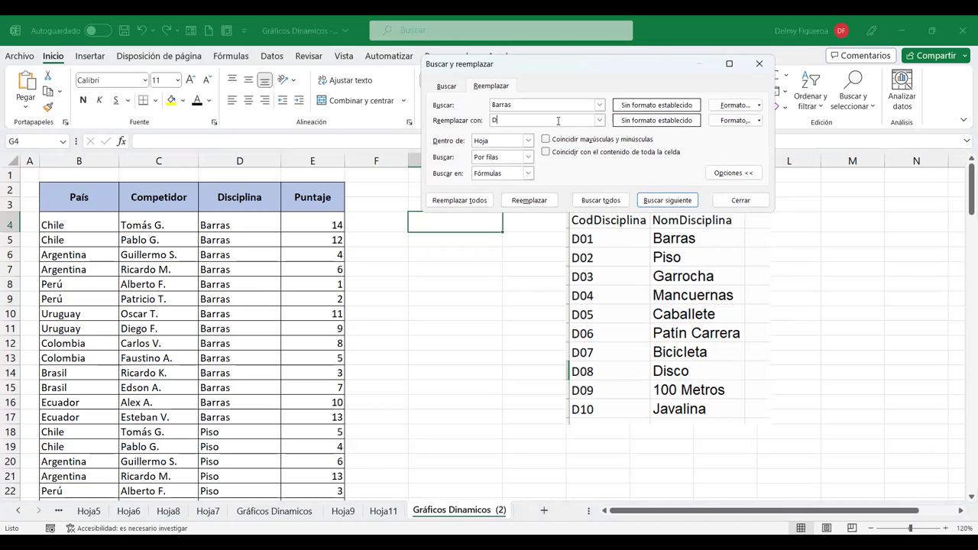
left_click(458, 202)
left_click(495, 316)
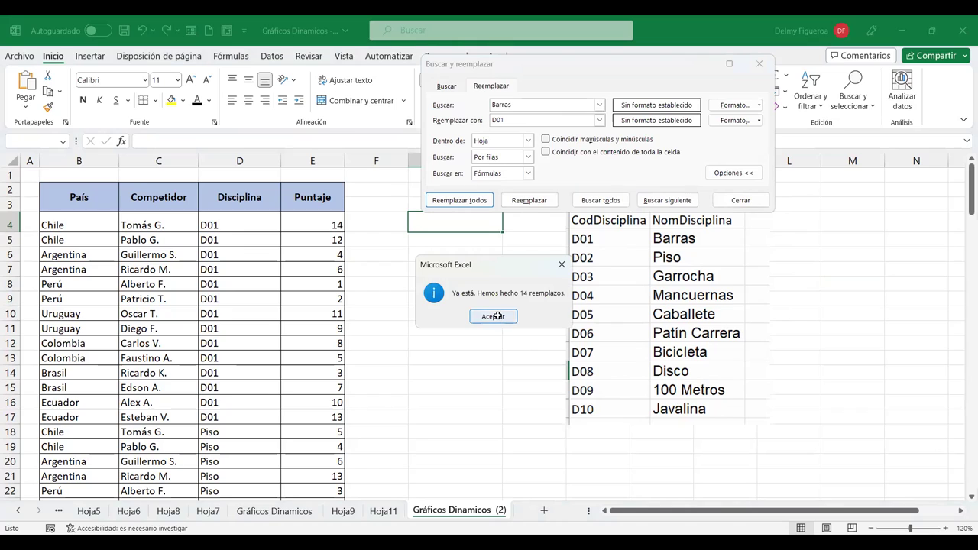
Step: Replace Piso with D02 and Garrocha with D03
left_click_drag(518, 103, 431, 103)
type("Piso")
key("Tab")
left_click(531, 120)
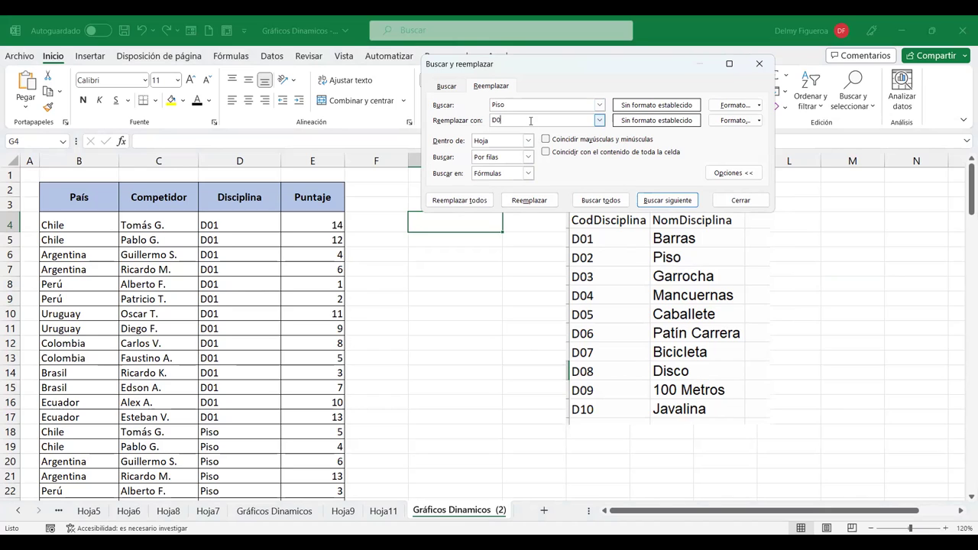
type("2")
left_click(478, 198)
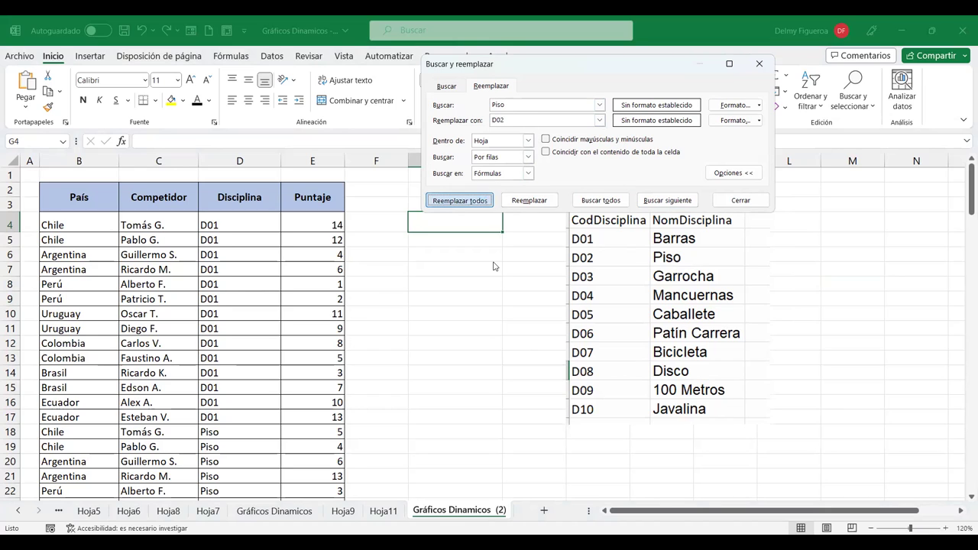
left_click(497, 318)
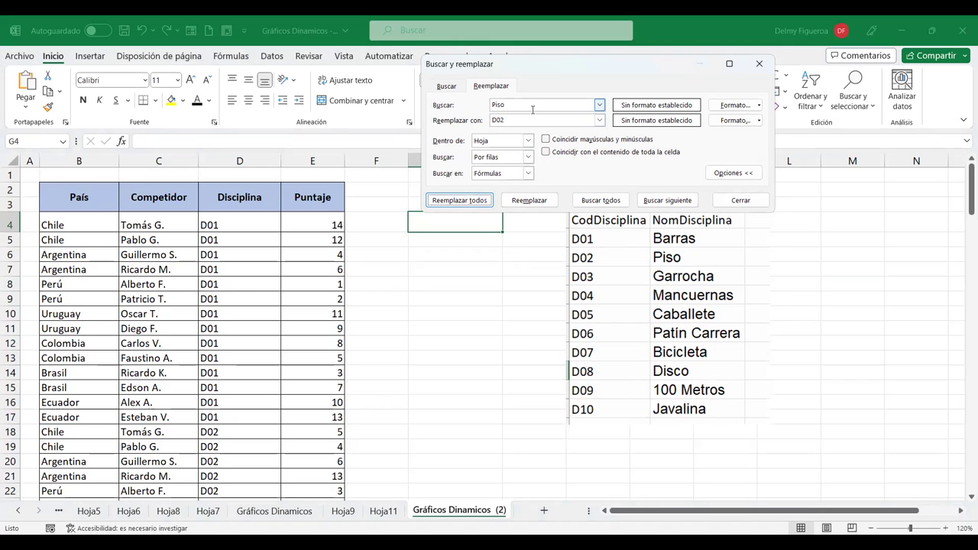
double_click(532, 107)
type("Garrocha")
type("3")
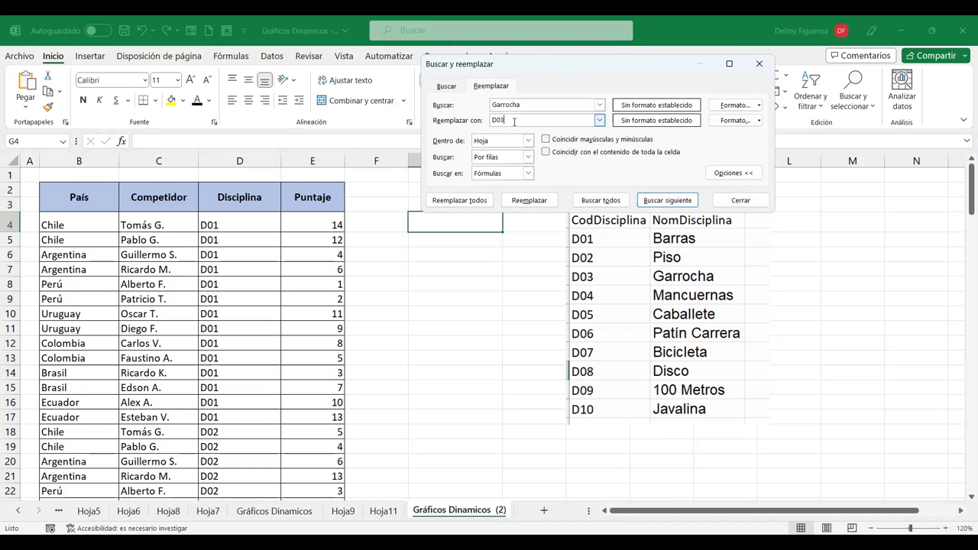
left_click(466, 198)
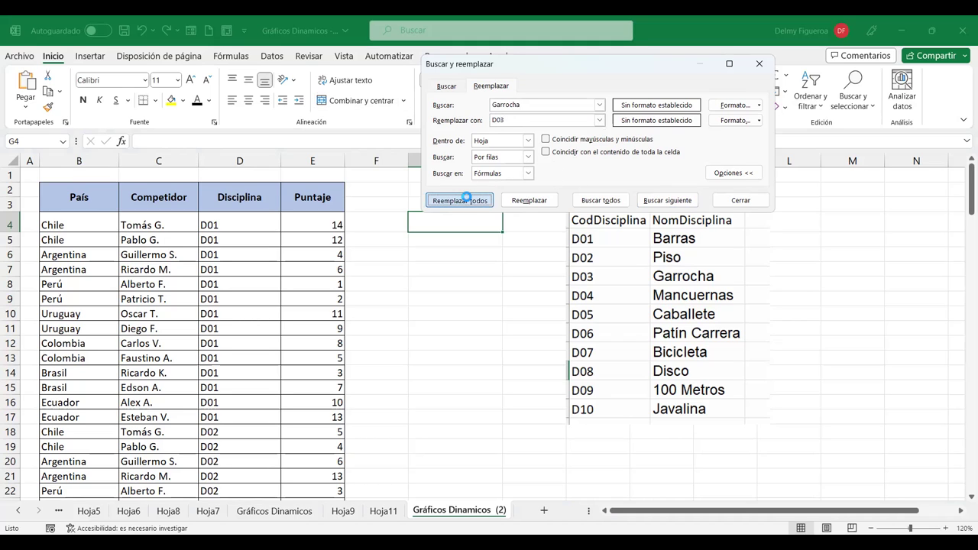
left_click(497, 316)
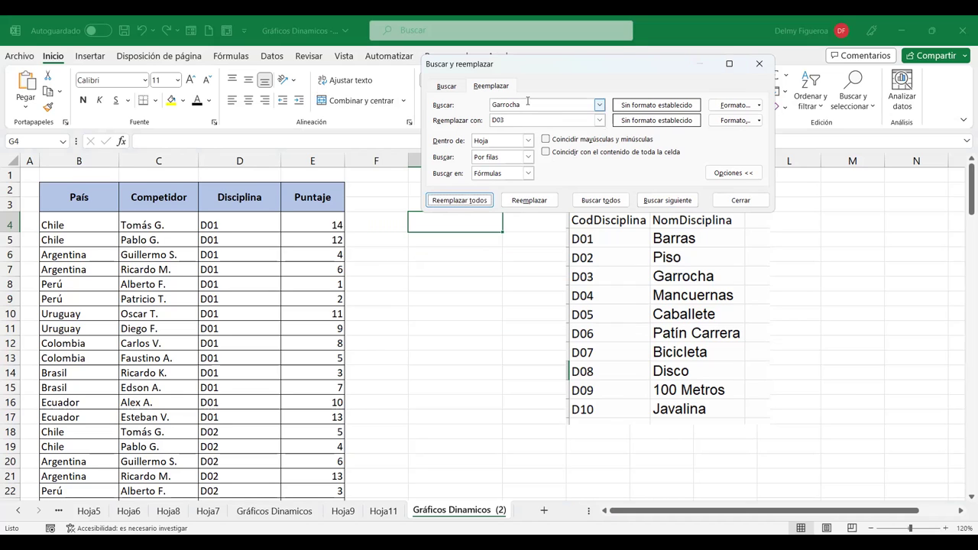
Step: Replace Mancuernas with D04 and Caballete with D05
left_click(527, 105)
double_click(528, 105)
type("Mancuernas")
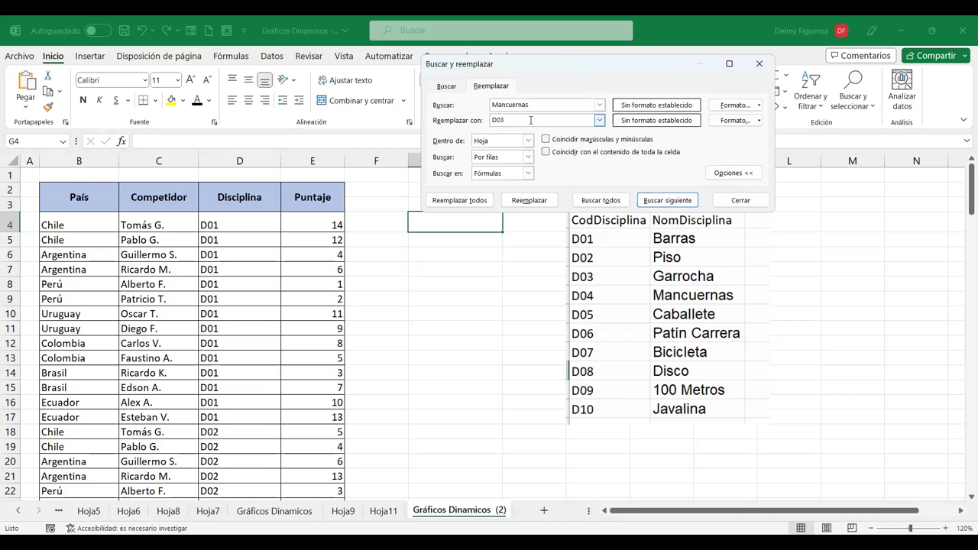
left_click(480, 203)
left_click(491, 315)
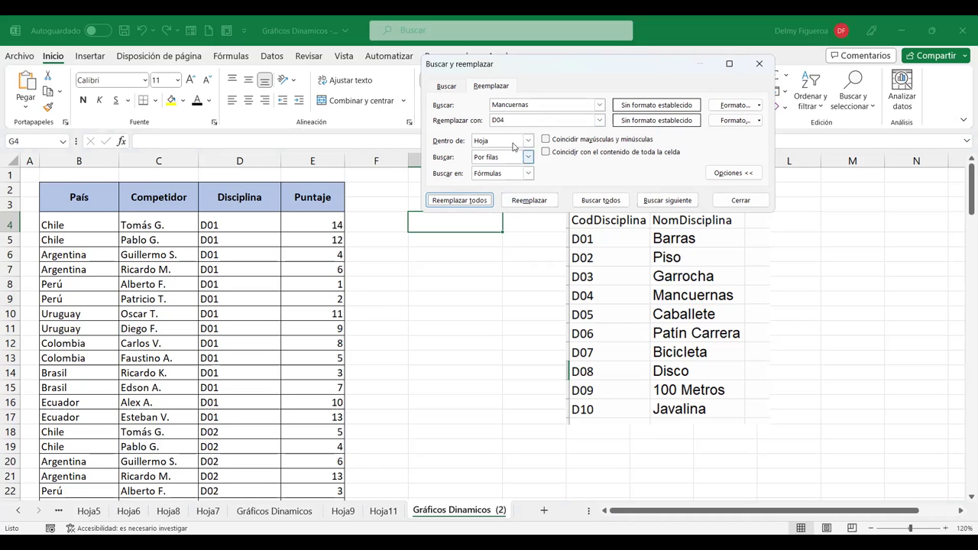
double_click(559, 102)
type("Caballete")
type("5")
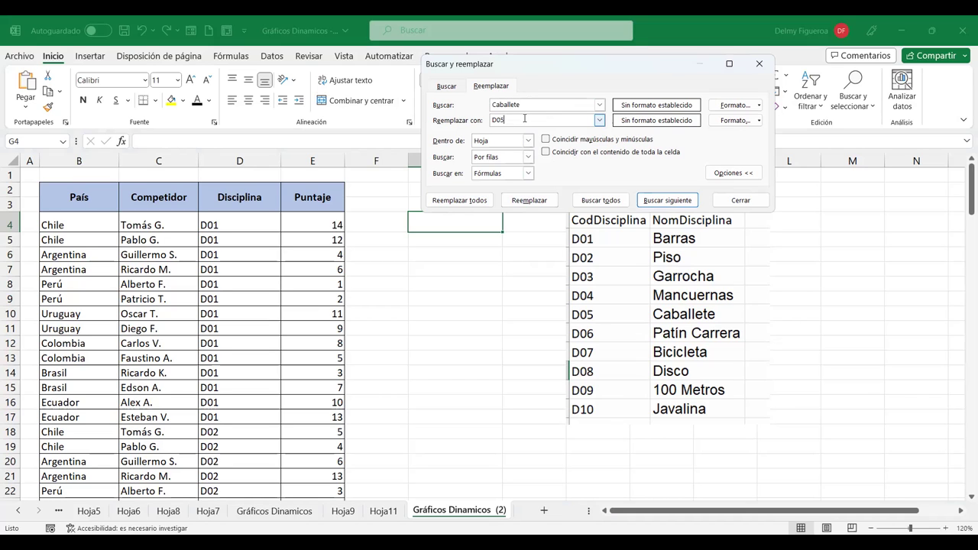
left_click(490, 203)
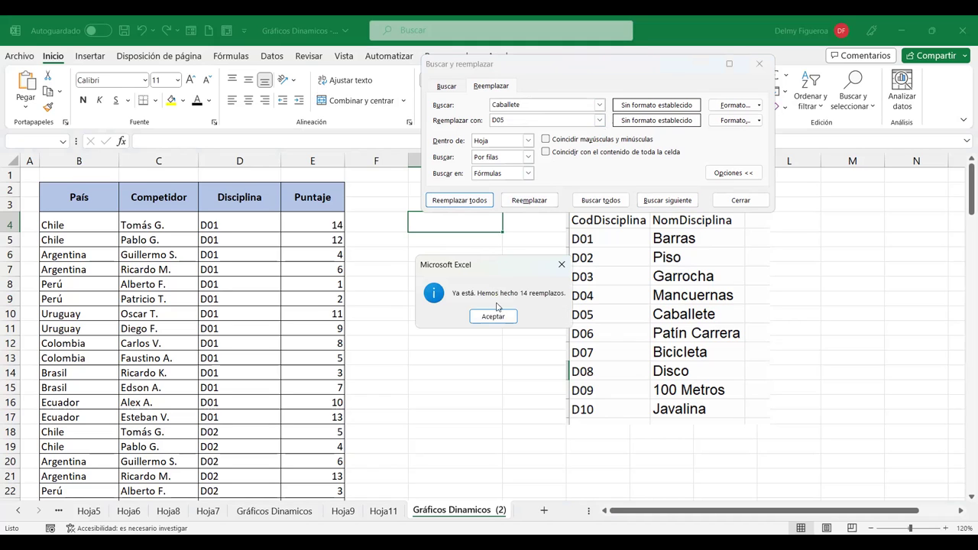
left_click(493, 317)
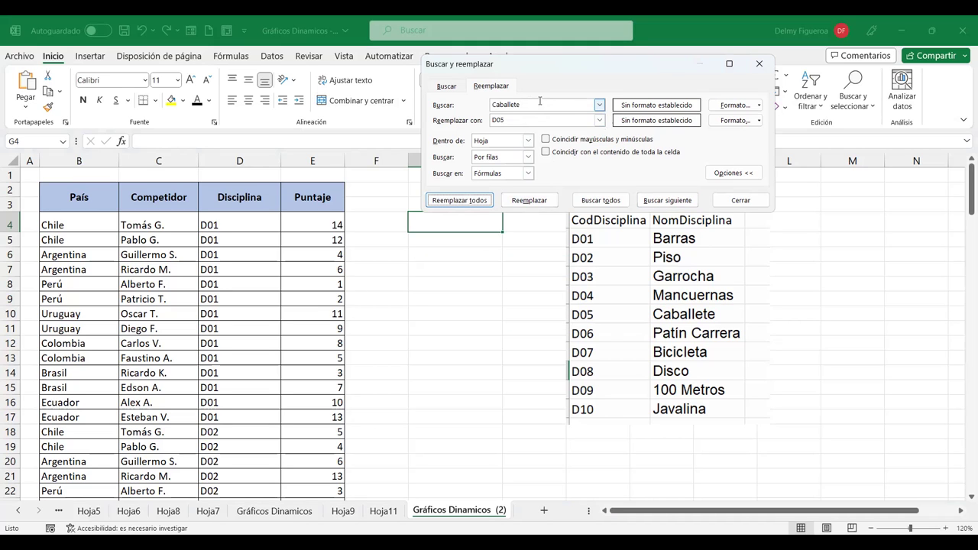
left_click(552, 99)
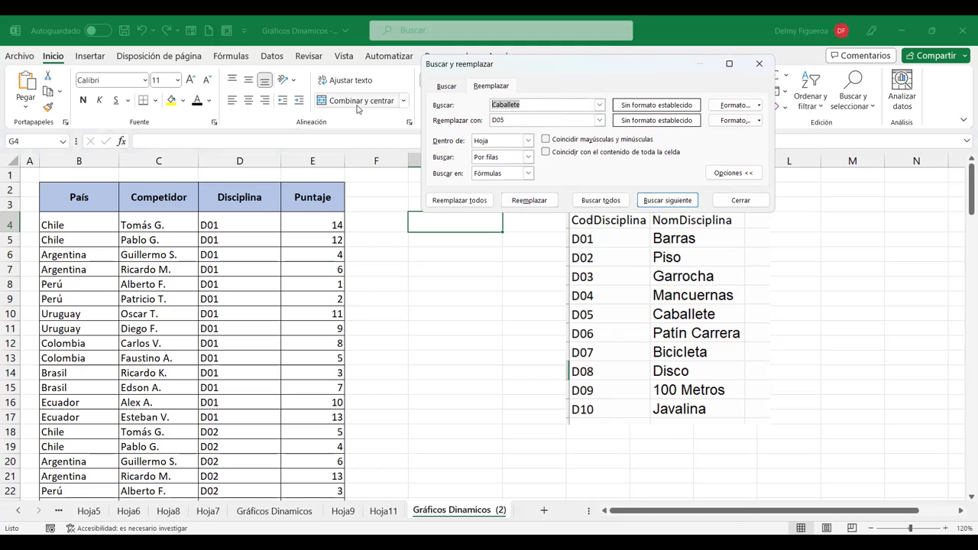
Step: Replace Patin Carrera with D06 and Bicicleta with D07
type("Patin Carrera")
key("Tab")
left_click(459, 202)
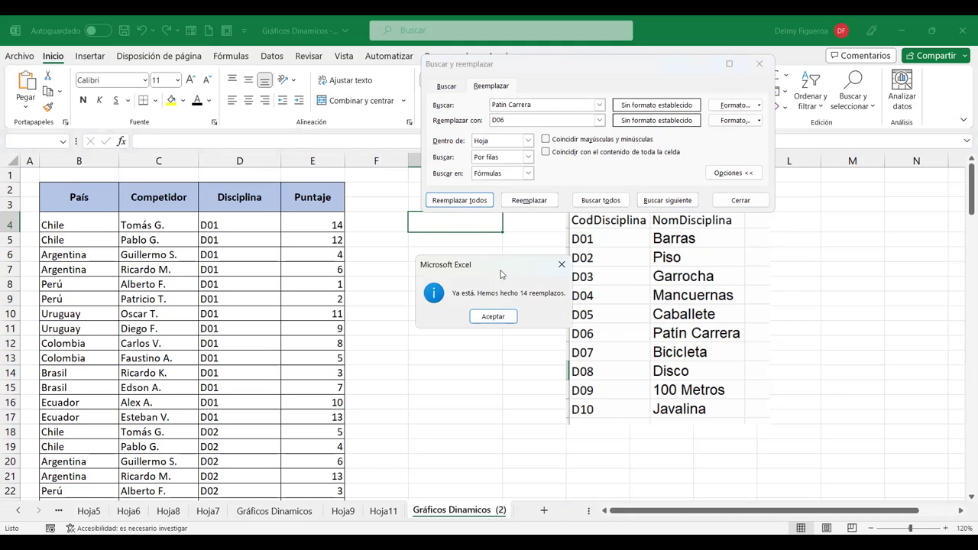
left_click(500, 314)
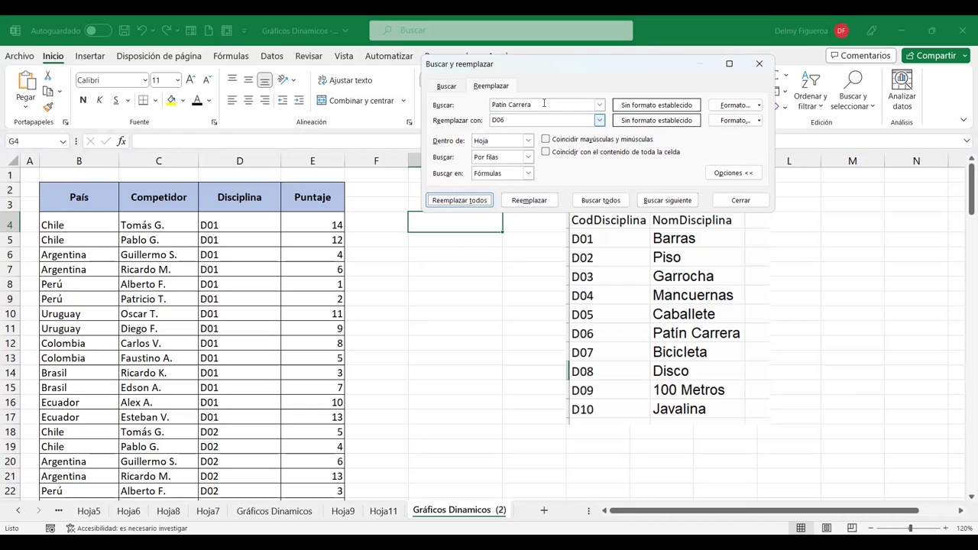
type("Bicicleta")
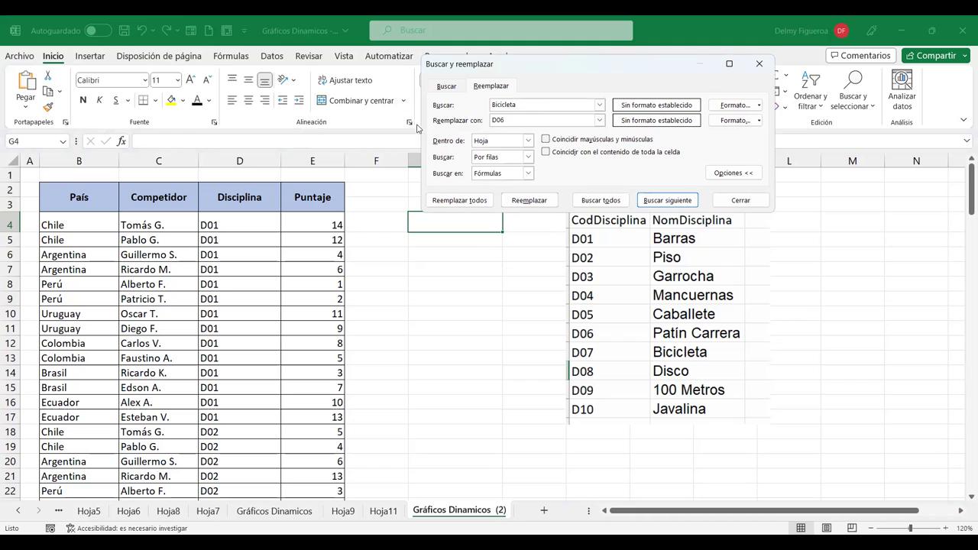
left_click(505, 121)
key("BackSpace")
type("7")
left_click(482, 199)
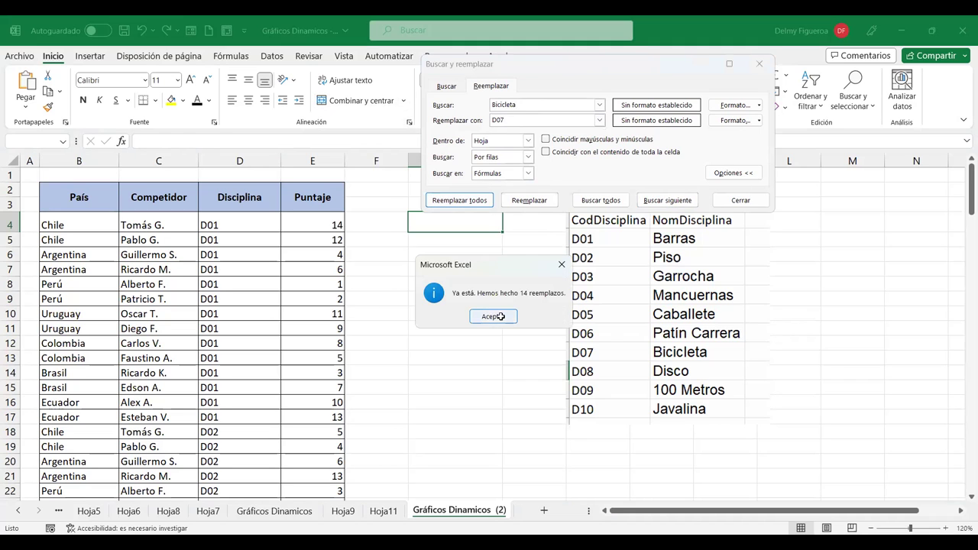
left_click(502, 318)
Step: Replace Disco with D08 and 100 Metros with D09
left_click(536, 107)
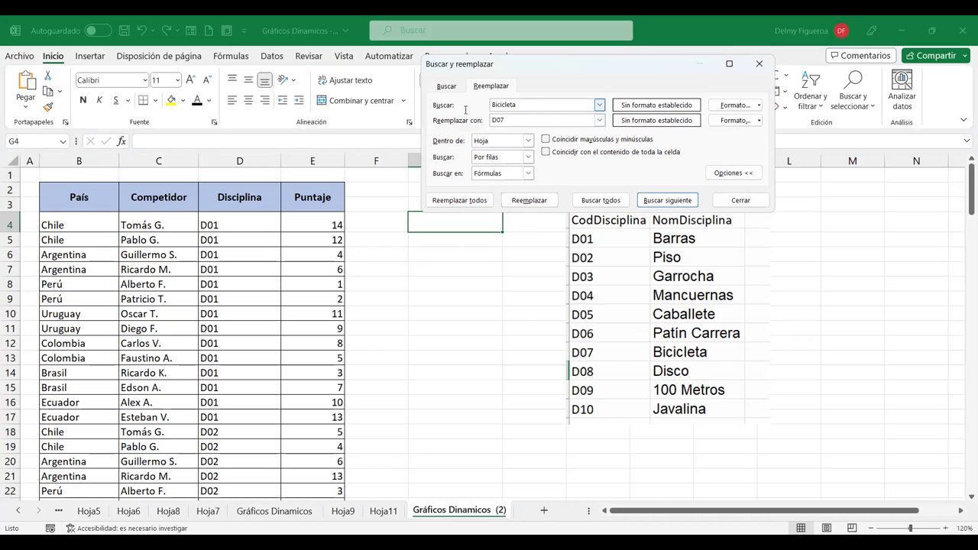
type("Ja")
type("co")
left_click(544, 120)
type("8")
left_click(462, 201)
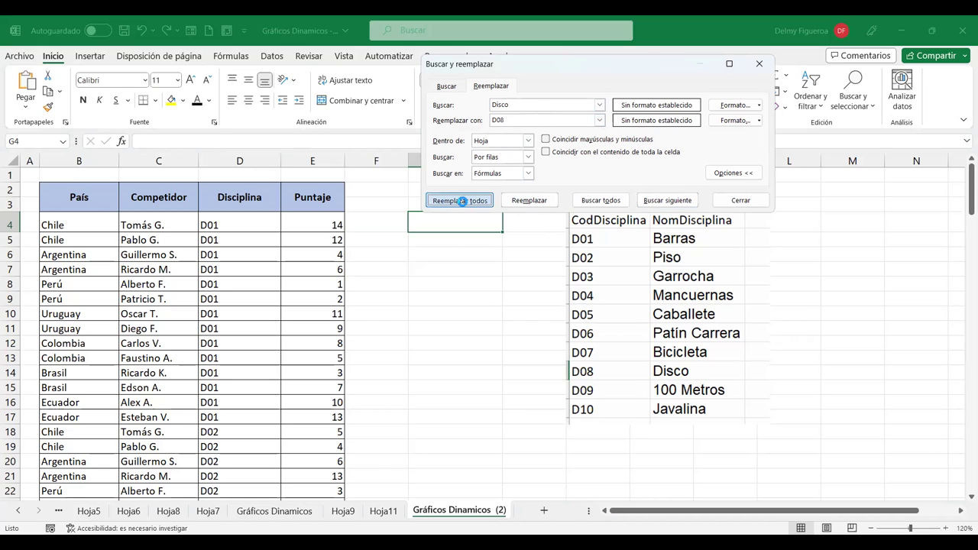
left_click(493, 316)
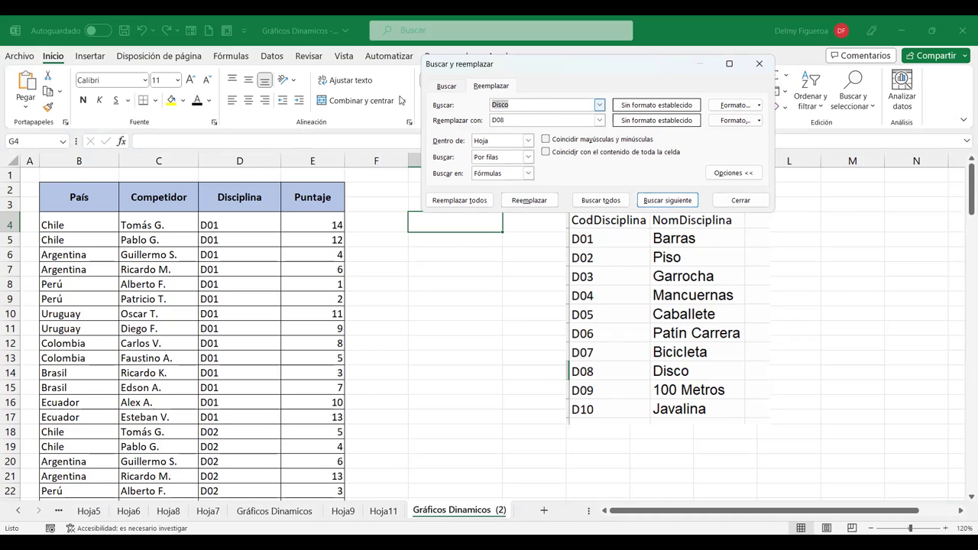
type("100 MEtros")
key("Tab")
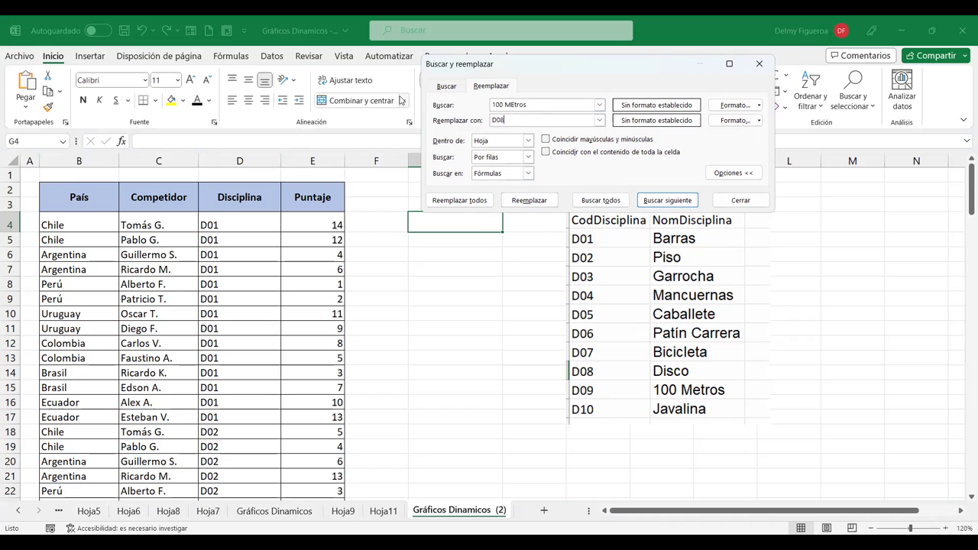
left_click(460, 201)
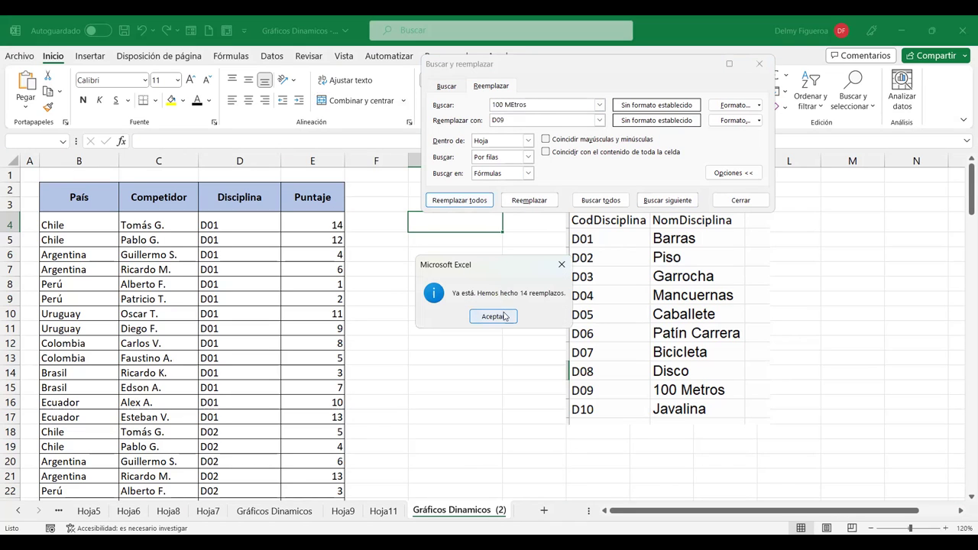
left_click(503, 314)
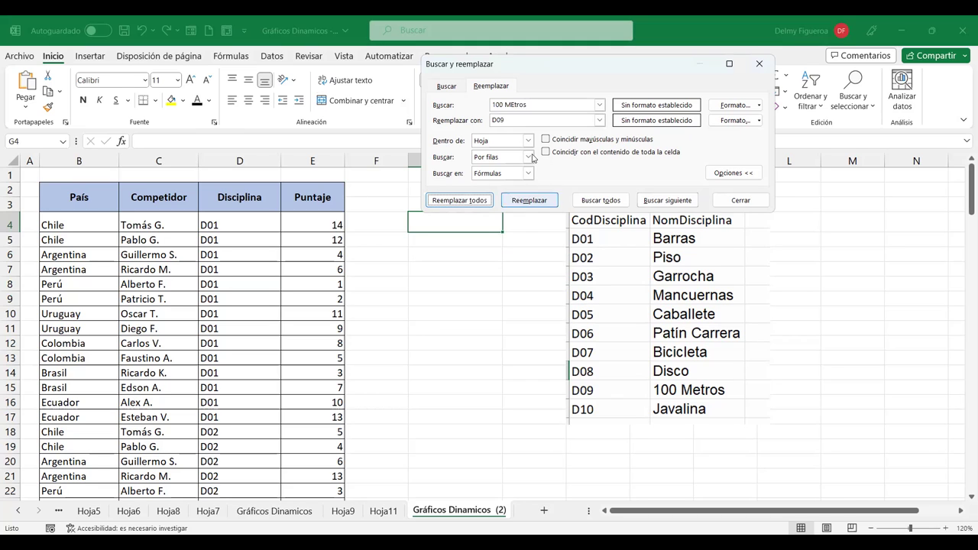
Step: Replace Javalina with D10 and close the Find and Replace window
left_click(527, 106)
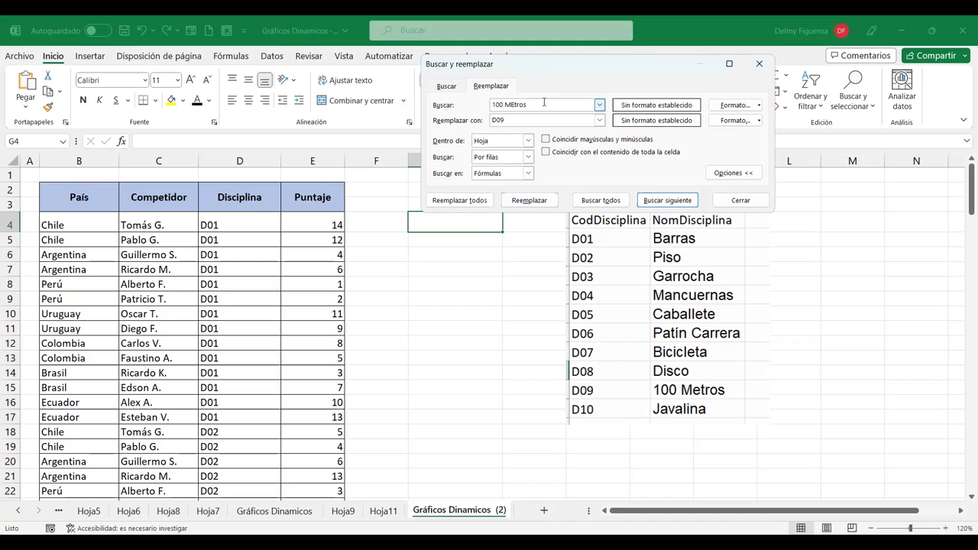
left_click_drag(535, 105, 426, 106)
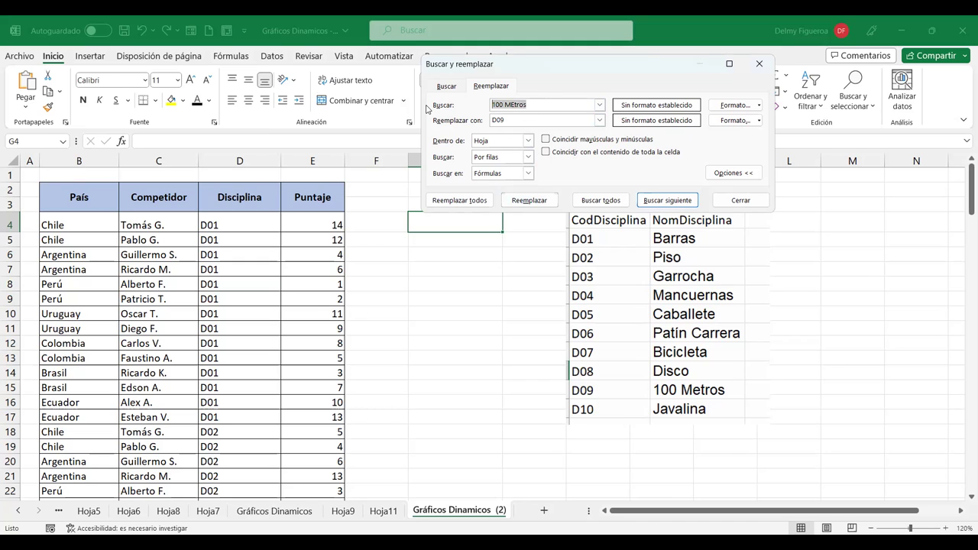
type("Javalina")
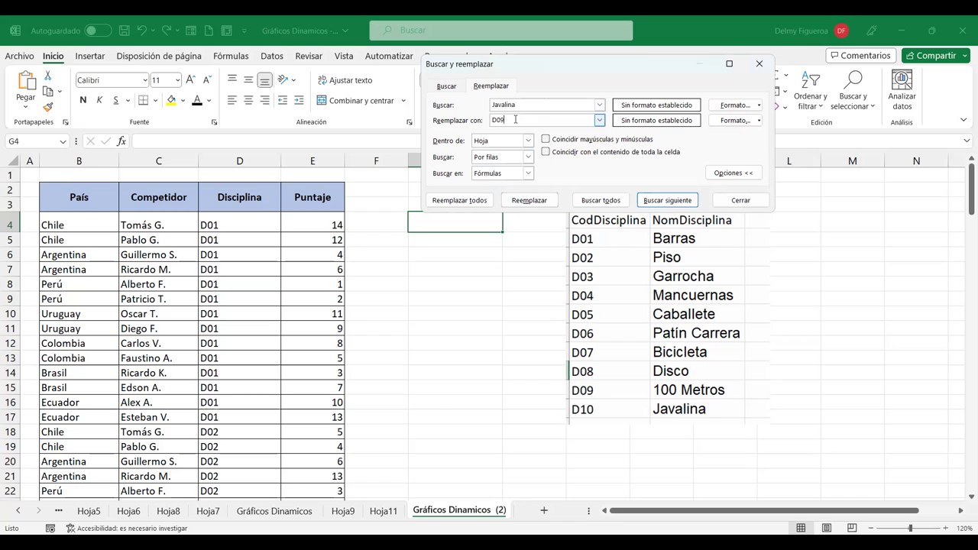
left_click(475, 200)
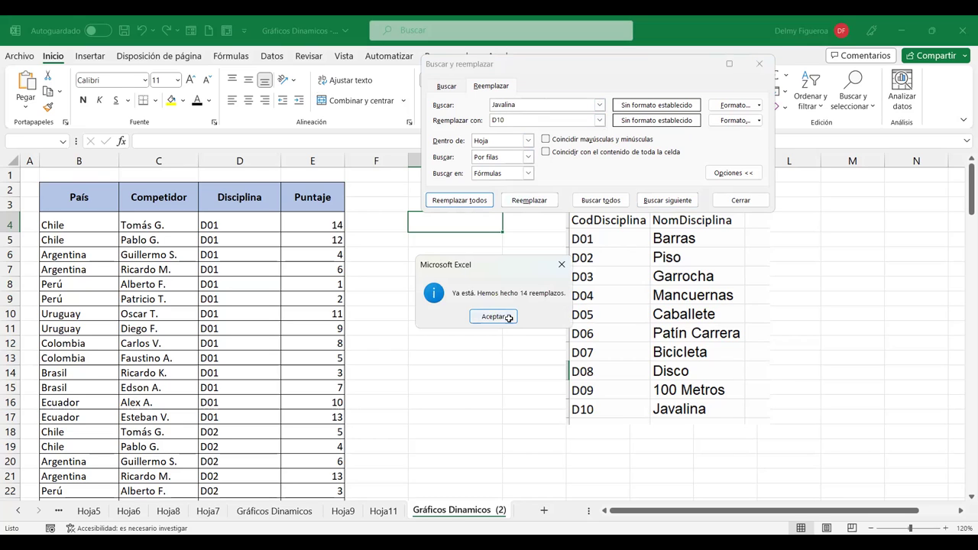
left_click(506, 318)
left_click(738, 200)
Step: Delete the pasted code-list picture and scroll through the Disciplina codes in column D
left_click(637, 240)
key("Delete")
left_click(237, 211)
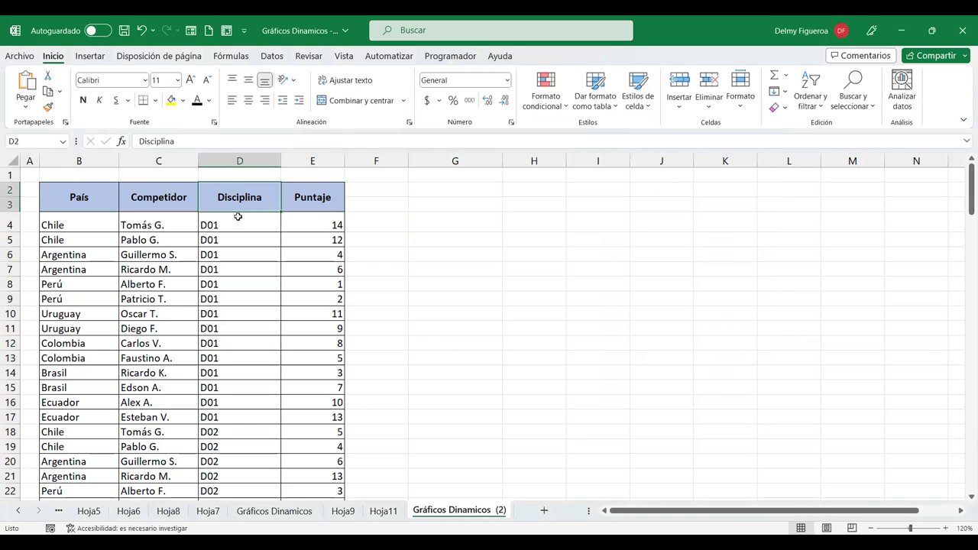
left_click(240, 225)
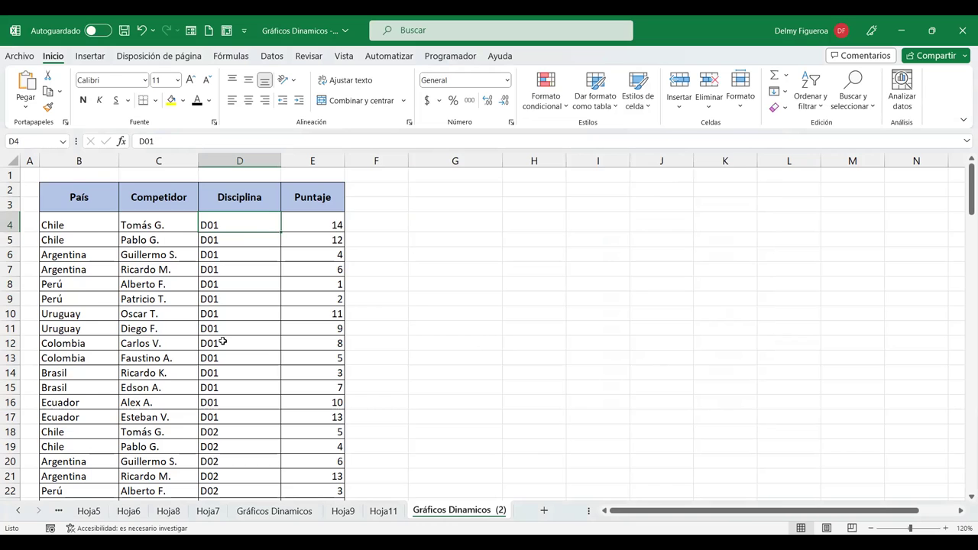
scroll(231, 337, "down", 4)
scroll(231, 338, "down", 16)
scroll(231, 338, "down", 9)
scroll(231, 338, "down", 20)
scroll(231, 338, "up", 7)
scroll(232, 339, "up", 13)
scroll(233, 342, "up", 9)
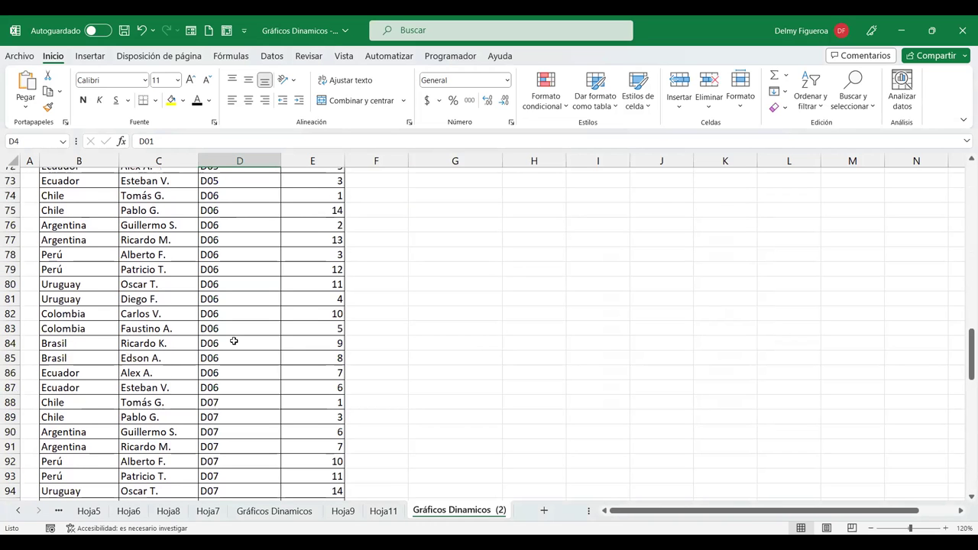
key("ctrl+Home")
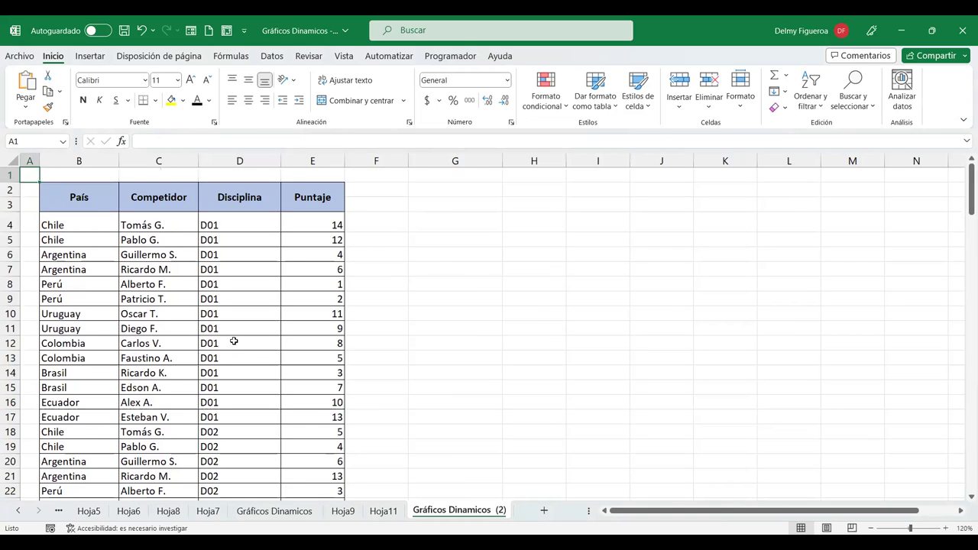
left_click(479, 221)
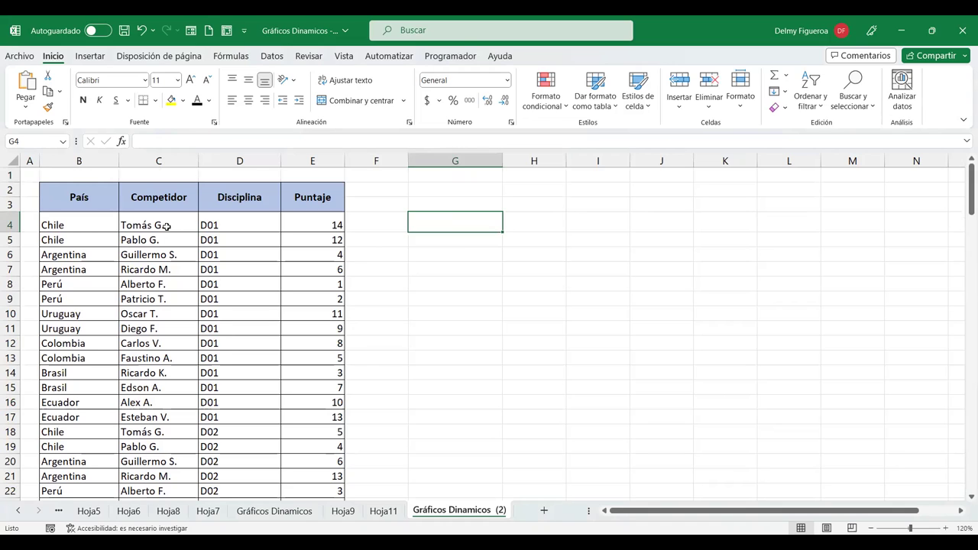
Step: Compare the D4 discipline code against the Hoja11 code list, then go back to Gráficos Dinamicos (2)
left_click(223, 225)
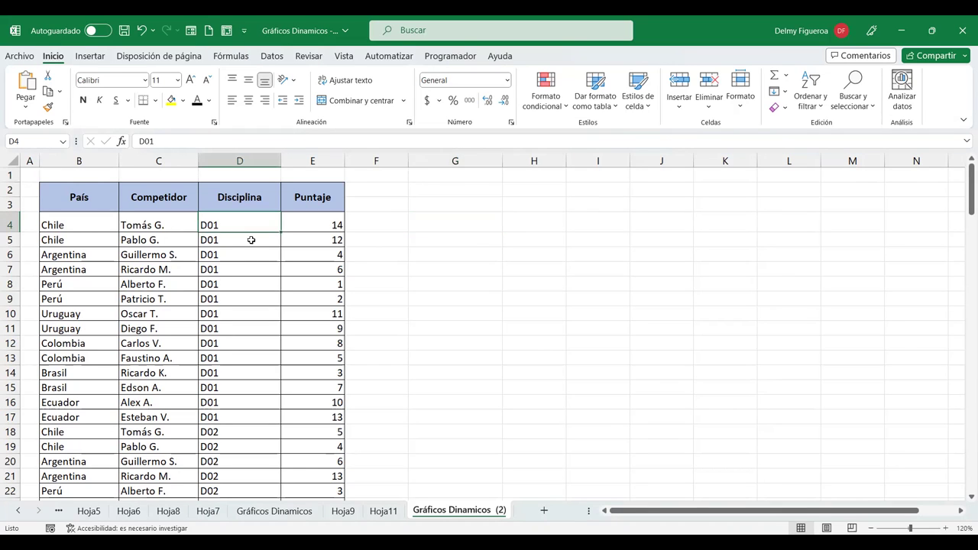
left_click(384, 510)
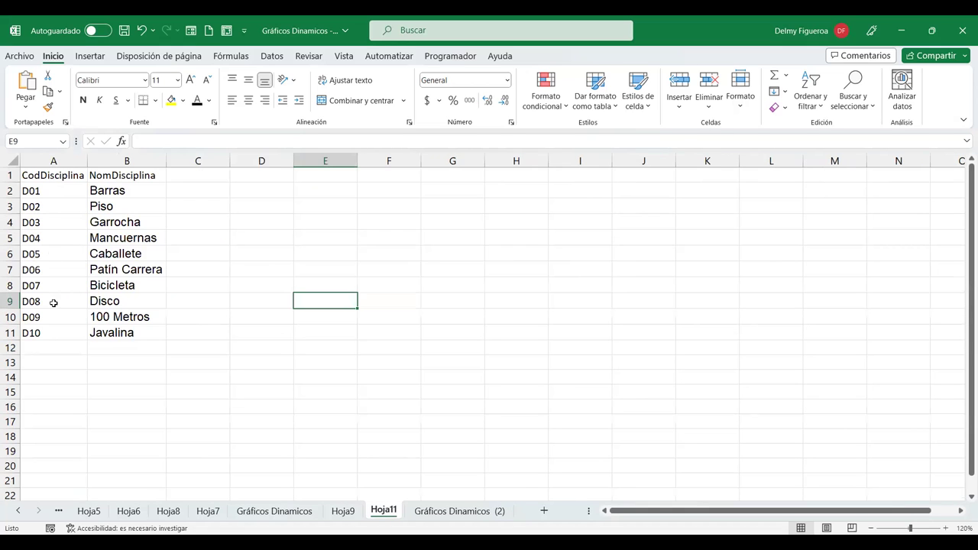
left_click(69, 189)
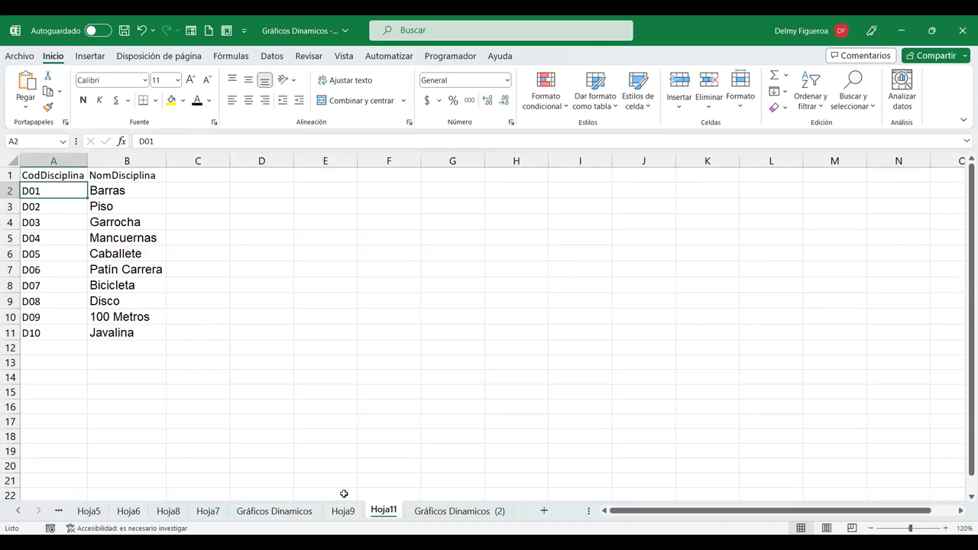
left_click(458, 511)
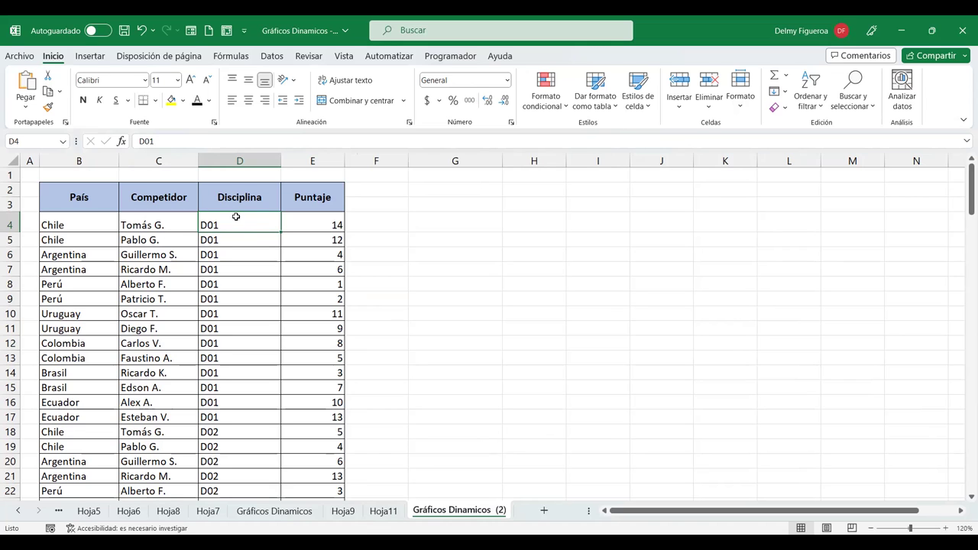
Step: Convert the competitor data into a table with headers, Tabla2
key("ctrl+t")
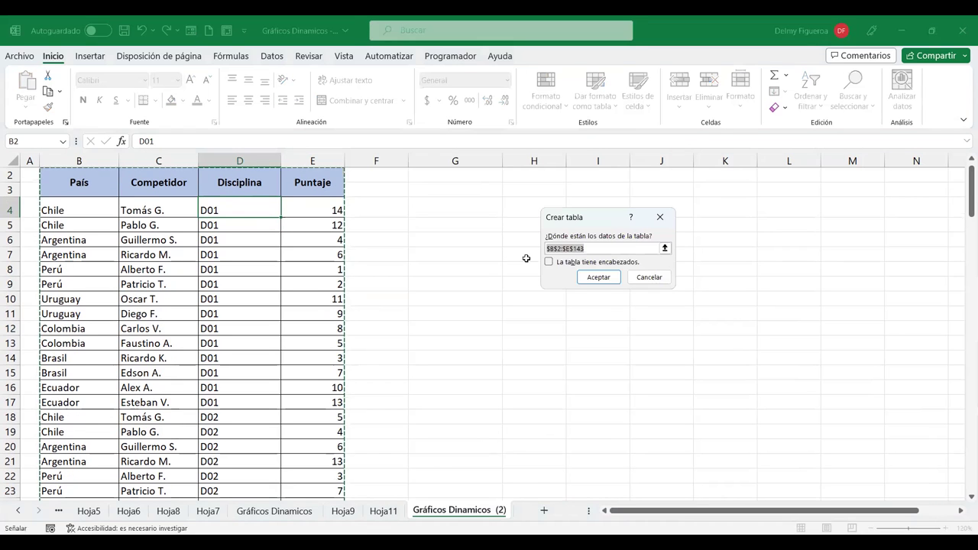
left_click(549, 262)
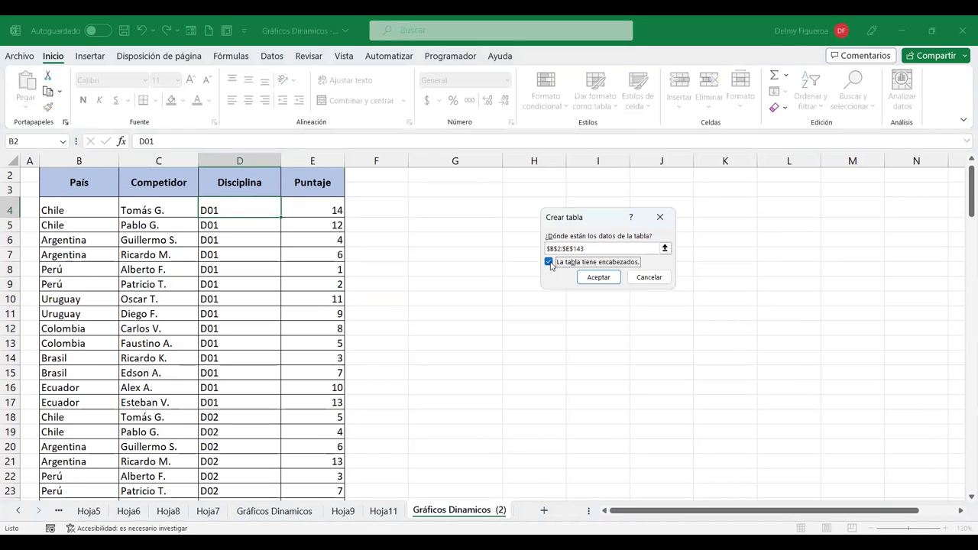
left_click(600, 277)
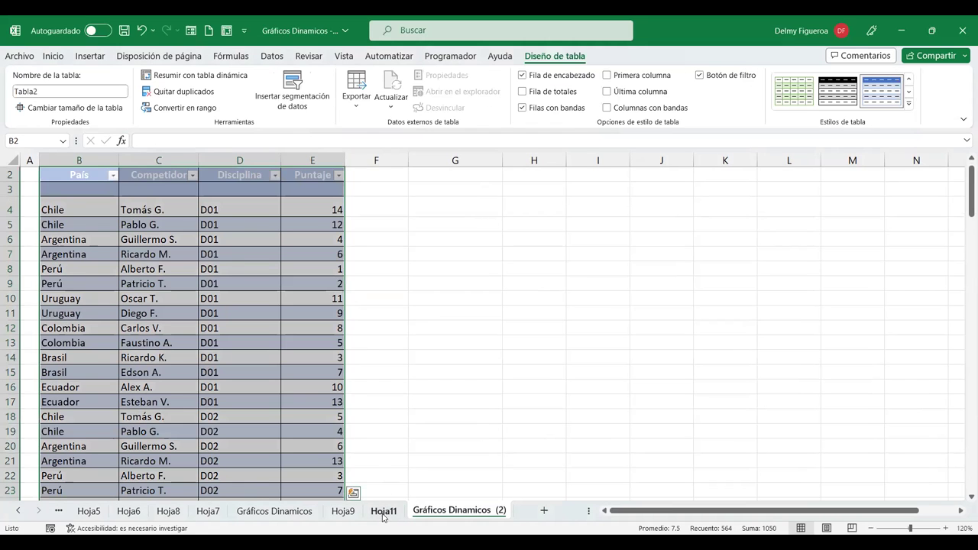
Step: Convert the Hoja11 discipline code list A1:B11 into table Tabla3 and select its CodDisciplina header
left_click(383, 511)
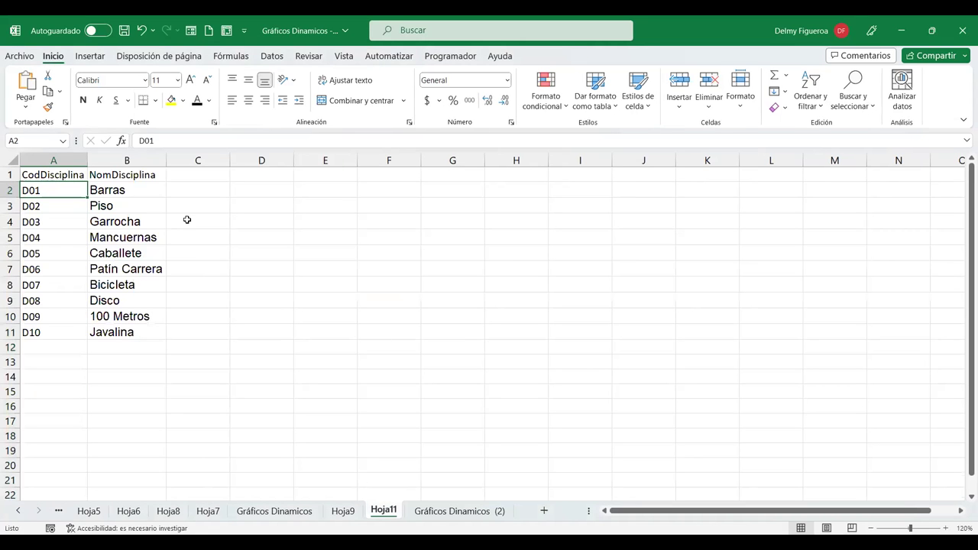
key("ctrl+t")
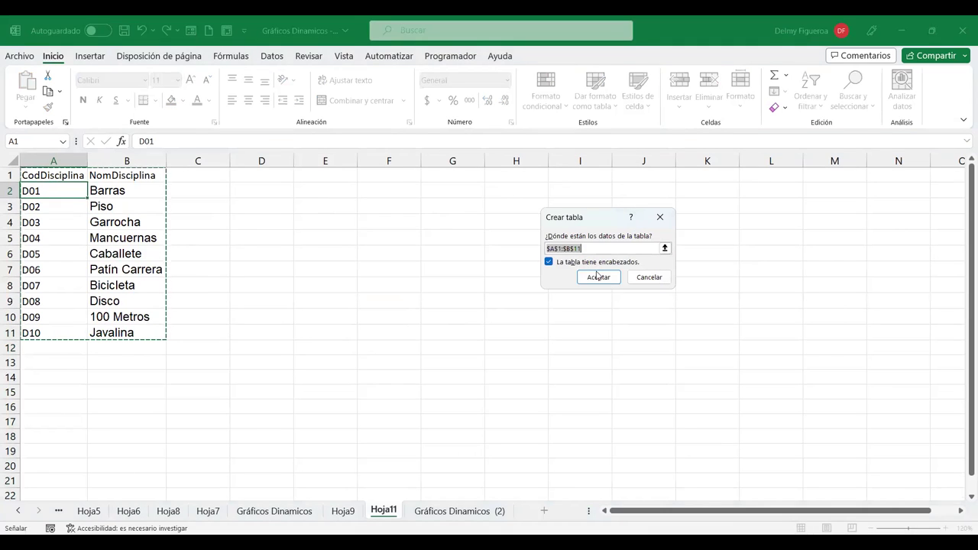
left_click(598, 277)
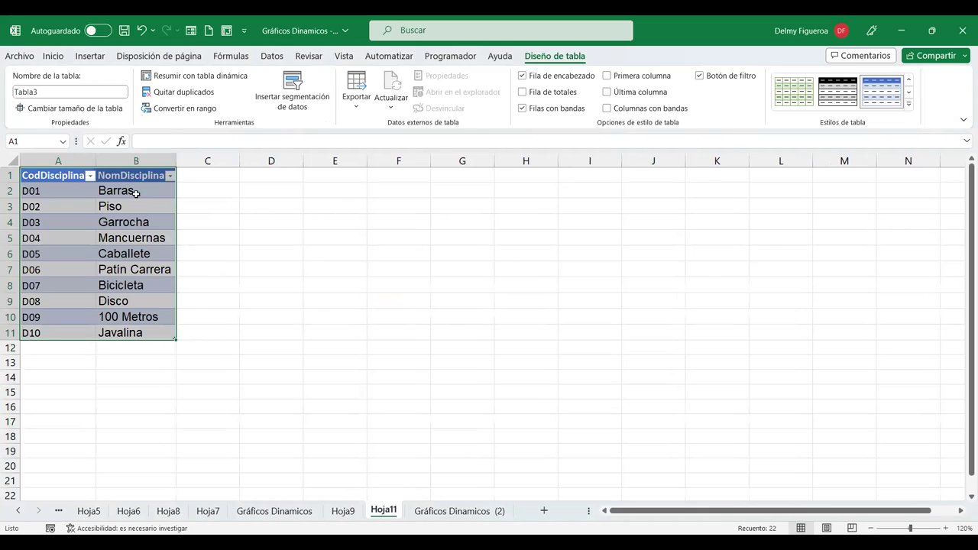
key("Right")
key("Right")
key("Right")
key("Down")
key("Down")
key("Down")
left_click(60, 175)
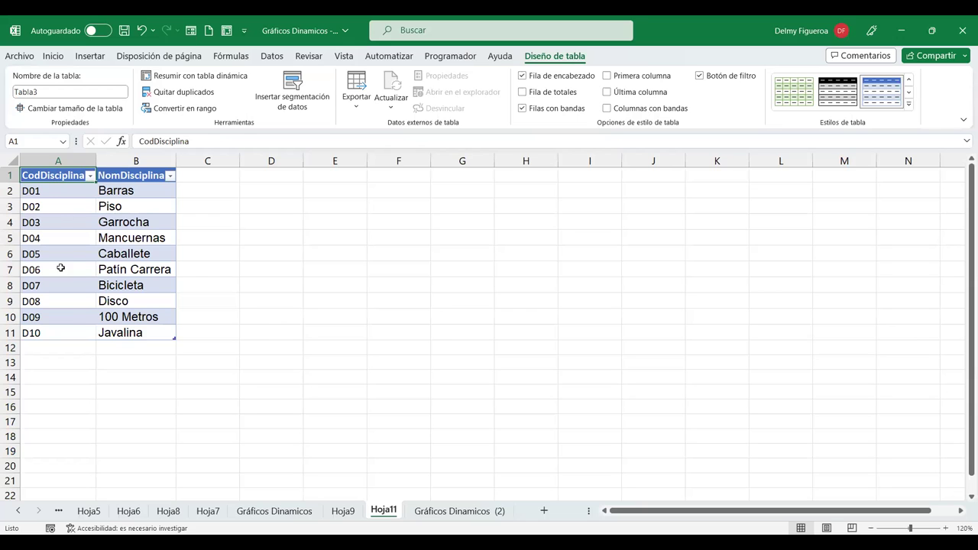
Step: Rename Tabla2's Disciplina header to CodDisciplina
left_click(444, 517)
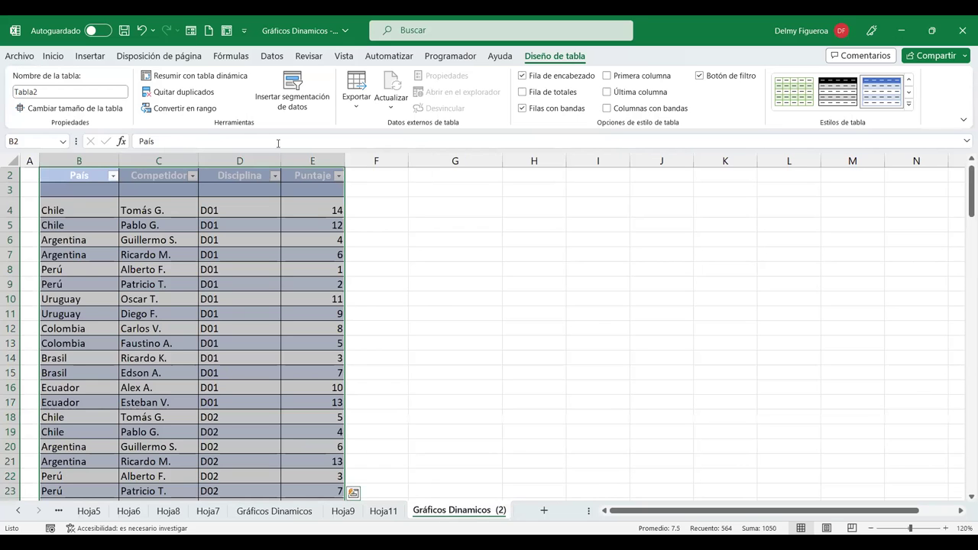
left_click(239, 177)
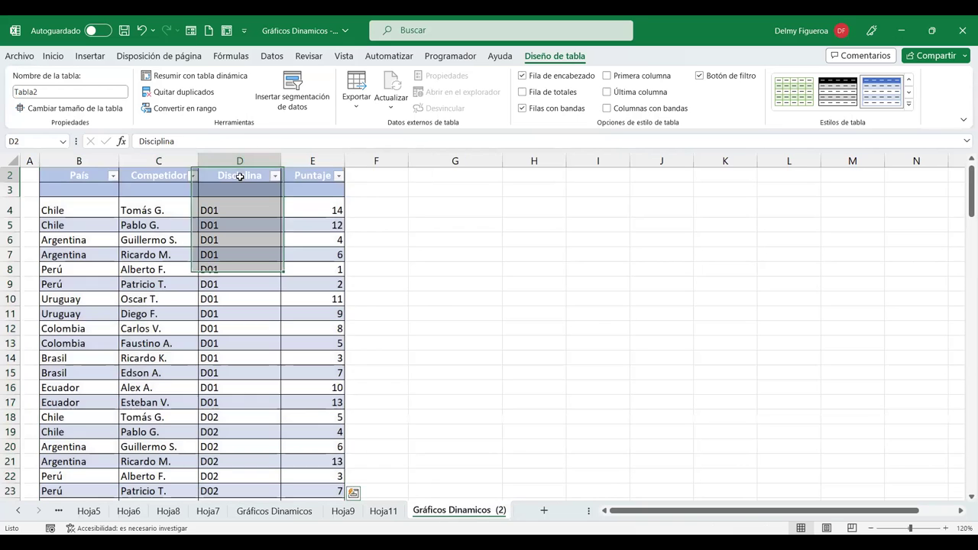
left_click(139, 140)
type("Cod")
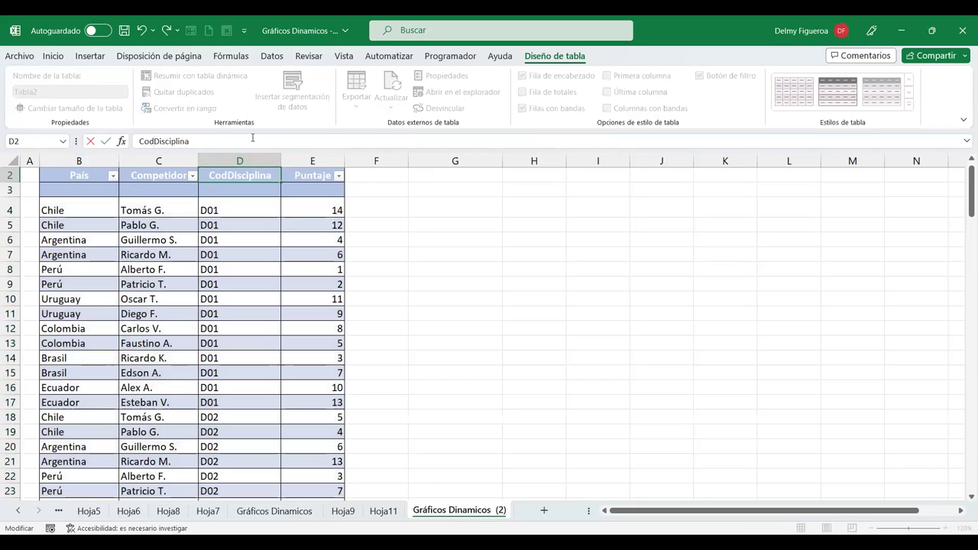
key("Return")
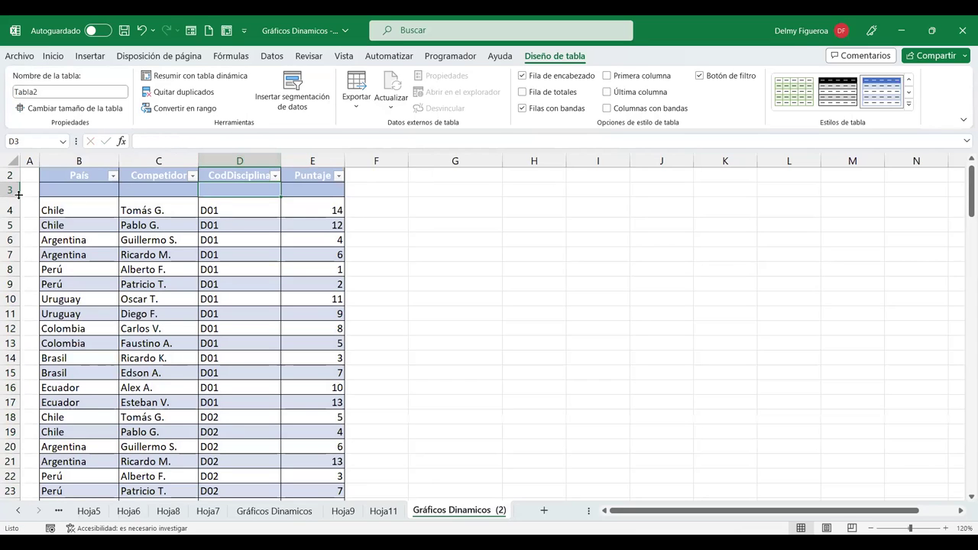
Step: Delete the blank row 3 from the competitor data, then view the Hoja11 sheet
left_click(11, 190)
right_click(11, 189)
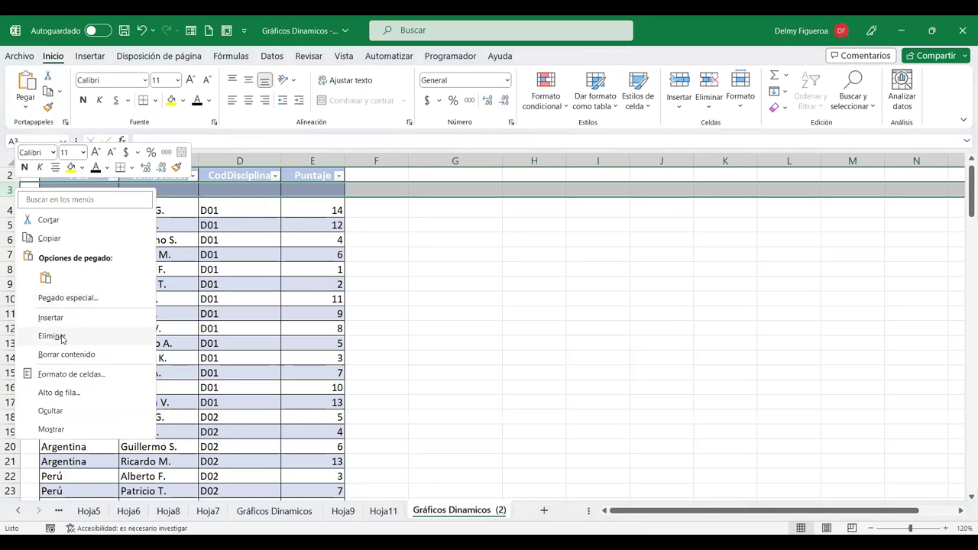
left_click(62, 339)
left_click(431, 299)
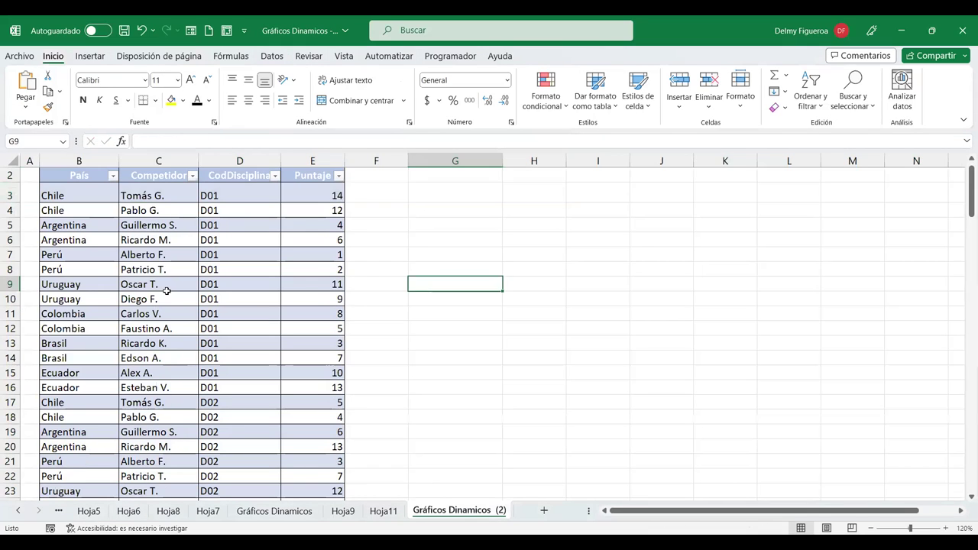
left_click(397, 510)
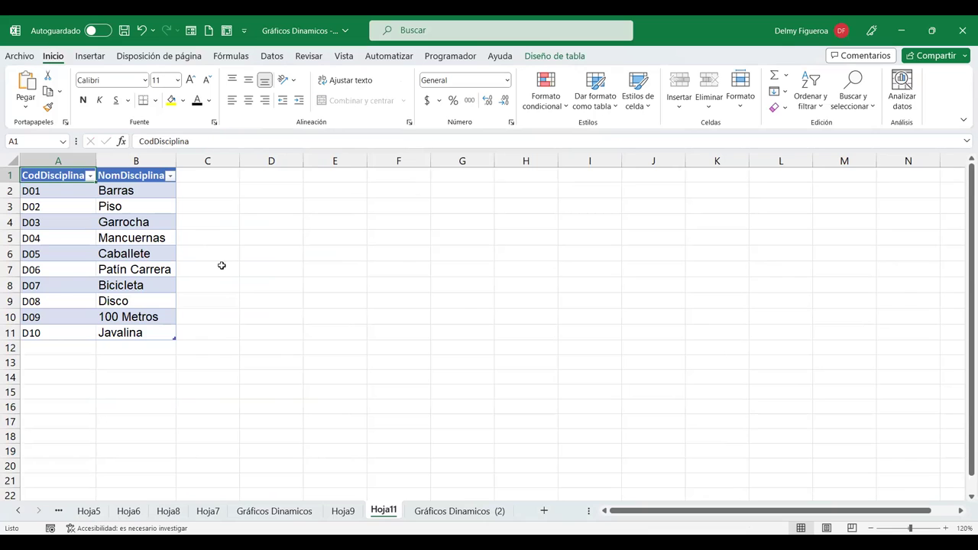
Step: Review the Gráficos Dinamicos, Hoja11 and Hoja9 sheets to check their contents
left_click(447, 510)
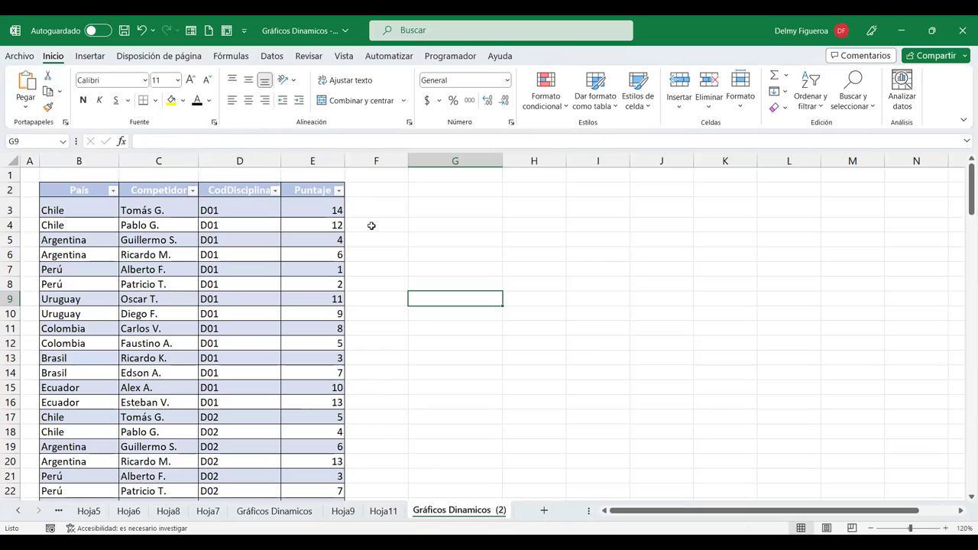
left_click(290, 208)
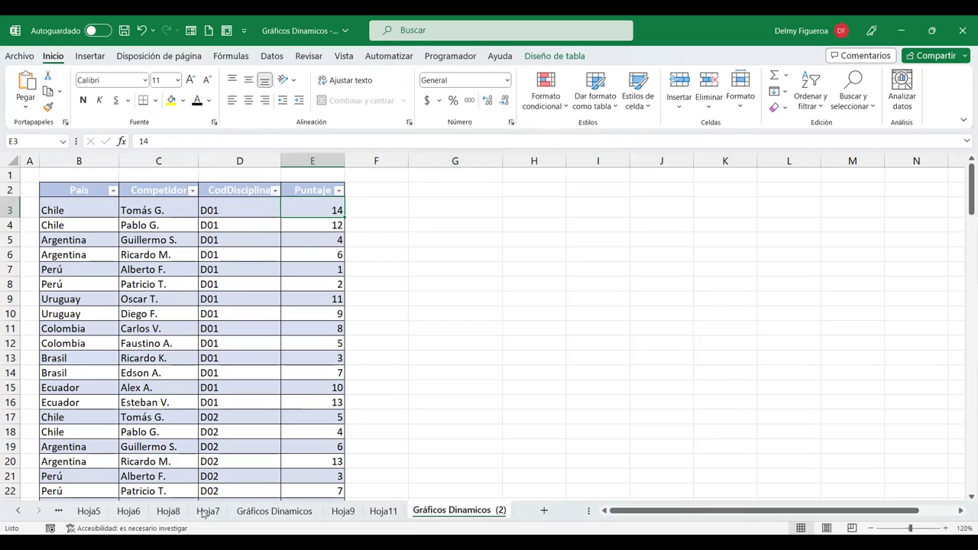
left_click(275, 510)
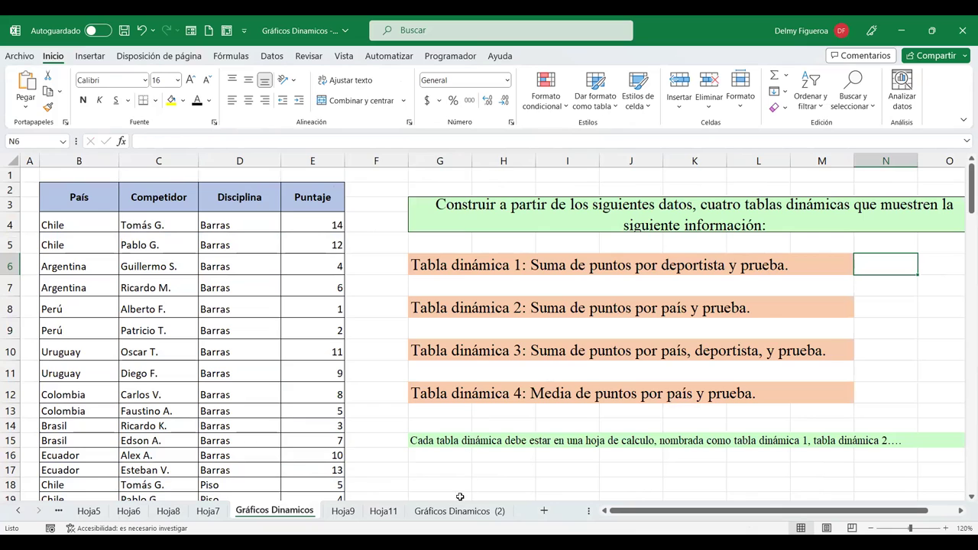
left_click(383, 511)
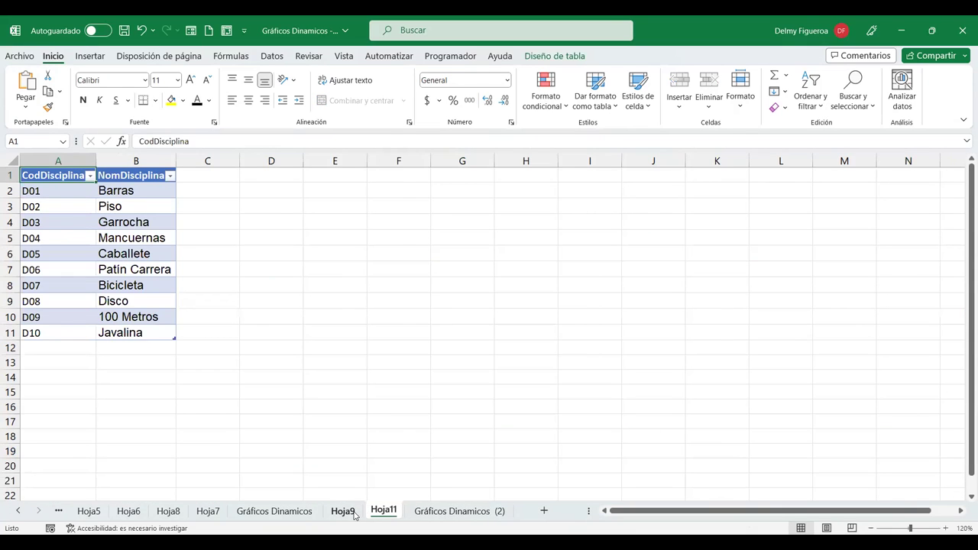
left_click(345, 511)
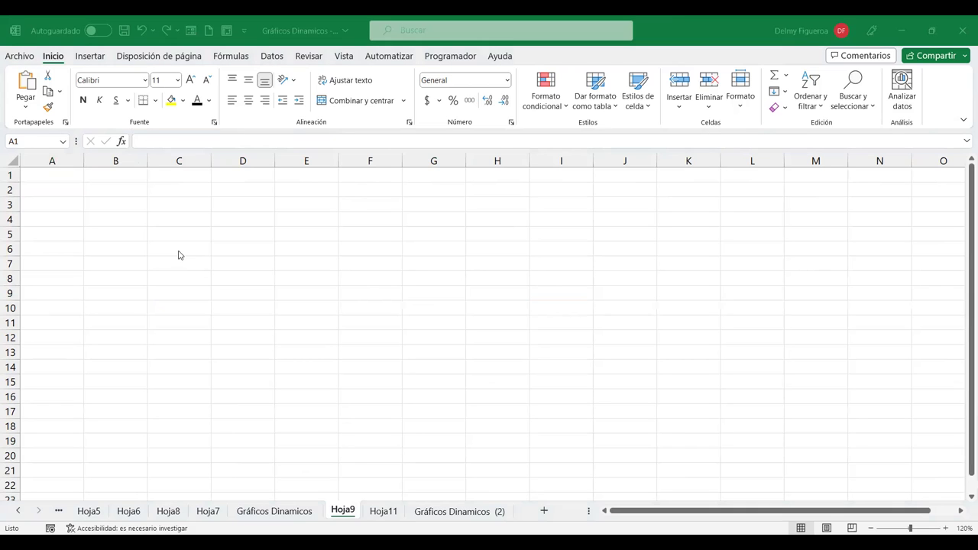
left_click(383, 511)
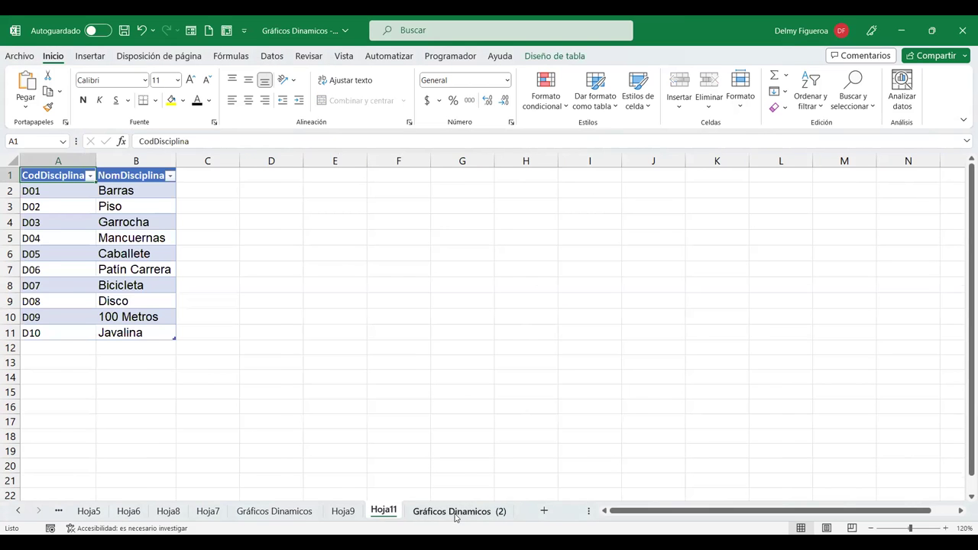
left_click(455, 511)
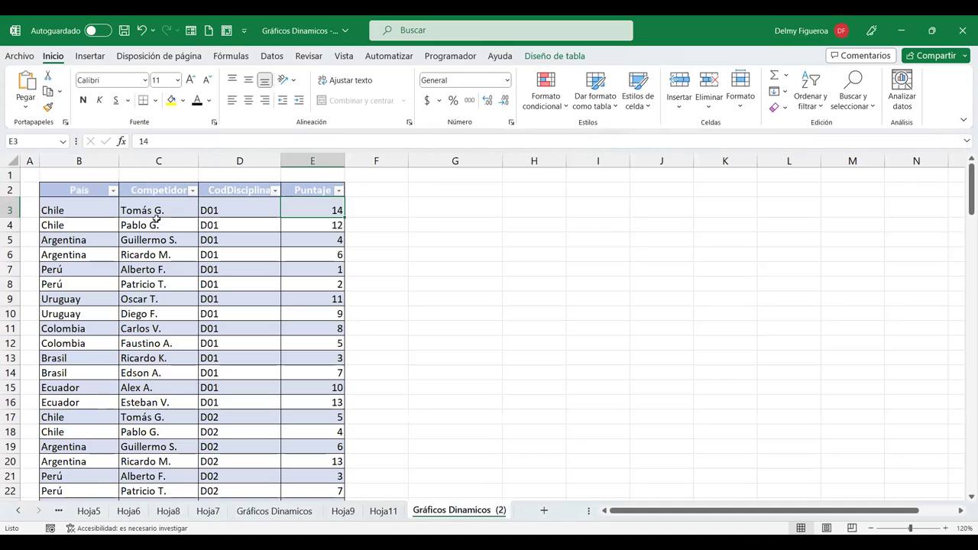
left_click(387, 514)
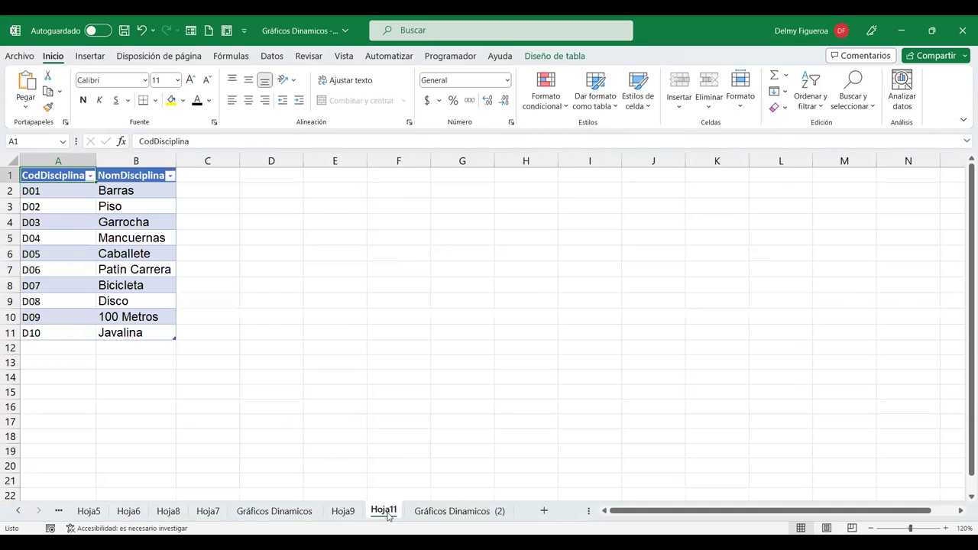
left_click(299, 374)
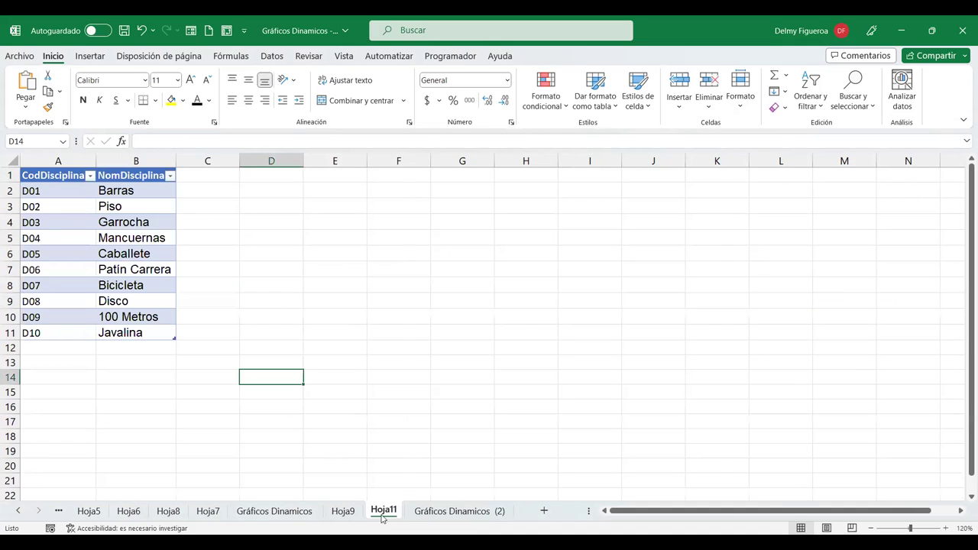
Step: Delete the empty Hoja9 sheet from the workbook
left_click(344, 511)
right_click(348, 517)
left_click(409, 334)
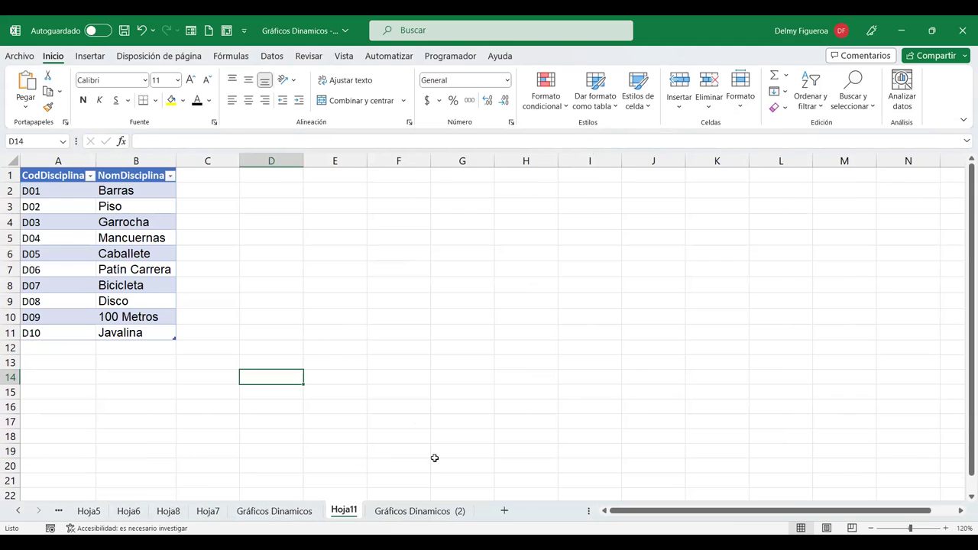
left_click(400, 450)
Step: Select a cell inside the competitor table on Gráficos Dinamicos (2)
left_click(402, 512)
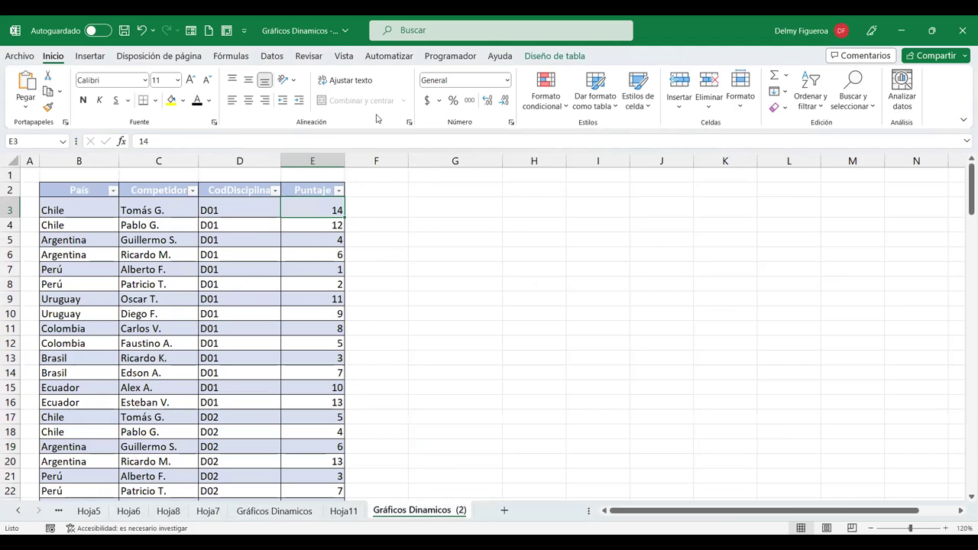
left_click(285, 518)
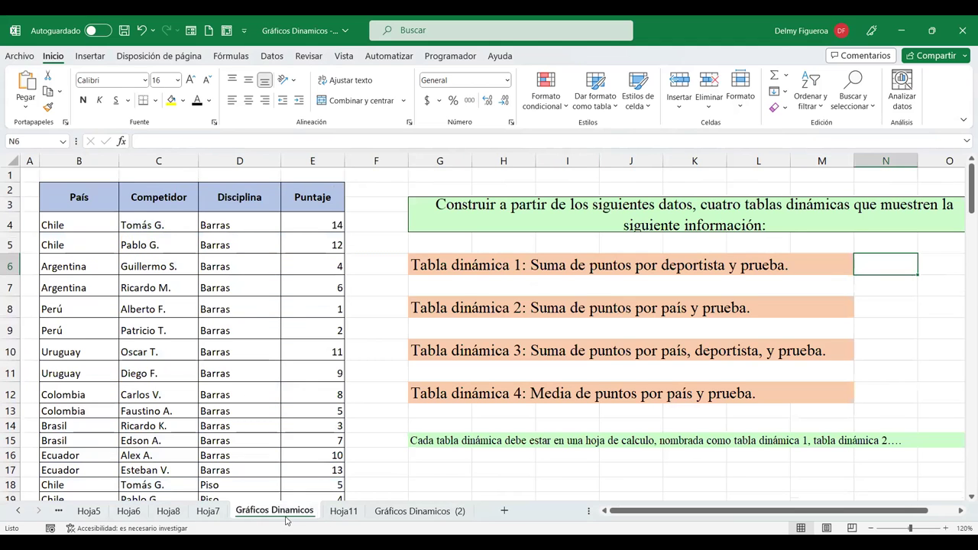
left_click(415, 511)
left_click(238, 242)
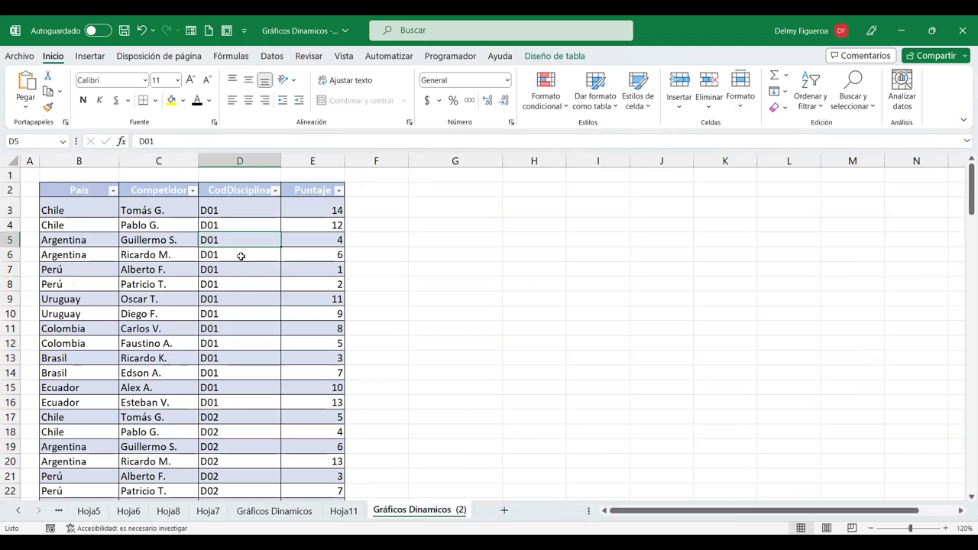
Step: Insert a pivot table from Tabla2 on a new sheet summing Puntaje by Competidor and CodDisciplina
left_click(92, 57)
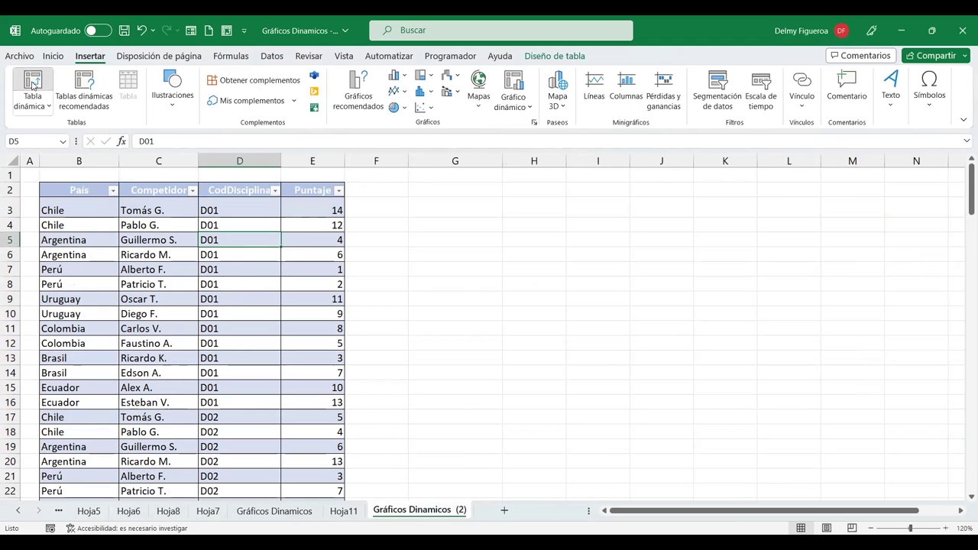
left_click(33, 84)
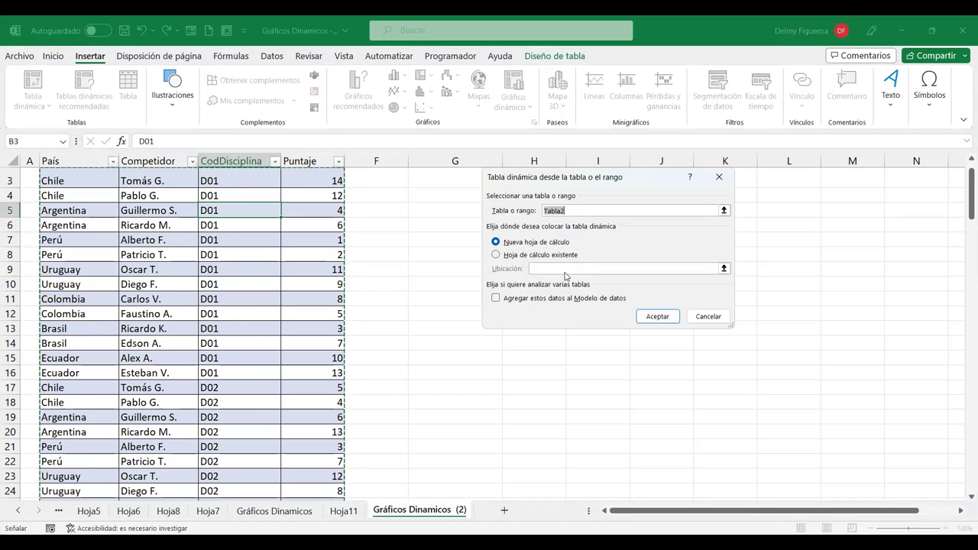
left_click(658, 315)
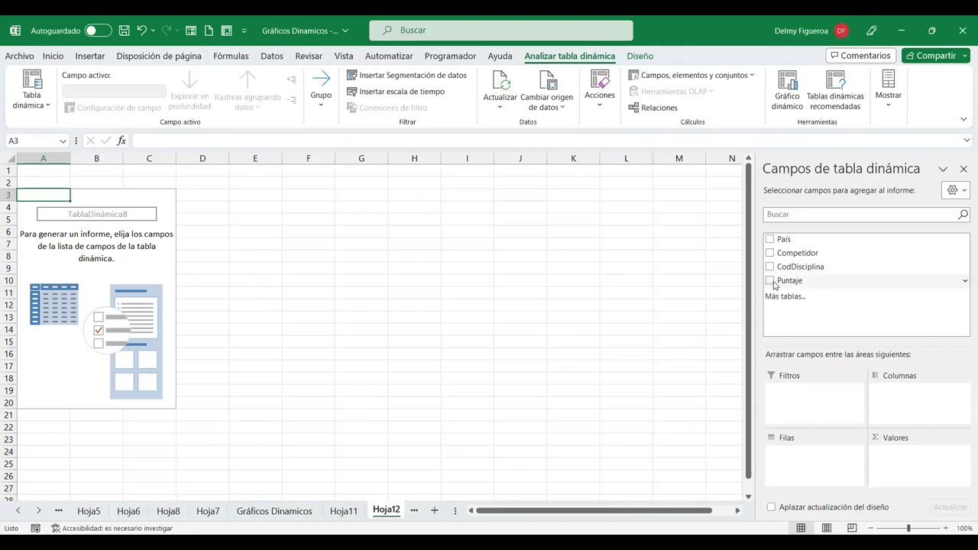
left_click(771, 282)
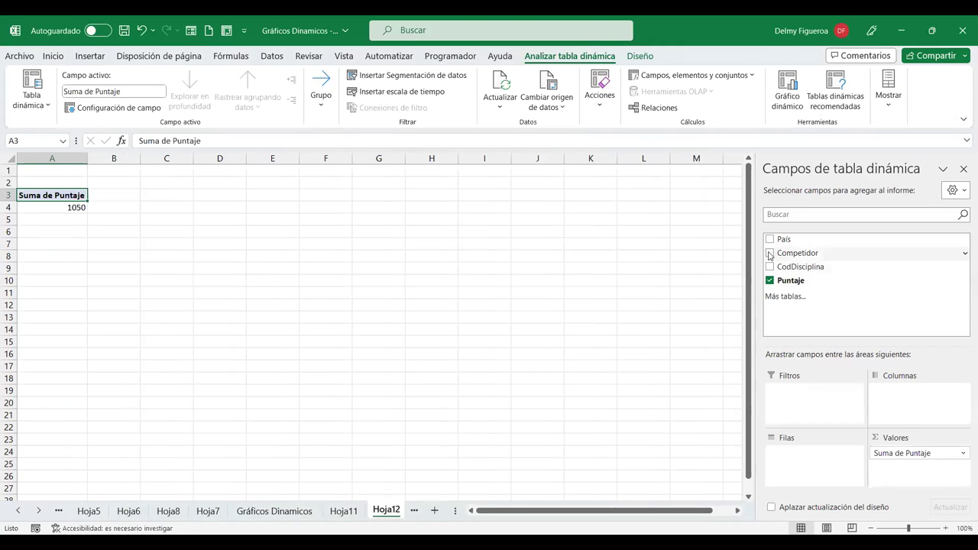
left_click(770, 254)
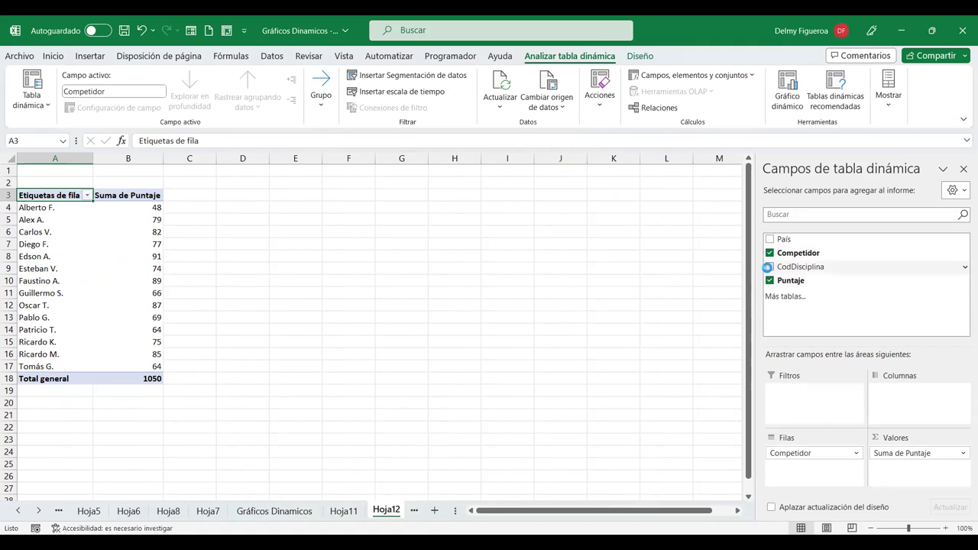
left_click(769, 267)
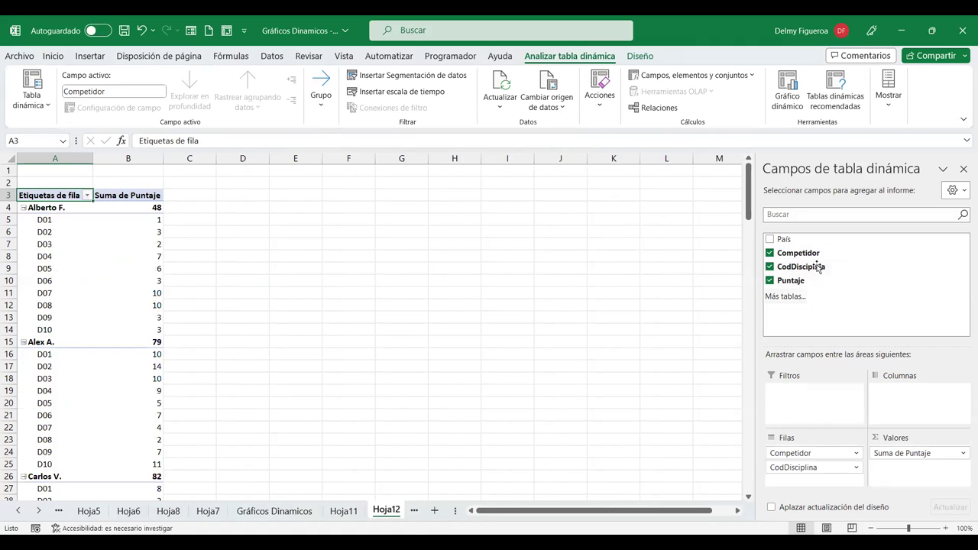
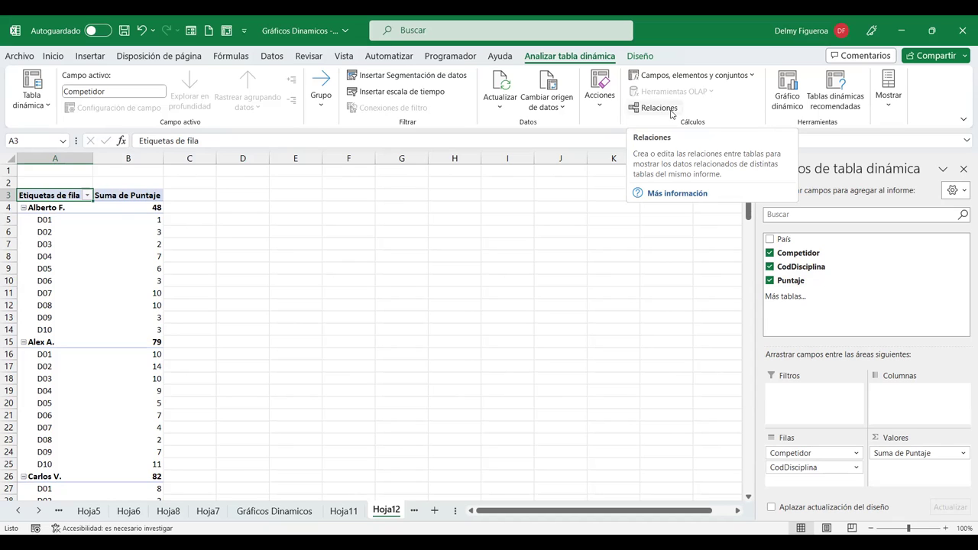
Step: Review the Hoja11, Gráficos Dinamicos (2) and Hoja12 sheets, selecting the CodDisciplina column
left_click(350, 512)
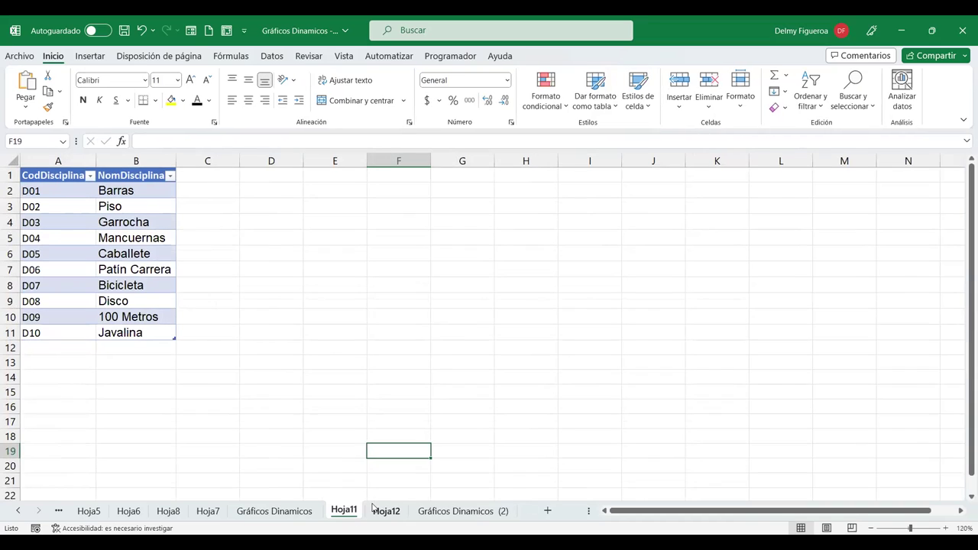
left_click(483, 510)
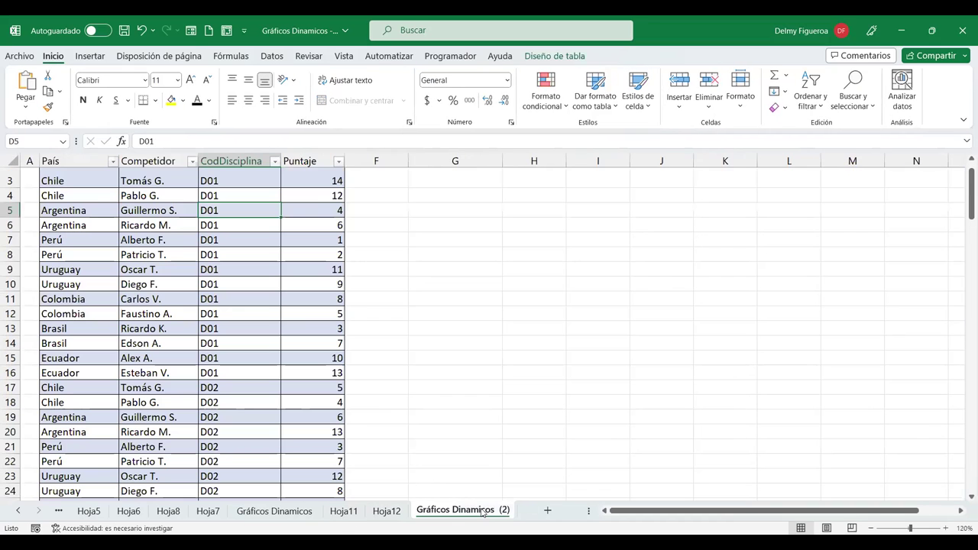
left_click(387, 512)
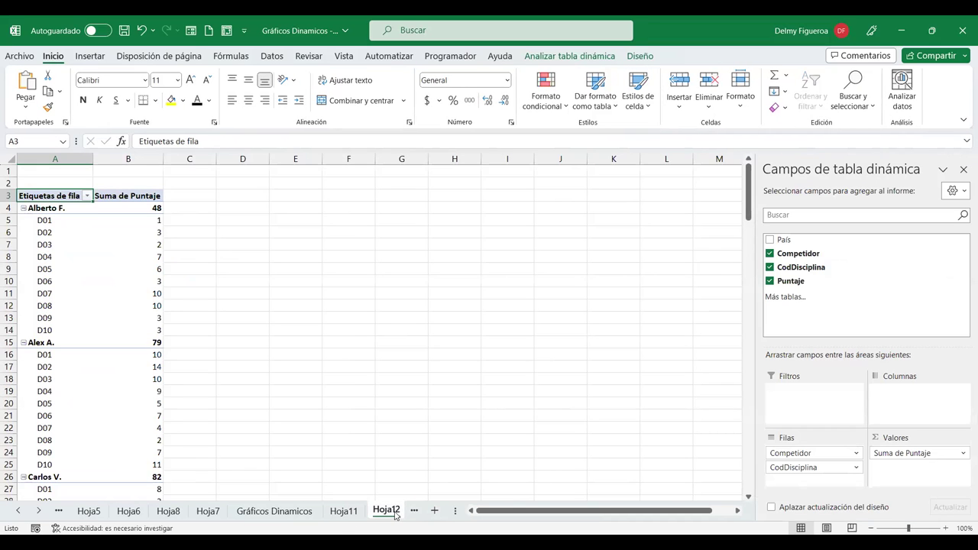
left_click(413, 511)
left_click(411, 511)
left_click(390, 511)
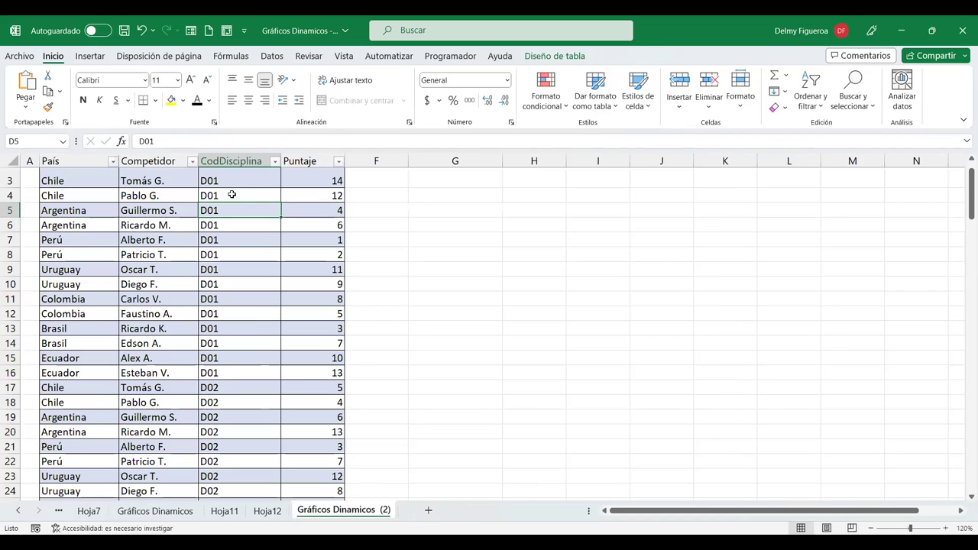
left_click(245, 157)
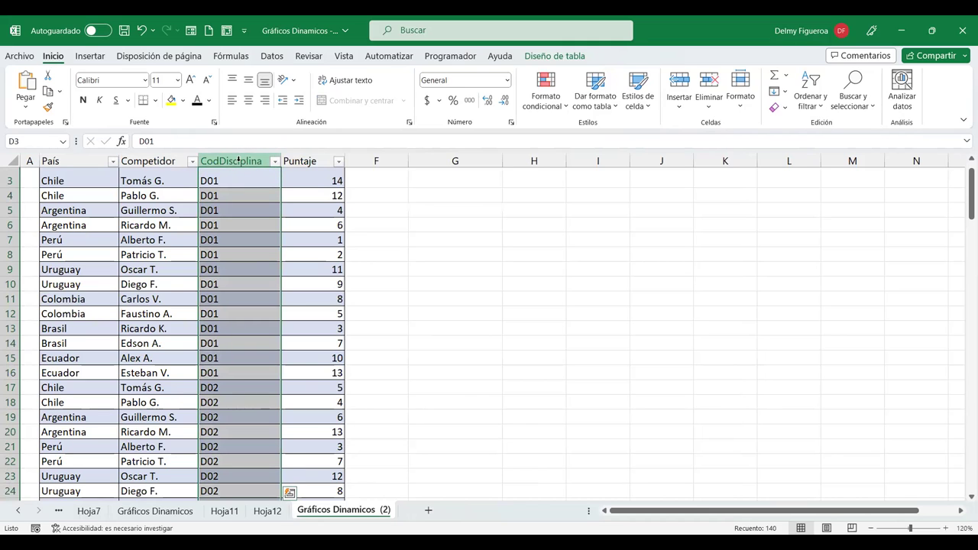
left_click(226, 510)
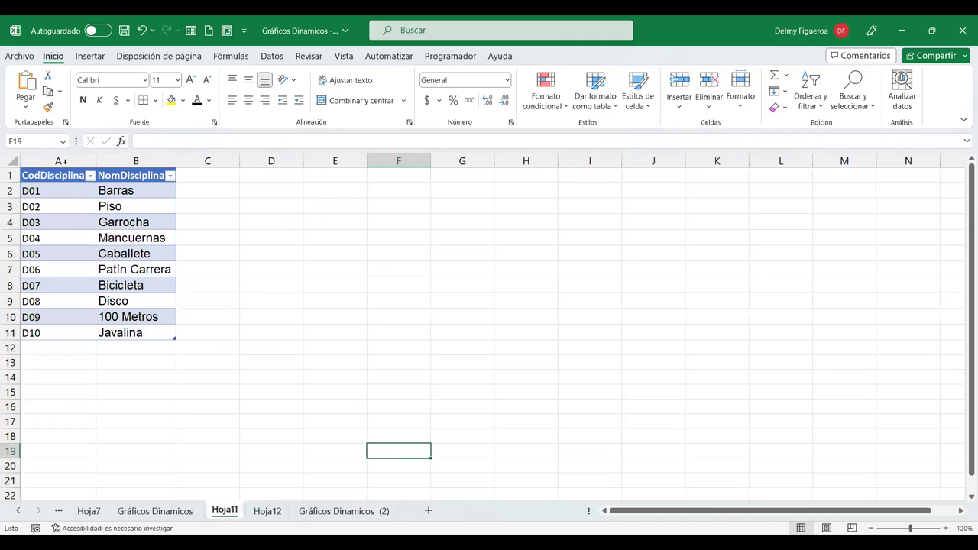
left_click(334, 511)
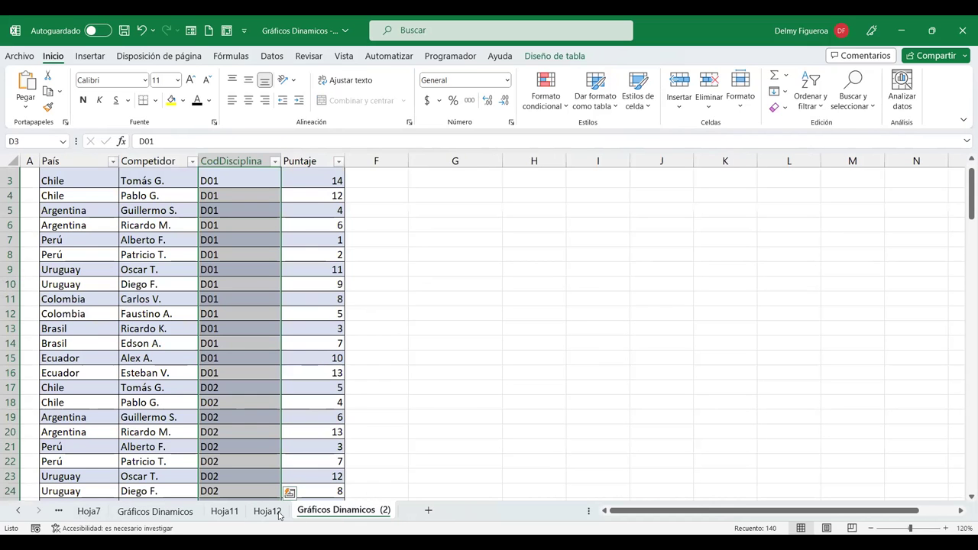
left_click(278, 514)
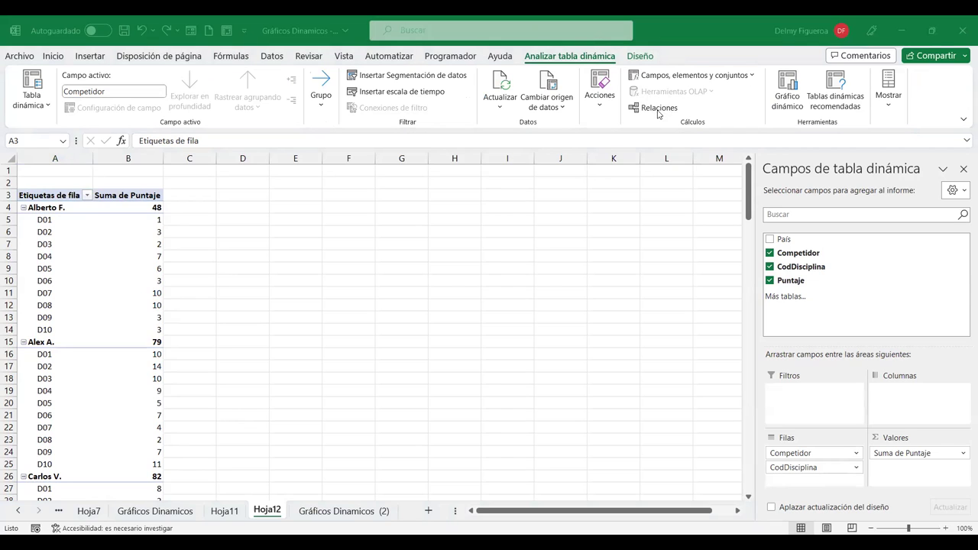
Step: Start a new table relationship, then cancel it and close the relationships manager
left_click(659, 109)
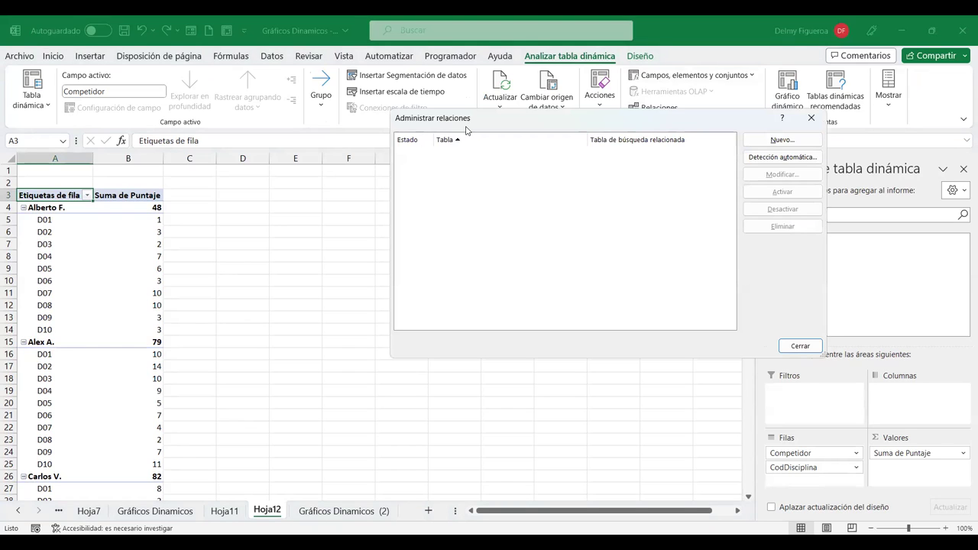
left_click(783, 140)
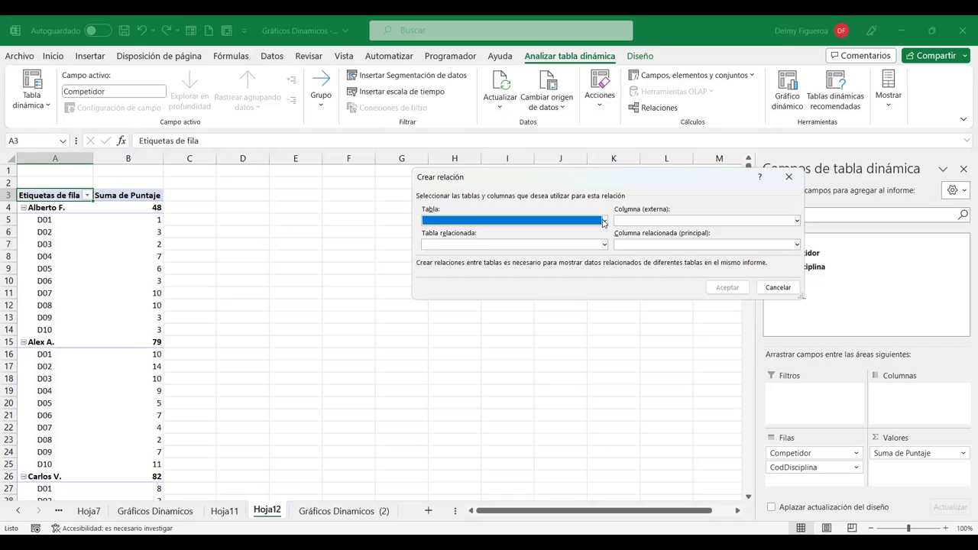
left_click(604, 222)
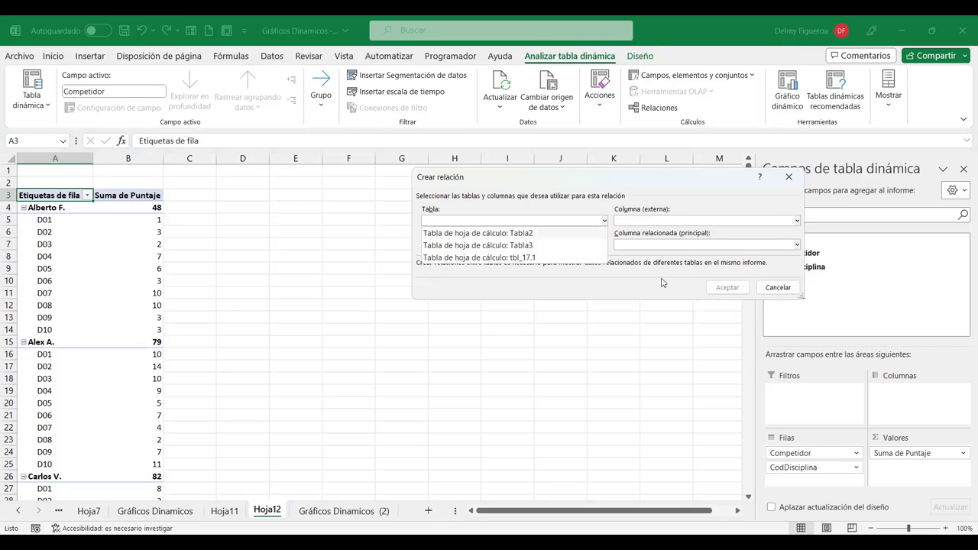
left_click(777, 291)
left_click(776, 289)
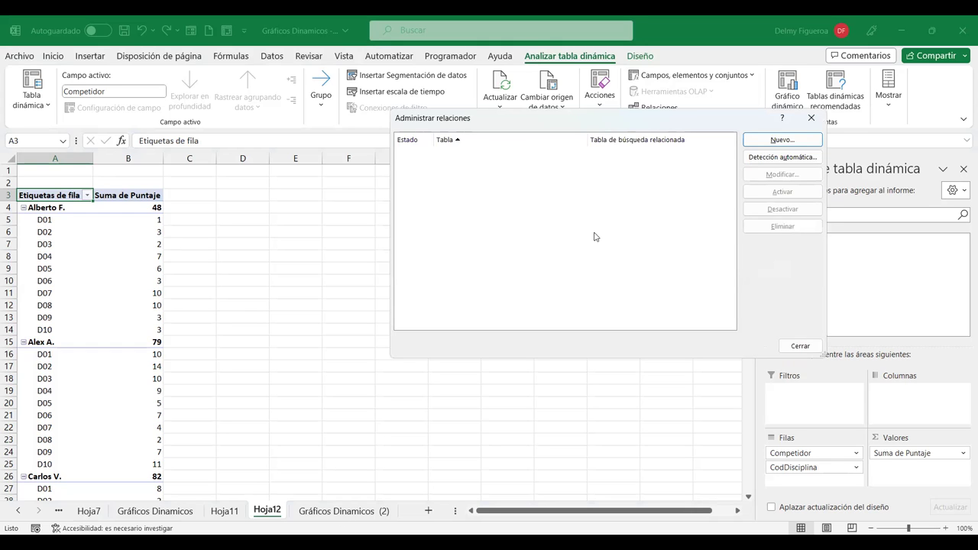
left_click(810, 118)
Step: Rename the scores table on Gráficos Dinamicos (2) from Tabla2 to Detalle
left_click(343, 511)
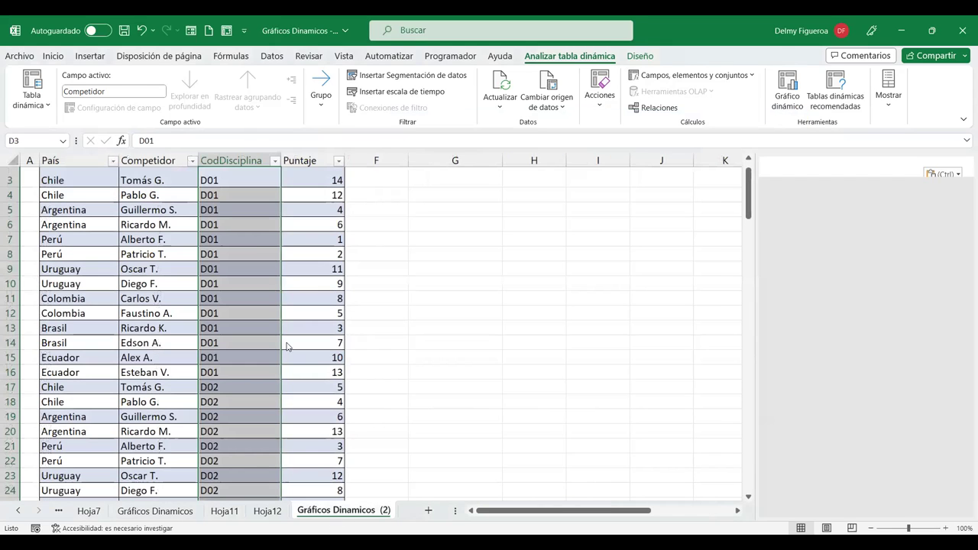
left_click(254, 246)
scroll(254, 246, "up", 1)
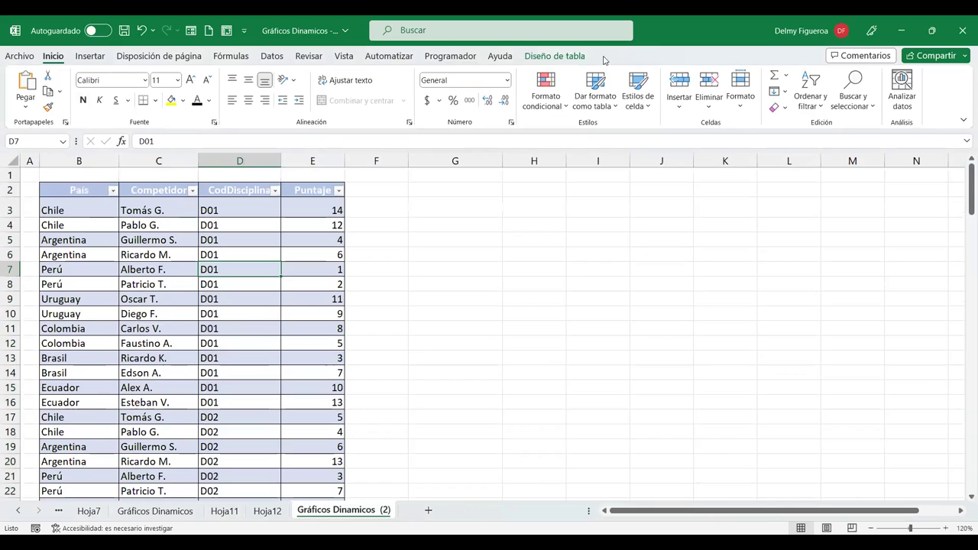
left_click(577, 61)
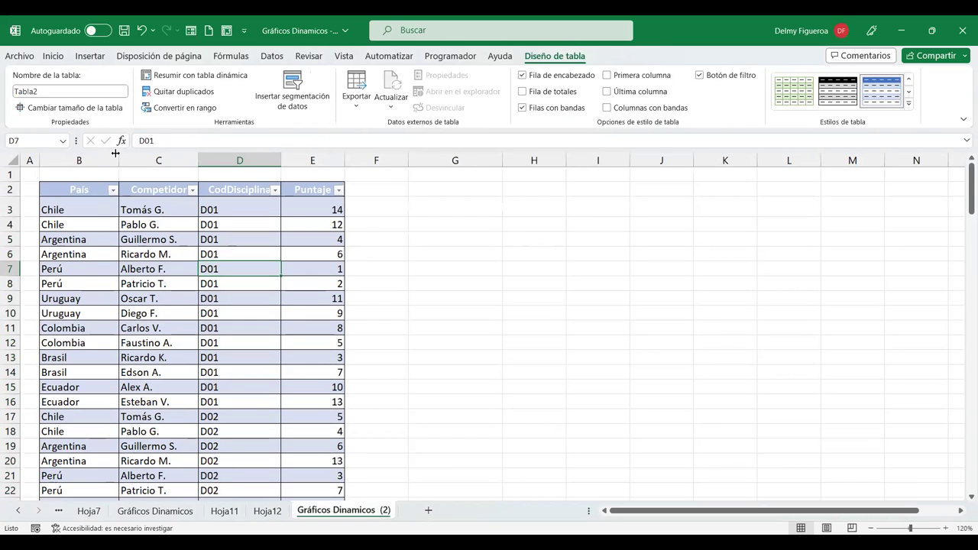
left_click(81, 92)
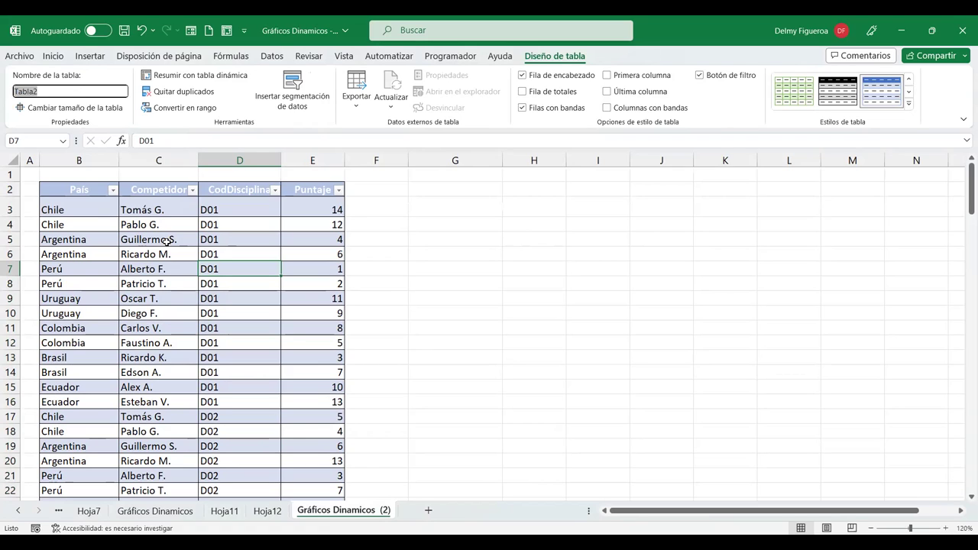
type("Detalle")
key("Return")
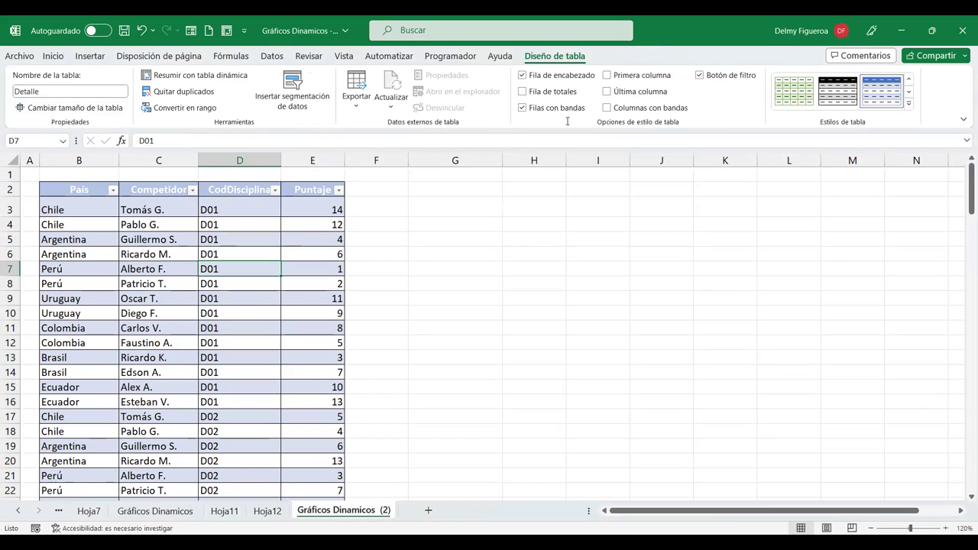
Step: Rename the Hoja11 discipline table from Tabla3 to Disciplina
left_click(224, 510)
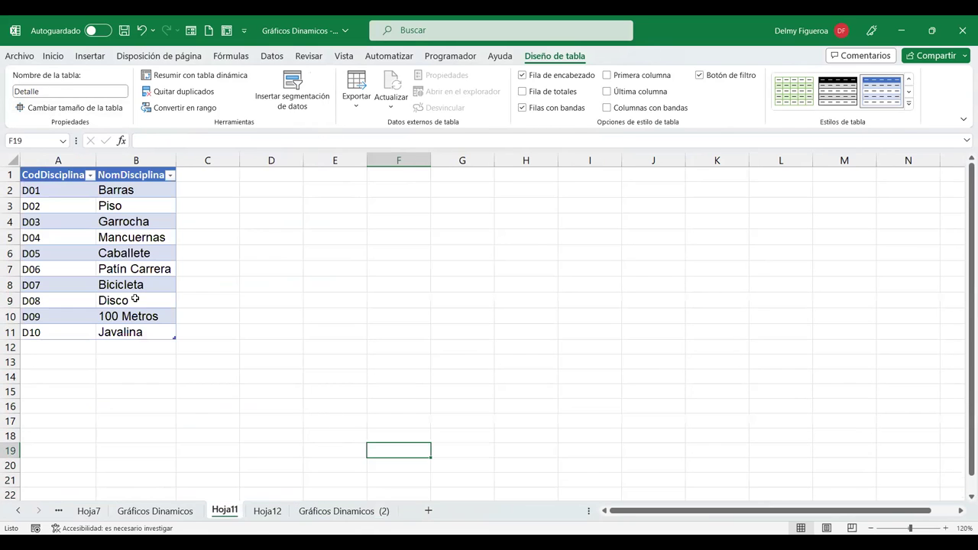
left_click(132, 220)
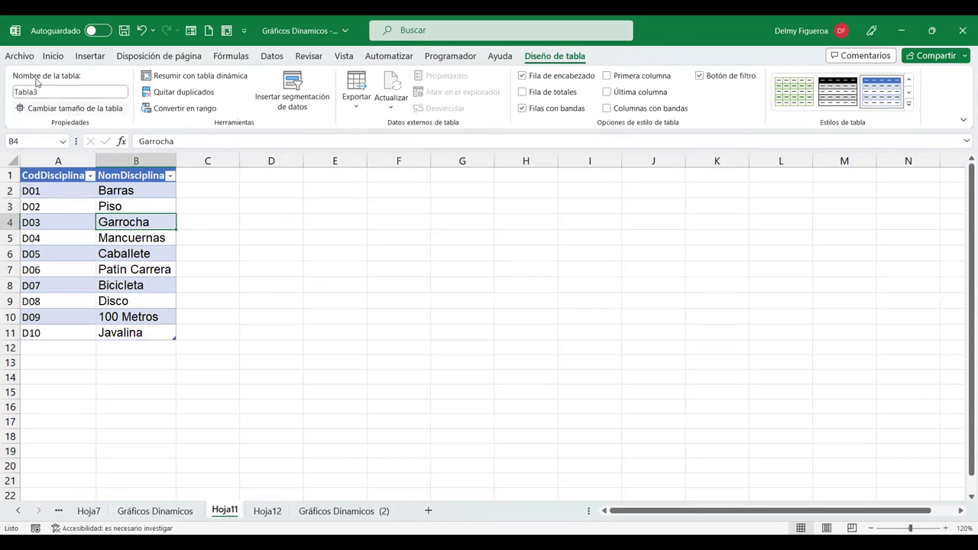
left_click(56, 93)
left_click_drag(56, 92, 5, 92)
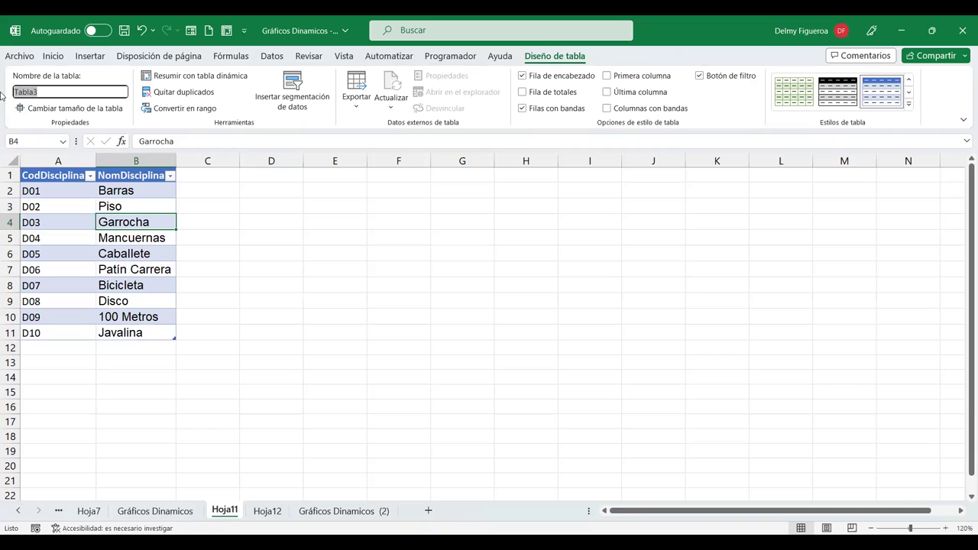
type("Disciplina")
key("Return")
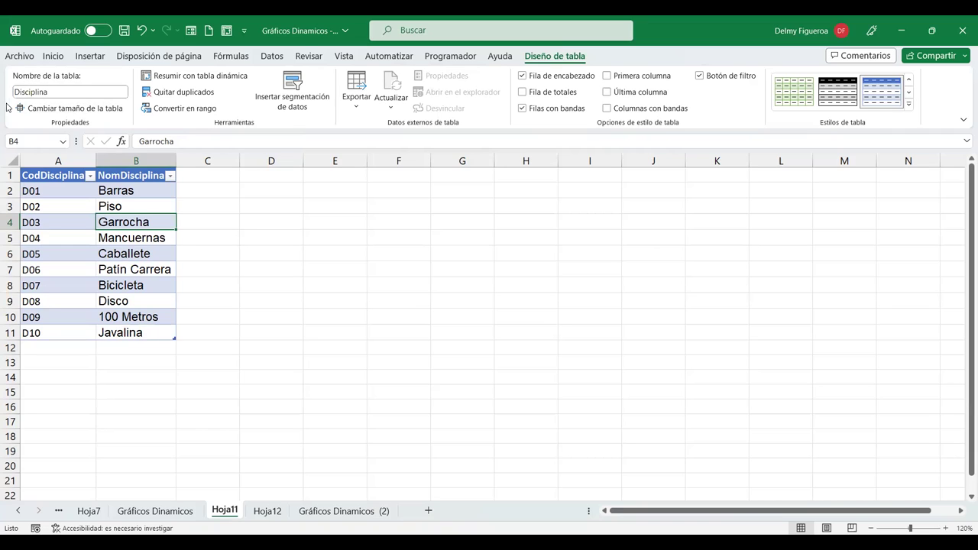
Step: From the Hoja12 pivot, start a new relationship using Detalle's CodDisciplina column
left_click(268, 511)
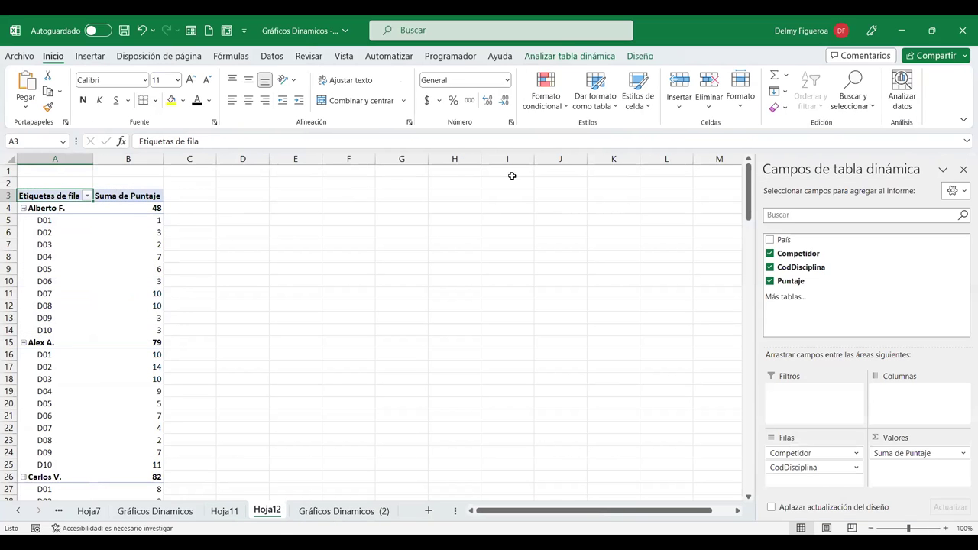
left_click(569, 57)
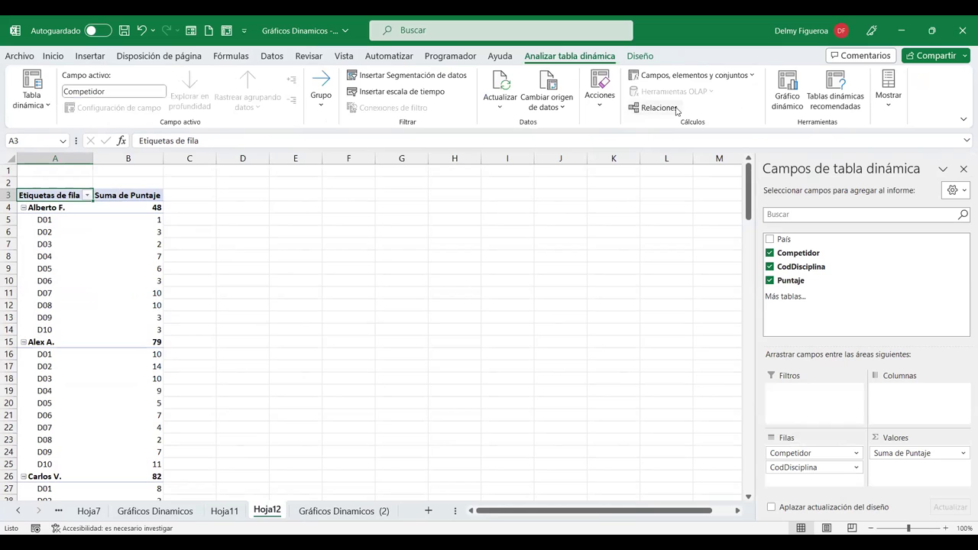
left_click(660, 108)
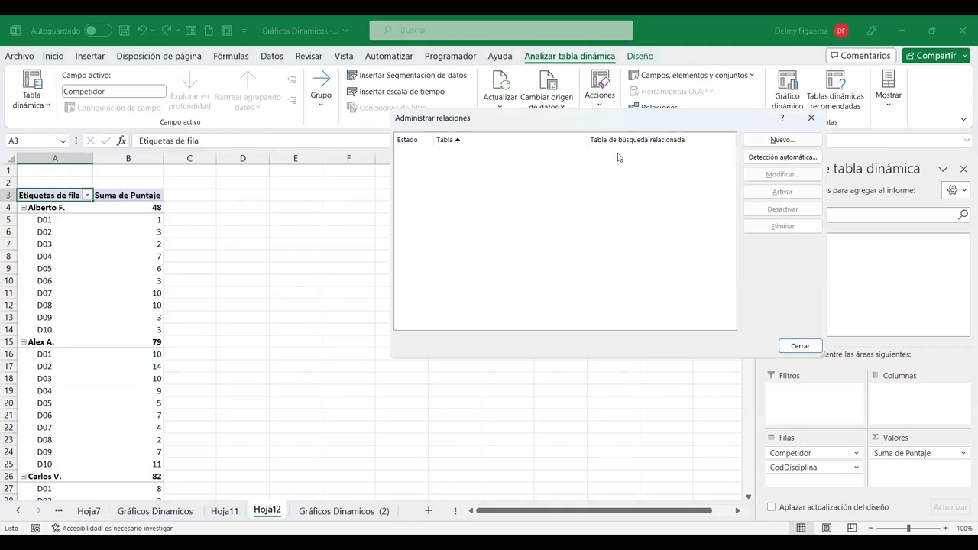
left_click(760, 140)
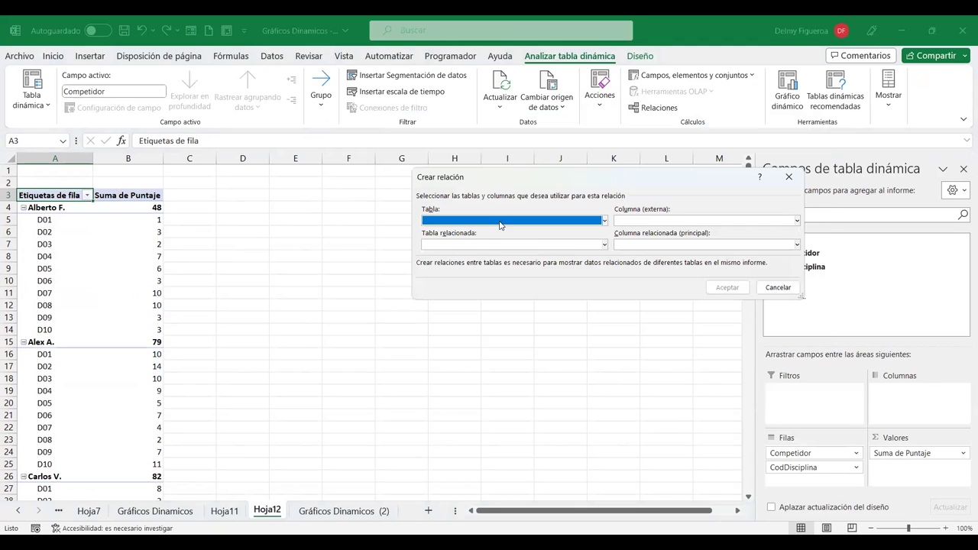
left_click(501, 221)
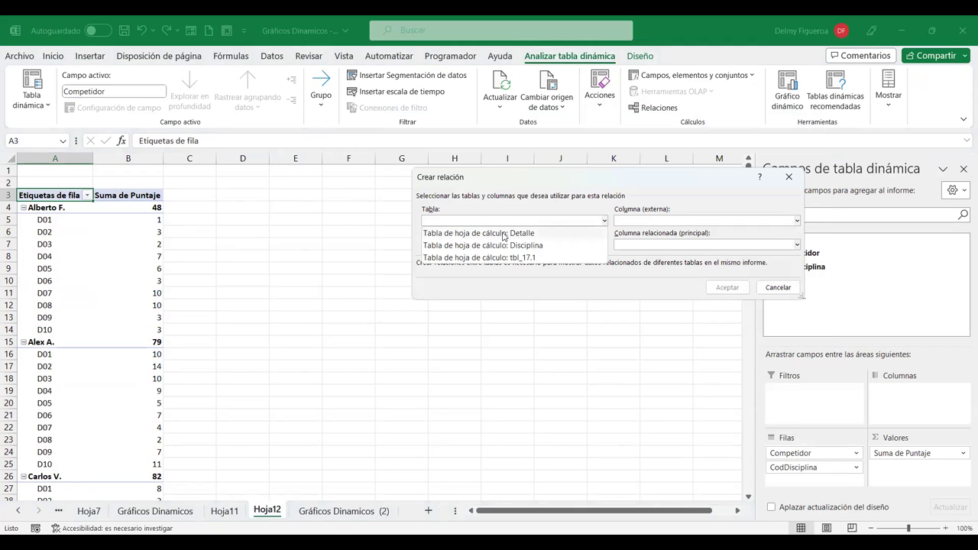
left_click(504, 233)
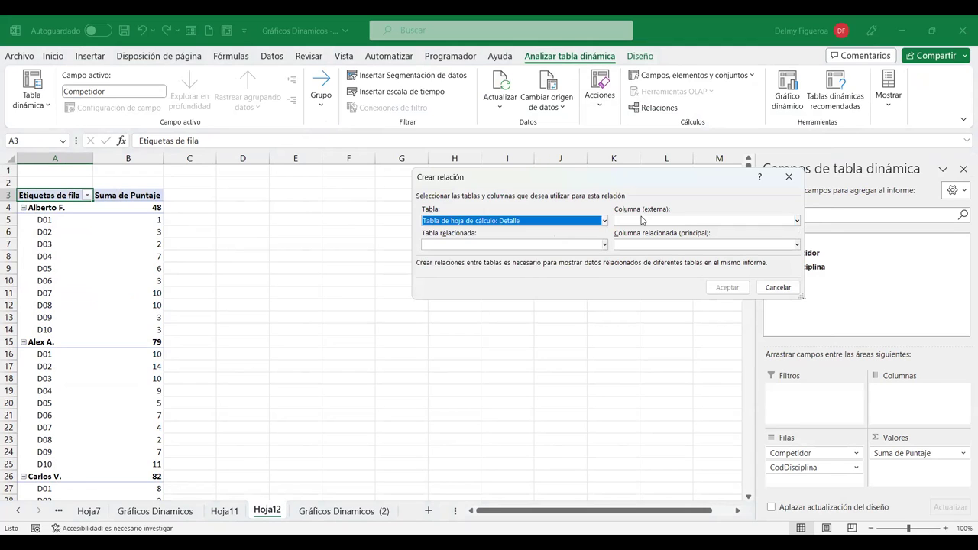
left_click(646, 221)
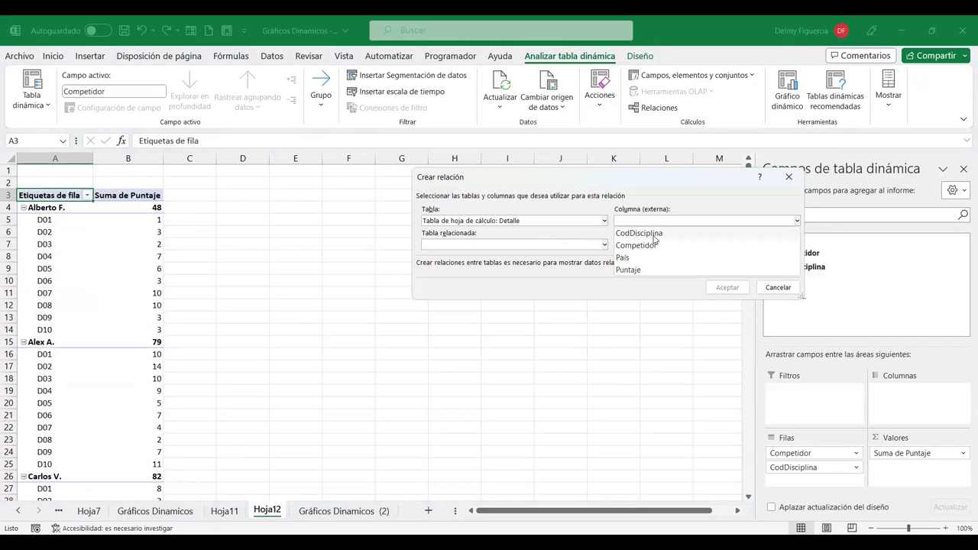
left_click(654, 236)
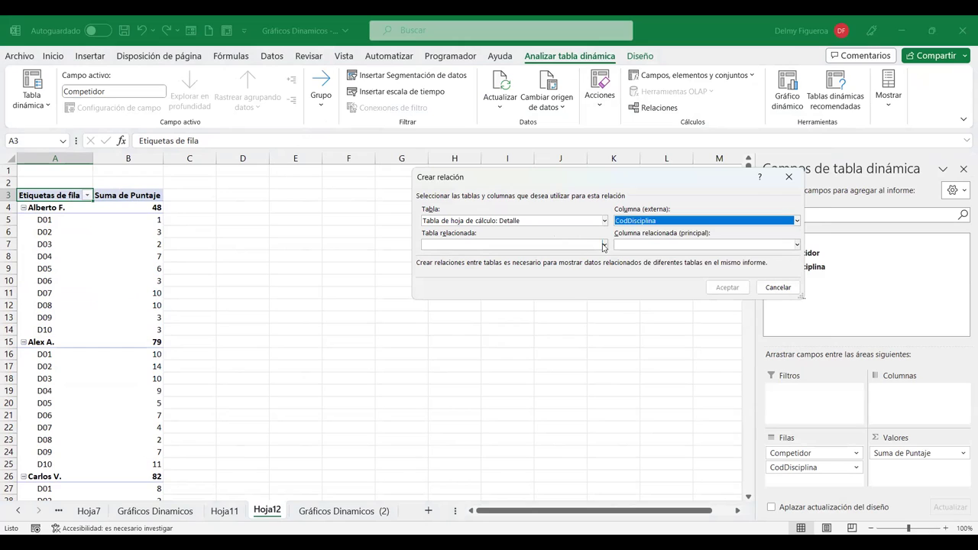
Step: Link it to the Disciplina table's CodDisciplina column and confirm the relationship
left_click(604, 246)
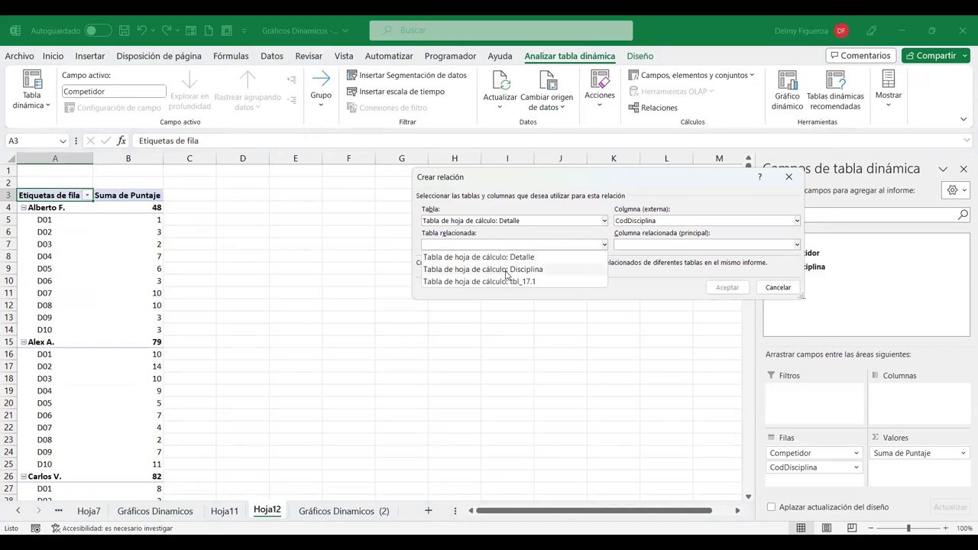
left_click(526, 270)
left_click(673, 245)
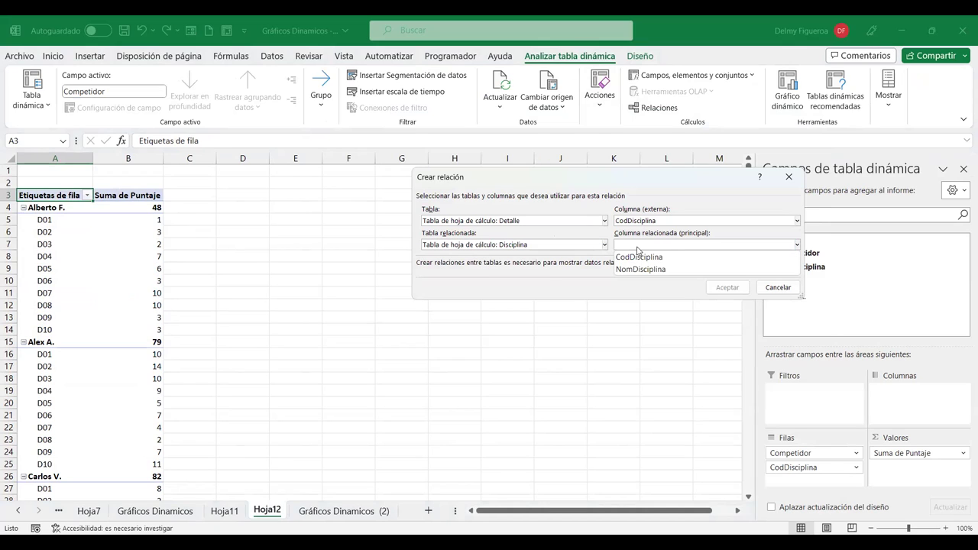
left_click(641, 258)
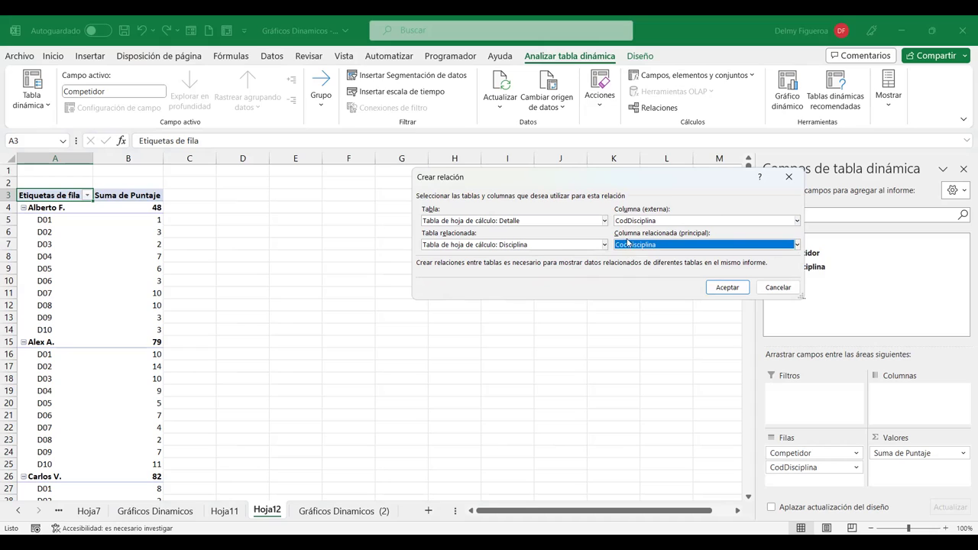
left_click(726, 288)
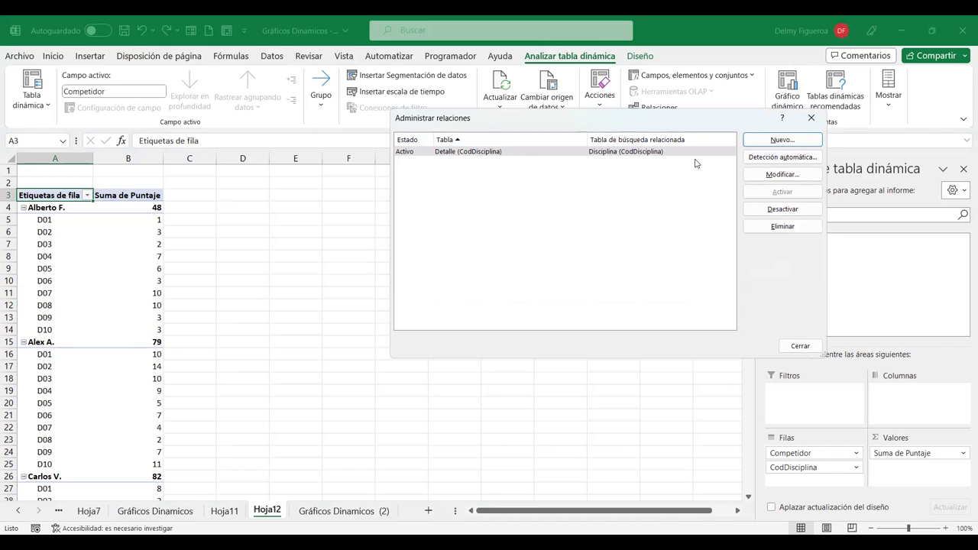
Step: Close the relationships manager and build a new data-model pivot on Hoja13 using more tables
left_click(812, 347)
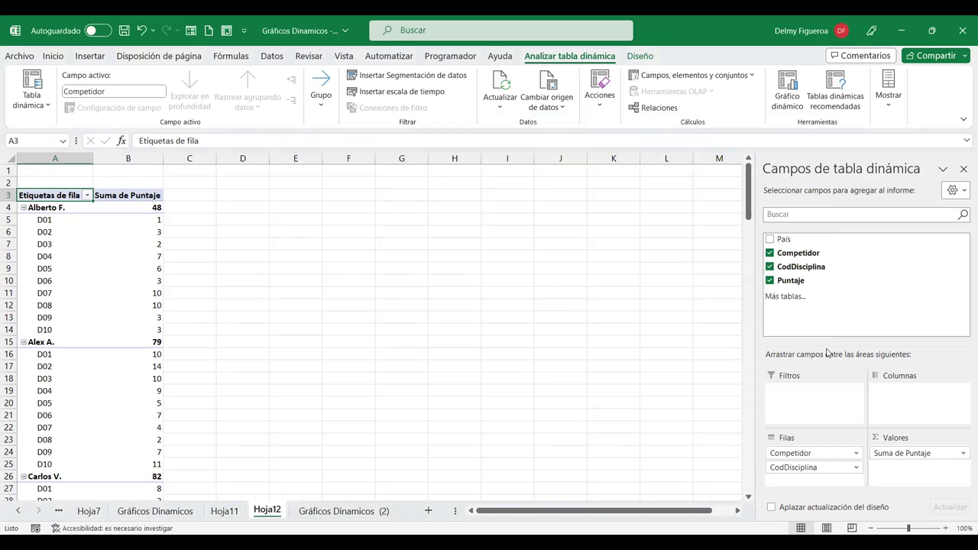
left_click(157, 254)
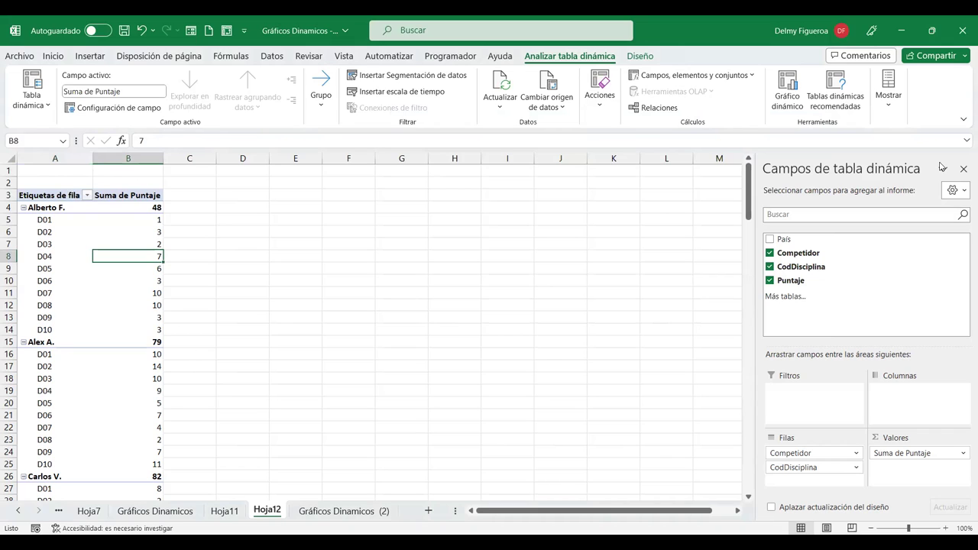
left_click(804, 299)
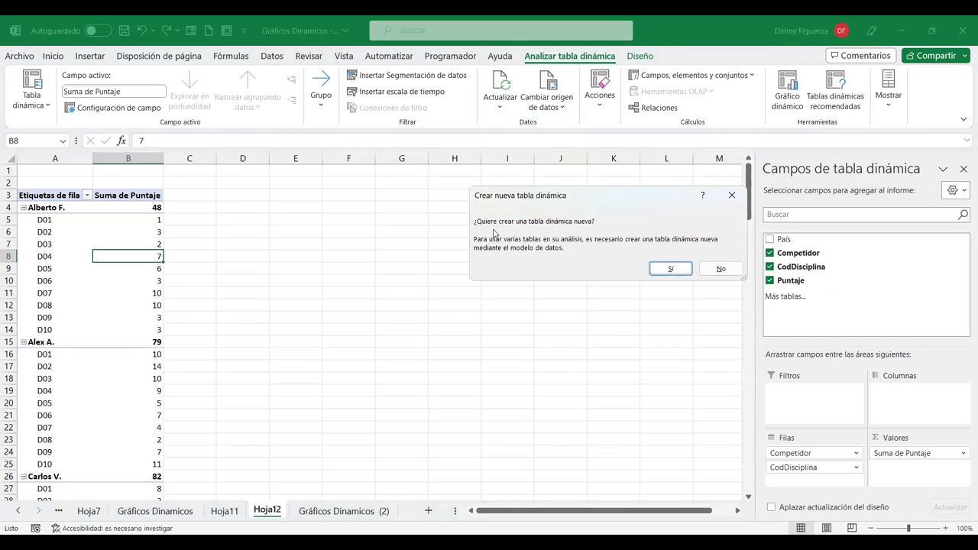
left_click(658, 269)
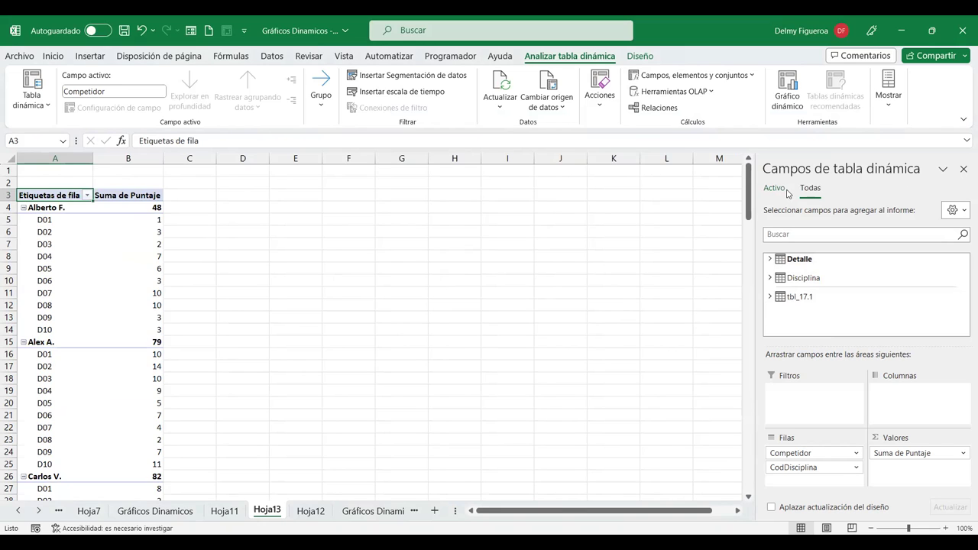
left_click(306, 512)
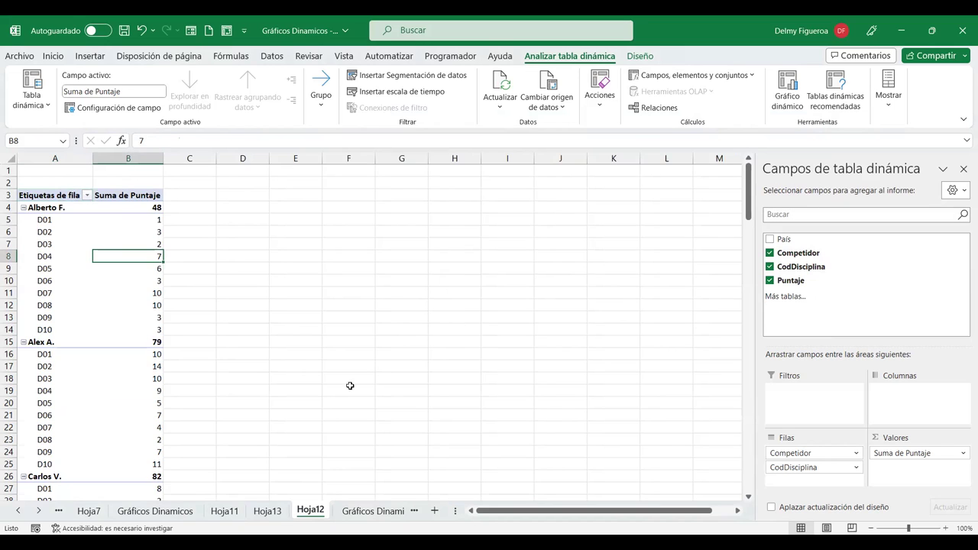
left_click(267, 512)
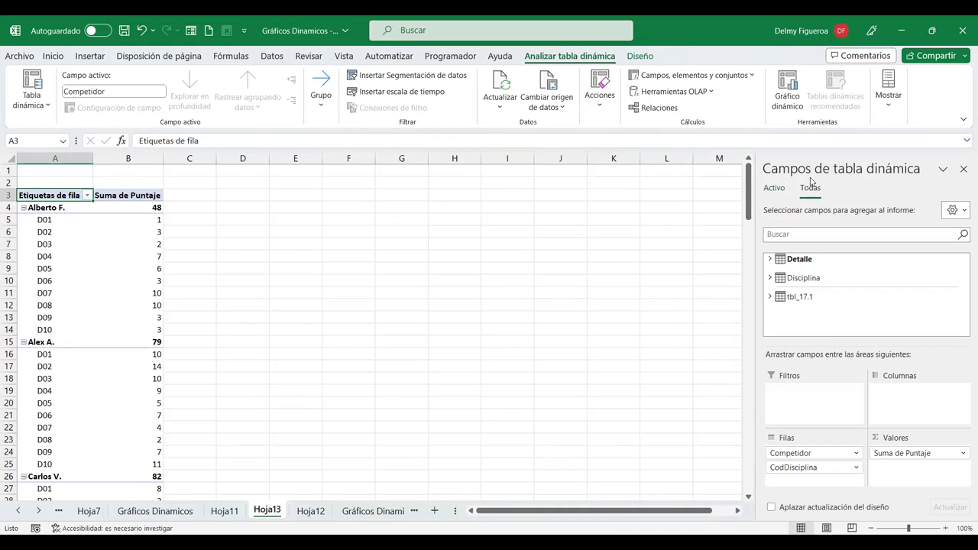
left_click(775, 189)
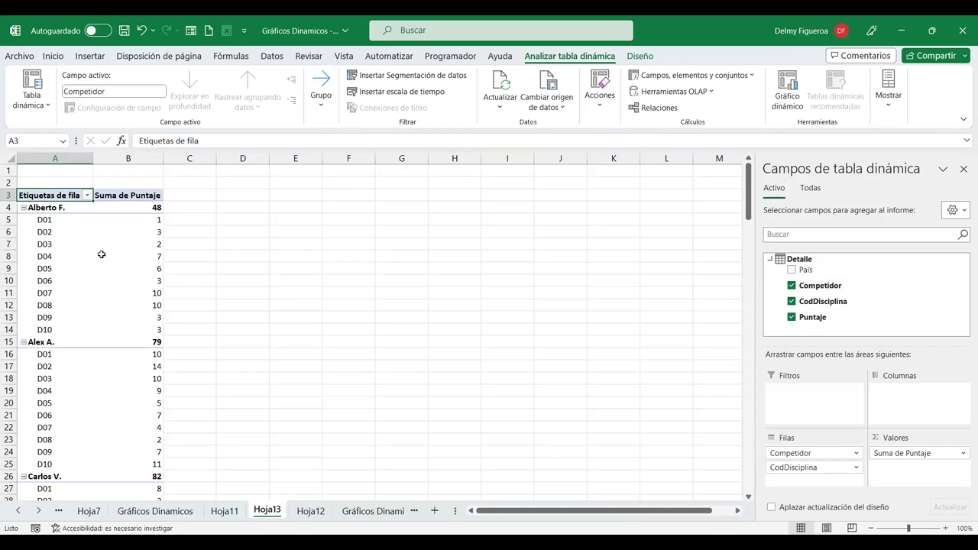
left_click(811, 188)
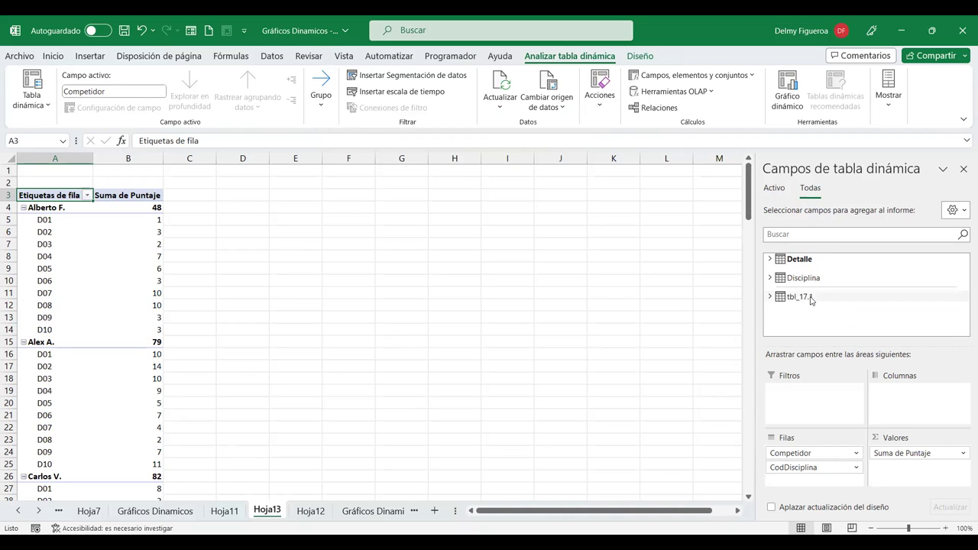
left_click(809, 299)
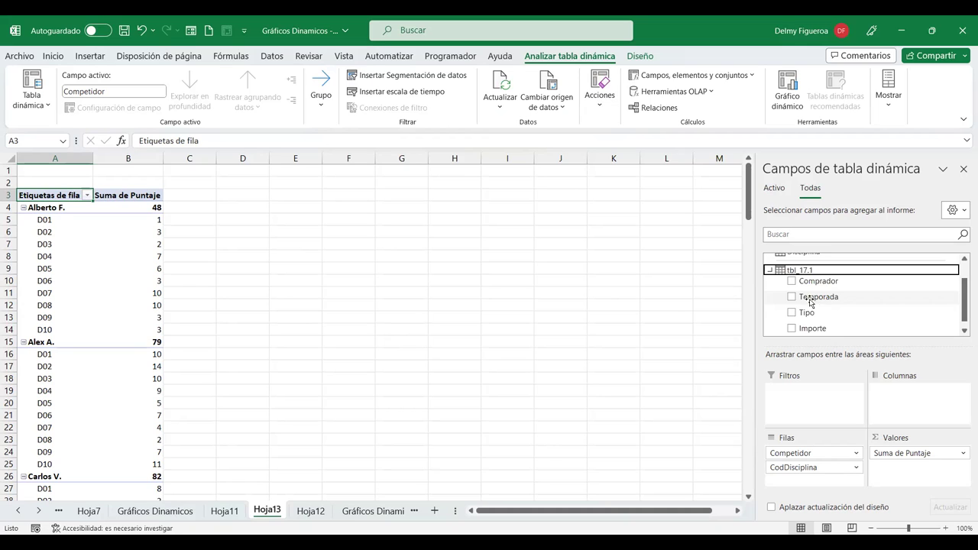
scroll(833, 320, "down", 1)
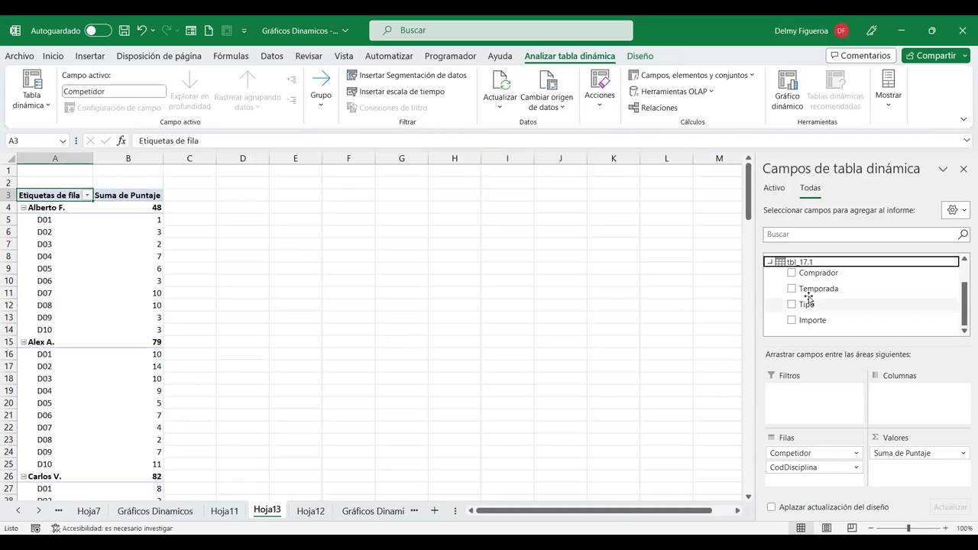
scroll(809, 298, "up", 2)
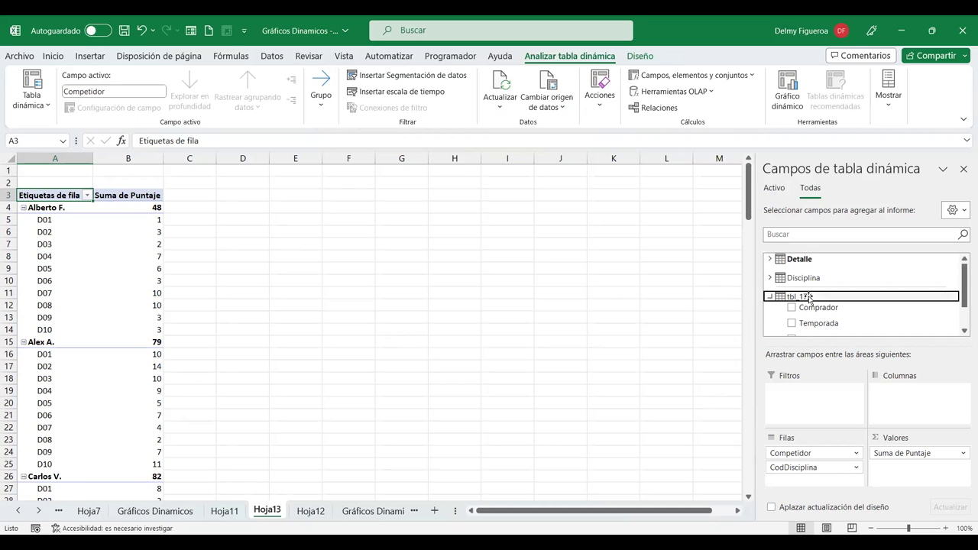
left_click(773, 190)
left_click(810, 189)
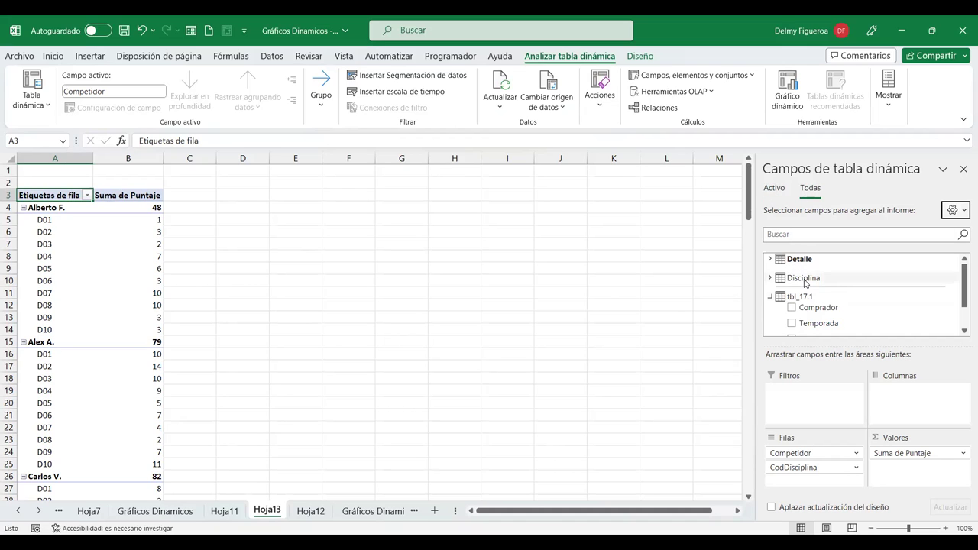
left_click(774, 191)
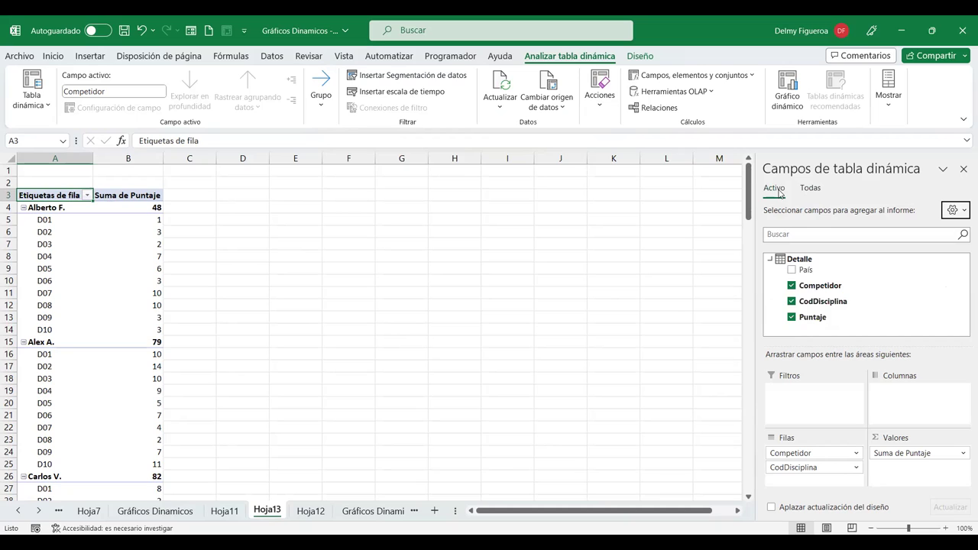
left_click(770, 259)
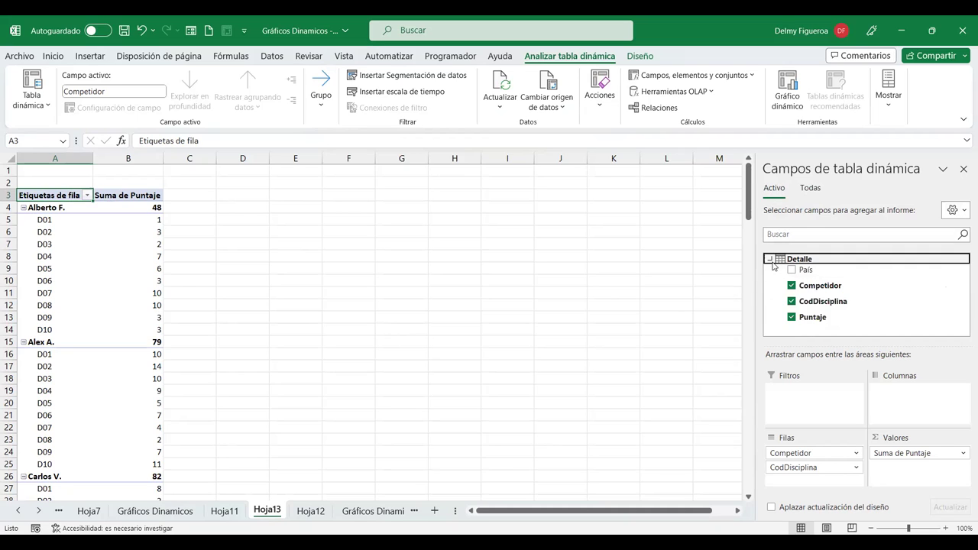
left_click(812, 188)
right_click(817, 281)
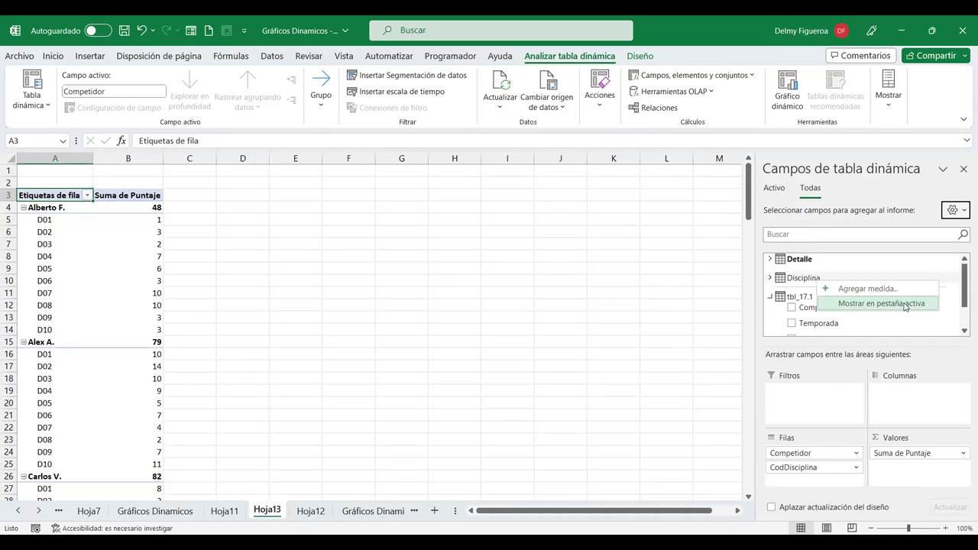
left_click(906, 305)
left_click(771, 191)
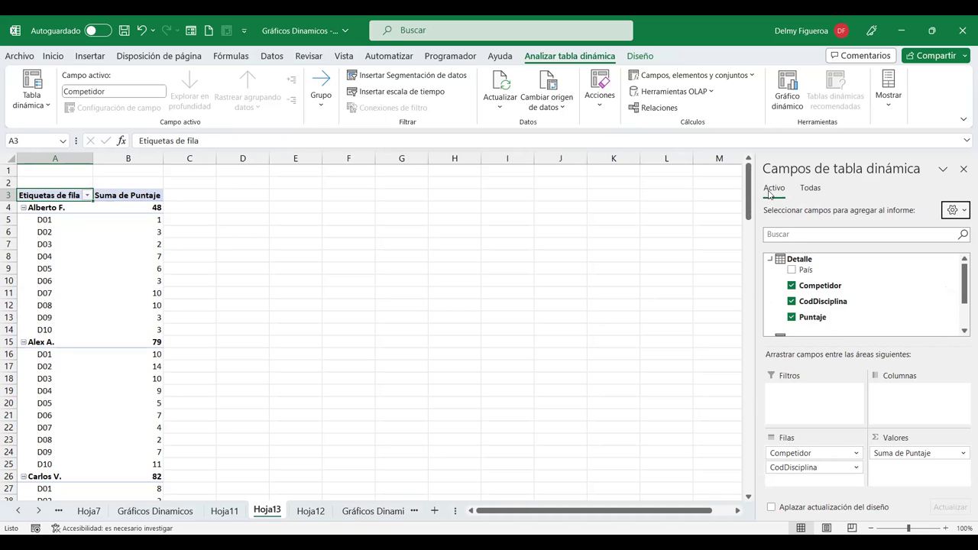
left_click(771, 260)
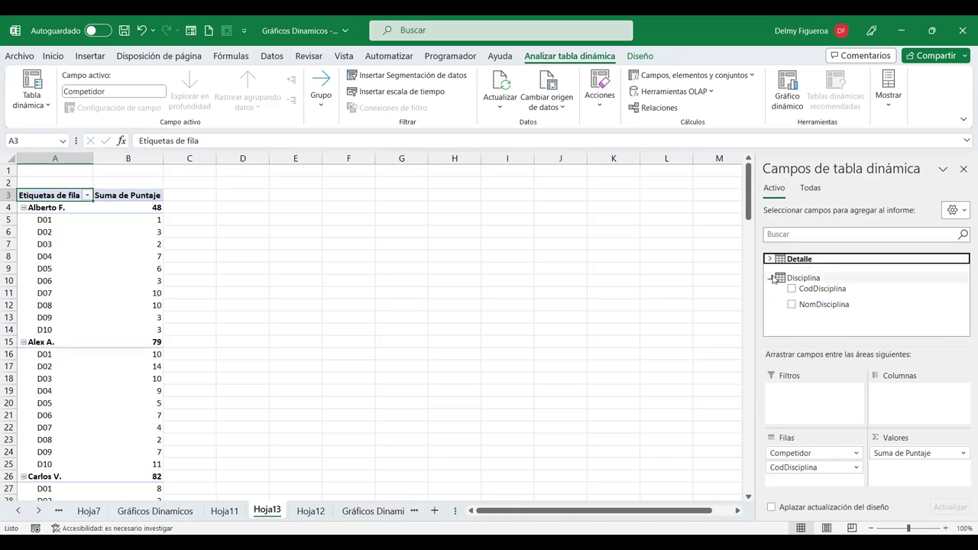
left_click(770, 277)
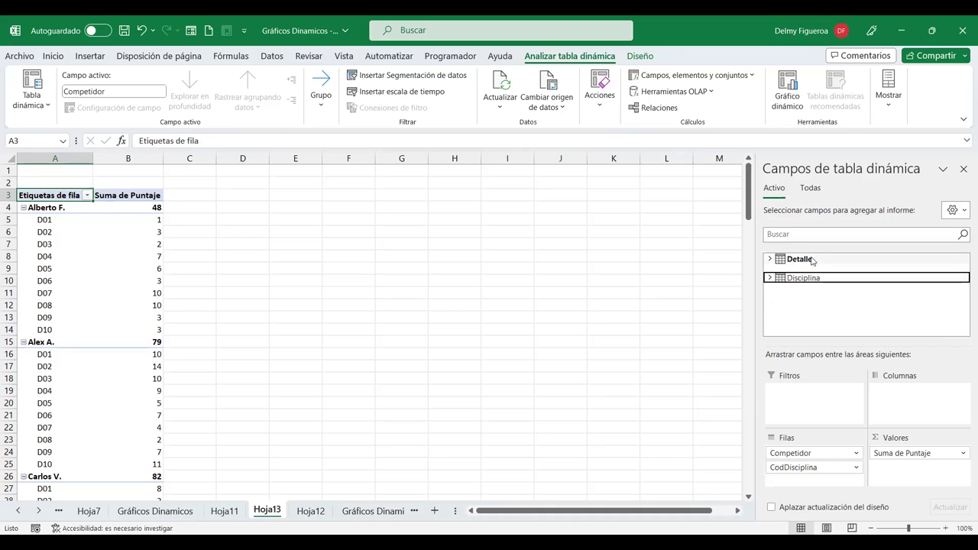
left_click(771, 259)
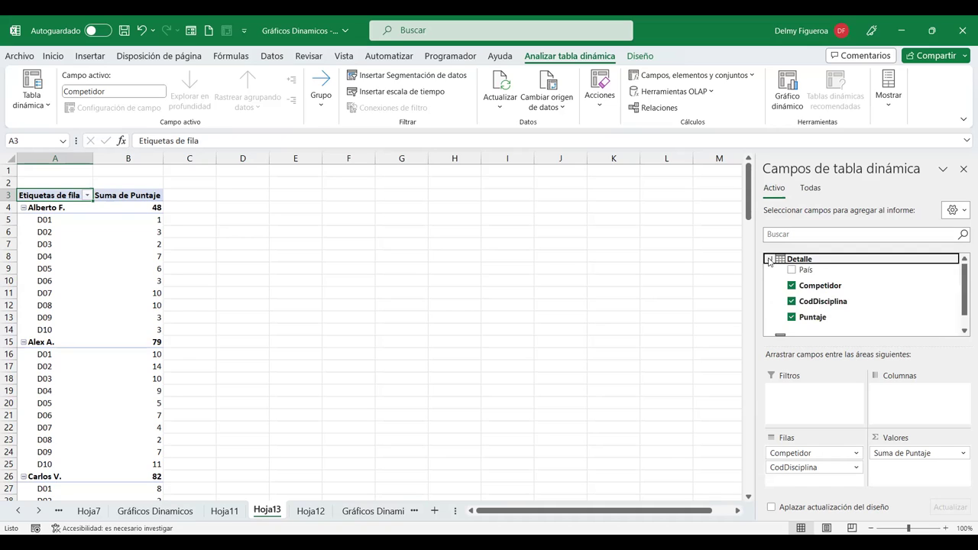
left_click(771, 260)
left_click(770, 278)
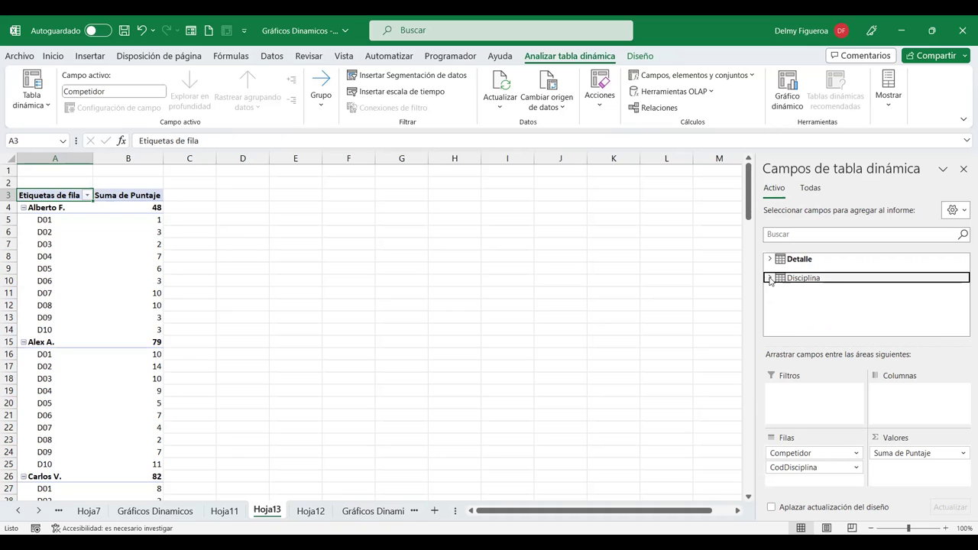
left_click(770, 260)
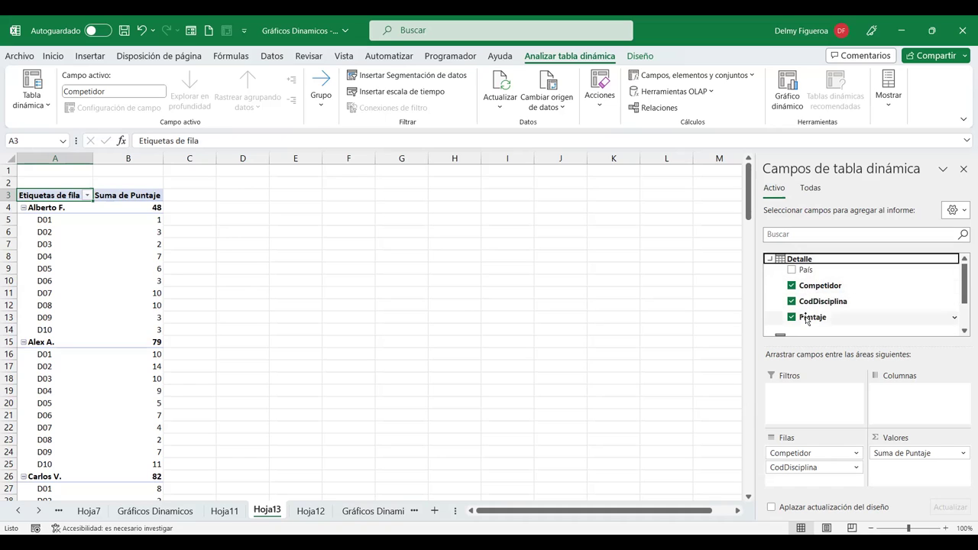
scroll(828, 317, "down", 2)
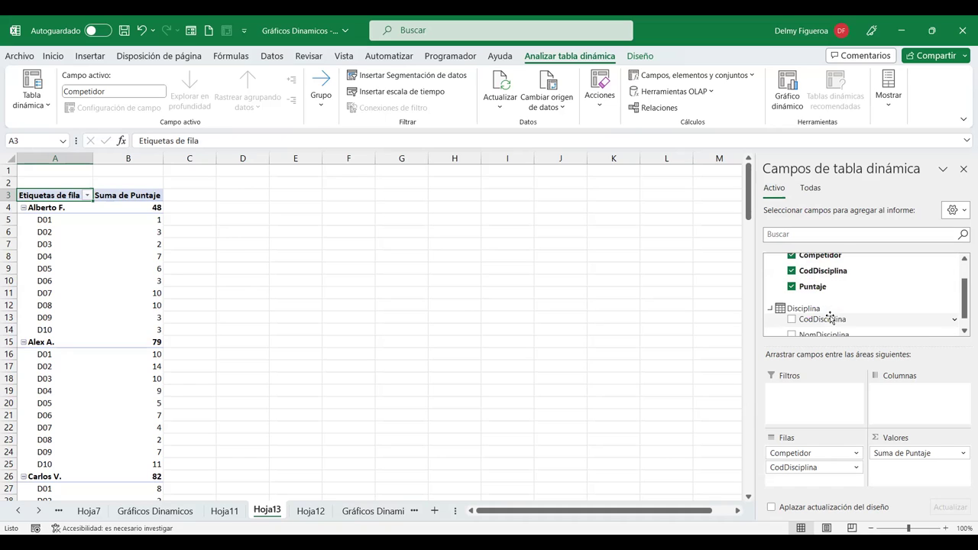
scroll(781, 311, "up", 2)
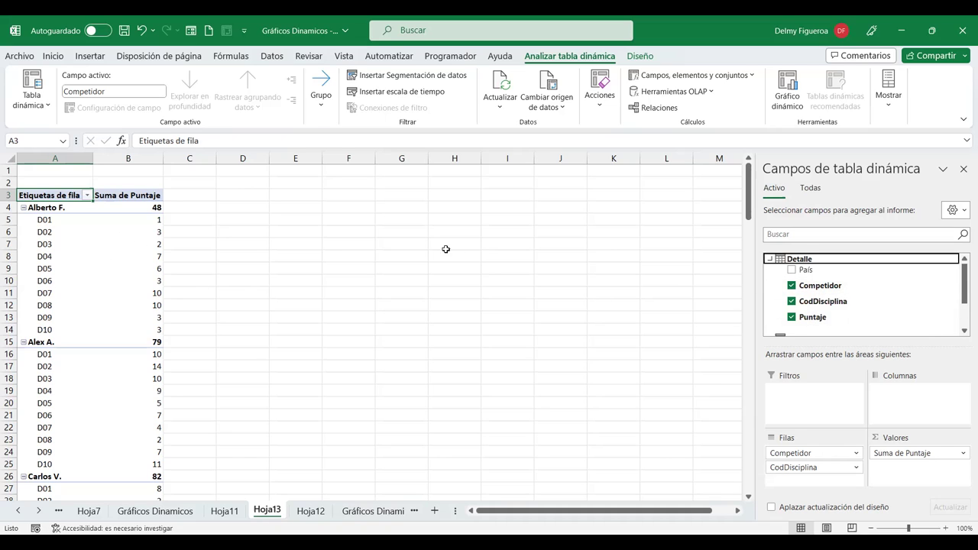
scroll(841, 306, "down", 1)
scroll(822, 308, "down", 1)
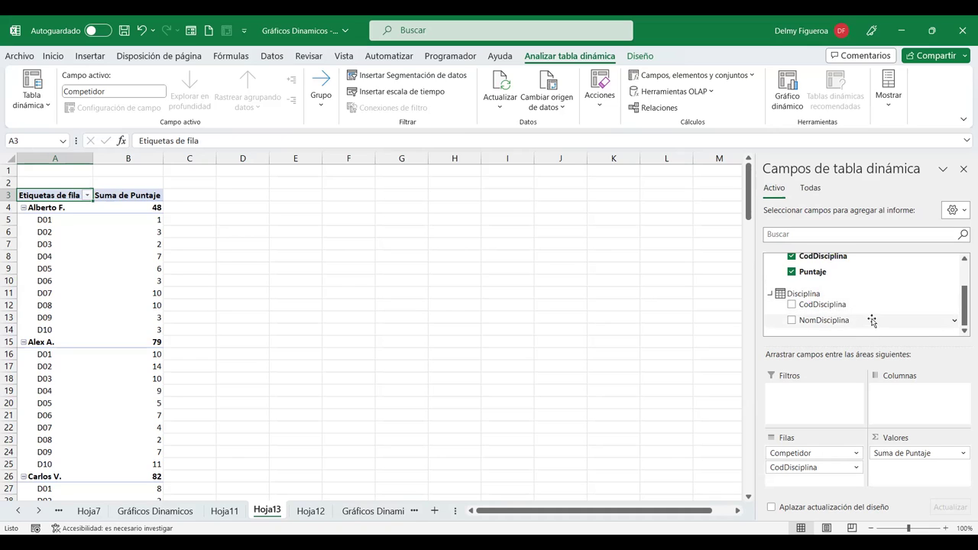
Step: Add Disciplina's NomDisciplina to Rows so names like Barras, Piso and Garrocha appear
left_click(792, 321)
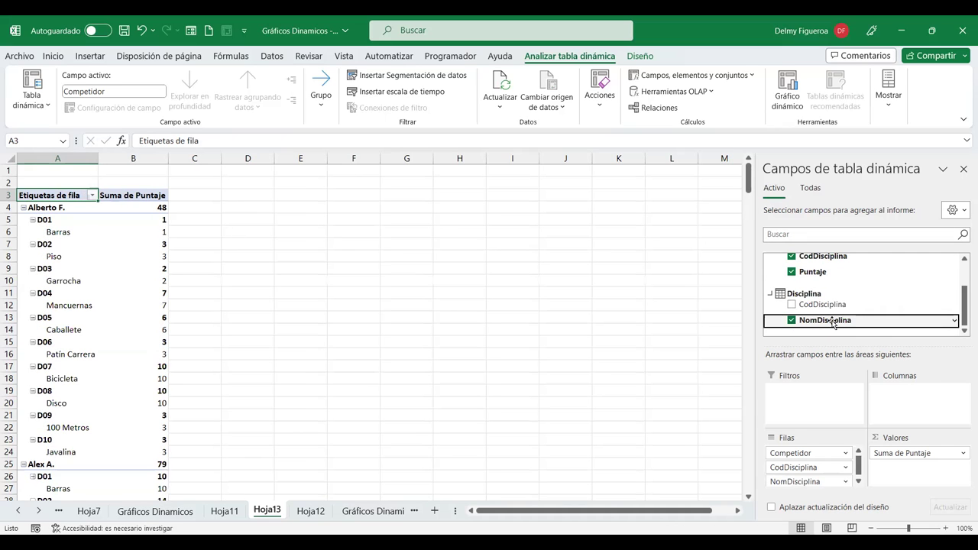
scroll(833, 323, "up", 2)
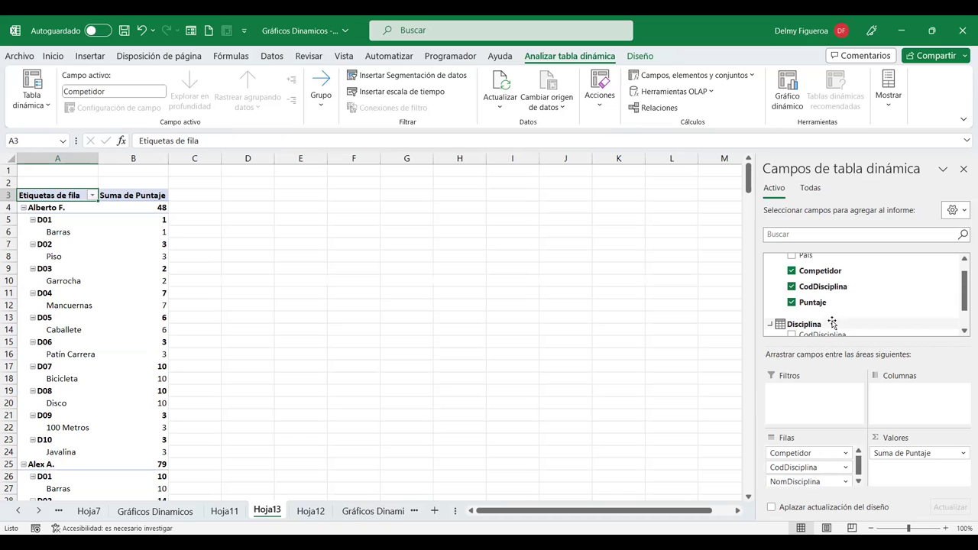
scroll(833, 323, "up", 1)
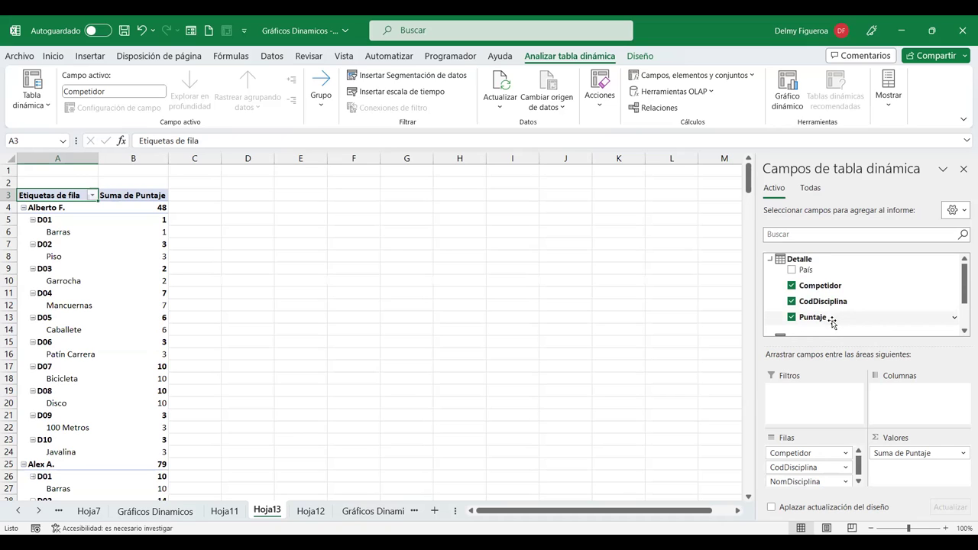
scroll(833, 322, "down", 2)
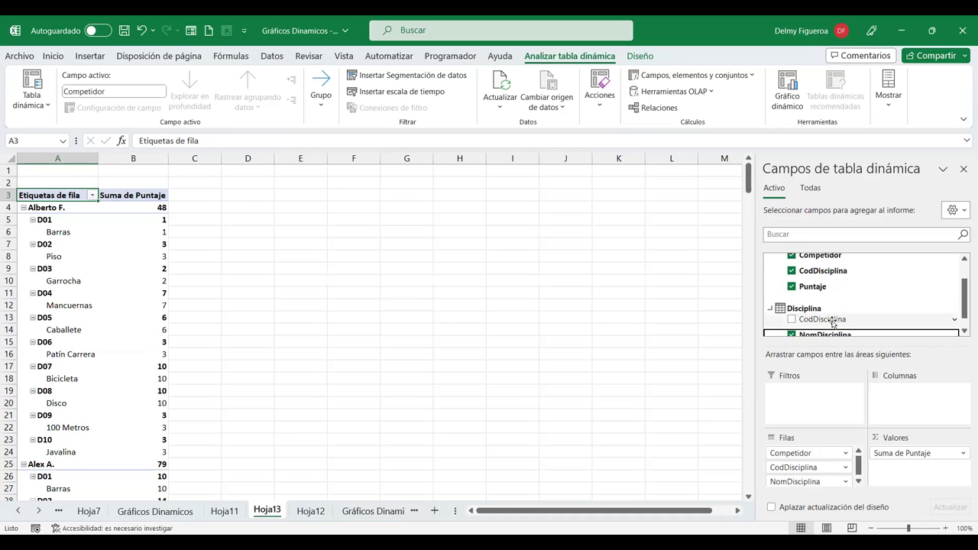
scroll(833, 322, "down", 2)
scroll(833, 323, "up", 2)
scroll(833, 323, "up", 1)
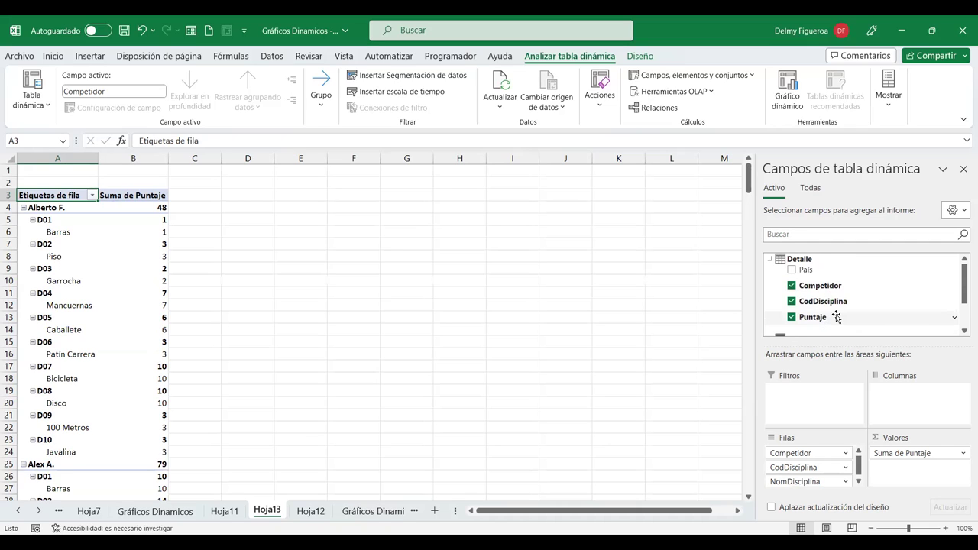
scroll(837, 318, "down", 2)
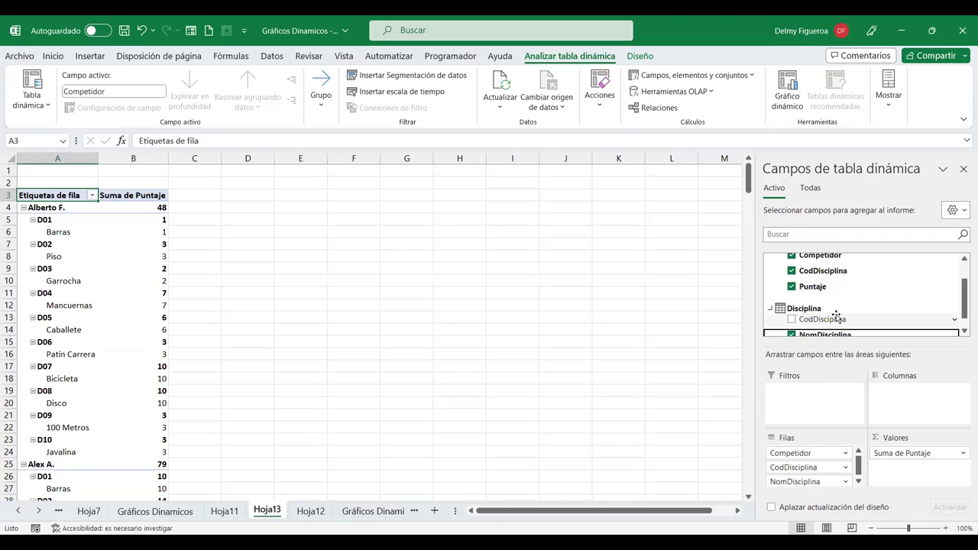
scroll(837, 316, "down", 1)
scroll(837, 316, "up", 3)
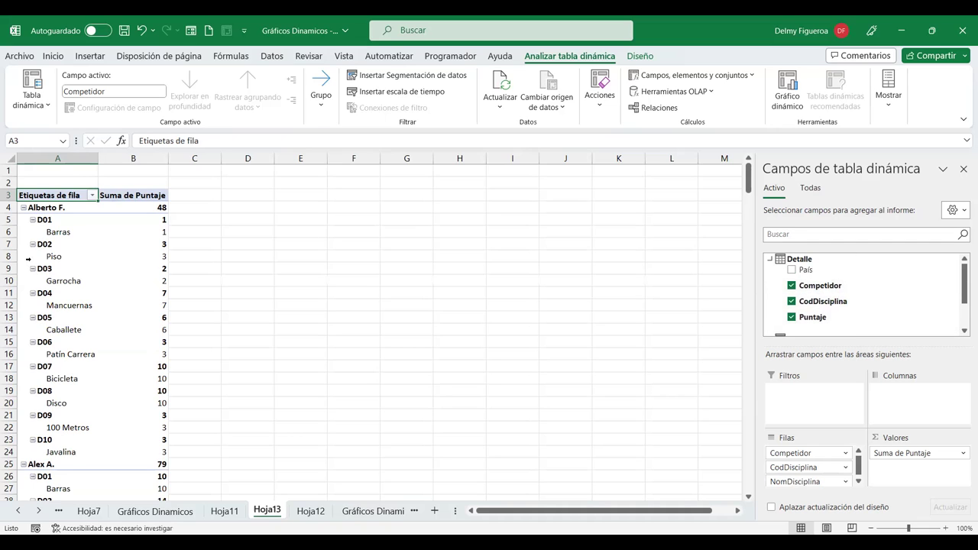
Step: Uncheck Detalle's CodDisciplina so discipline names sit directly under each competitor
left_click(792, 305)
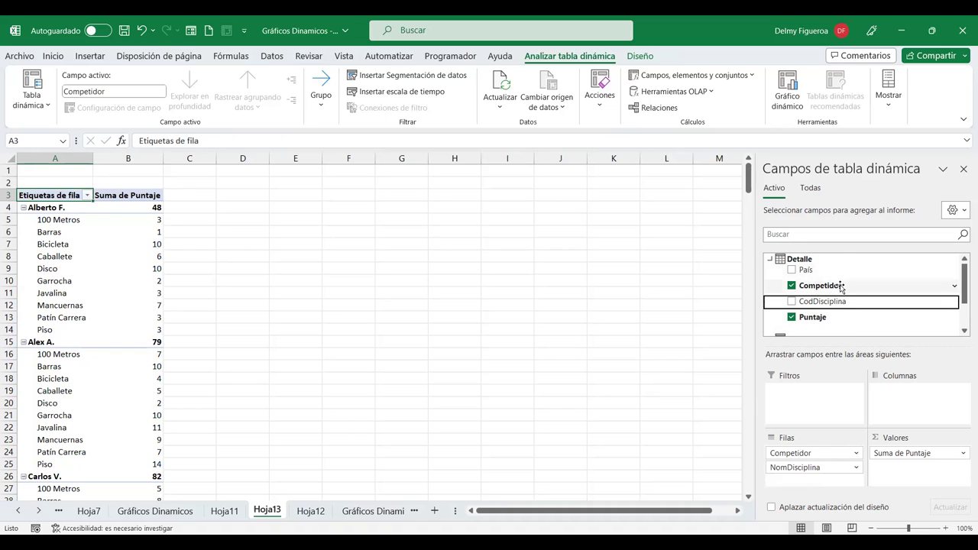
scroll(826, 279, "down", 1)
mouse_move(848, 321)
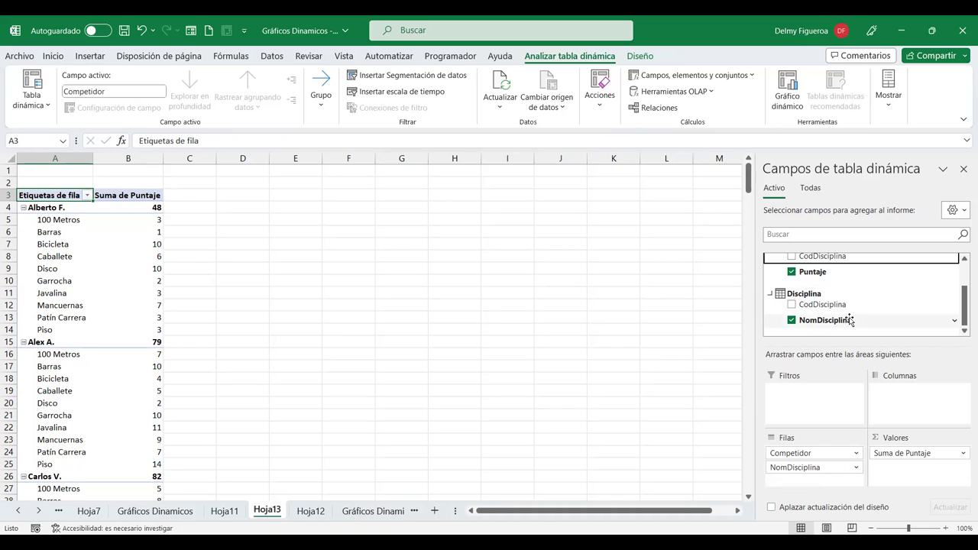
scroll(850, 320, "up", 1)
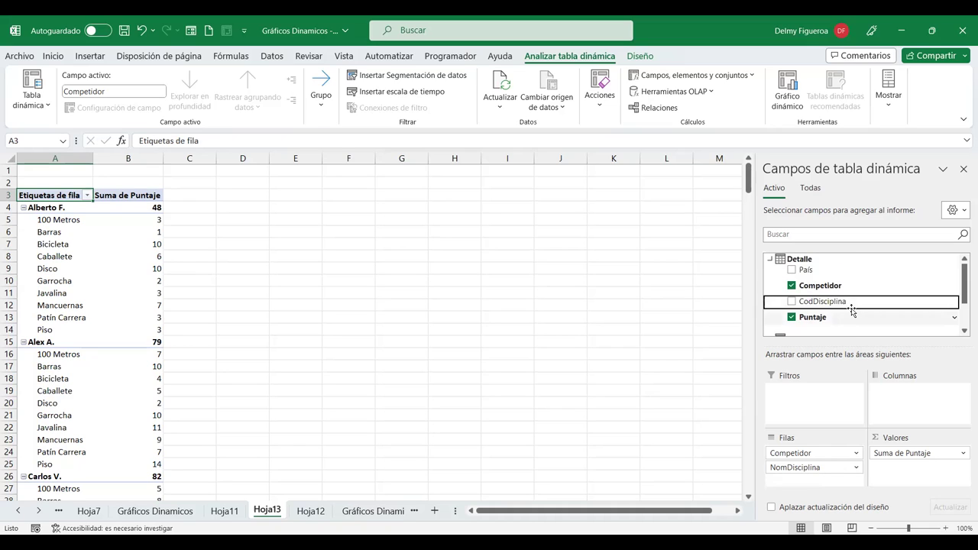
scroll(850, 319, "down", 1)
scroll(852, 310, "up", 1)
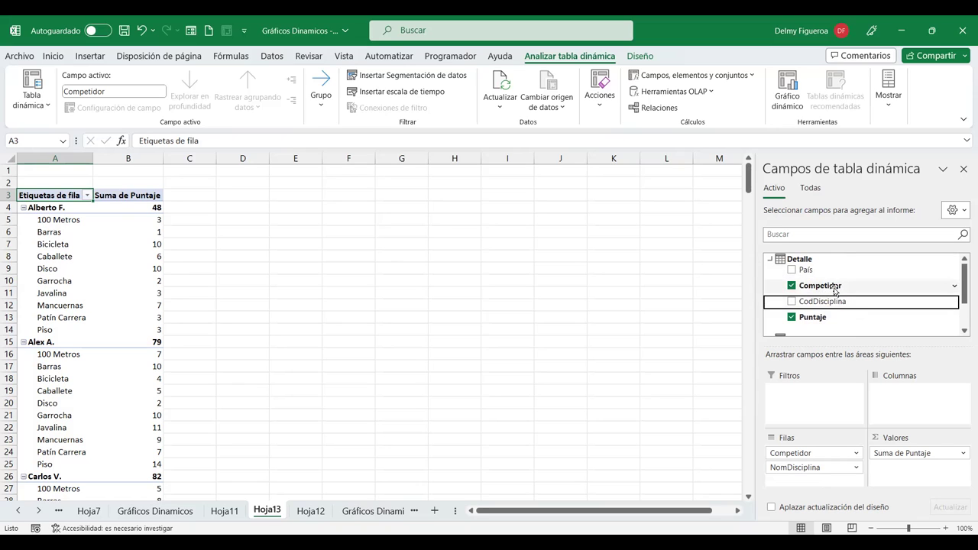
scroll(835, 290, "down", 2)
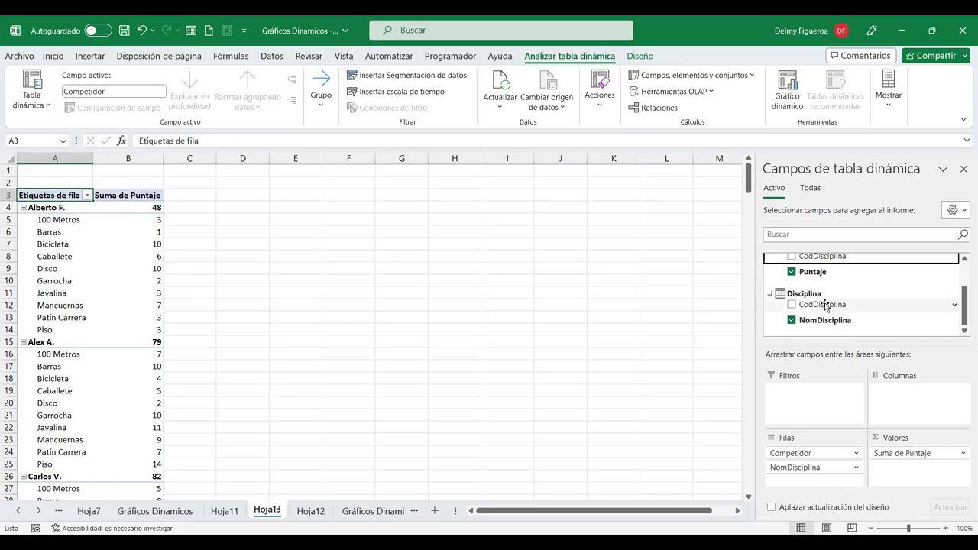
mouse_move(825, 320)
scroll(828, 321, "up", 2)
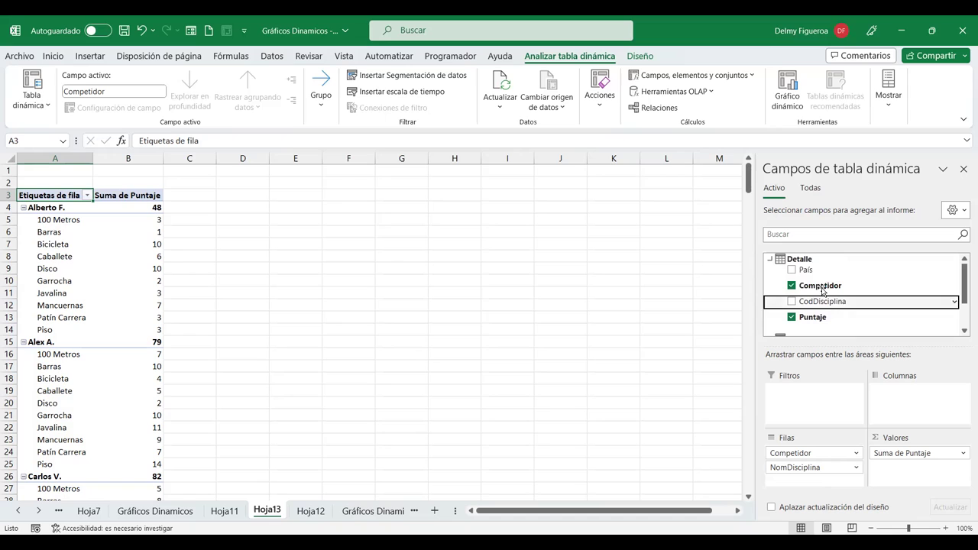
scroll(827, 283, "down", 2)
scroll(826, 284, "up", 2)
scroll(811, 298, "down", 3)
scroll(807, 303, "up", 2)
scroll(814, 300, "down", 2)
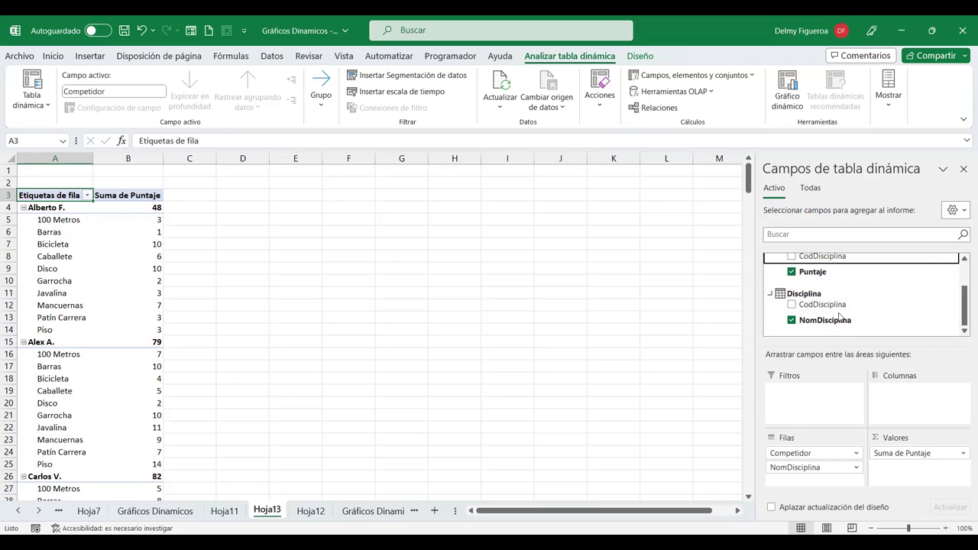
scroll(833, 302, "up", 2)
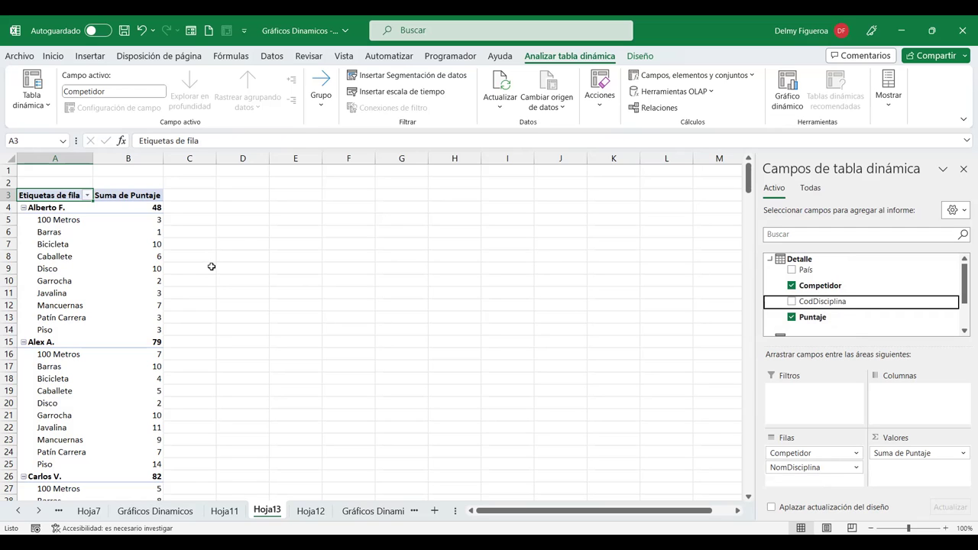
left_click(242, 234)
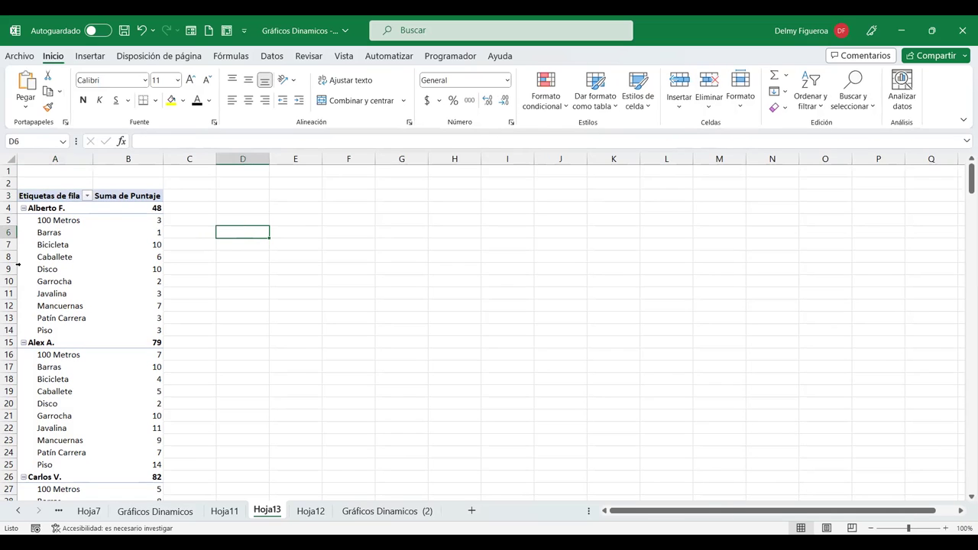
left_click(78, 256)
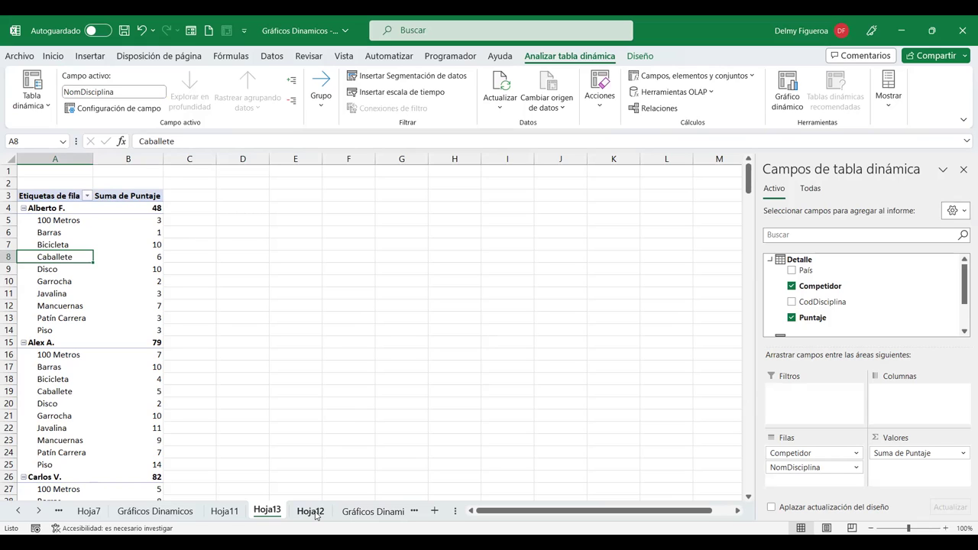
left_click(315, 516)
left_click(267, 511)
left_click(318, 511)
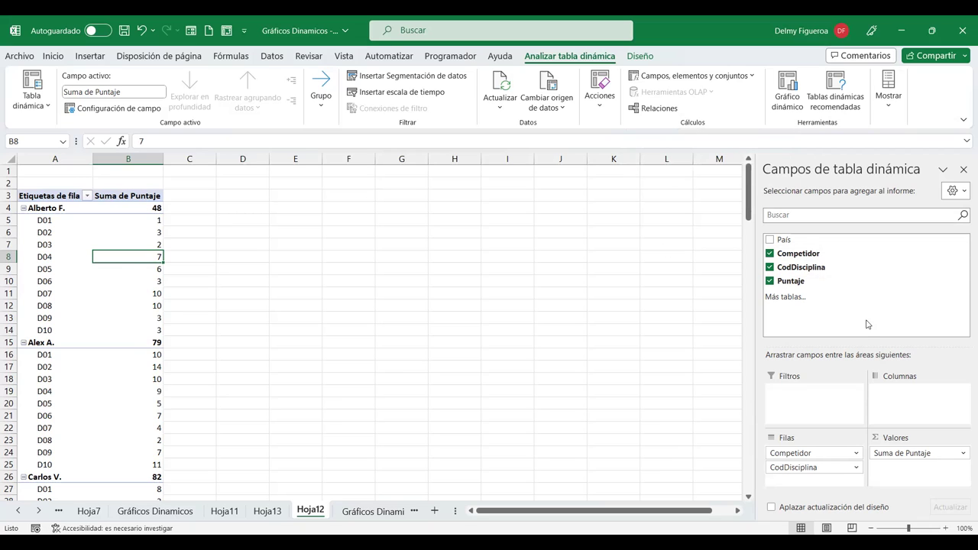
left_click(273, 511)
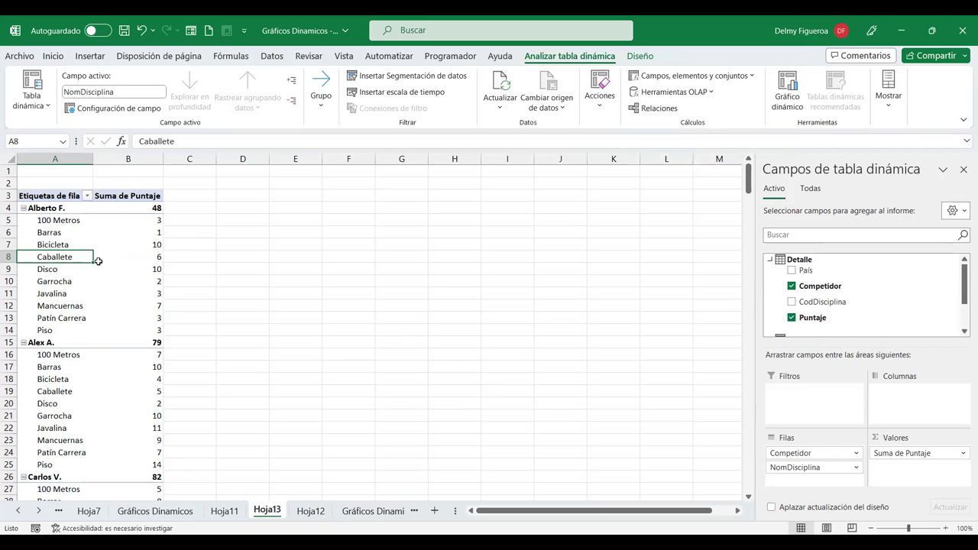
scroll(839, 317, "down", 3)
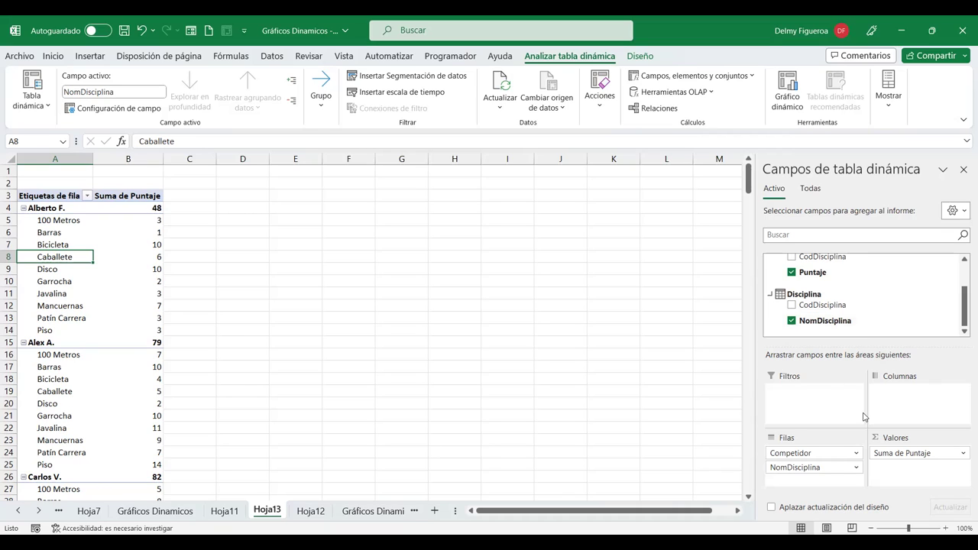
left_click(251, 229)
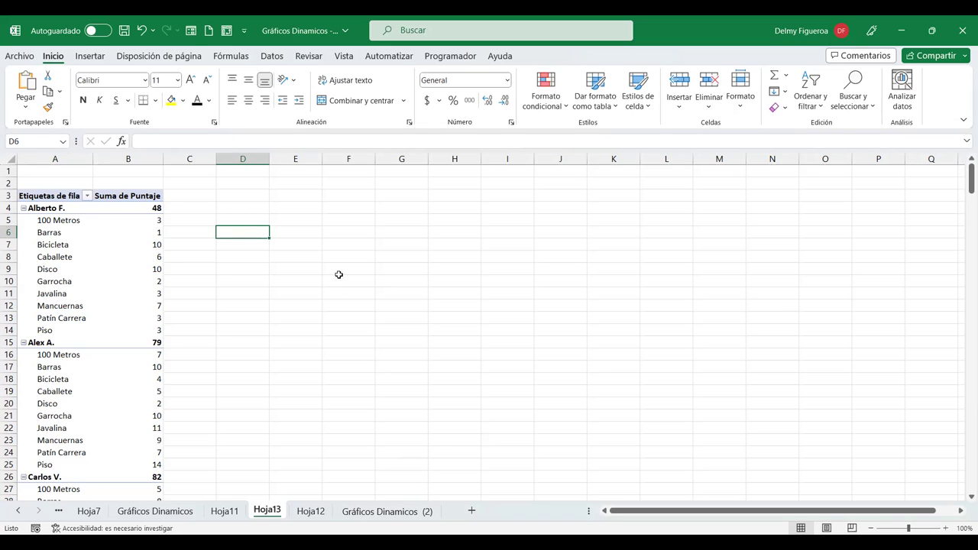
left_click(133, 261)
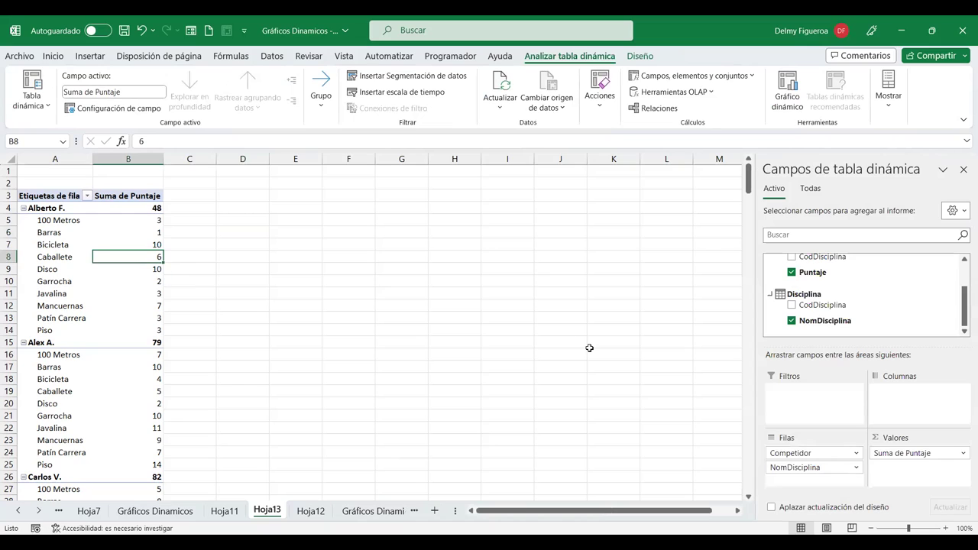